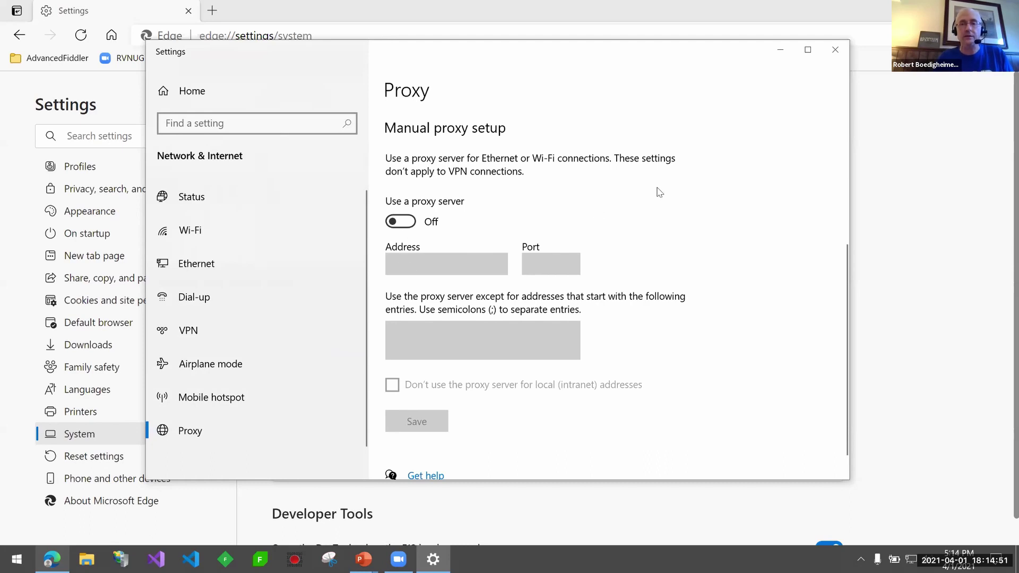
- Close Settings, start Fiddler, and reopen the Windows proxy settings from Edge
click(829, 48)
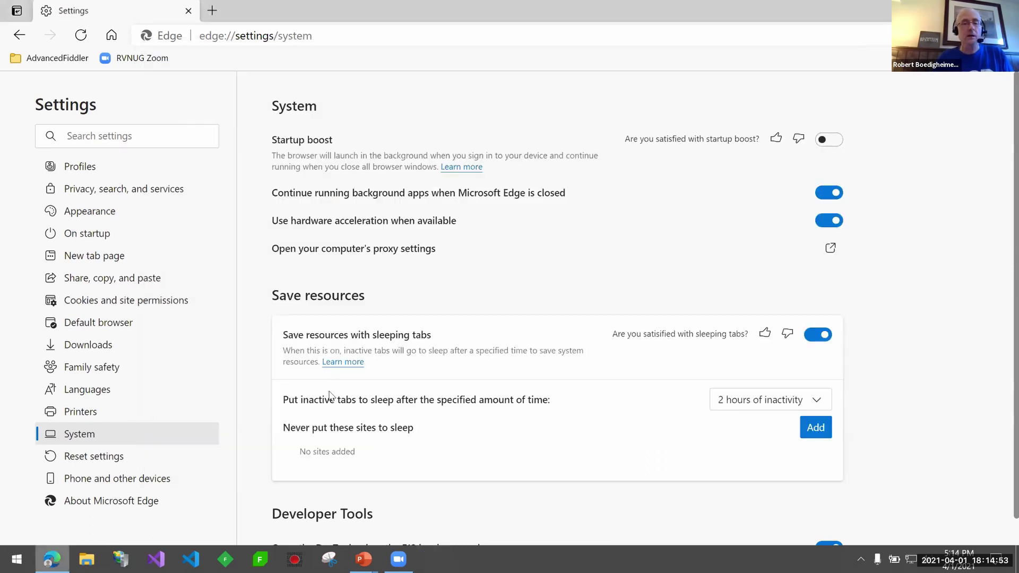
click(225, 555)
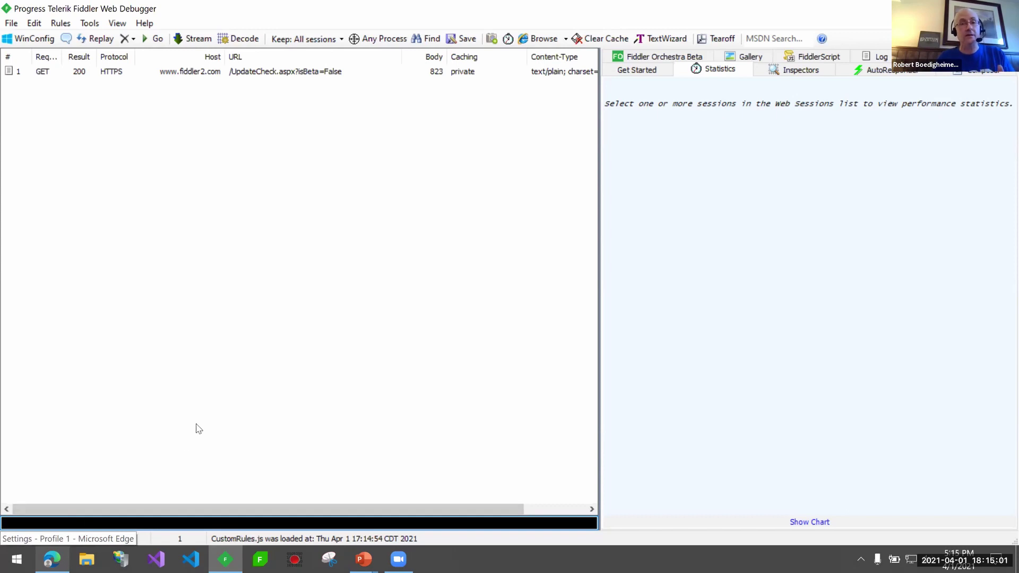
click(50, 559)
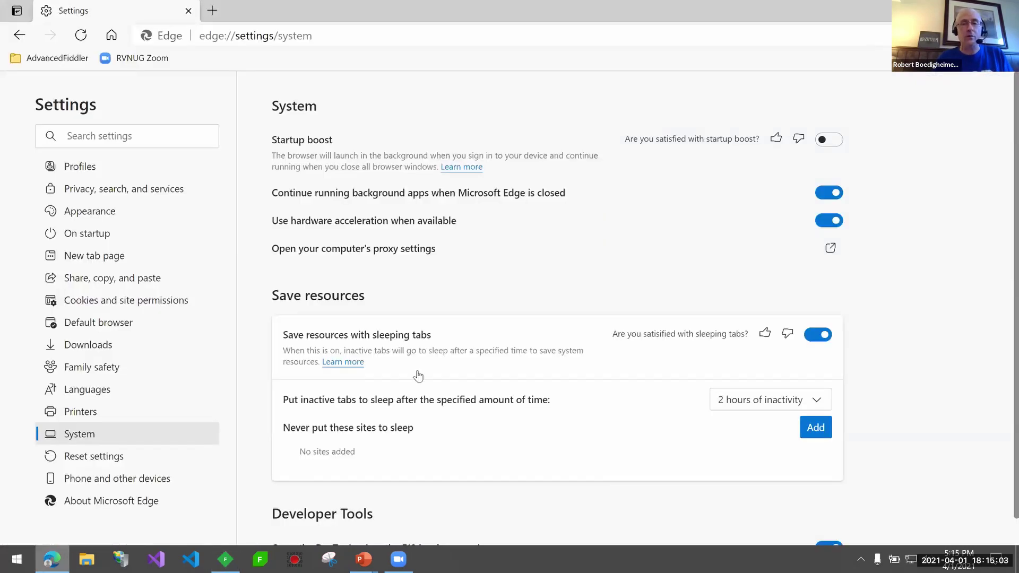
click(350, 250)
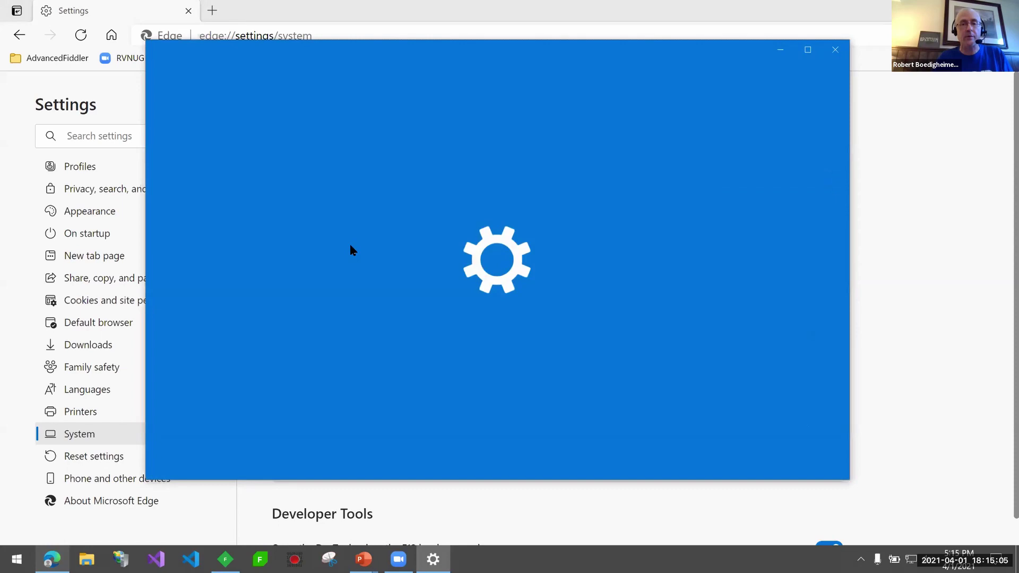
- Check that the proxy address reads 127.0.0.1 port 8888, then close the proxy settings
scroll(561, 364, down, 4)
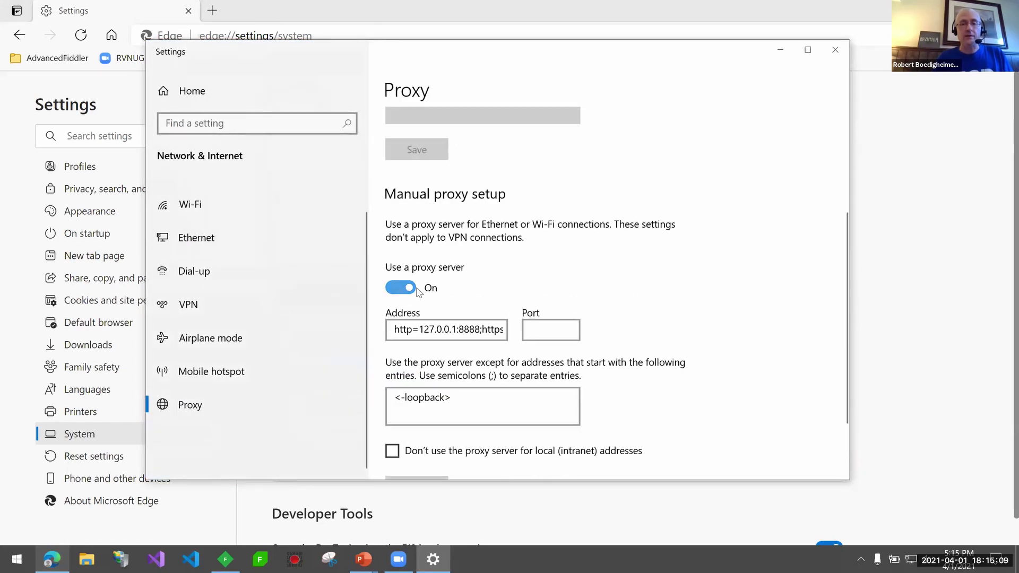
click(421, 330)
drag(421, 329, 459, 329)
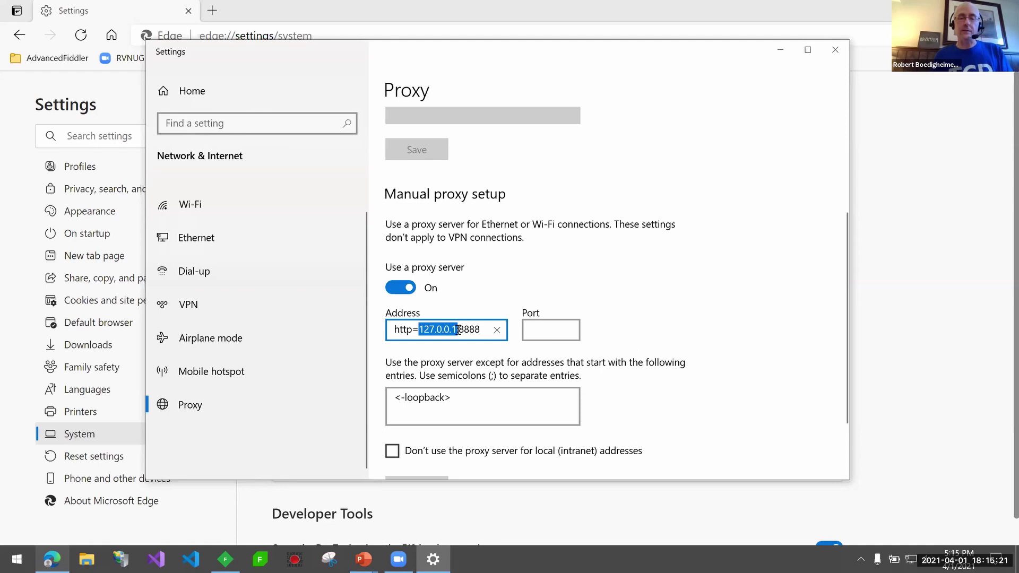
drag(460, 330, 481, 328)
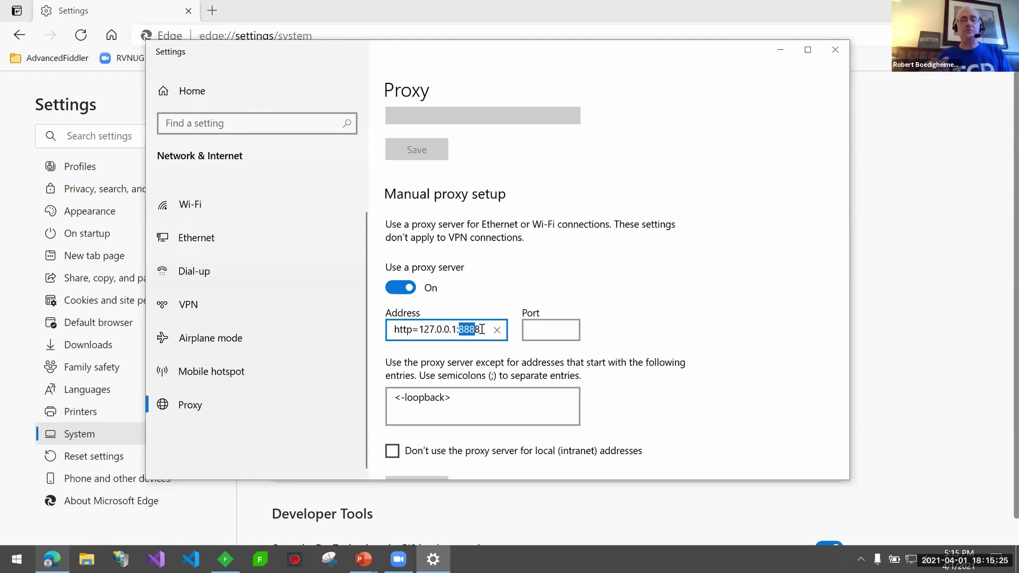
click(479, 329)
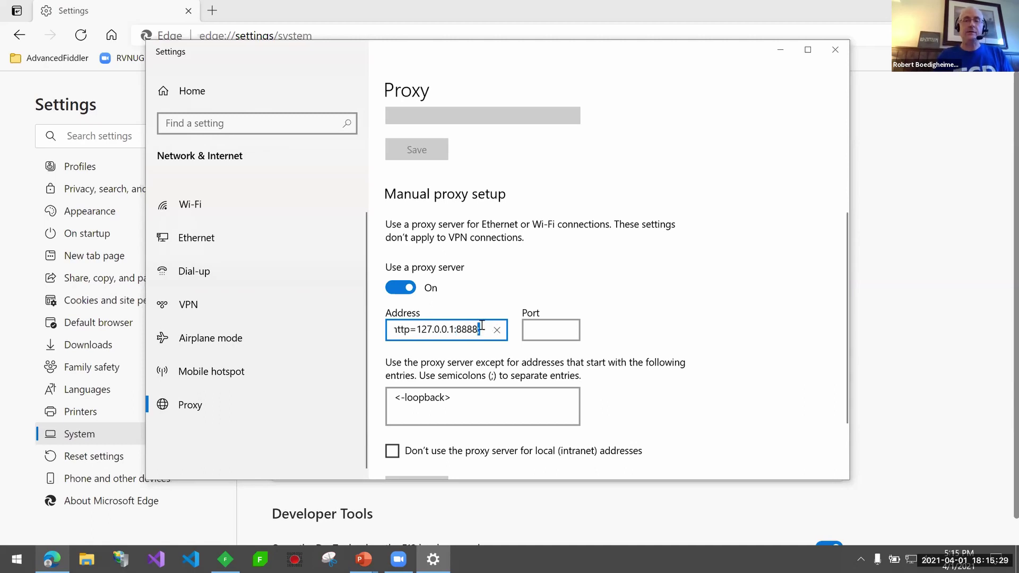
drag(482, 326, 464, 303)
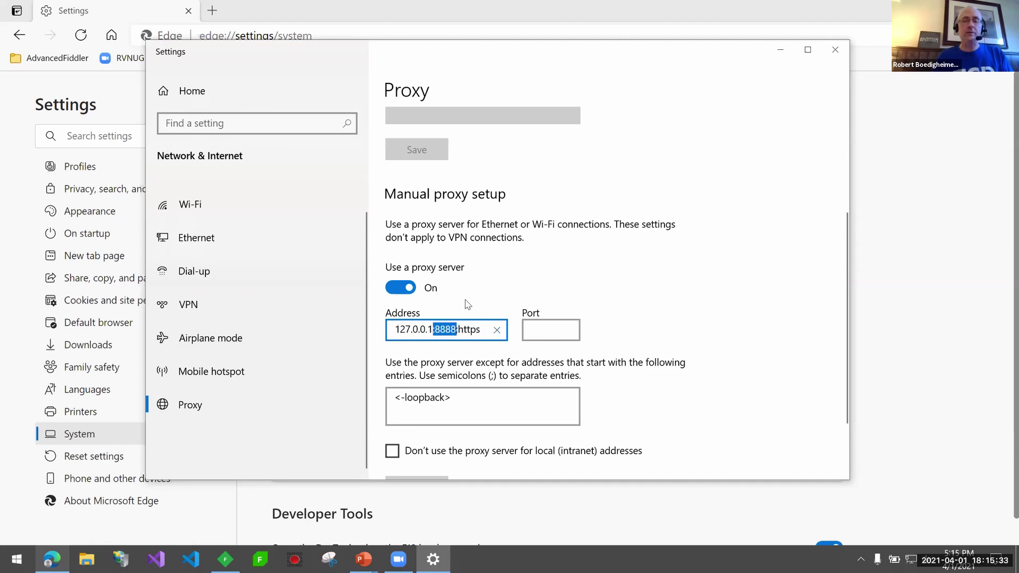
click(469, 303)
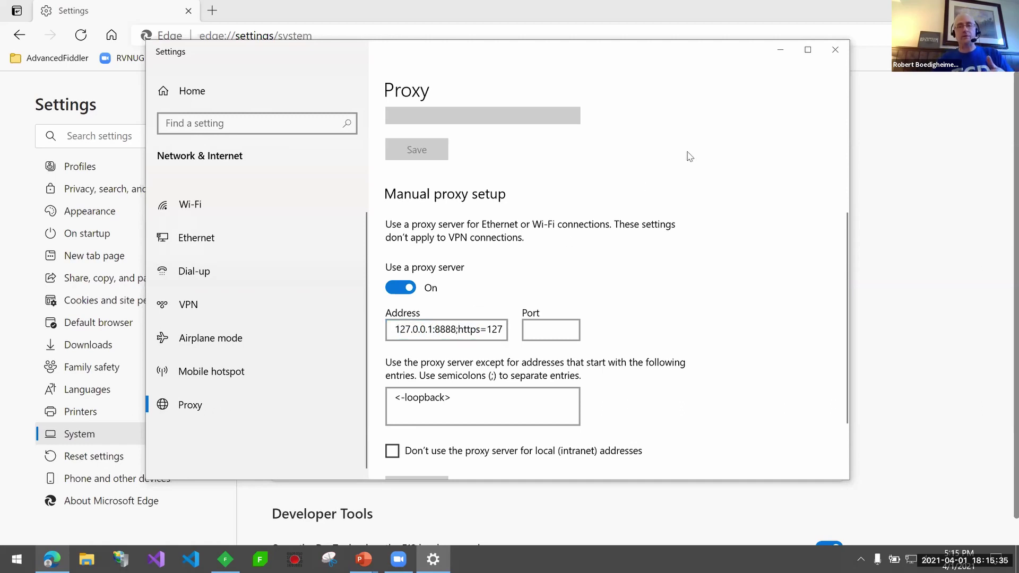
click(836, 53)
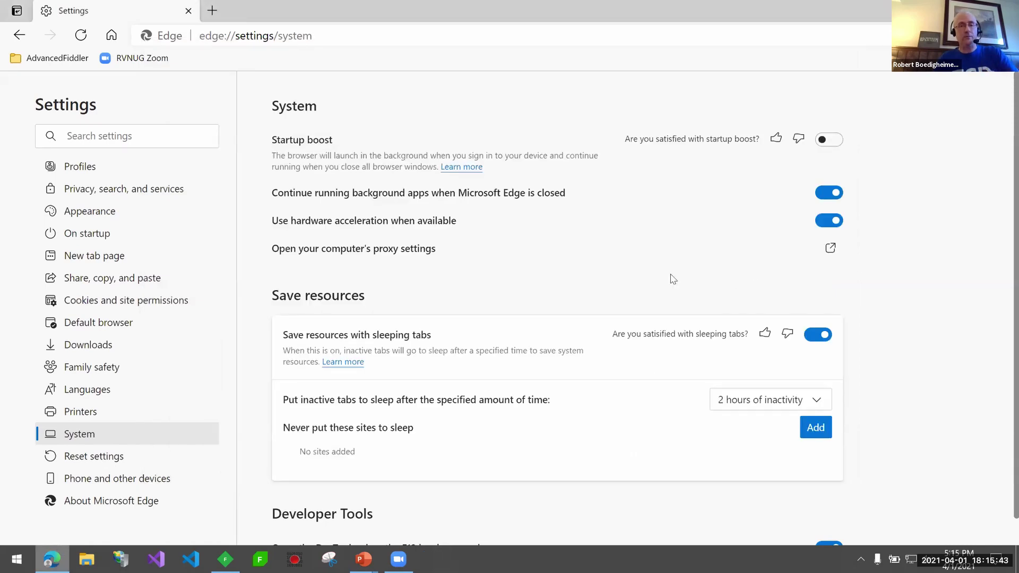
- Load the Progress Ninjas page from AdvancedFiddler favorites and view its captured tunnels in Fiddler
click(44, 57)
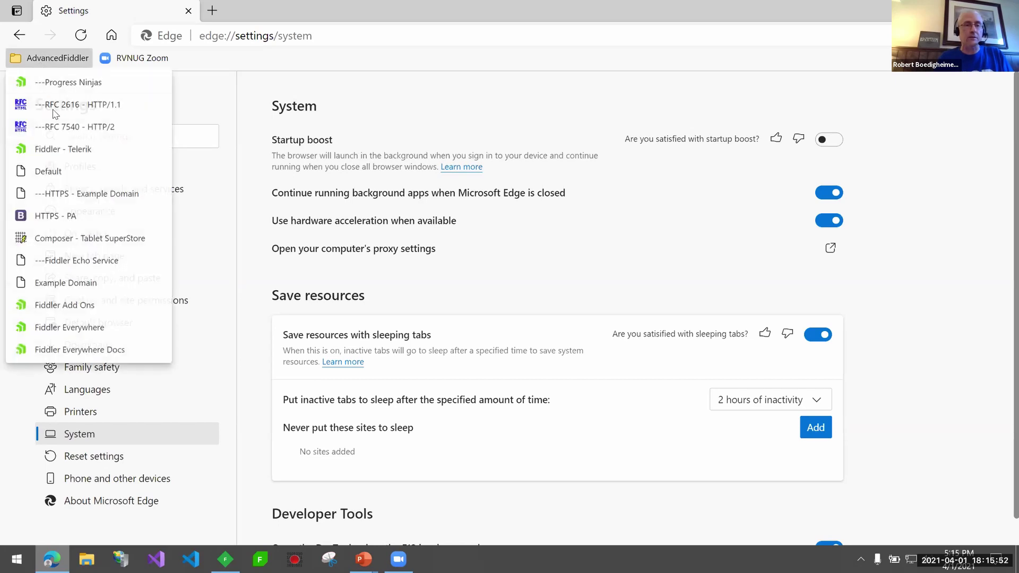
click(68, 85)
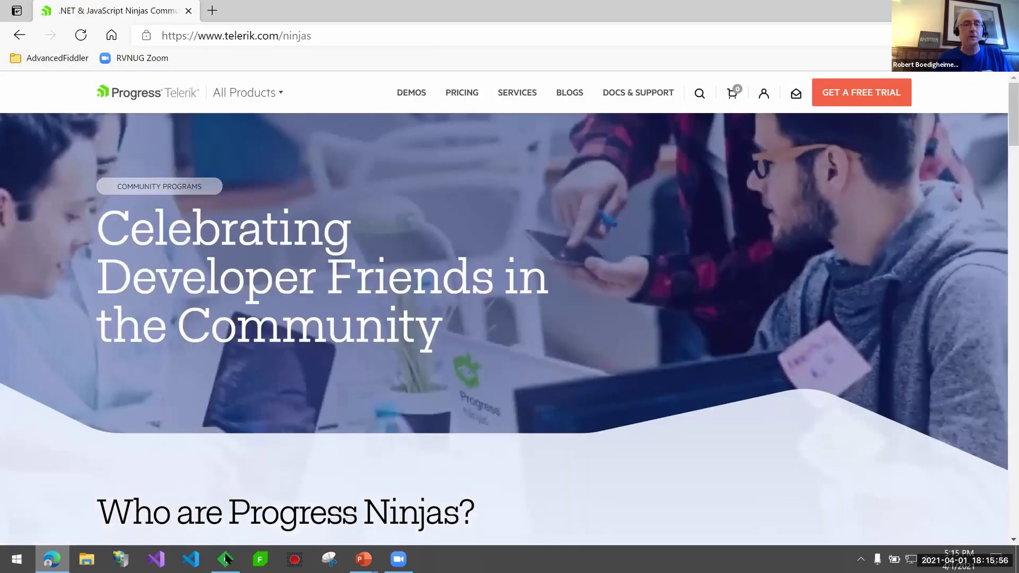
click(225, 559)
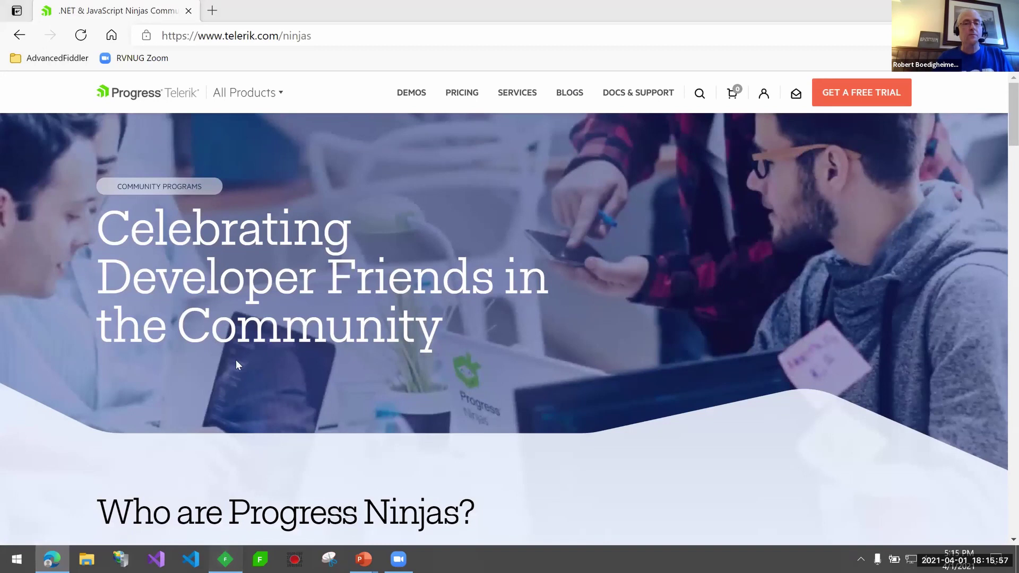
click(261, 85)
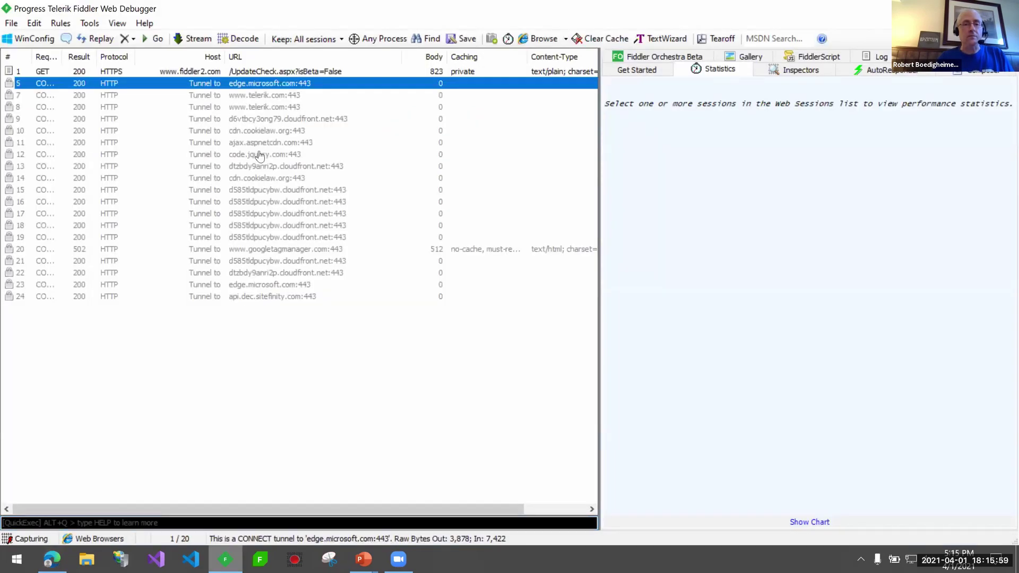
- View Statistics for tunnel sessions 11, 16, 19 and 23, ending on edge.microsoft.com:443
click(260, 142)
click(264, 202)
click(266, 238)
click(273, 285)
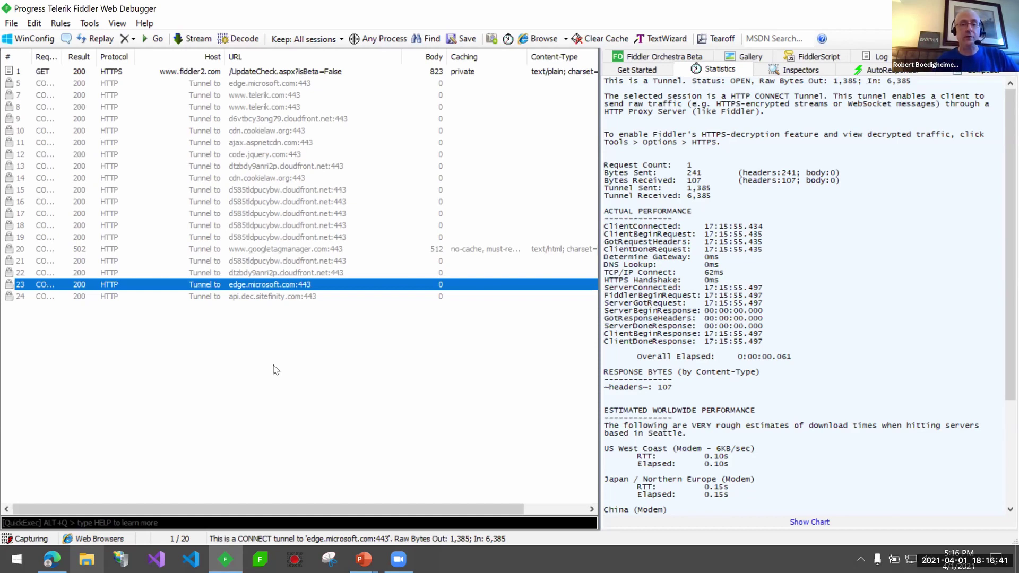
click(364, 559)
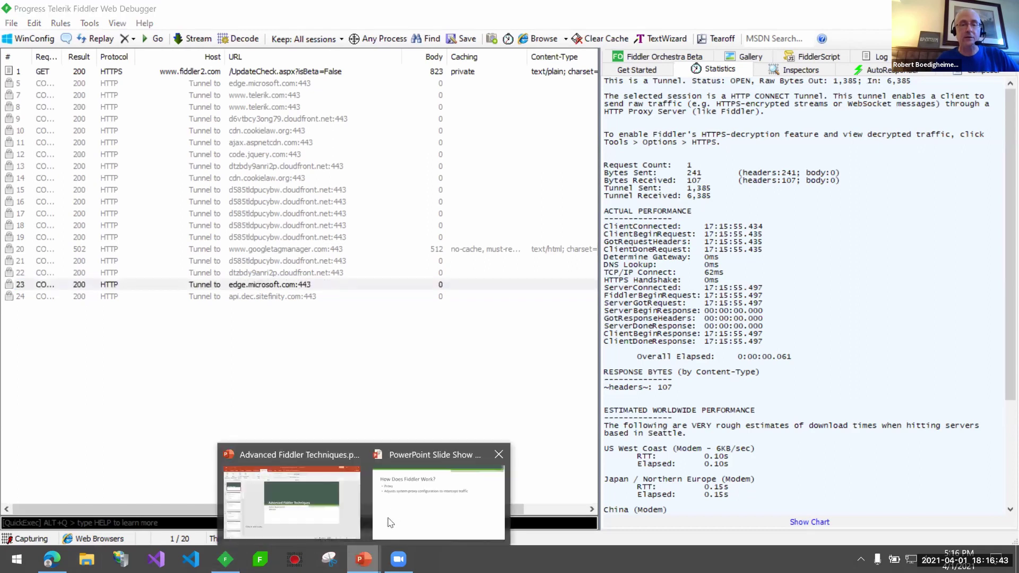
- Advance the slide show from How Does Fiddler Work? to the Web Sessions slide
click(387, 527)
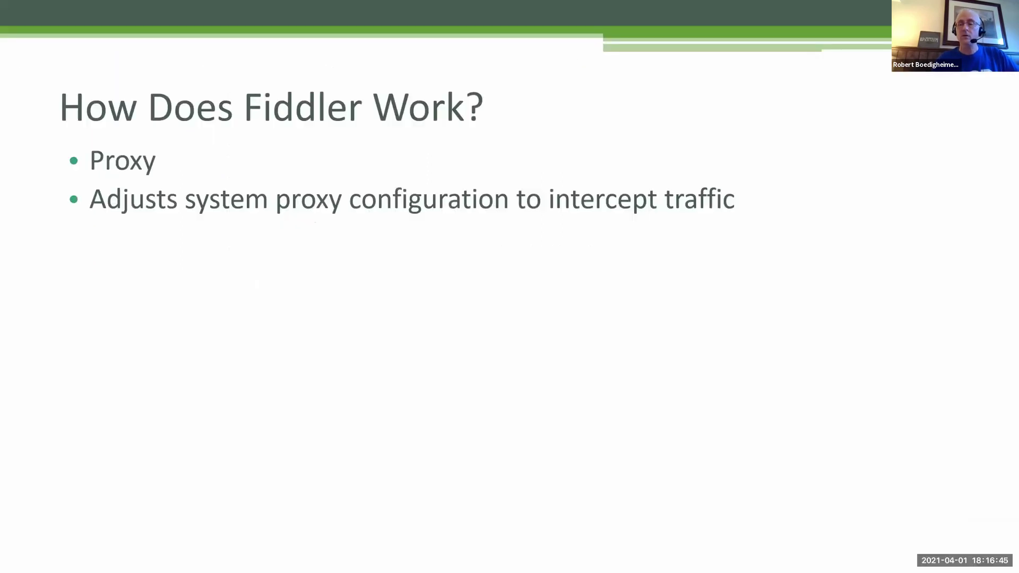
key(Right)
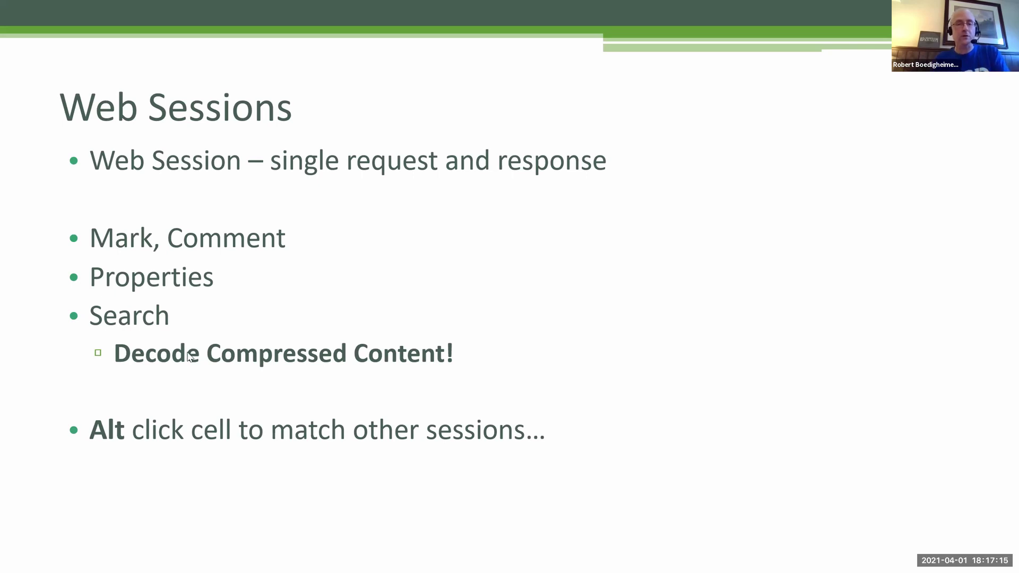
key(alt+Tab)
key(Tab)
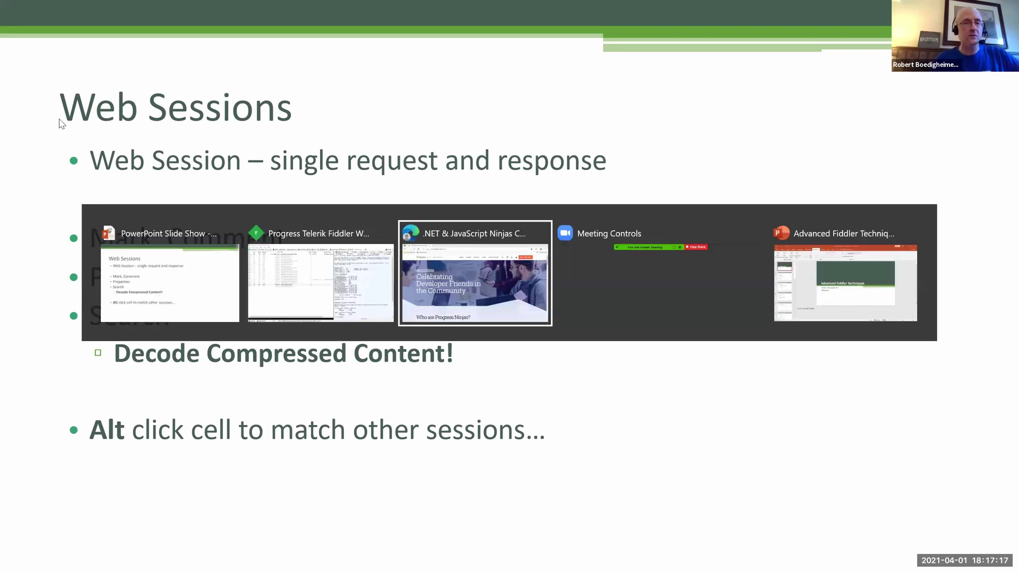
- Open localhost:86 via the Default favorite and scroll through the World Adventures Sydney page
click(49, 58)
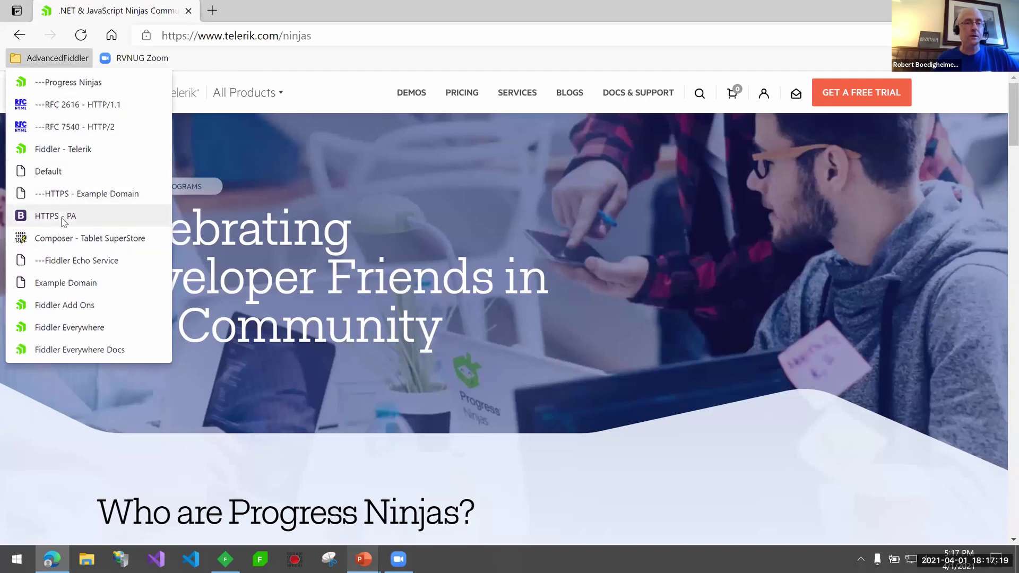
click(63, 173)
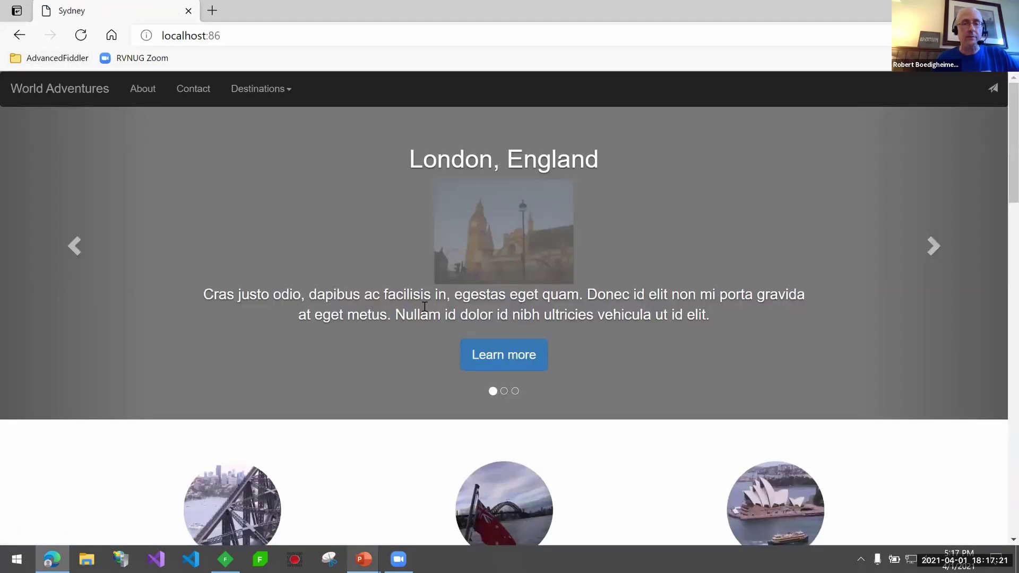
scroll(425, 307, down, 15)
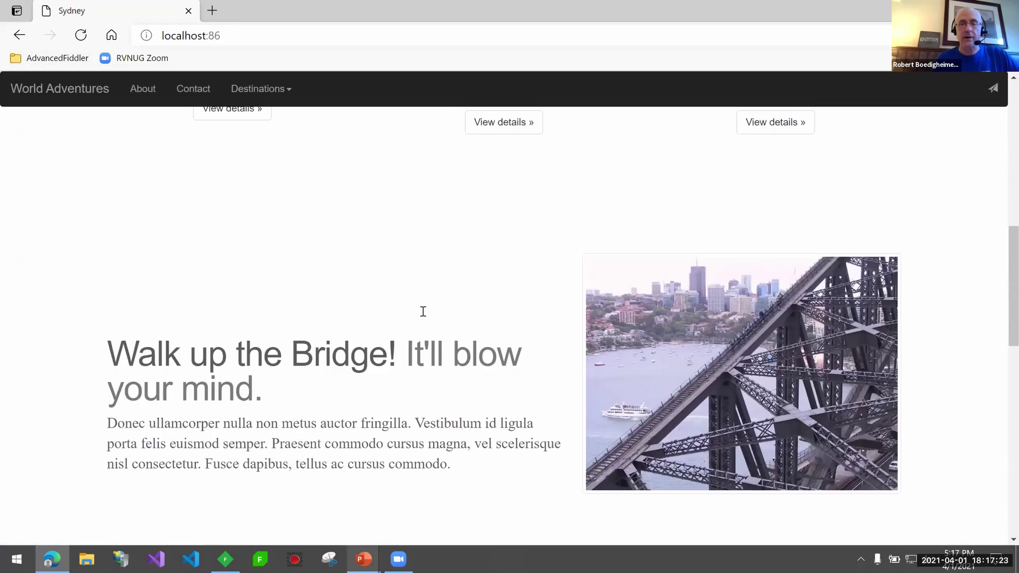
scroll(421, 319, down, 7)
scroll(421, 318, up, 10)
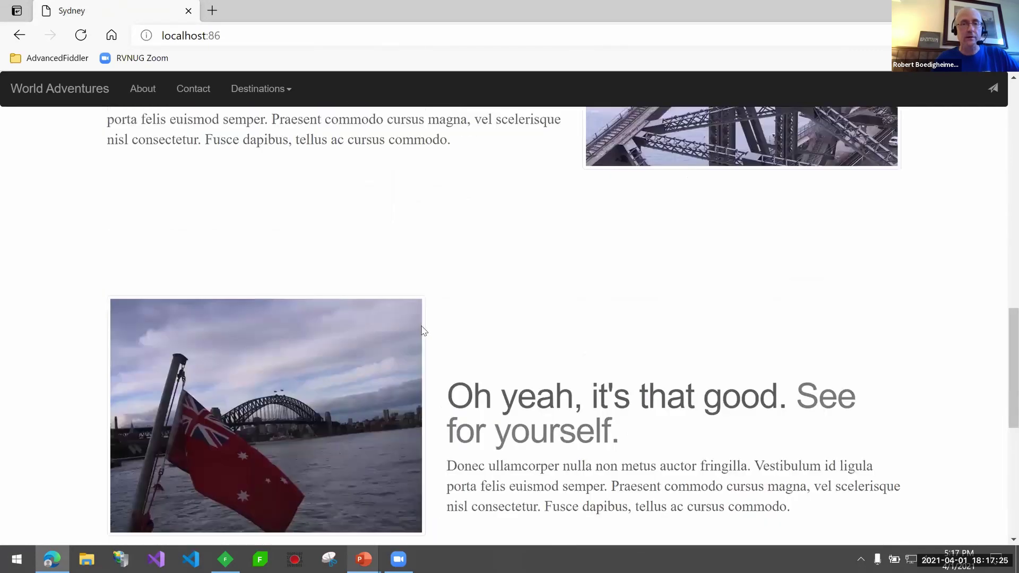
scroll(312, 439, up, 5)
click(237, 528)
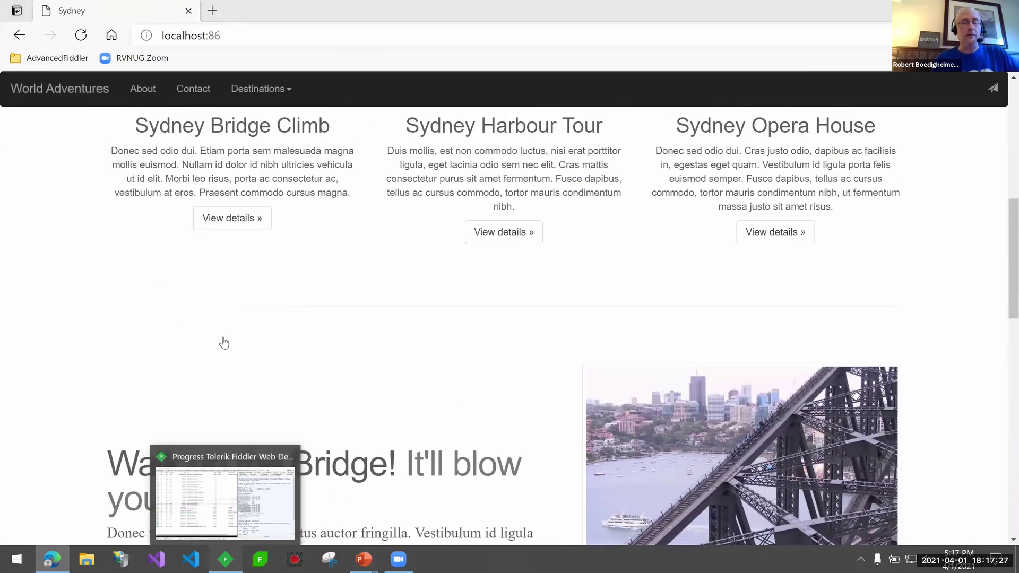
click(217, 310)
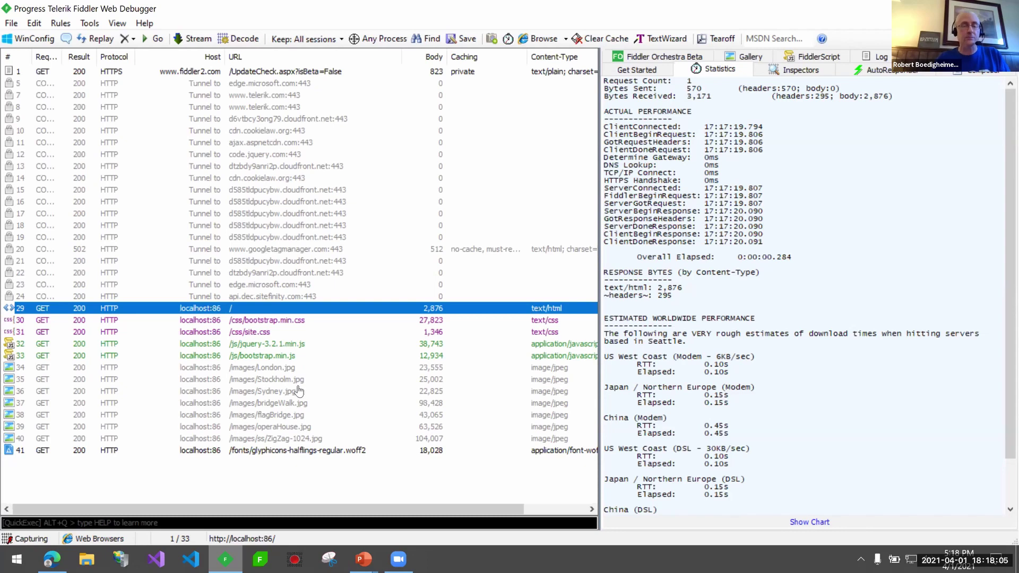
right_click(255, 323)
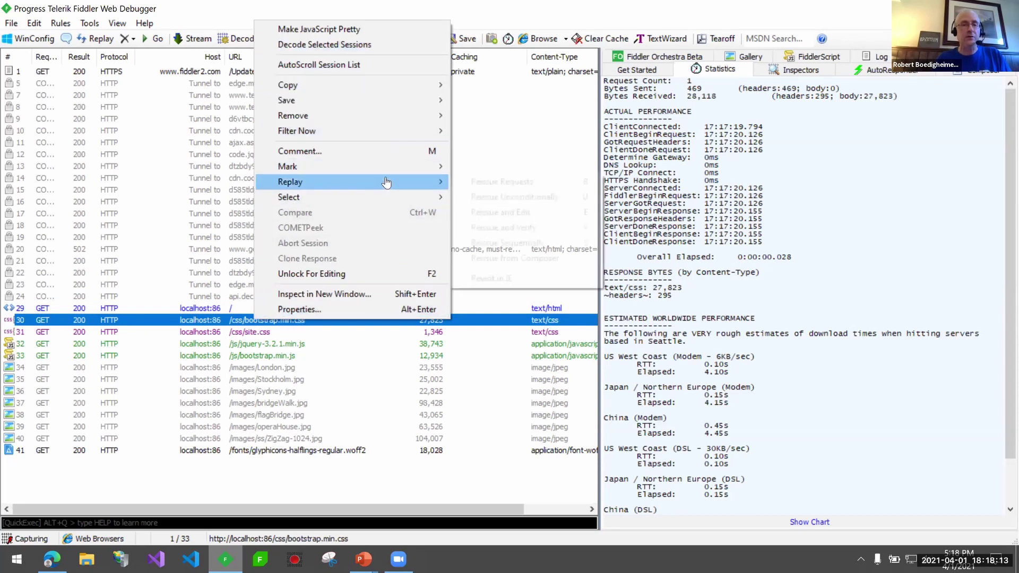
mouse_move(359, 105)
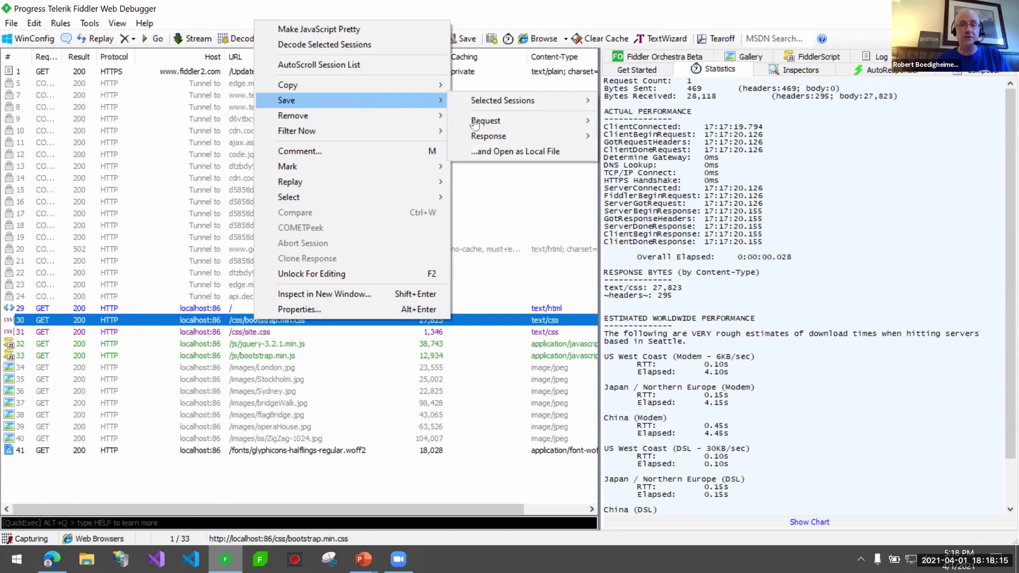
mouse_move(487, 142)
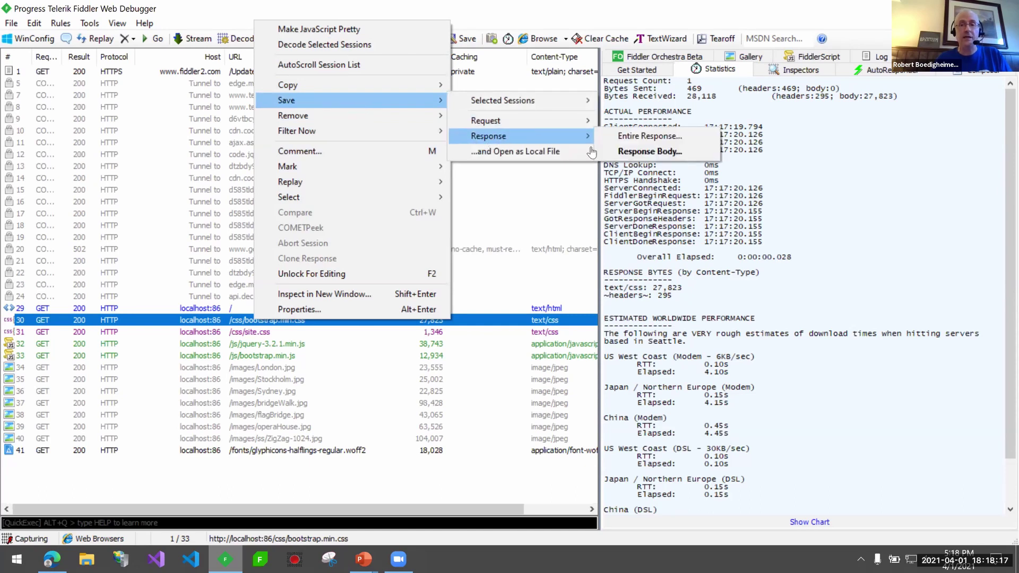
click(640, 152)
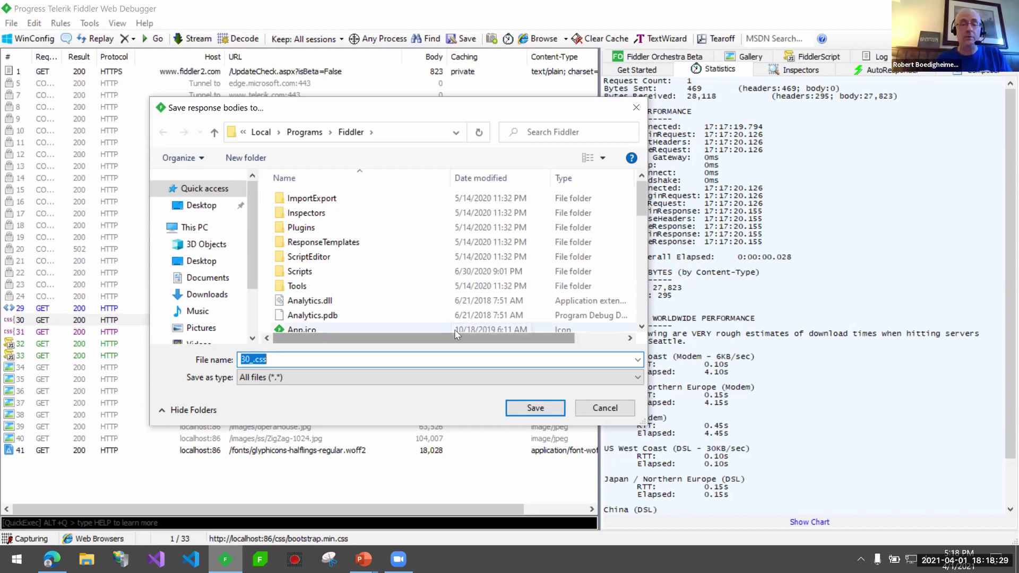
click(598, 408)
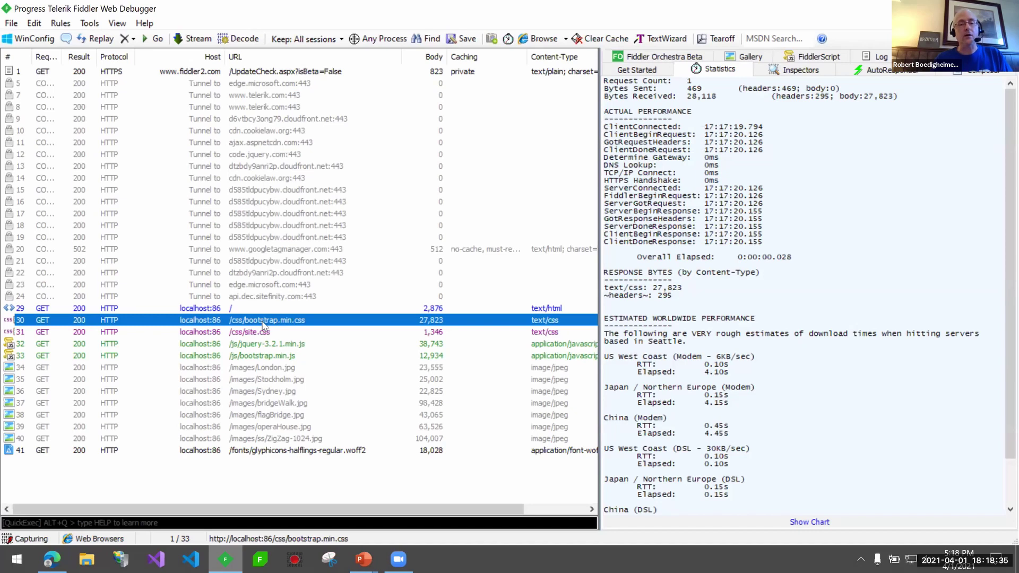
- Mark session 30, /css/bootstrap.min.css, in orange
right_click(263, 322)
mouse_move(300, 170)
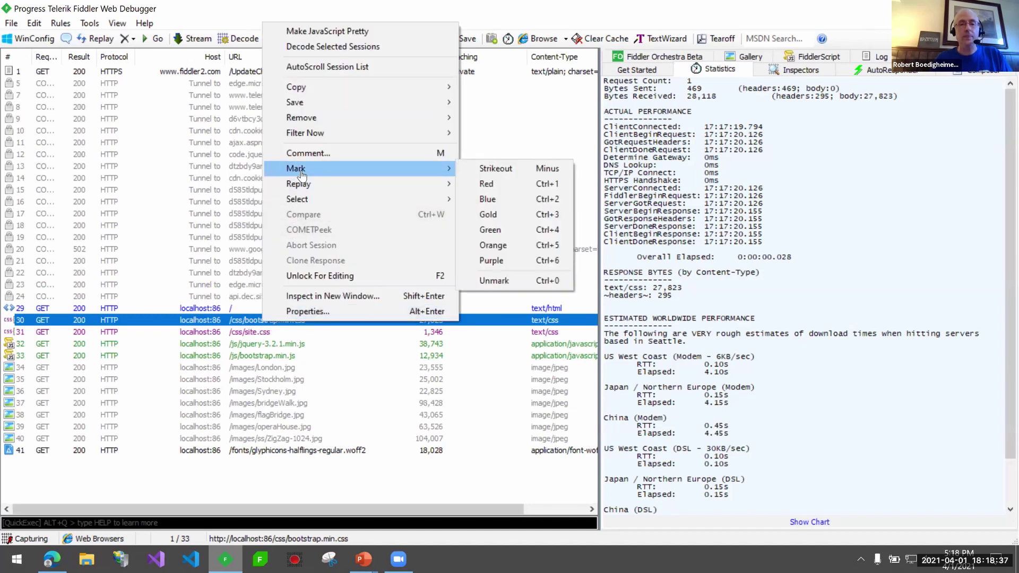
click(483, 246)
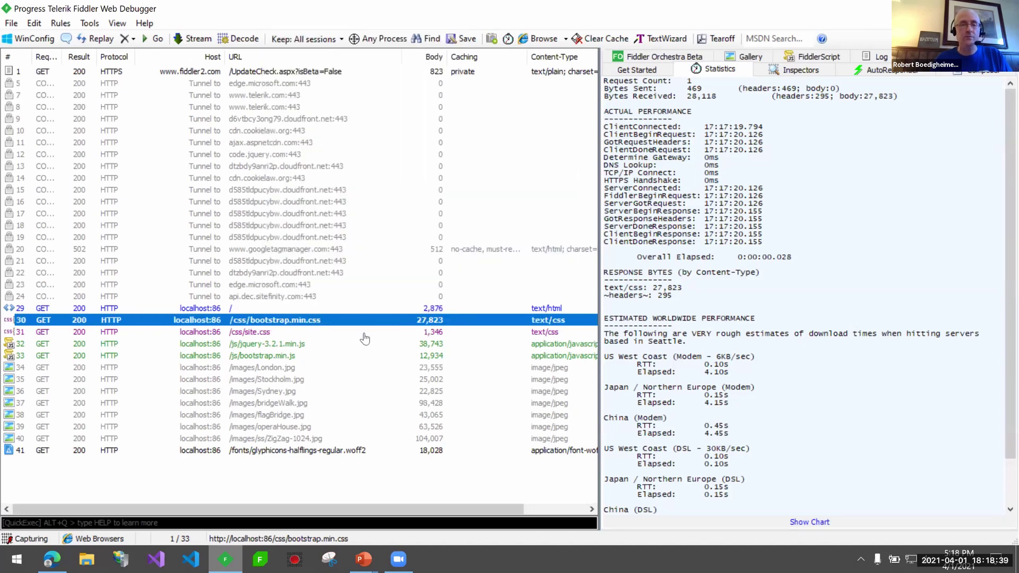
click(326, 392)
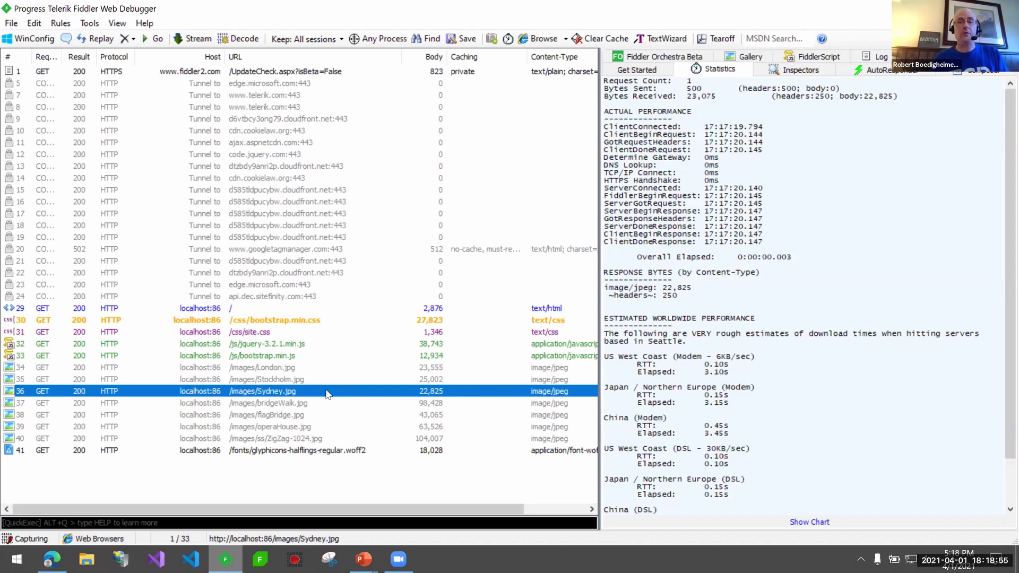
- Add the comment 'This is the wrong version' to session 30, /css/bootstrap.min.css
right_click(267, 321)
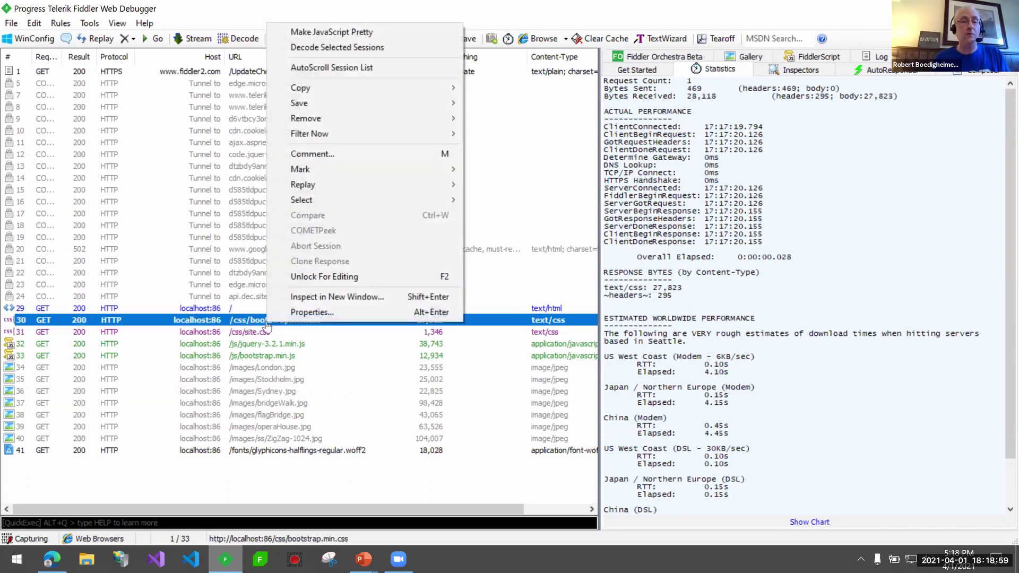
click(328, 156)
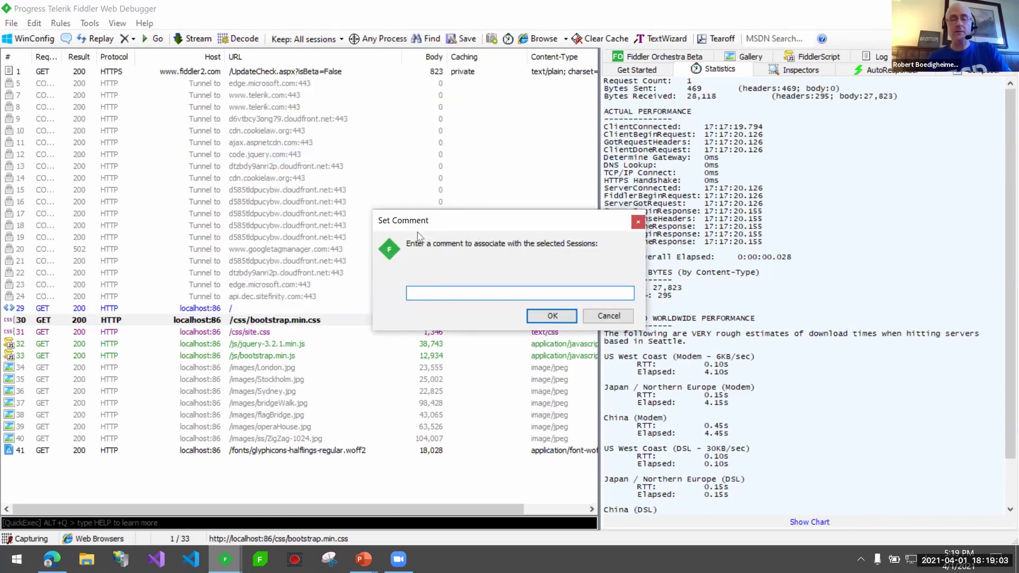
text(This is the wrong version)
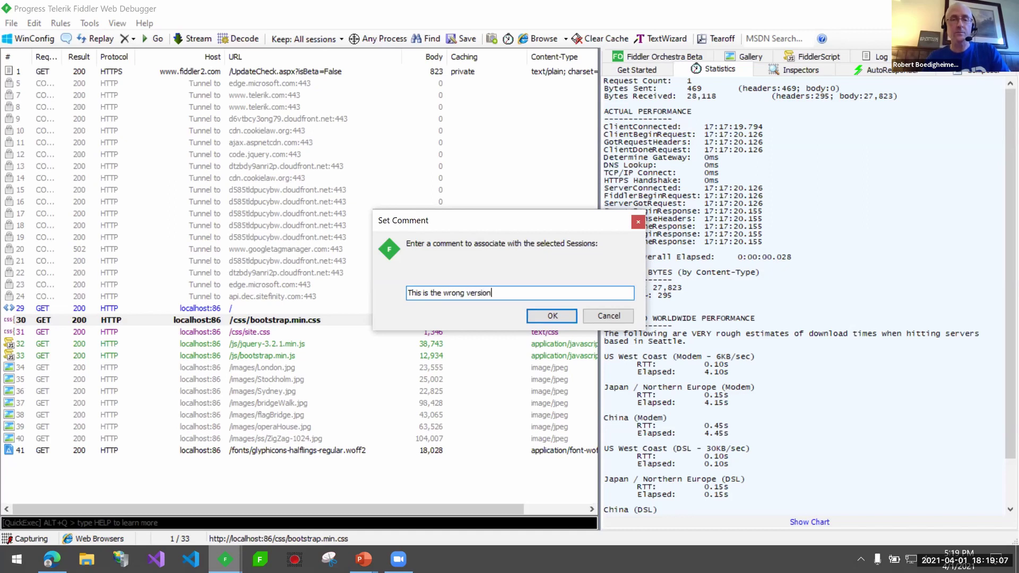
click(540, 317)
click(300, 344)
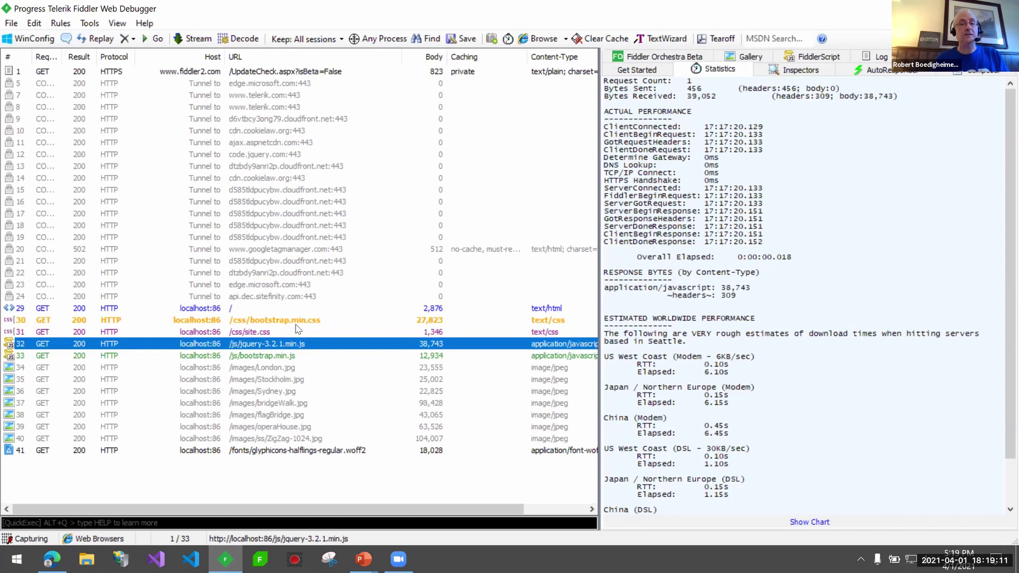
right_click(266, 321)
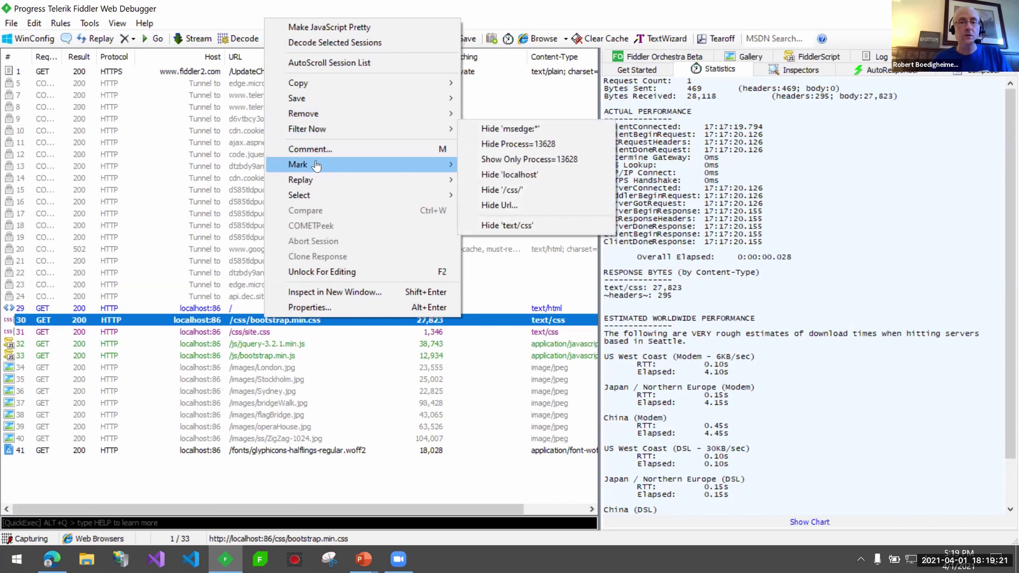
mouse_move(315, 180)
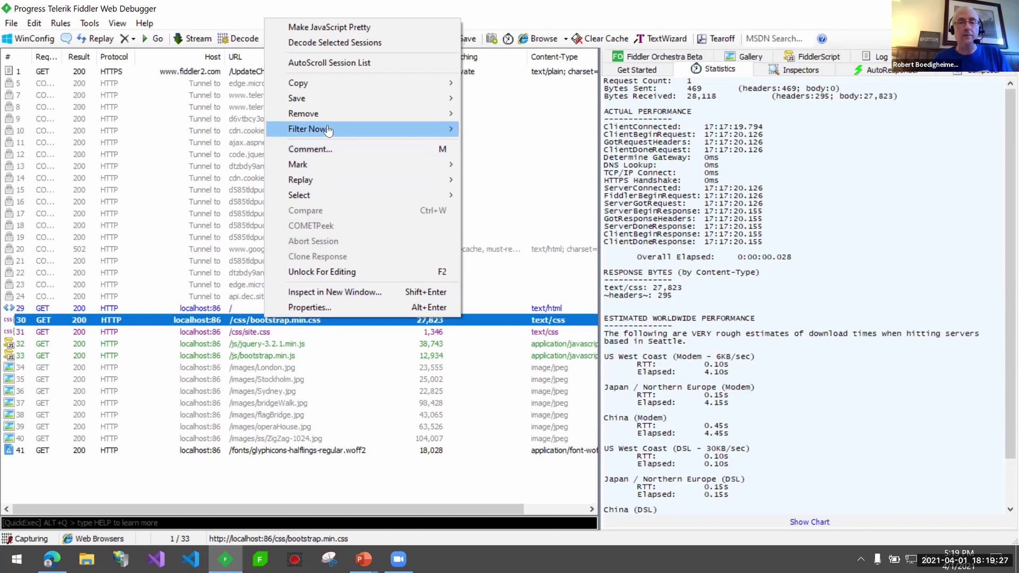
mouse_move(329, 131)
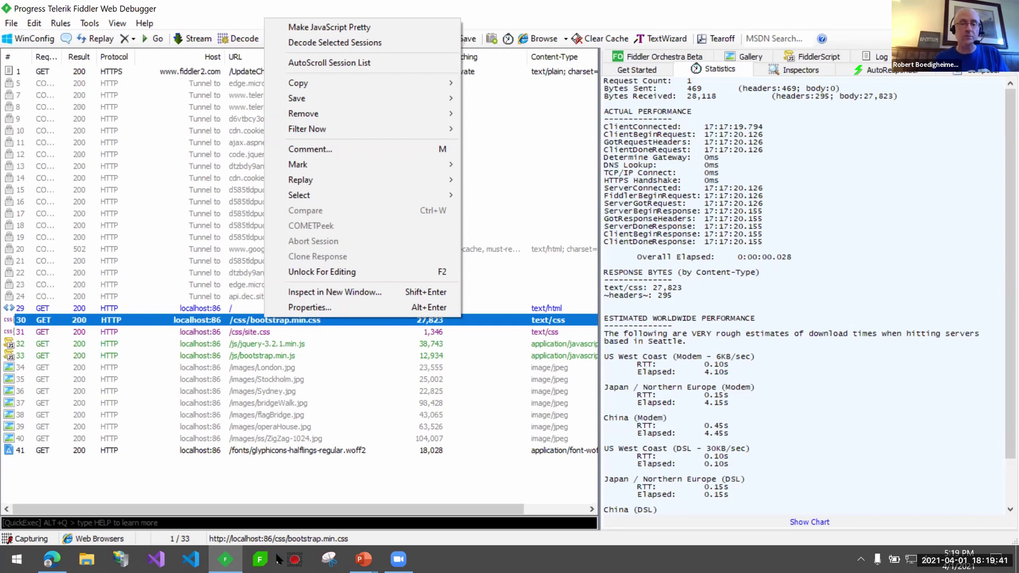
click(367, 560)
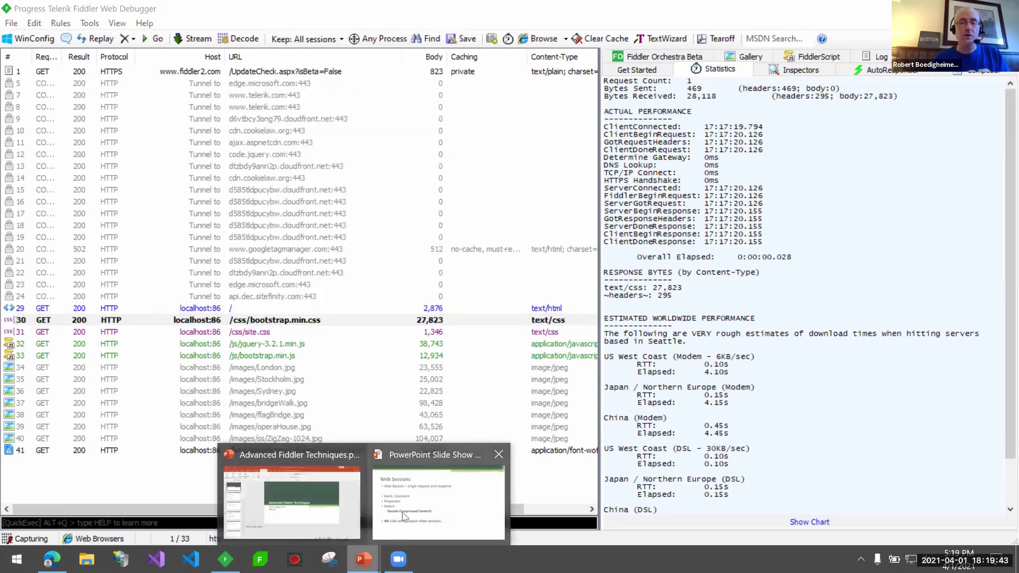
click(406, 512)
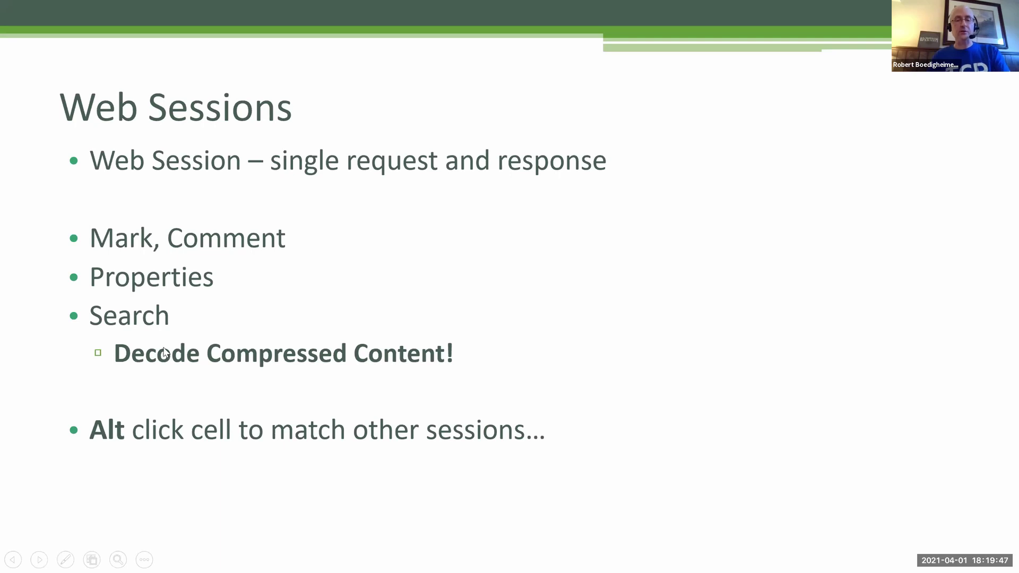
key(alt+Tab)
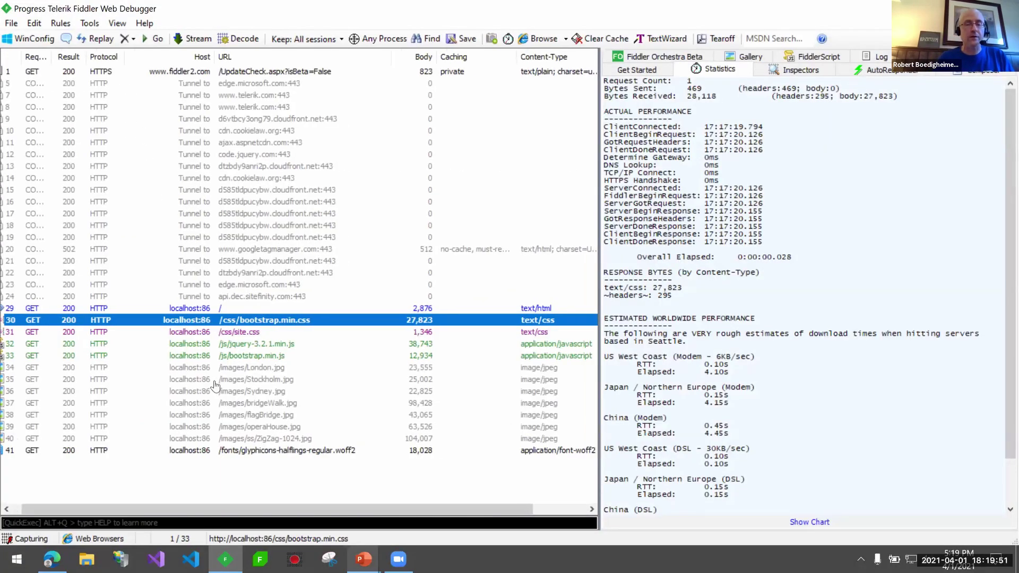
- Run Find Sessions for the misspelled 'halfings', then reopen the search and cancel it
click(254, 310)
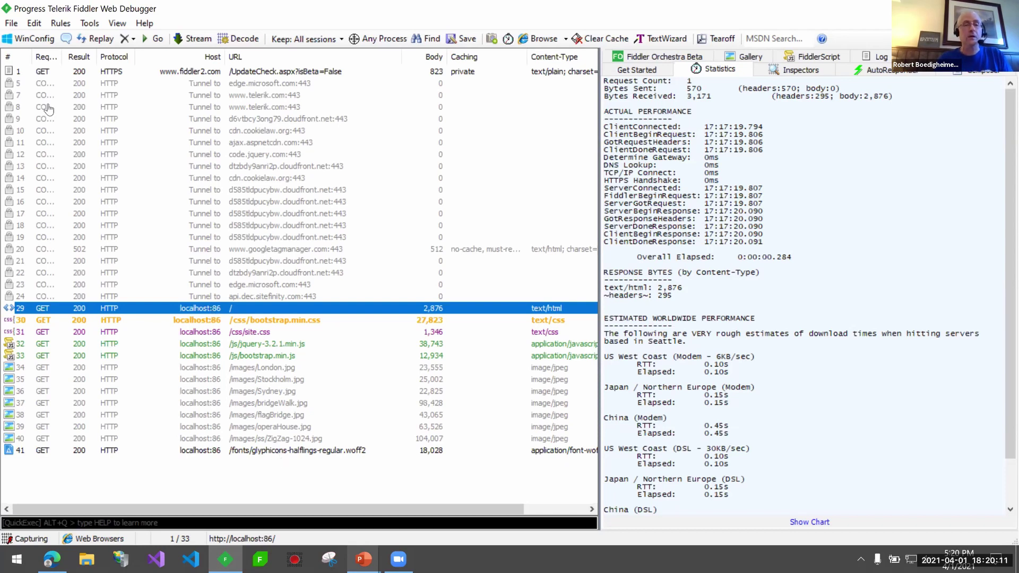
click(34, 23)
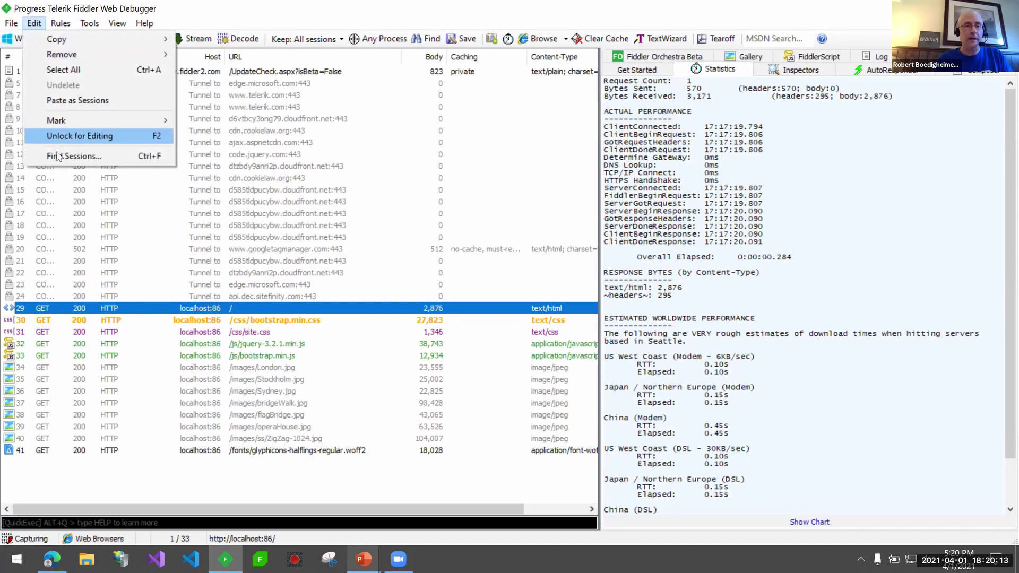
click(74, 156)
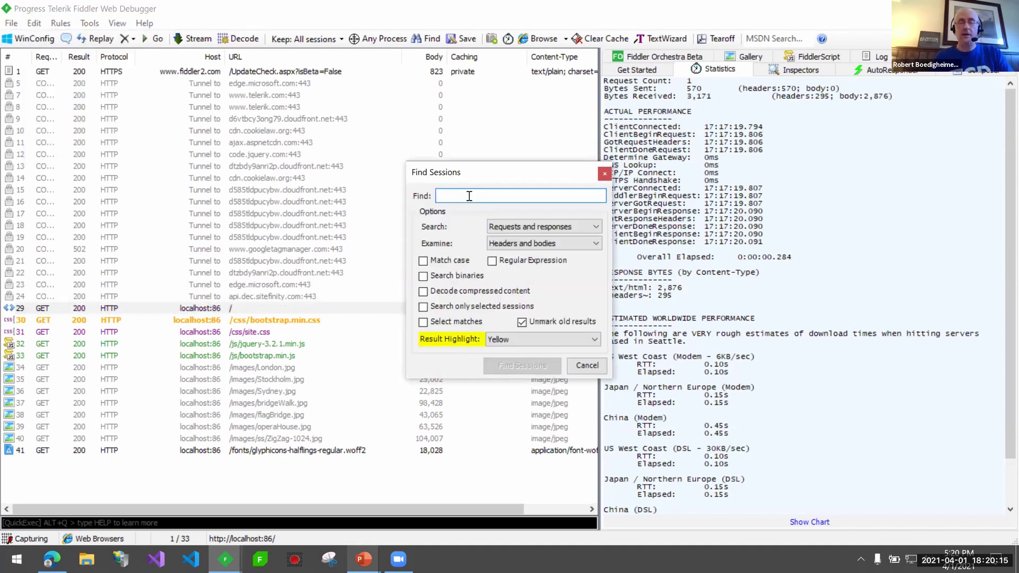
text(half)
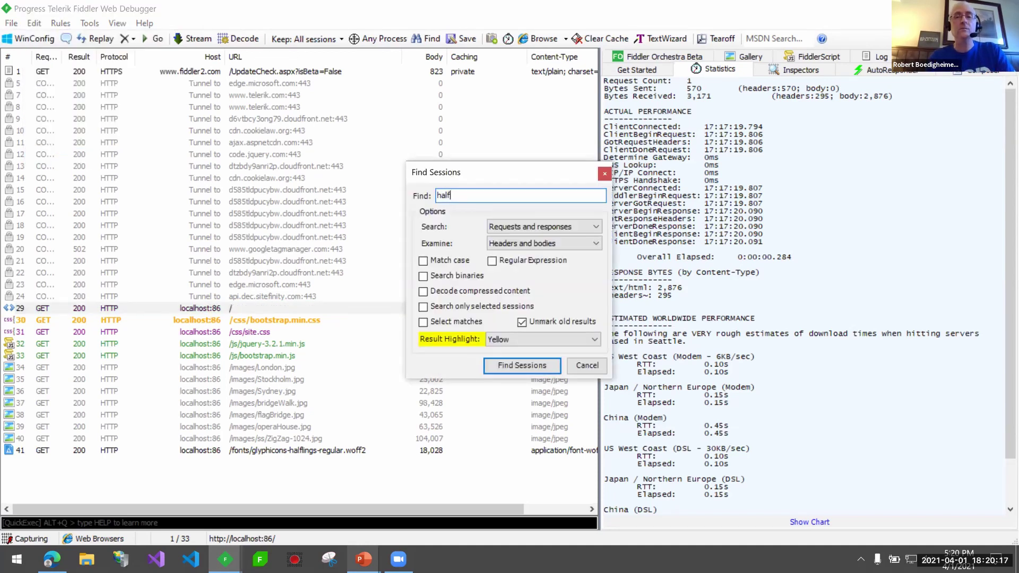
text(ings)
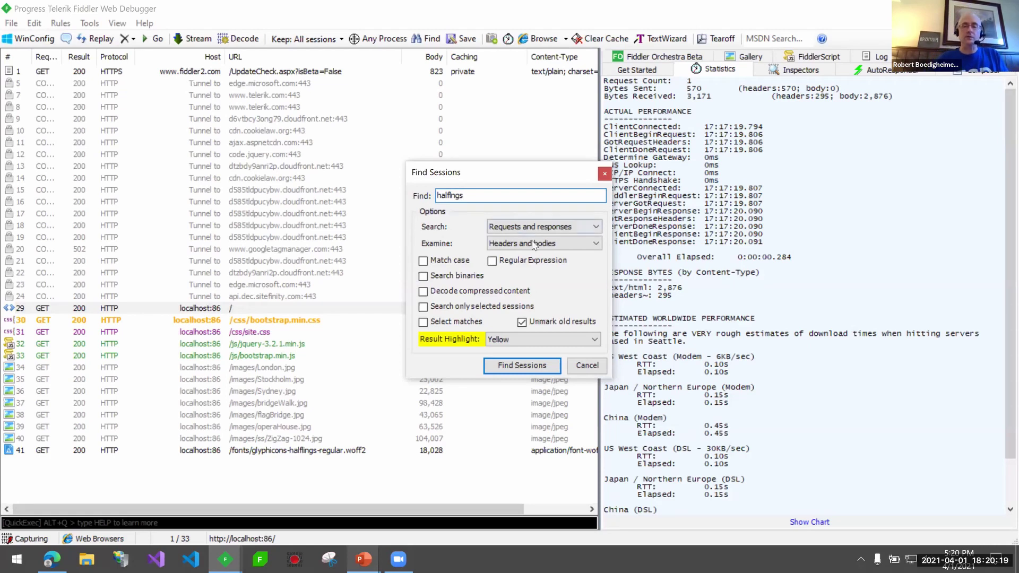
click(522, 365)
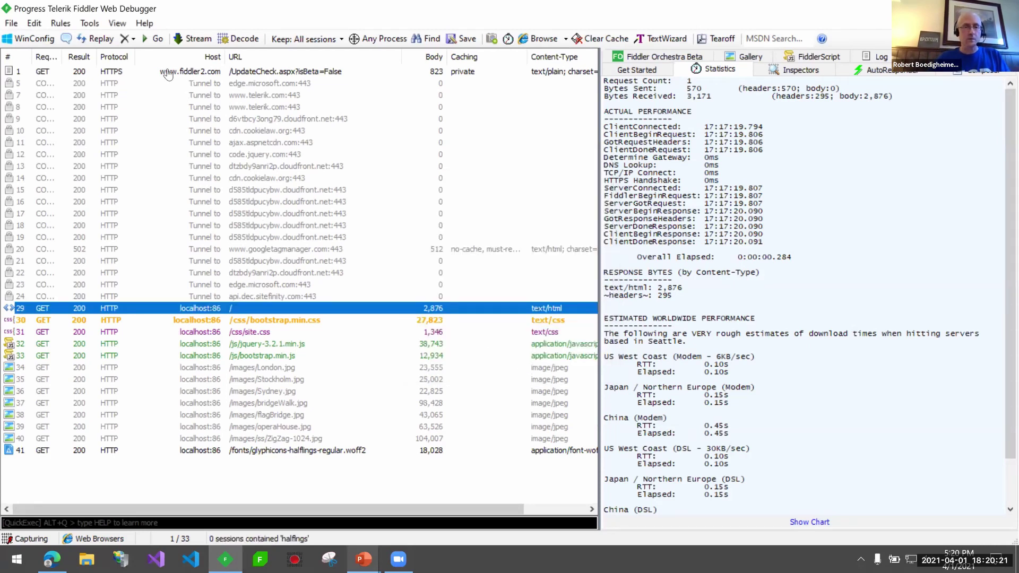
click(34, 24)
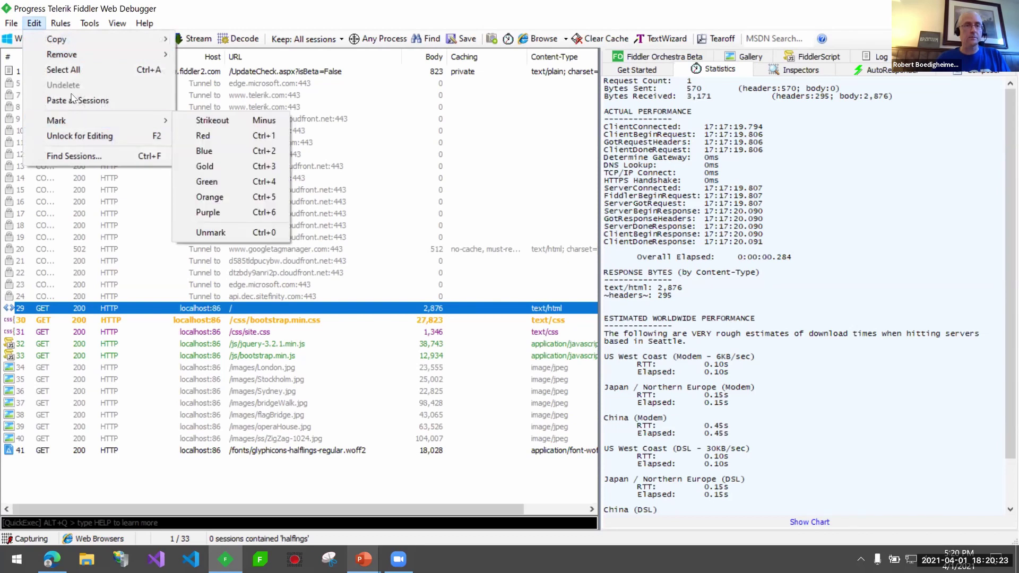
click(74, 156)
click(499, 198)
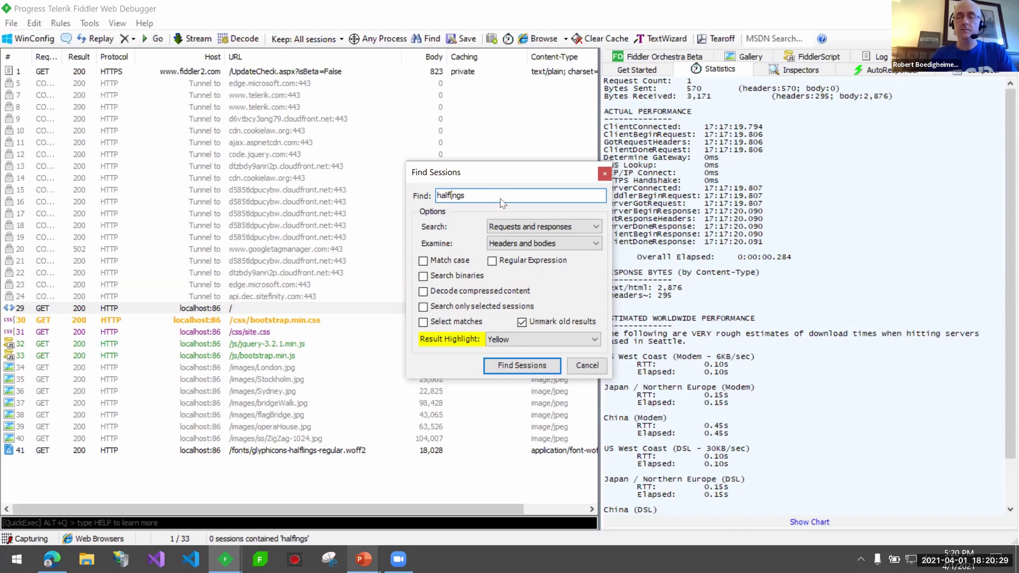
key(Escape)
- Run Find Sessions again with the corrected term 'halflings'
click(177, 189)
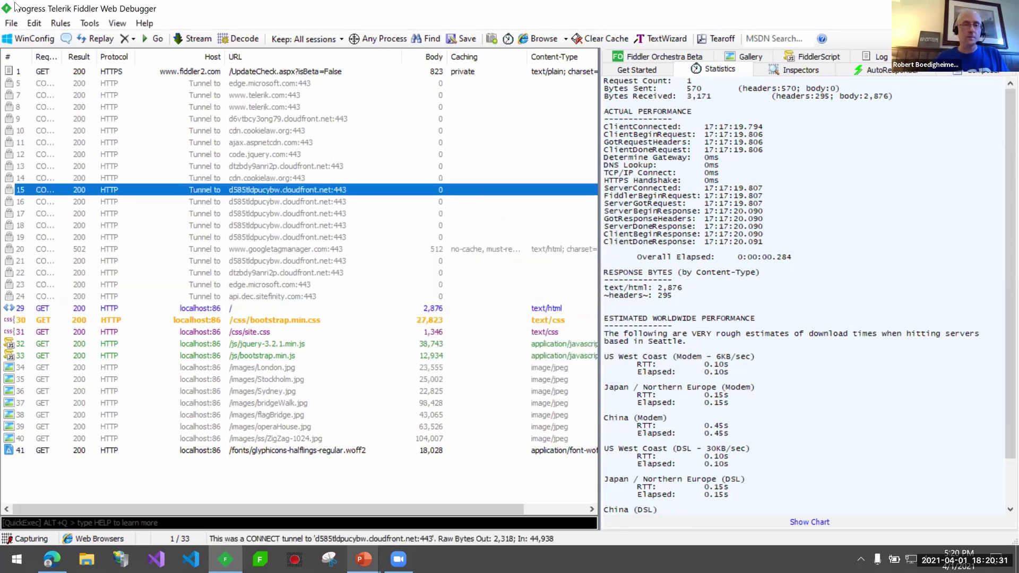
click(34, 23)
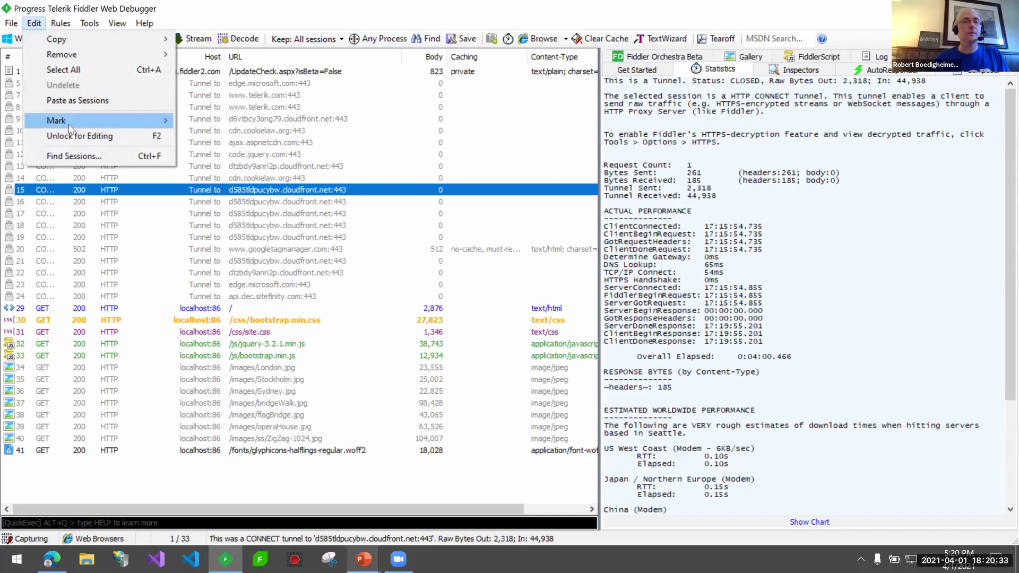
click(70, 154)
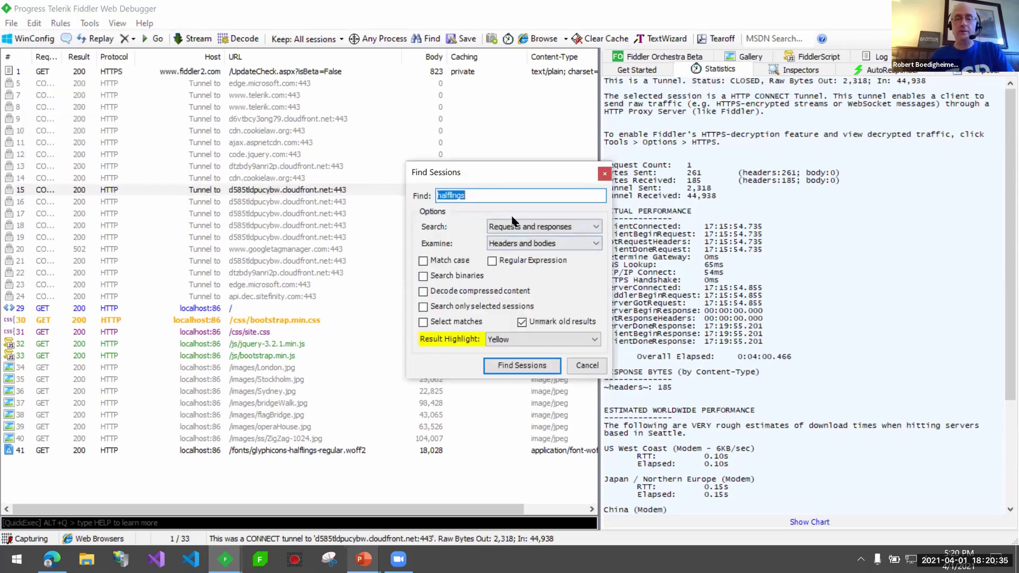
text(hal)
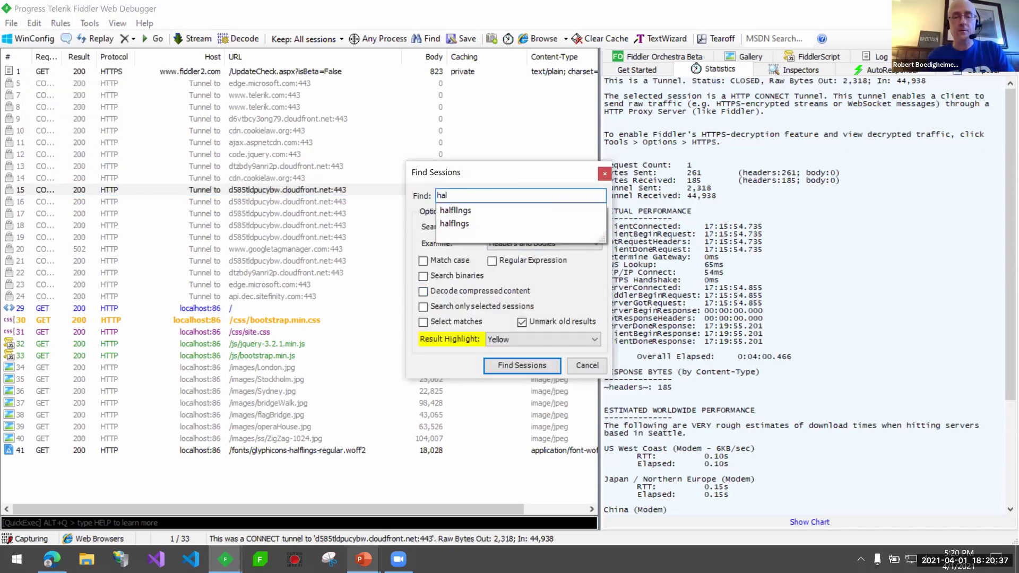
text(flings)
key(Return)
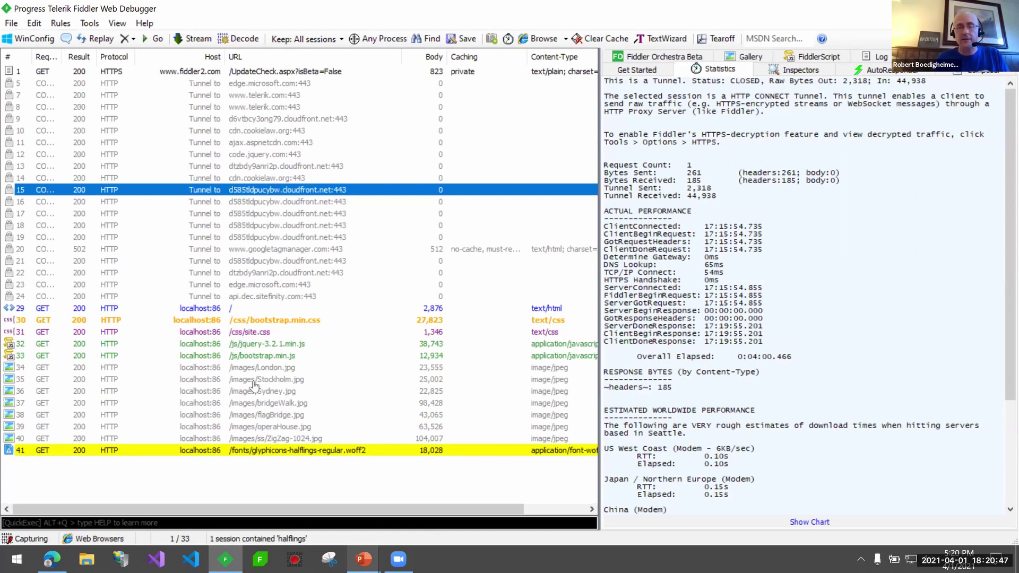
- Repeat the 'halflings' session search with Decode compressed content ticked
click(34, 24)
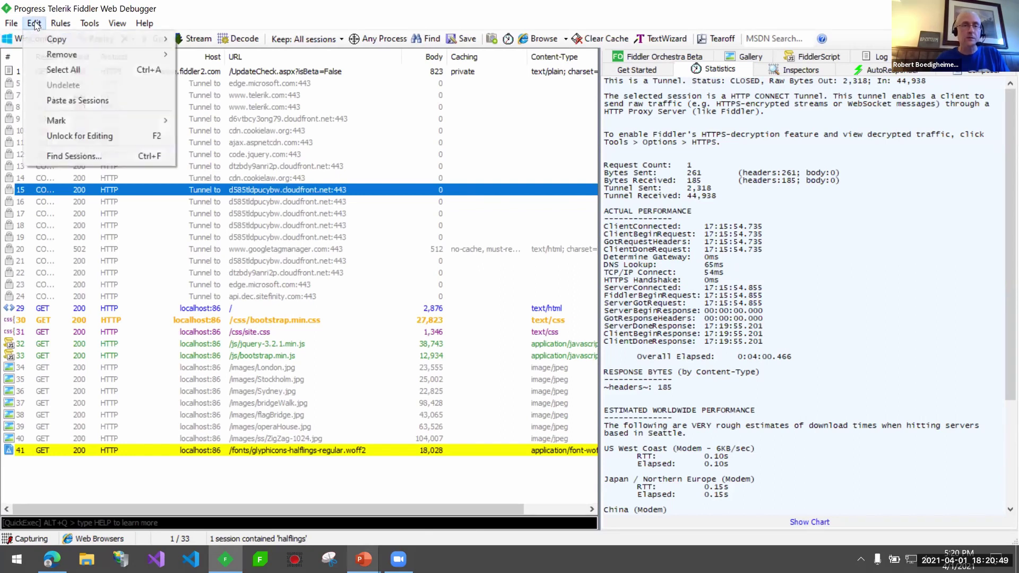
click(73, 156)
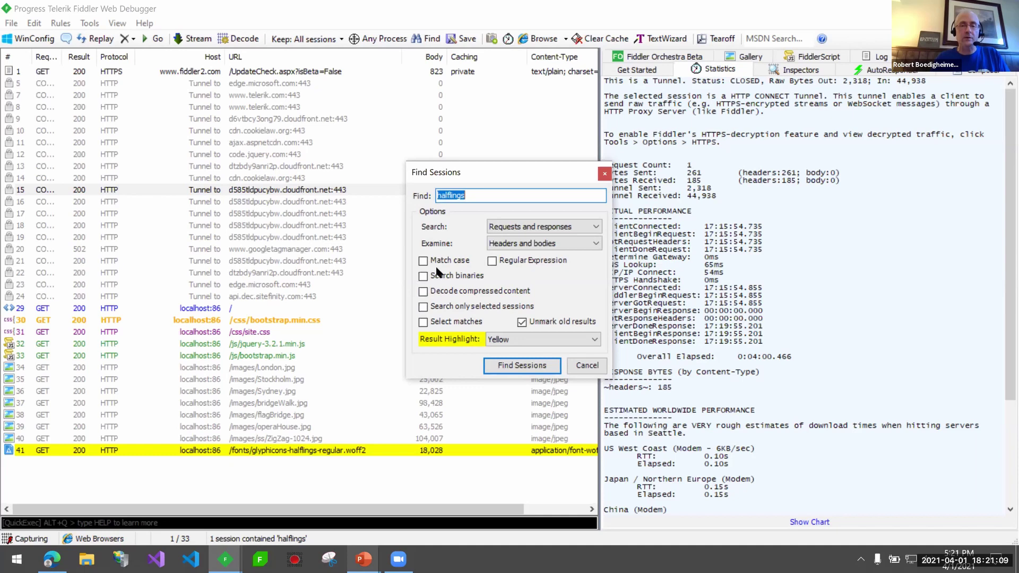
click(423, 291)
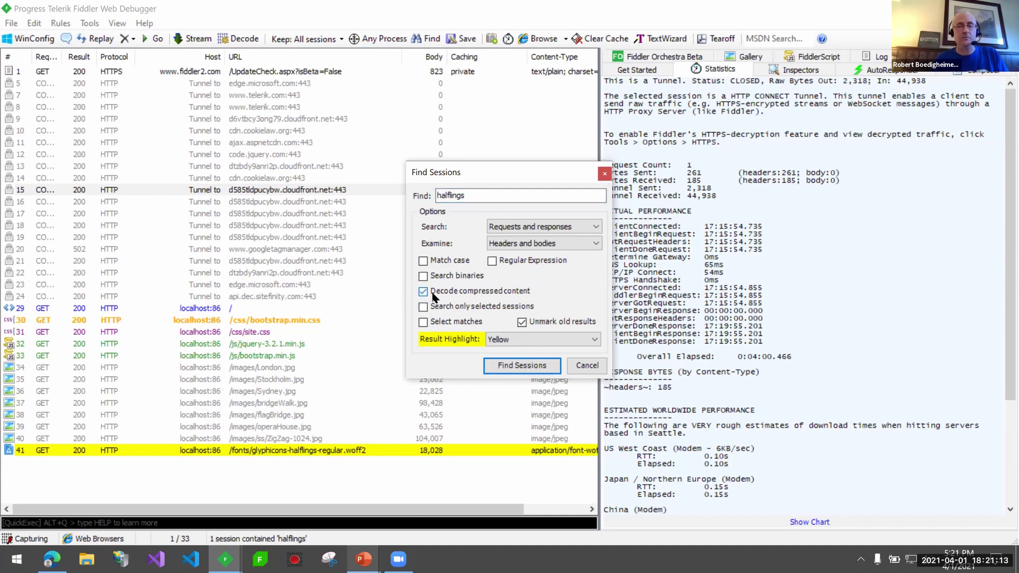
click(522, 371)
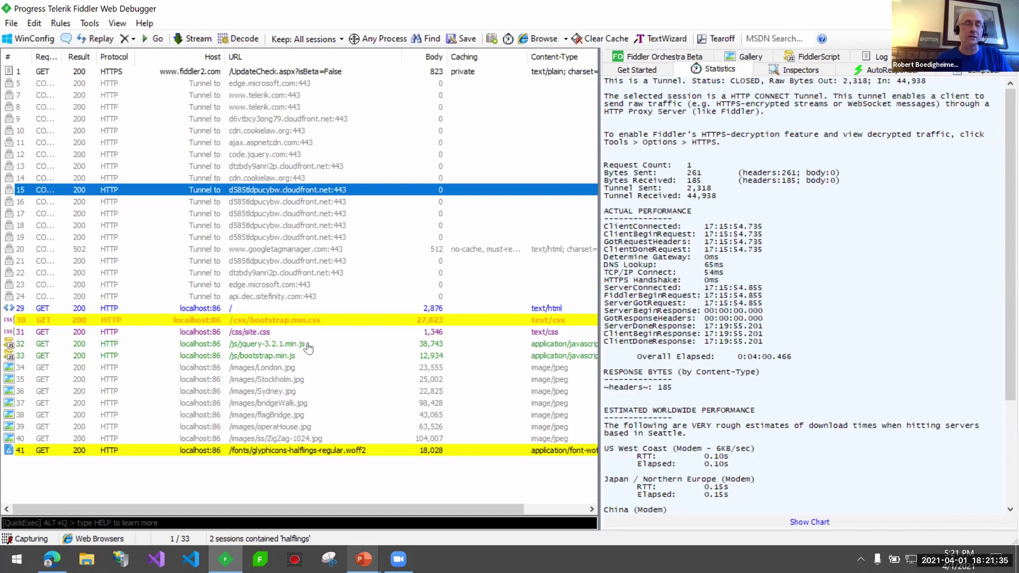
- From glyphicons font session 41, select its parent request, /css/bootstrap.min.css
right_click(307, 455)
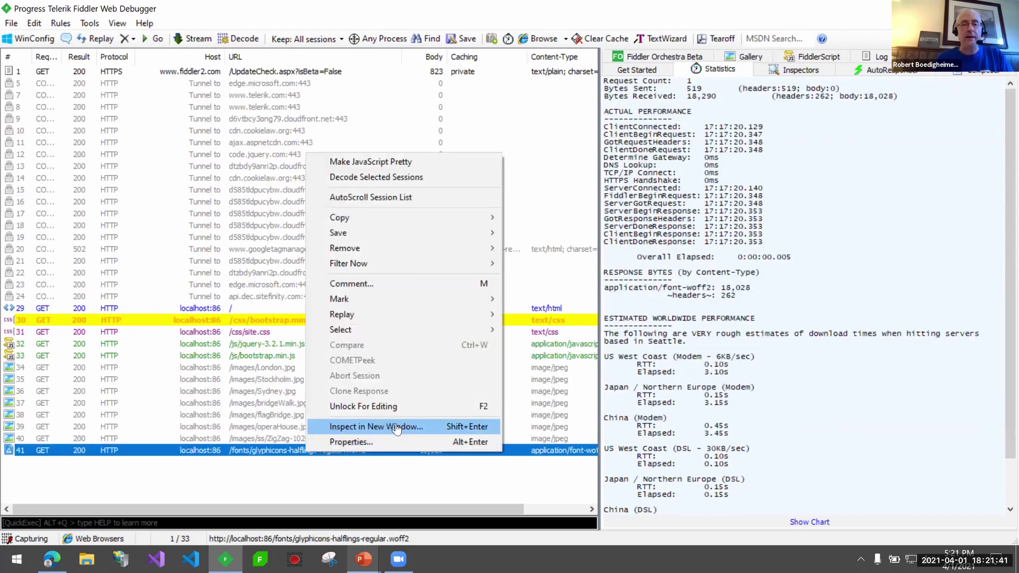
mouse_move(382, 330)
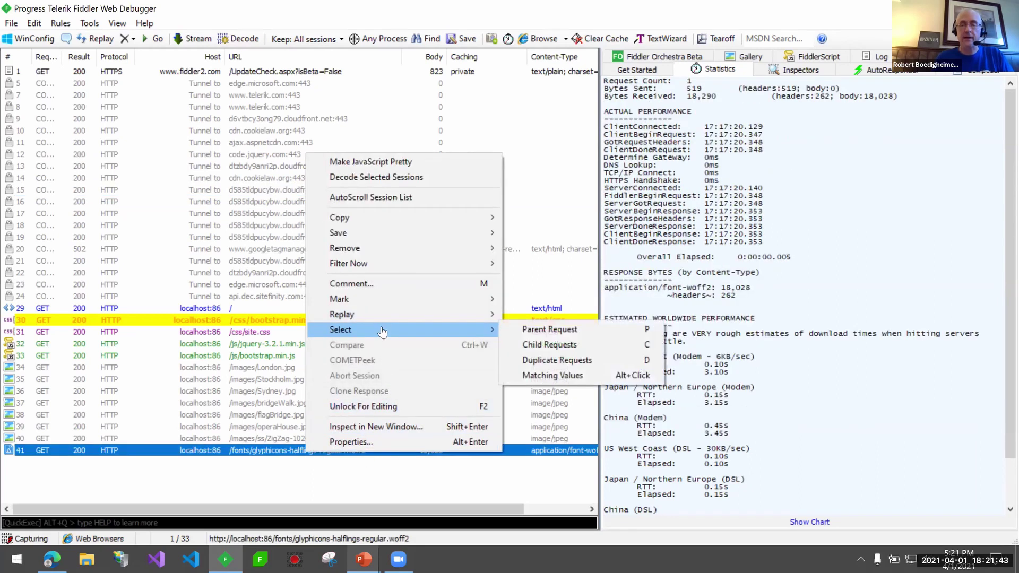
click(542, 329)
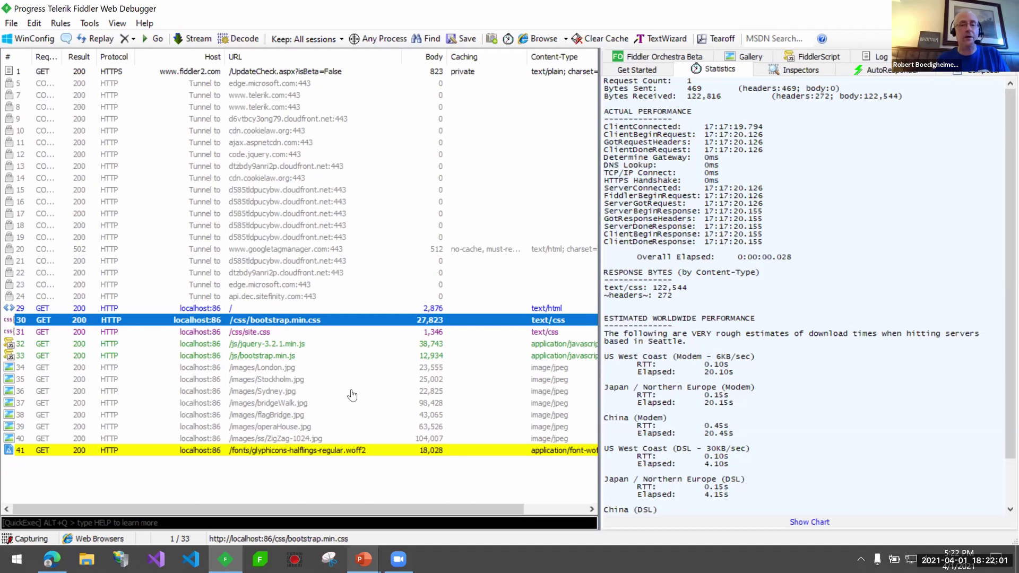
mouse_move(364, 558)
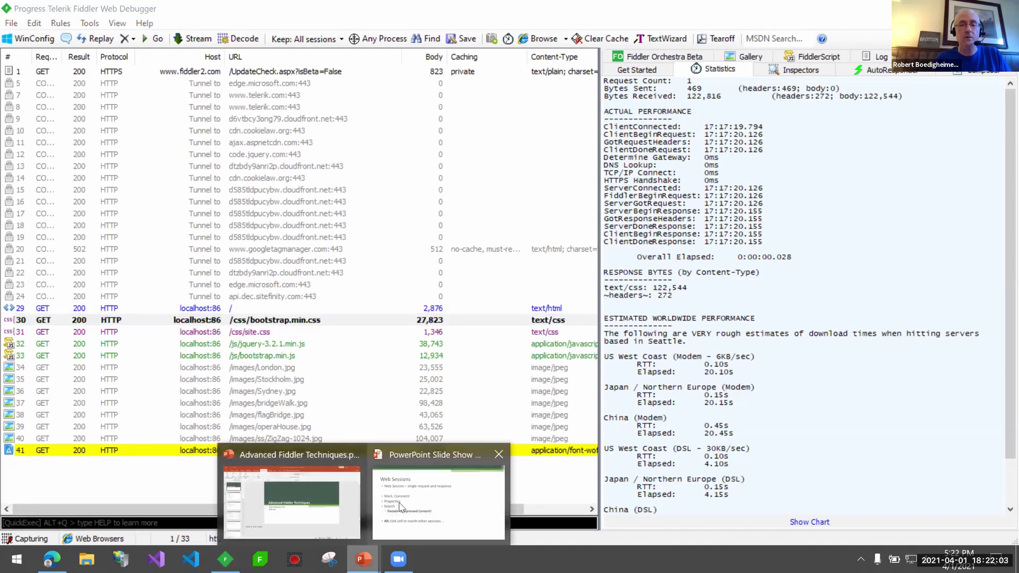
click(441, 494)
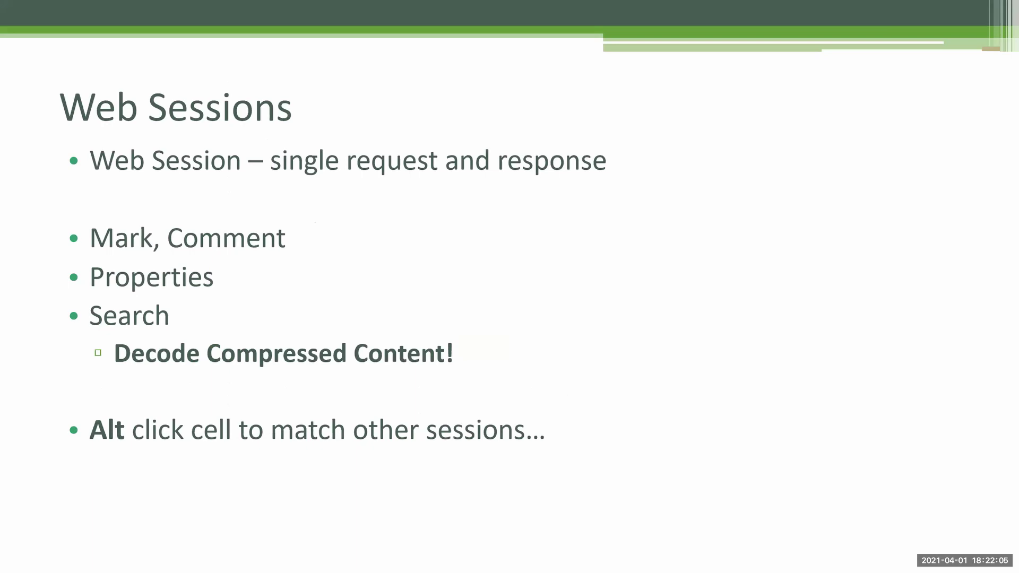
key(alt+Tab)
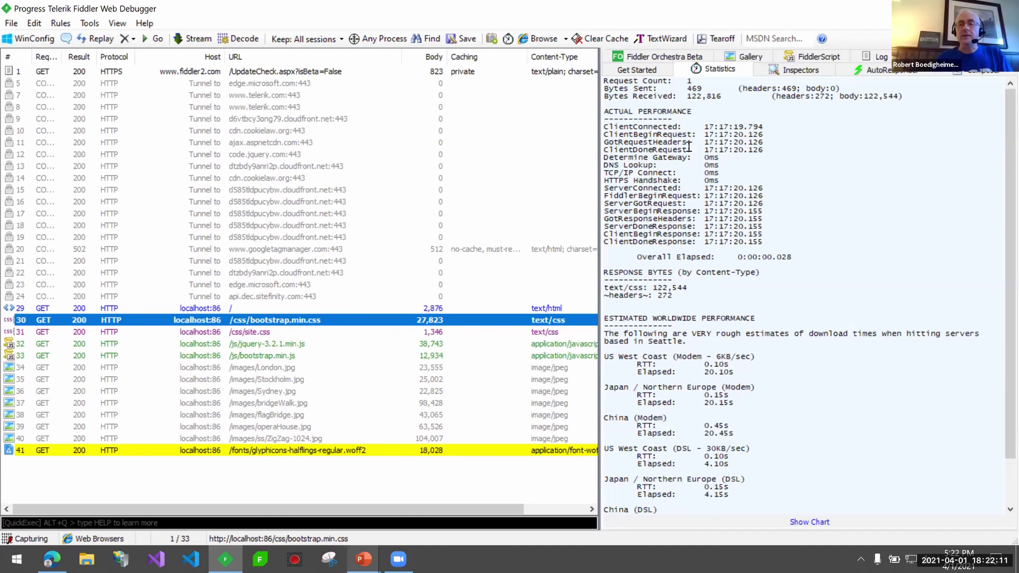
- Inspect the bootstrap.min.css session's details, then bring up the session-removal options
click(779, 74)
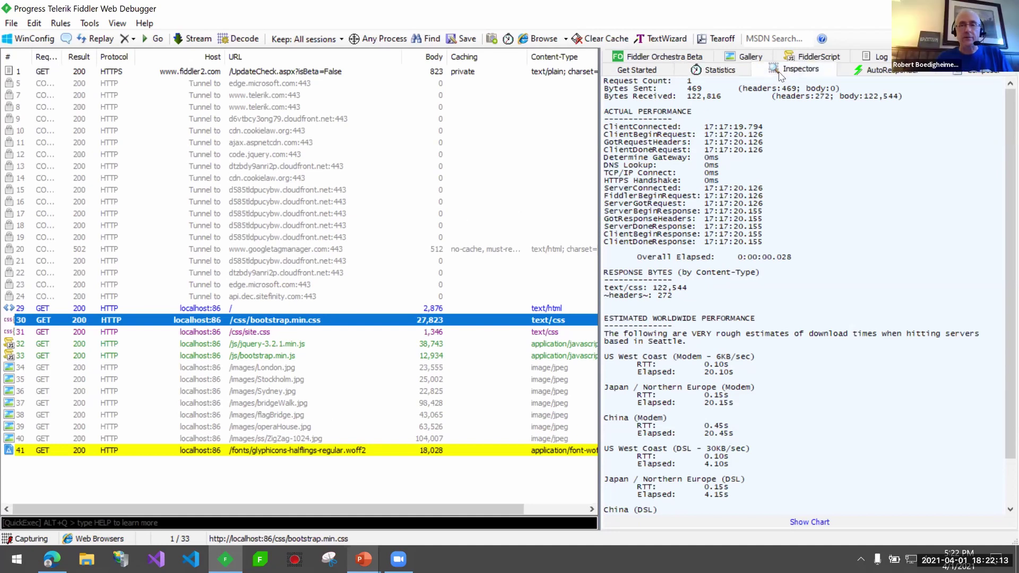
click(287, 322)
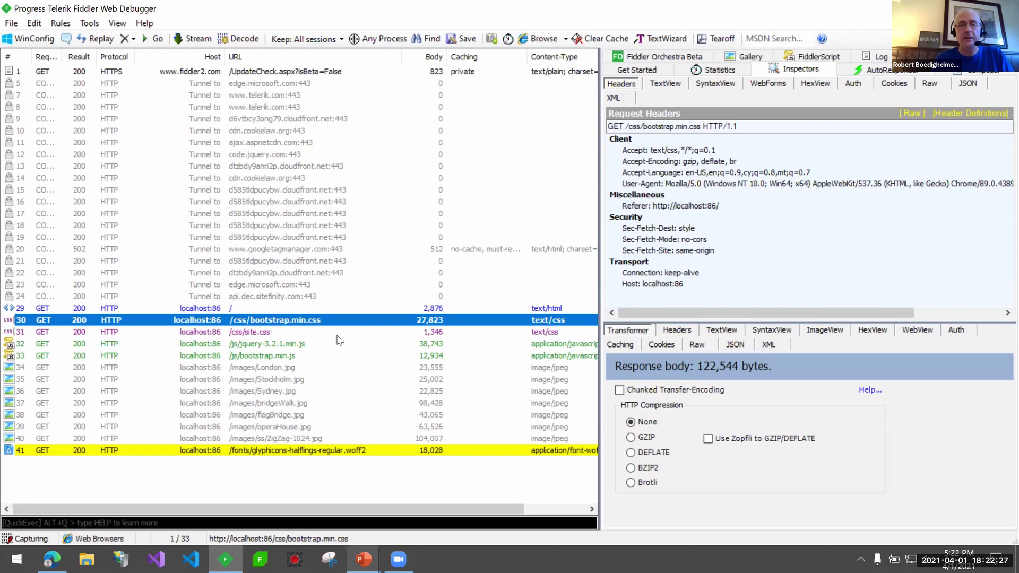
click(134, 39)
- Remove all sessions, recapture the Sydney page from Edge, and inspect the GZIP-encoded bootstrap.min.css response
click(146, 50)
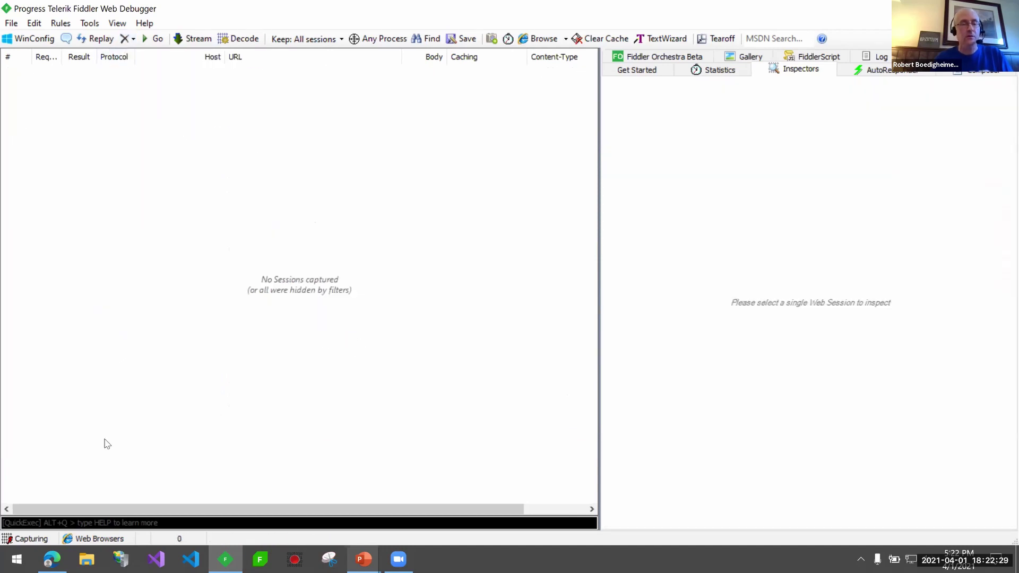
click(52, 559)
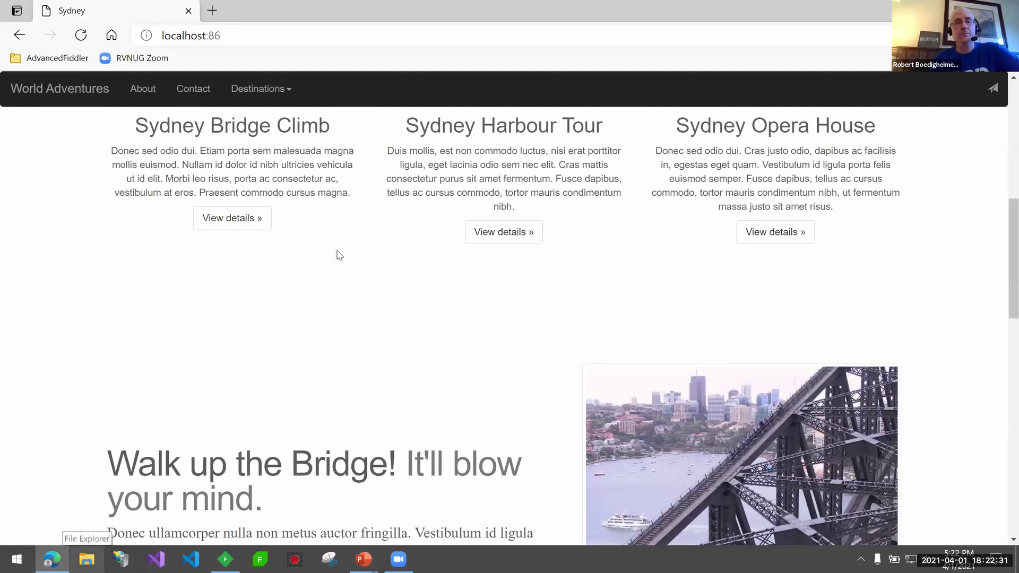
click(225, 559)
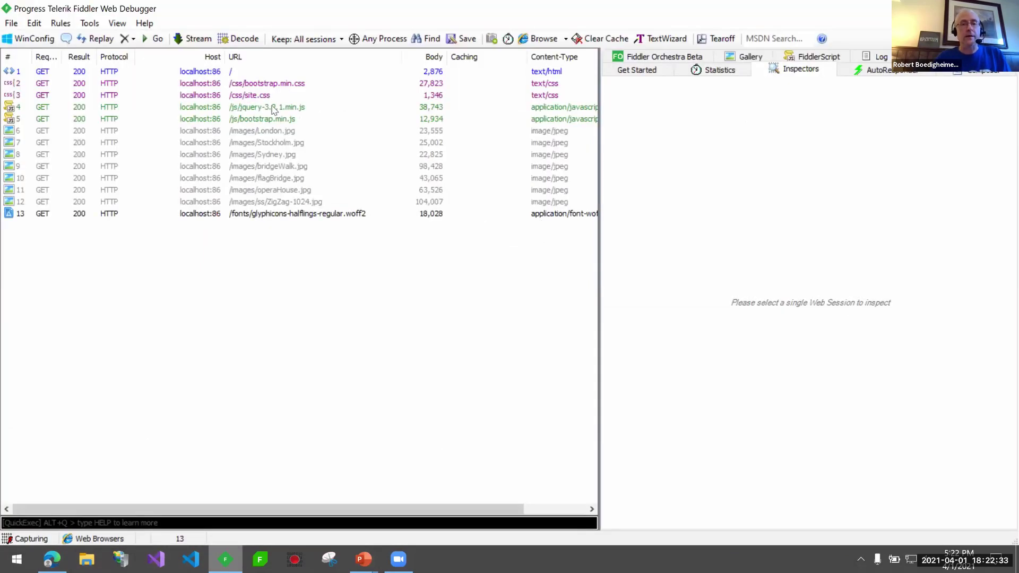
click(269, 85)
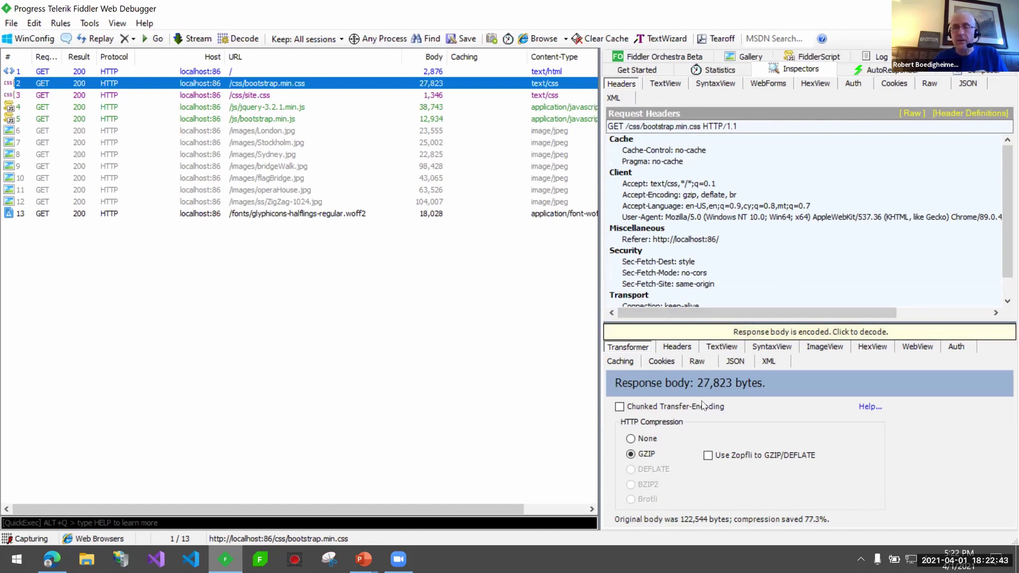
- Decode the bootstrap.min.css response to 122,544 bytes and view it as raw CSS text
click(816, 333)
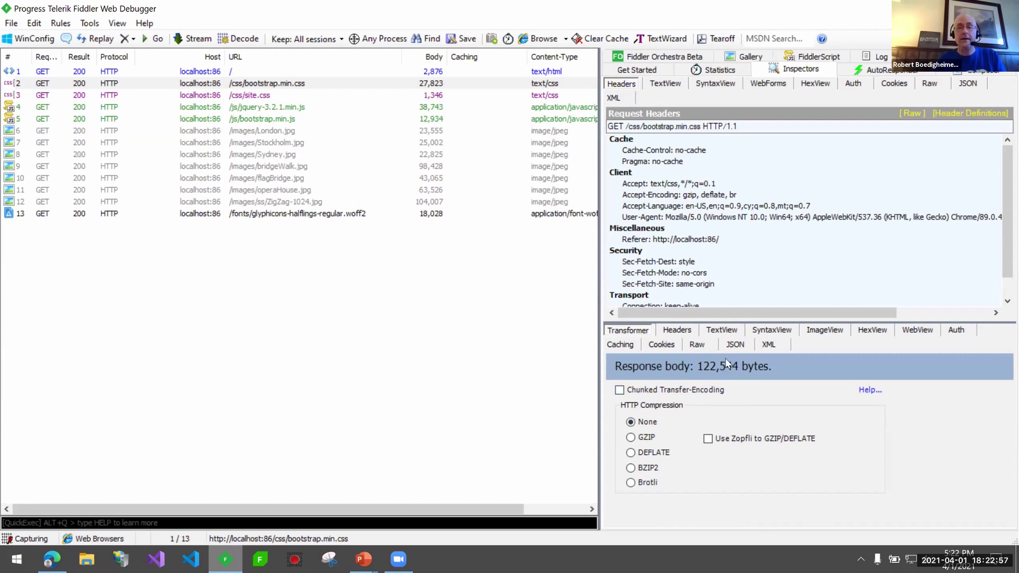
click(698, 345)
scroll(709, 456, down, 2)
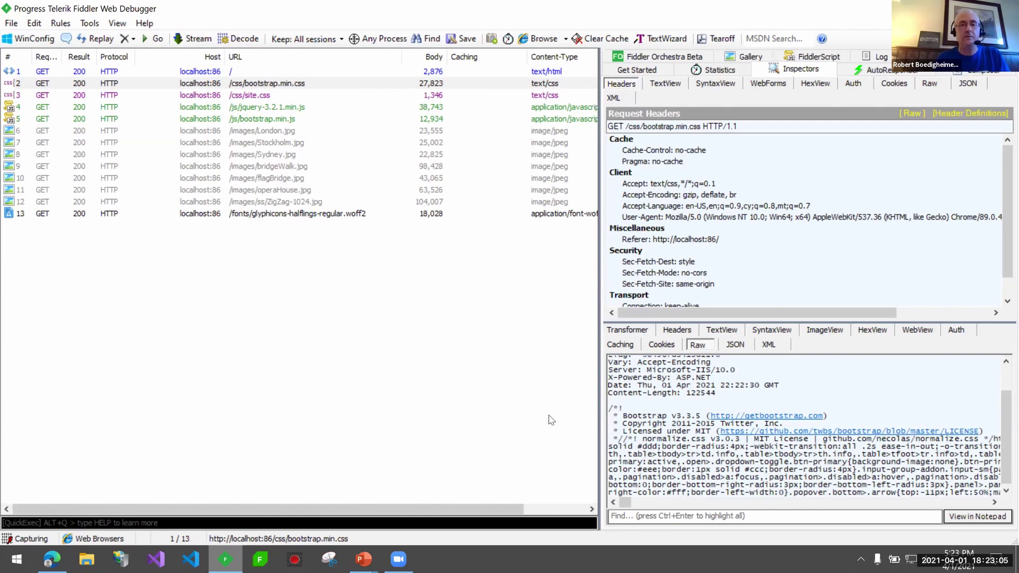
- Glance at the Web Sessions slide show, then return to Fiddler
click(364, 559)
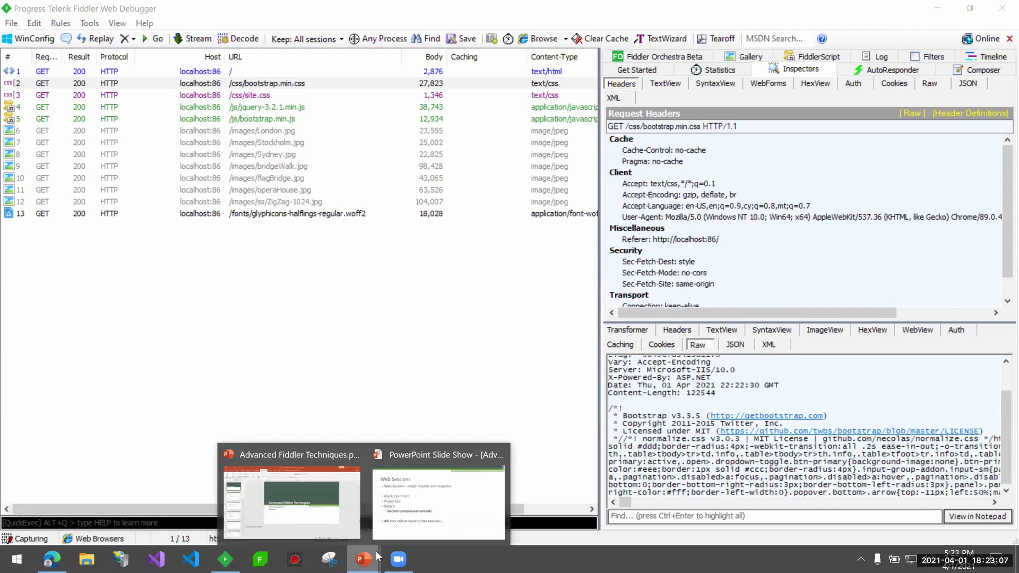
click(440, 492)
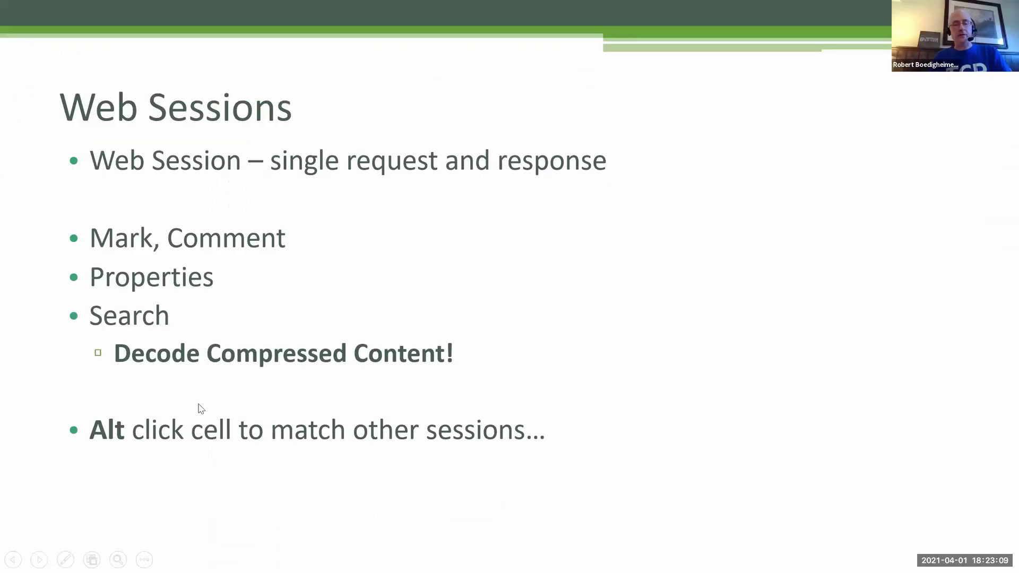
key(alt+Tab)
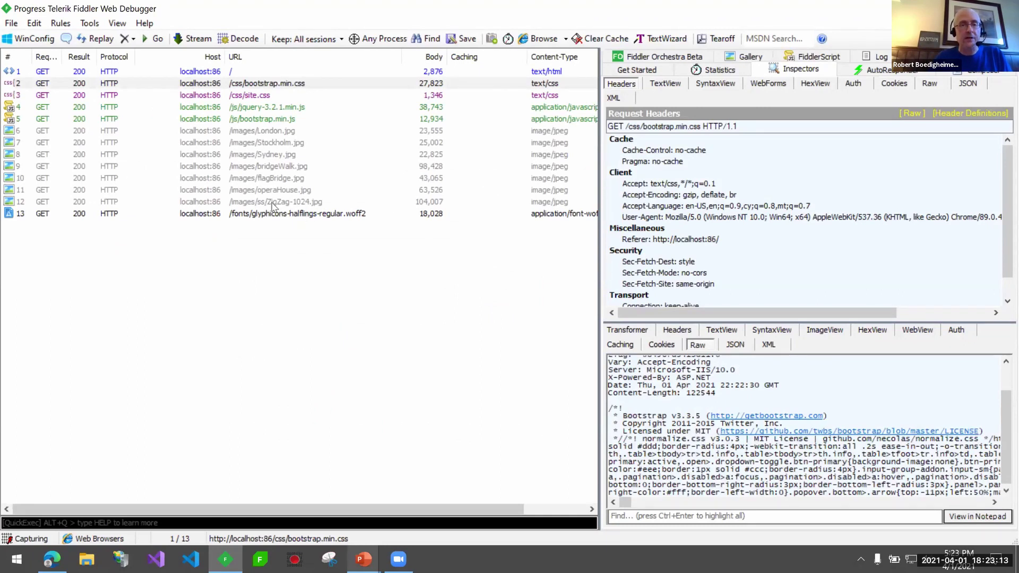
- Select all image/jpeg sessions, then both text/css sessions, by their Content-Type
click(272, 203)
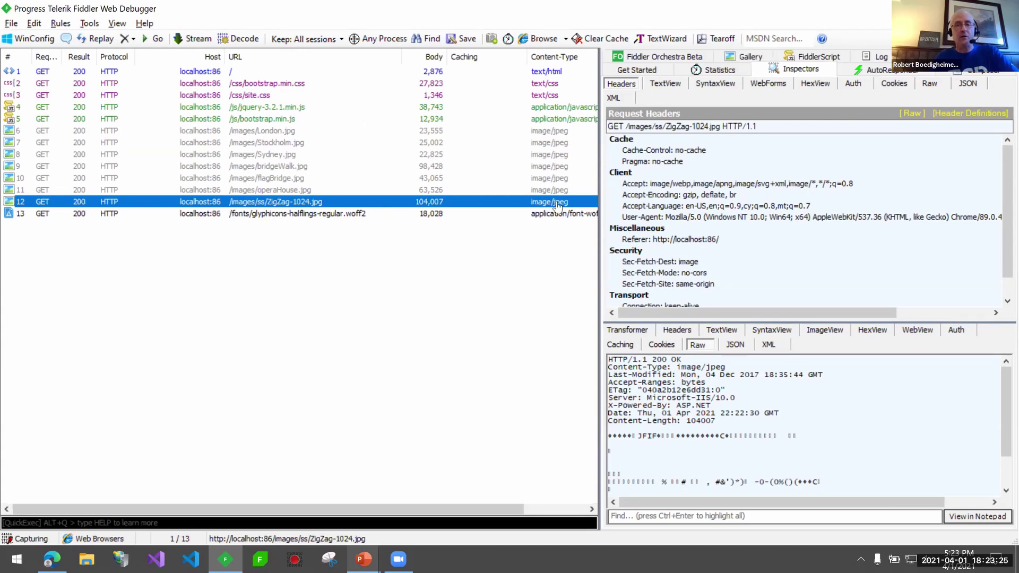
key(shift+Up)
key(shift+Up)
key(shift+Up)
key(shift+Up)
key(shift+Up)
key(shift+Up)
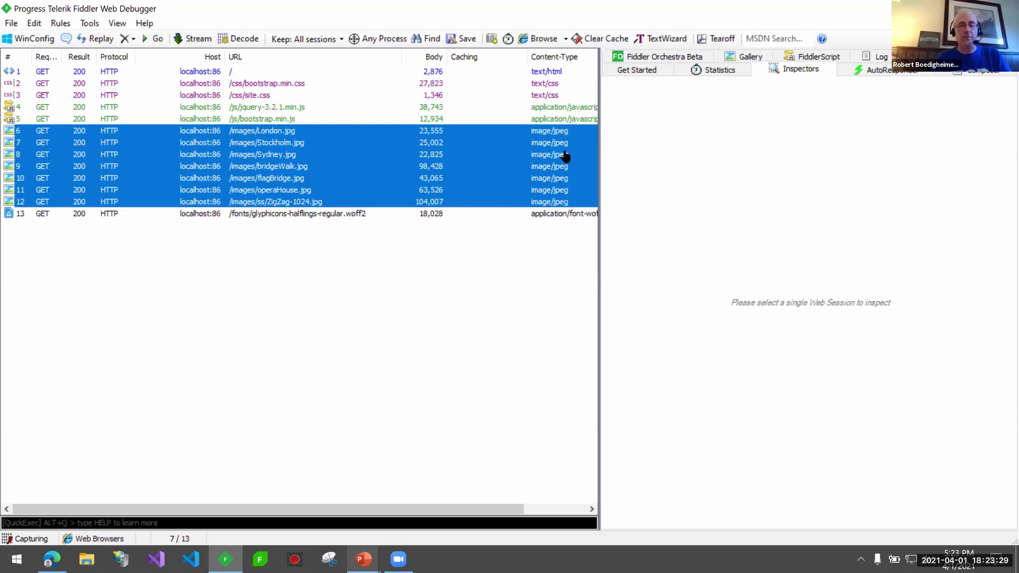
click(540, 85)
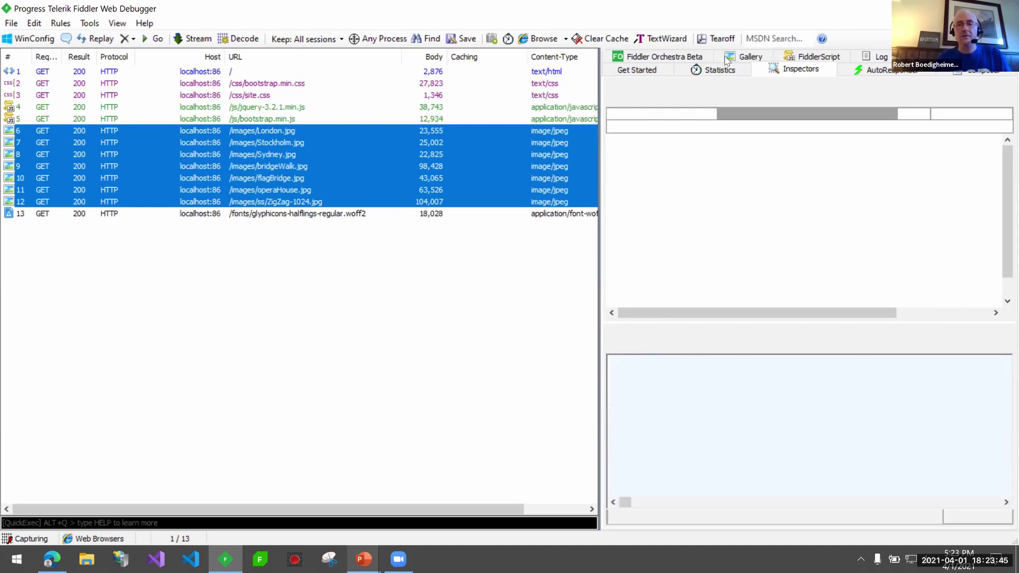
click(539, 84)
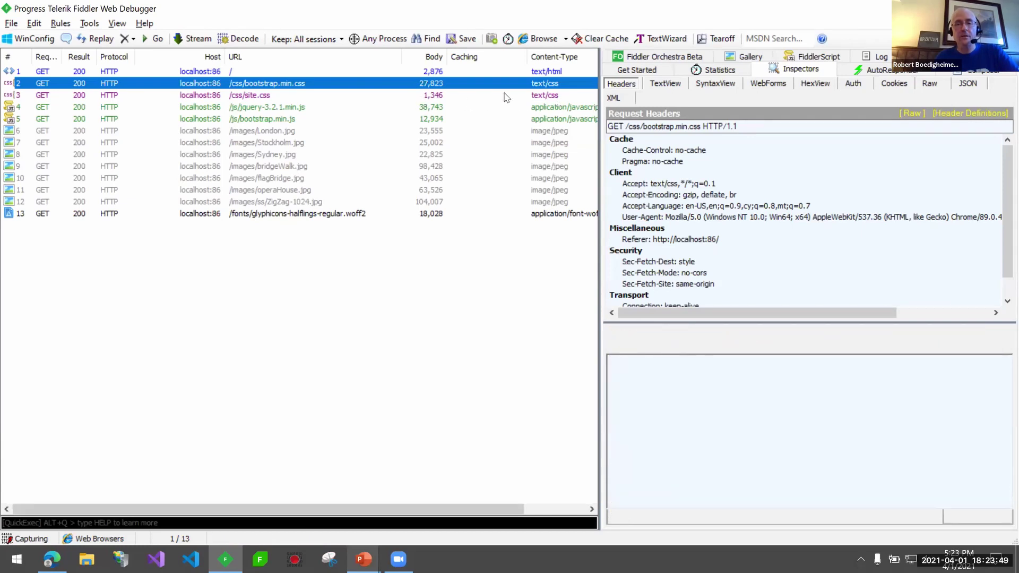
ctrl+click(544, 96)
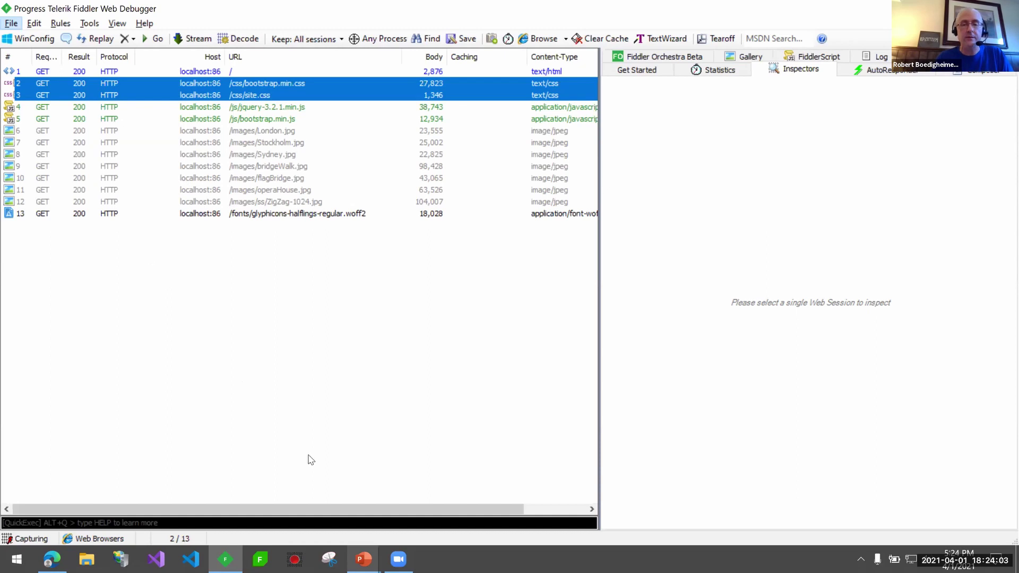
- Return to the full-screen slide show and advance to the Decrypt HTTPS slide
mouse_move(376, 560)
click(403, 529)
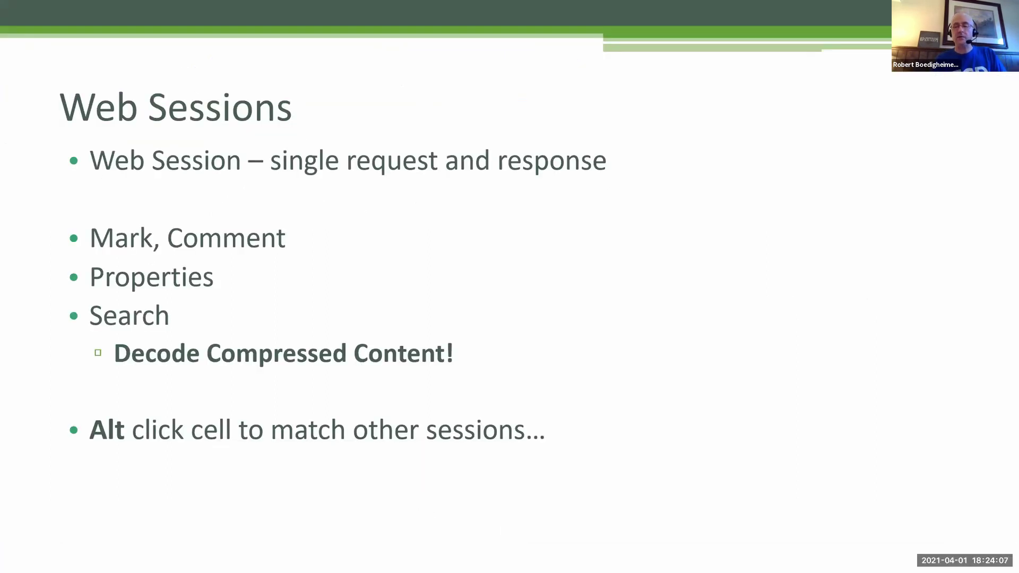
key(Right)
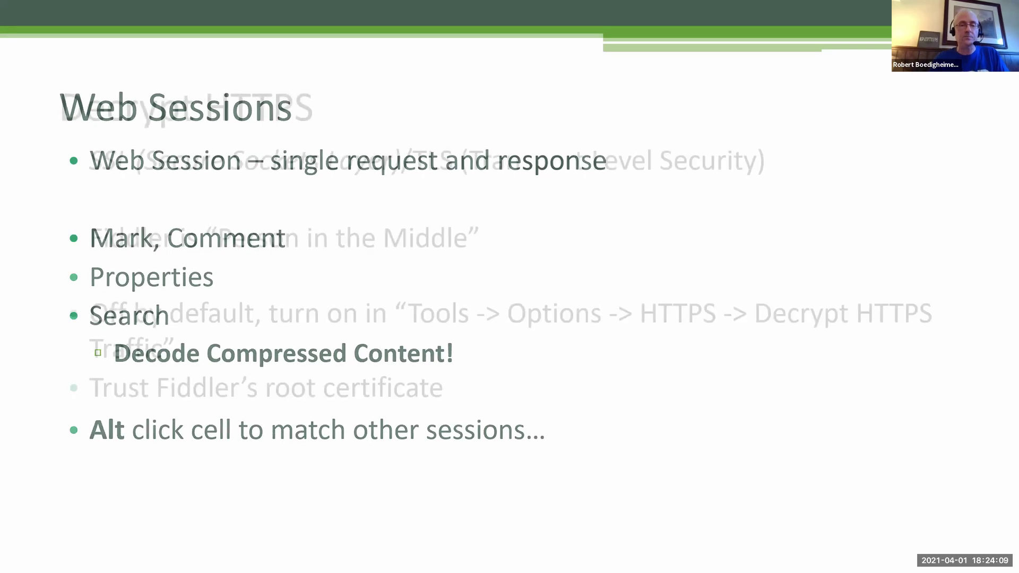
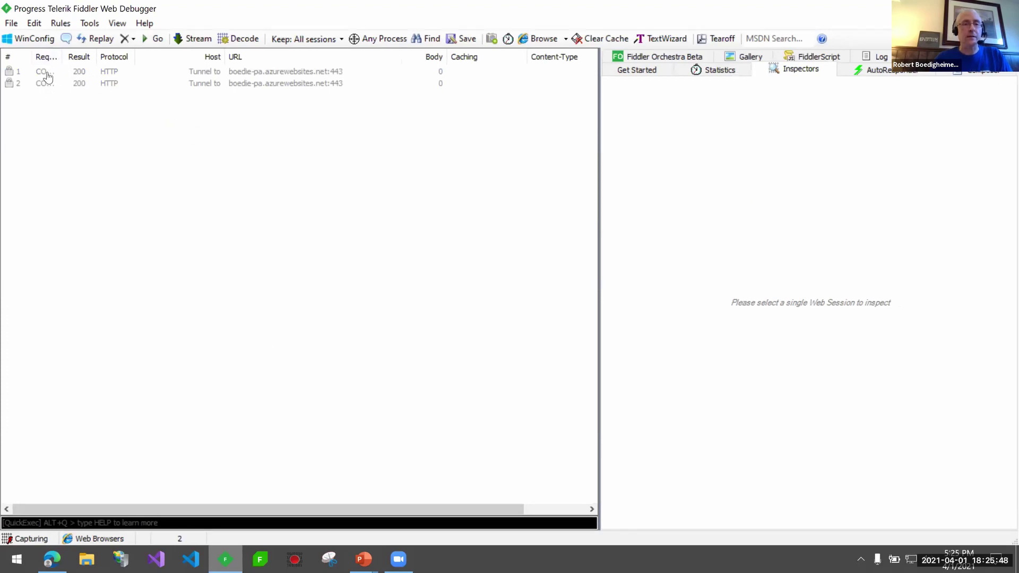
- Inspect the second CONNECT tunnel session's headers and raw 200 Connection Established response
click(285, 85)
click(122, 84)
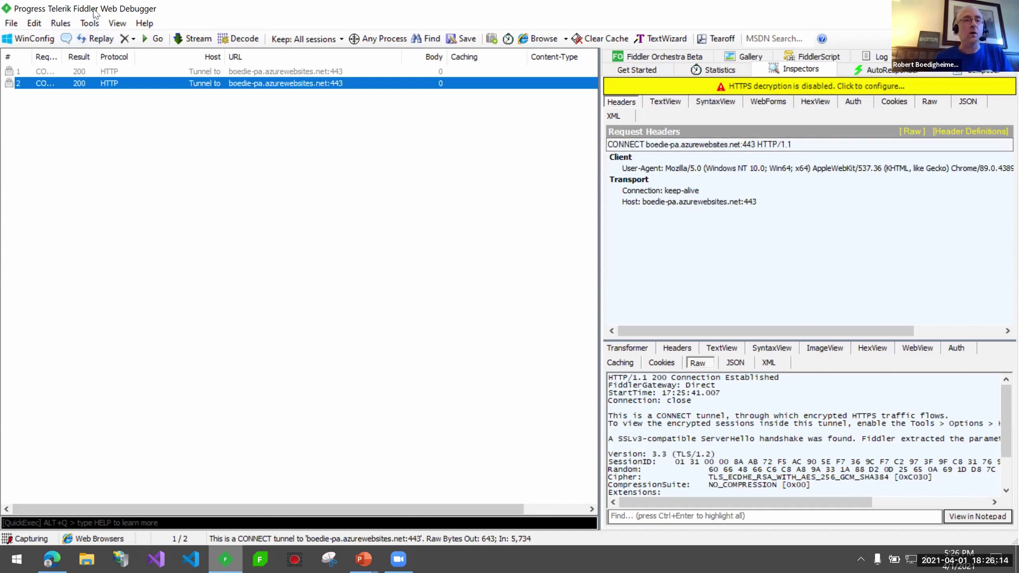
- Open Fiddler's Tools > Options dialog on the HTTPS tab
click(89, 23)
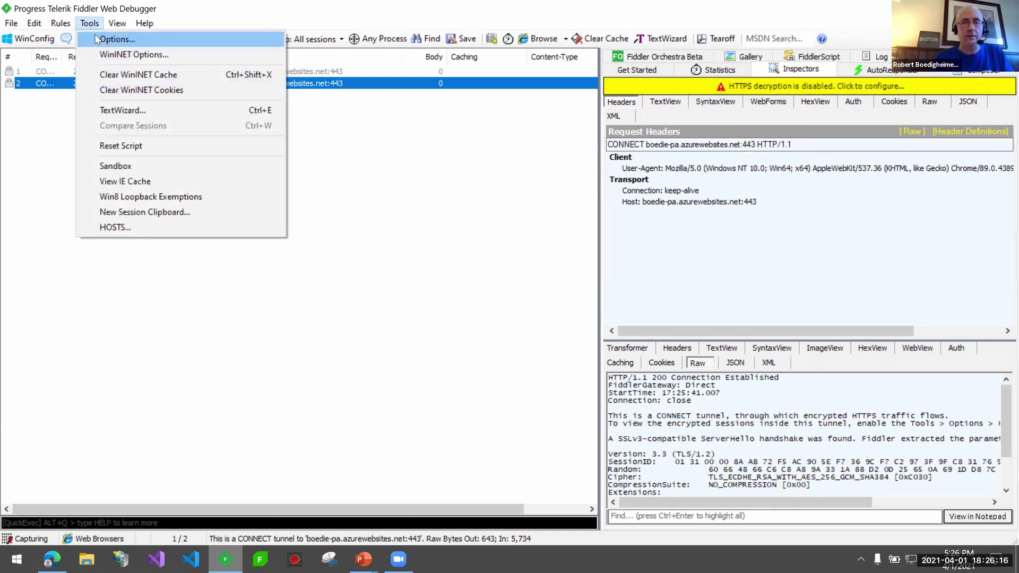
click(106, 40)
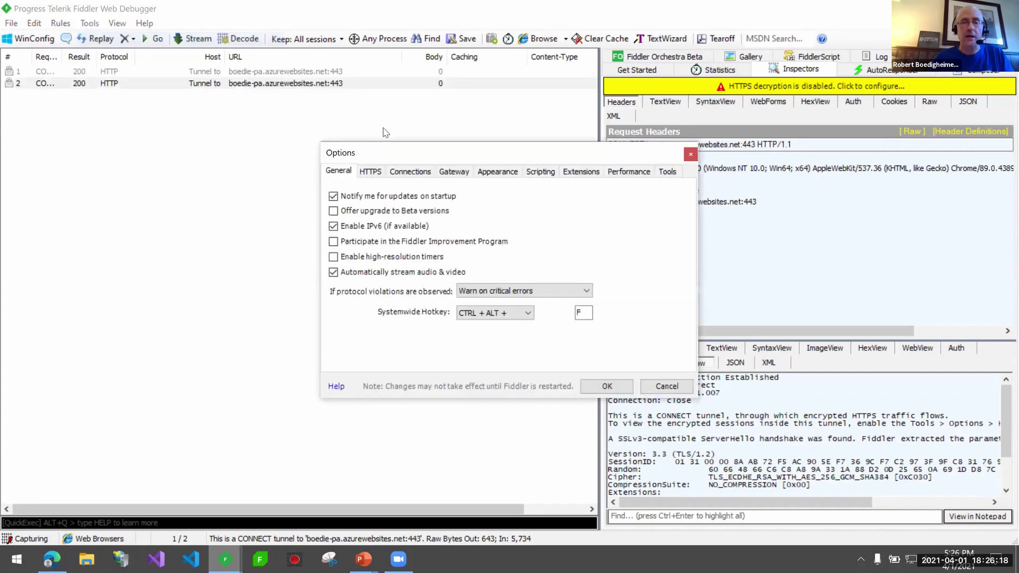
click(371, 175)
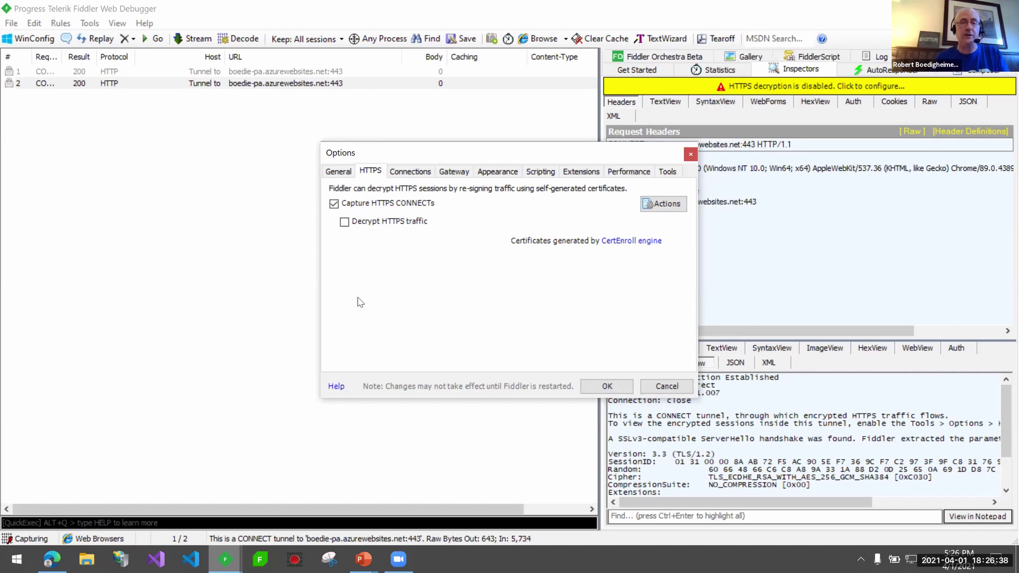
- Enable Decrypt HTTPS traffic and trust the DO_NOT_TRUST_FiddlerRoot certificate in the Machine Root List
click(344, 222)
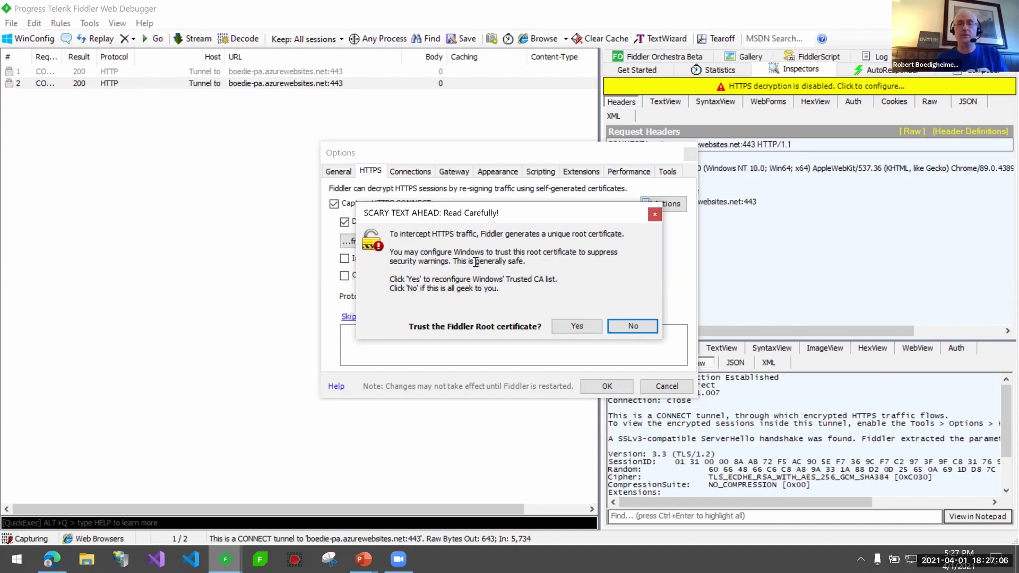
click(575, 326)
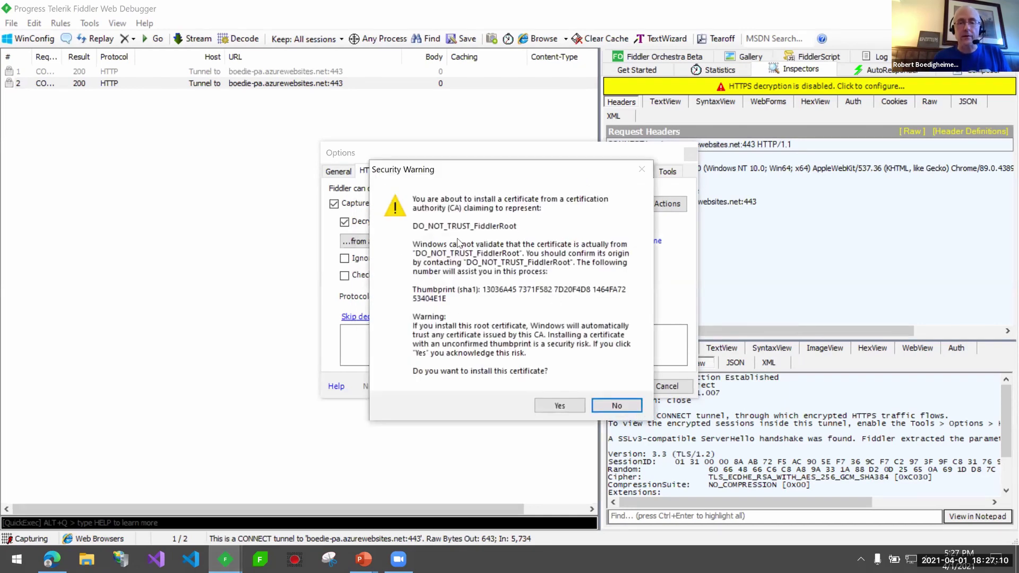
click(555, 406)
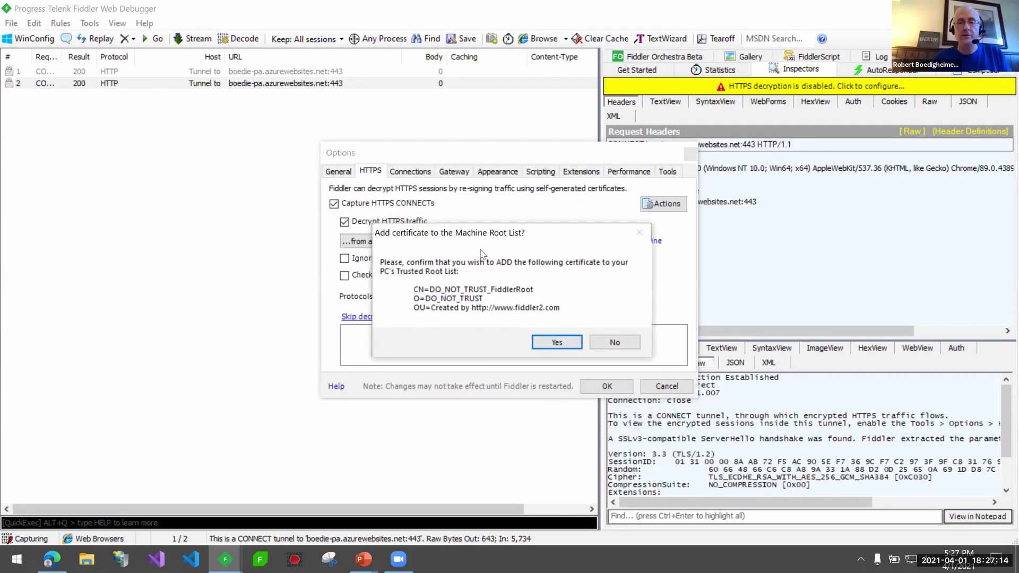
click(555, 341)
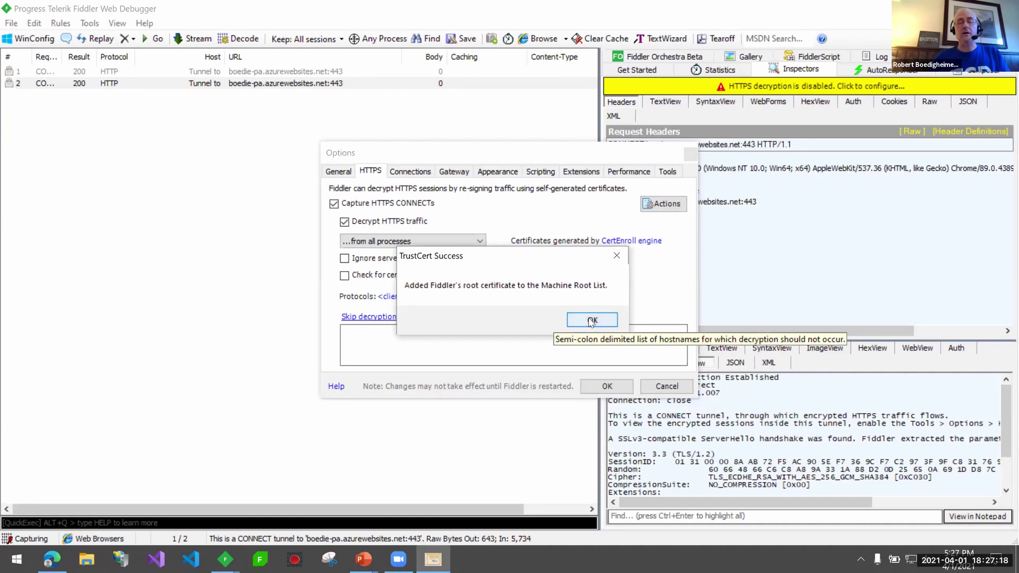
click(592, 320)
click(670, 206)
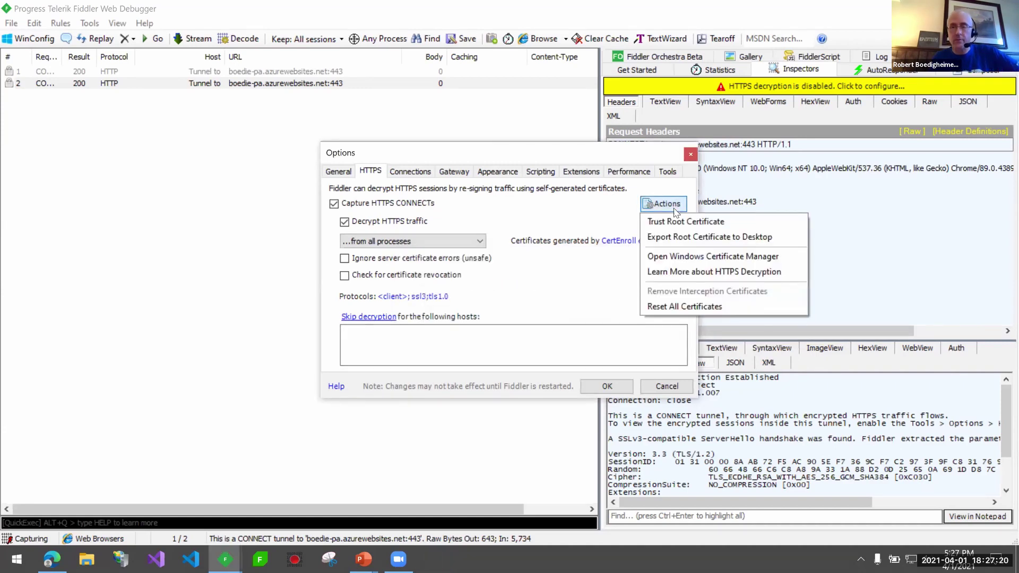
click(682, 256)
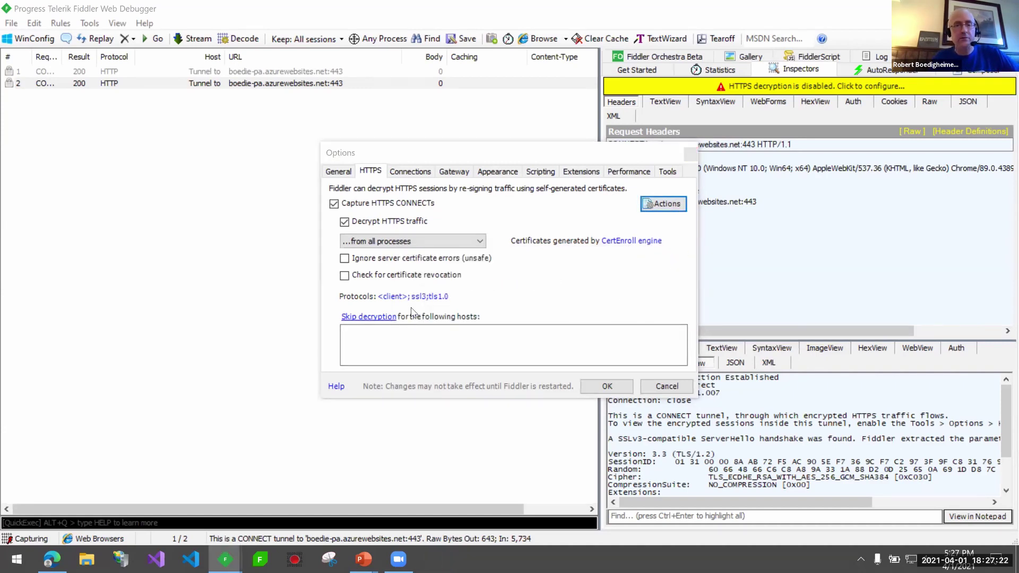
click(14, 80)
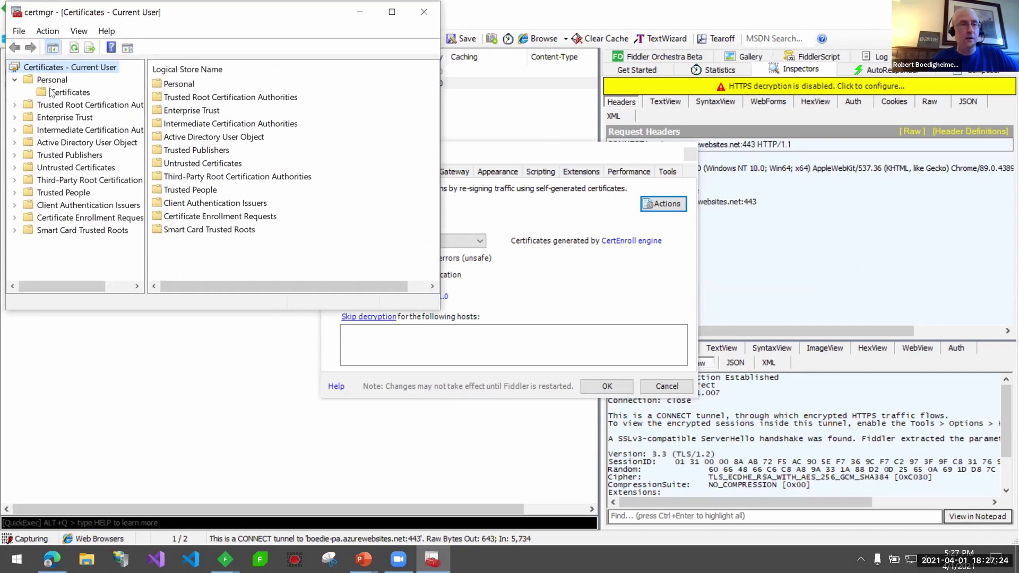
click(69, 93)
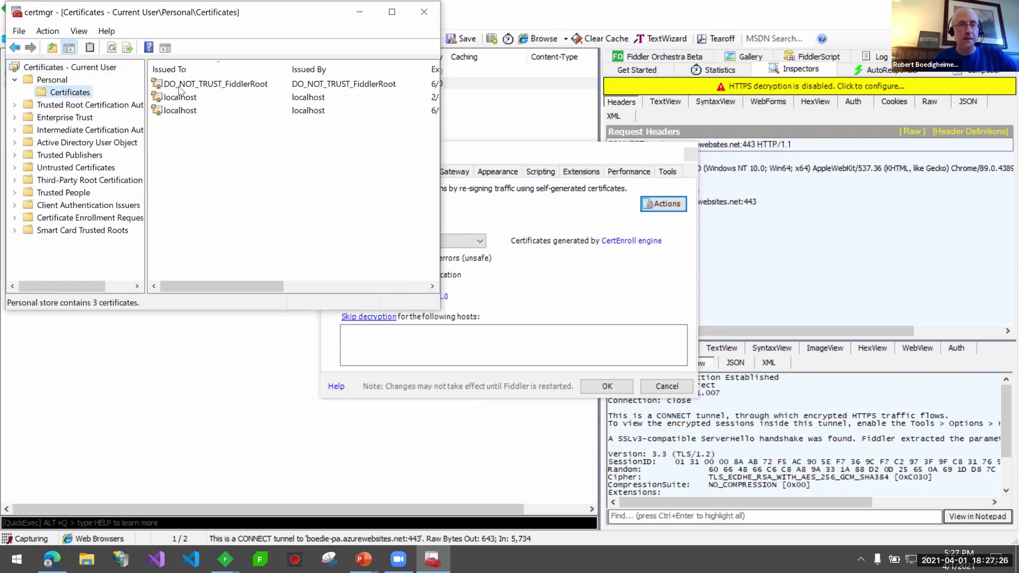
click(180, 86)
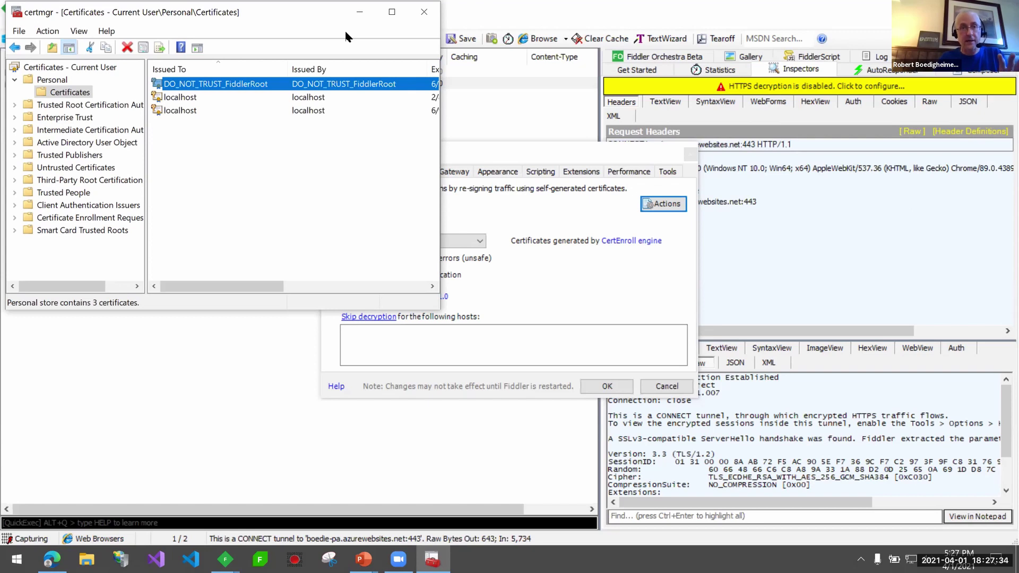
drag(348, 12, 367, 91)
click(444, 91)
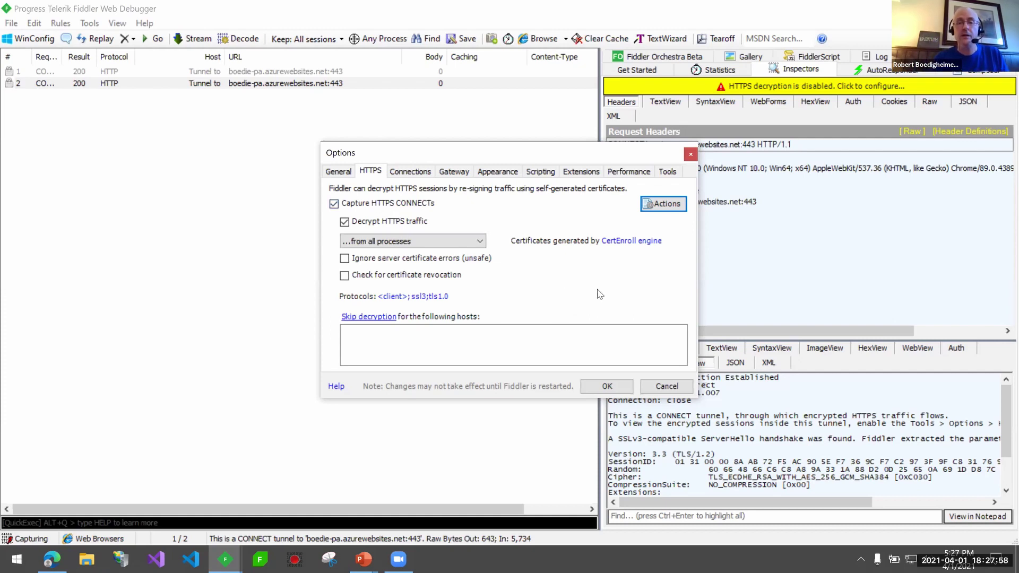
- Save the HTTPS options and reload the boedie-pa.azurewebsites.net page in Edge
click(599, 387)
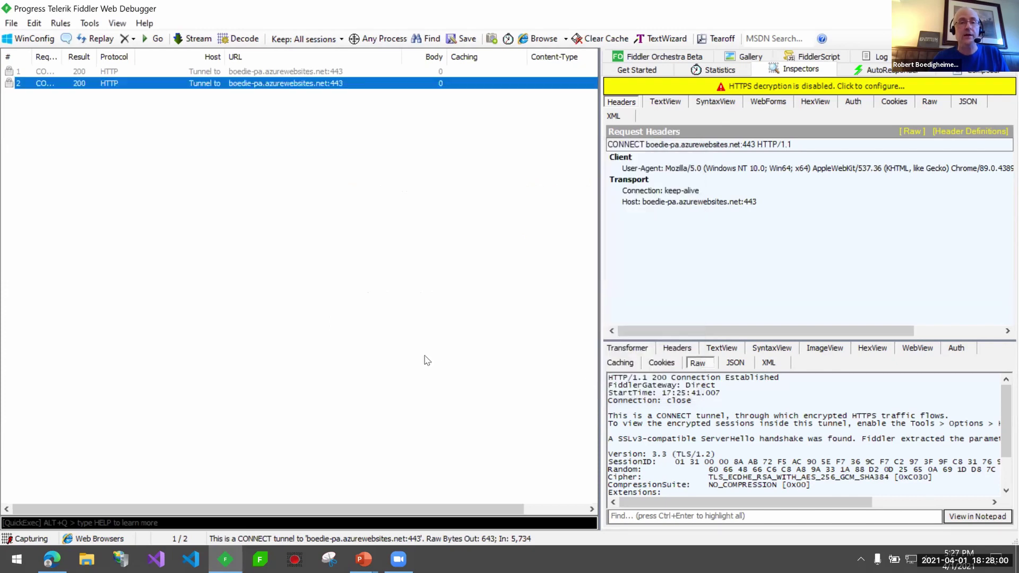
key(alt+Tab)
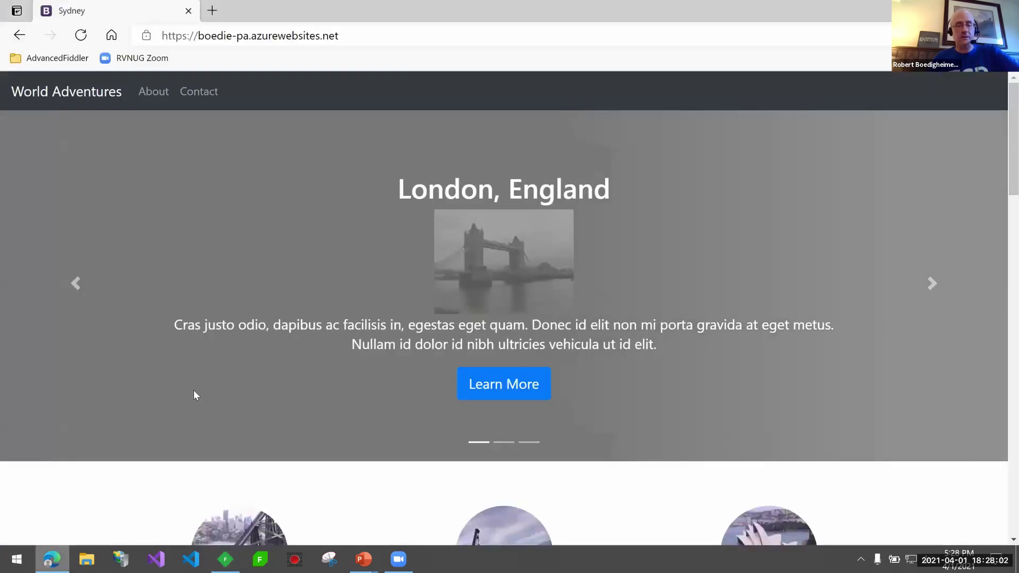
key(F5)
click(224, 555)
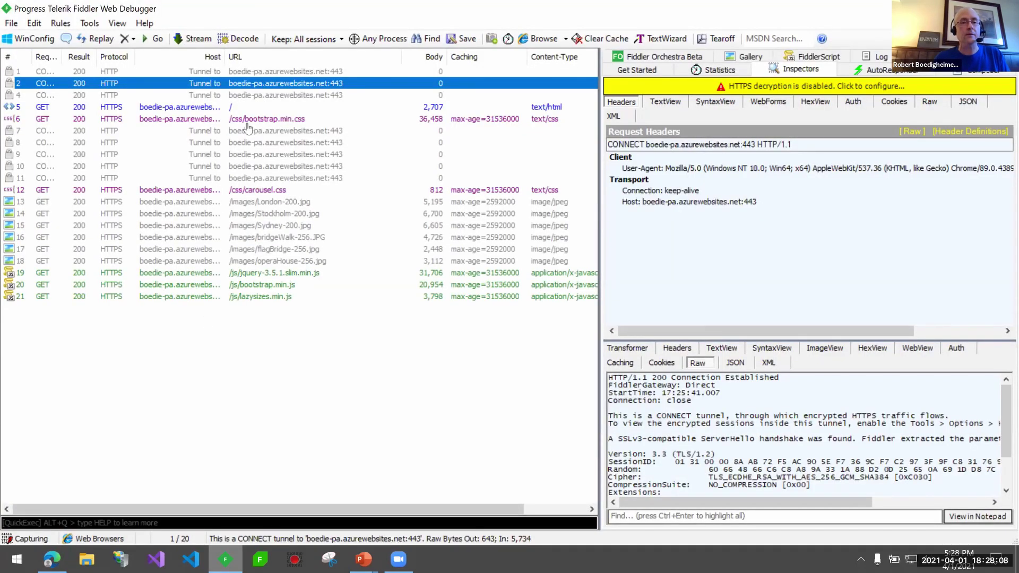
- Inspect the decrypted bootstrap.min.css, carousel.css, Sydney-200.jpg and jquery-3.5.1.slim.min.js requests
click(197, 123)
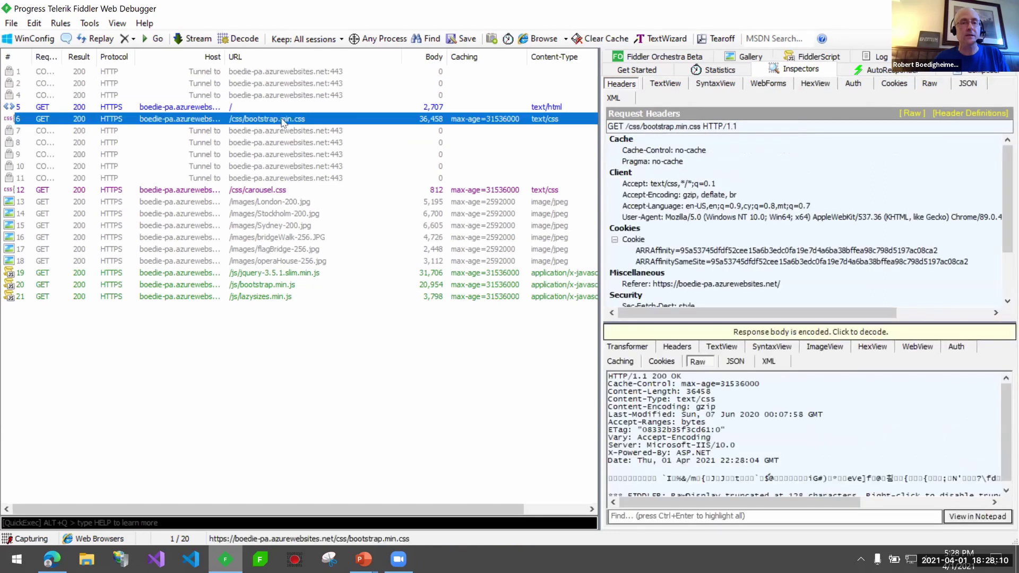
click(257, 191)
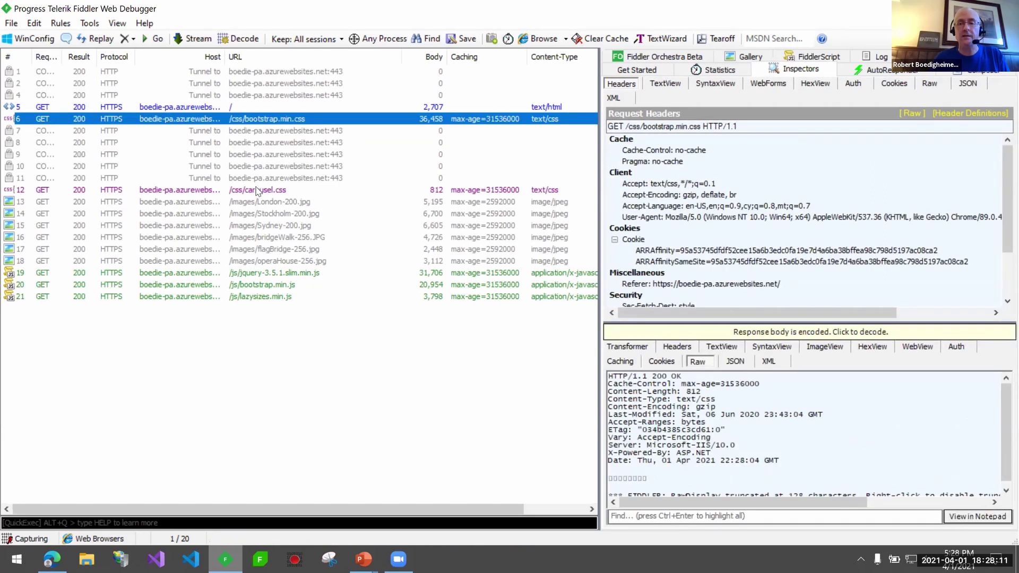
click(276, 228)
click(274, 274)
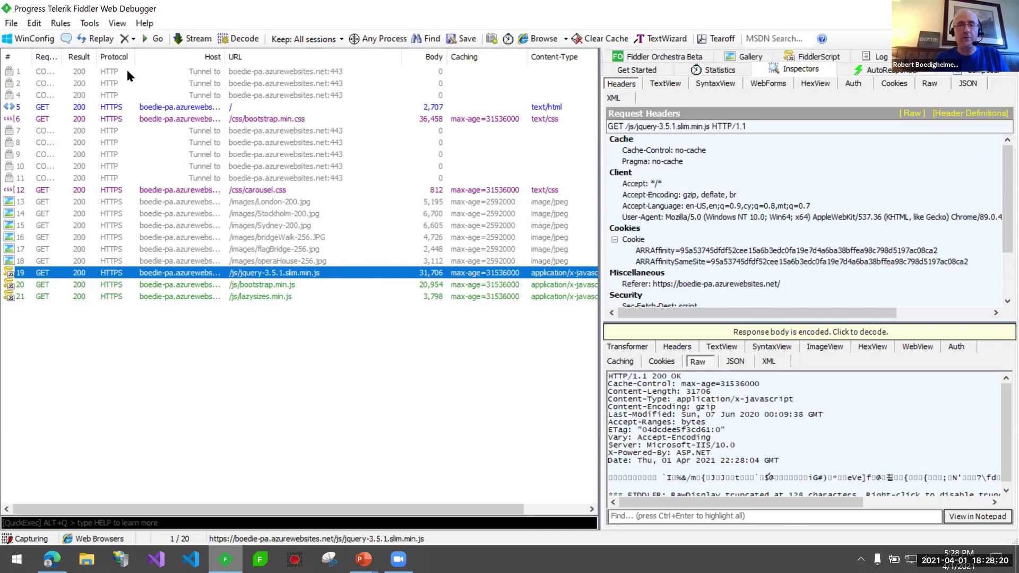
- Open the Windows Certificate Manager from Fiddler's HTTPS options Actions menu
click(85, 24)
click(88, 35)
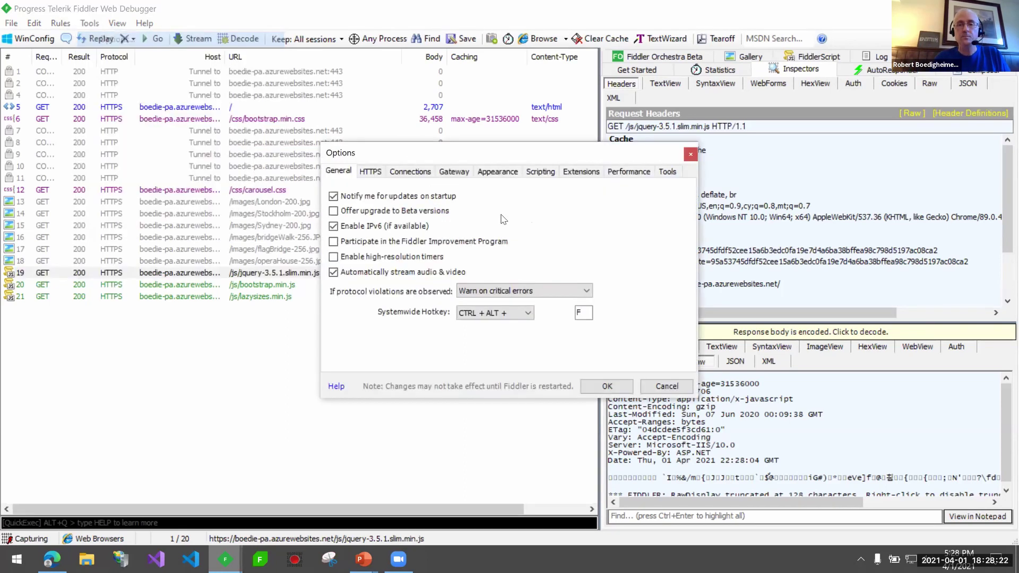
click(372, 172)
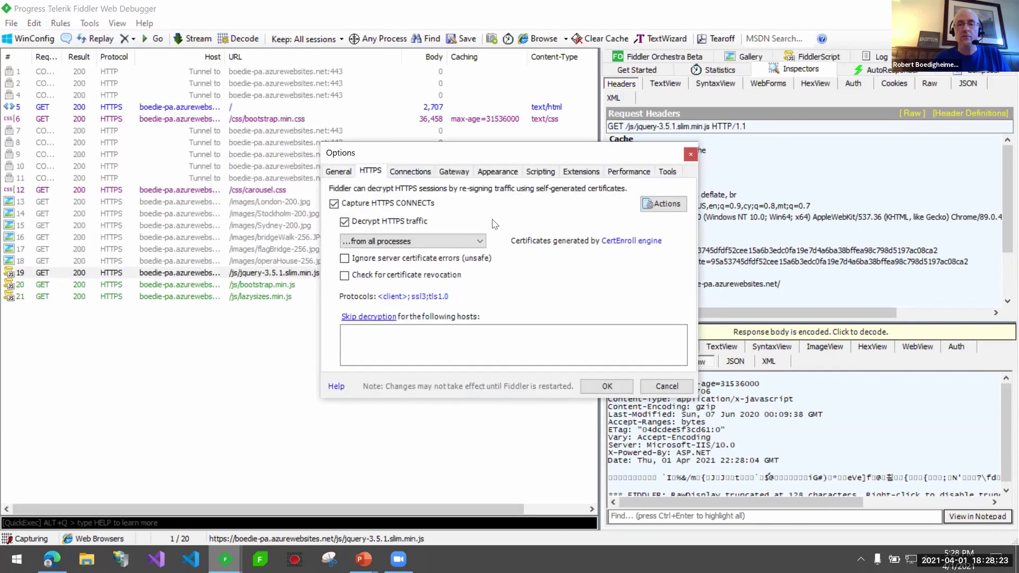
click(661, 203)
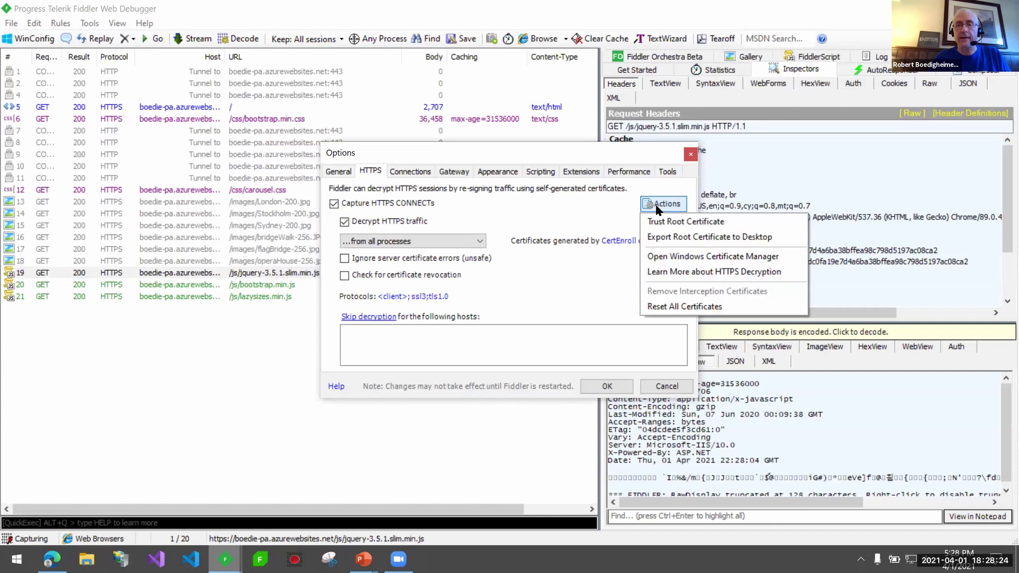
click(670, 256)
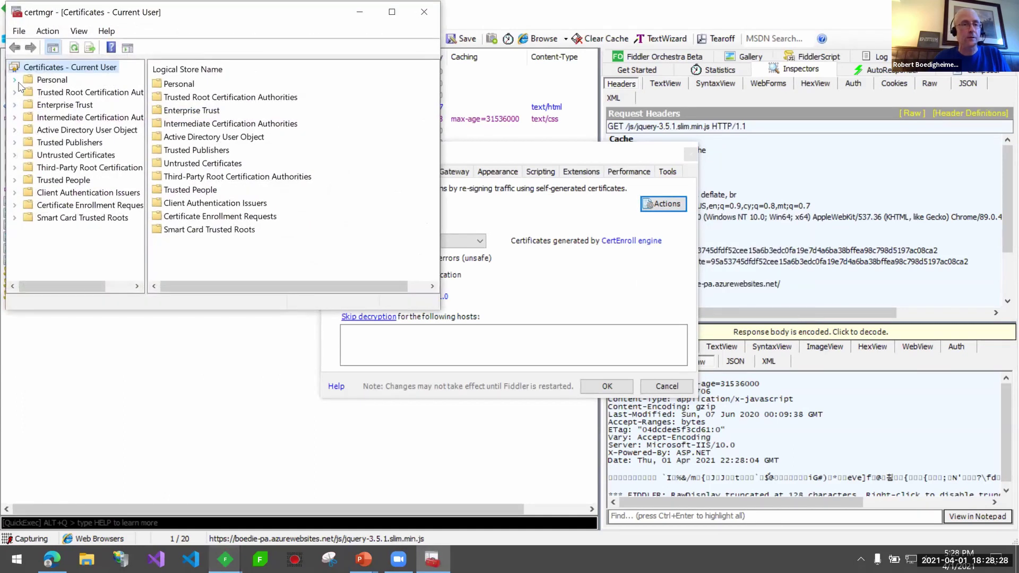
- Find the *.azurewebsites.net certificate under Personal > Certificates, then close certmgr
click(16, 80)
click(56, 93)
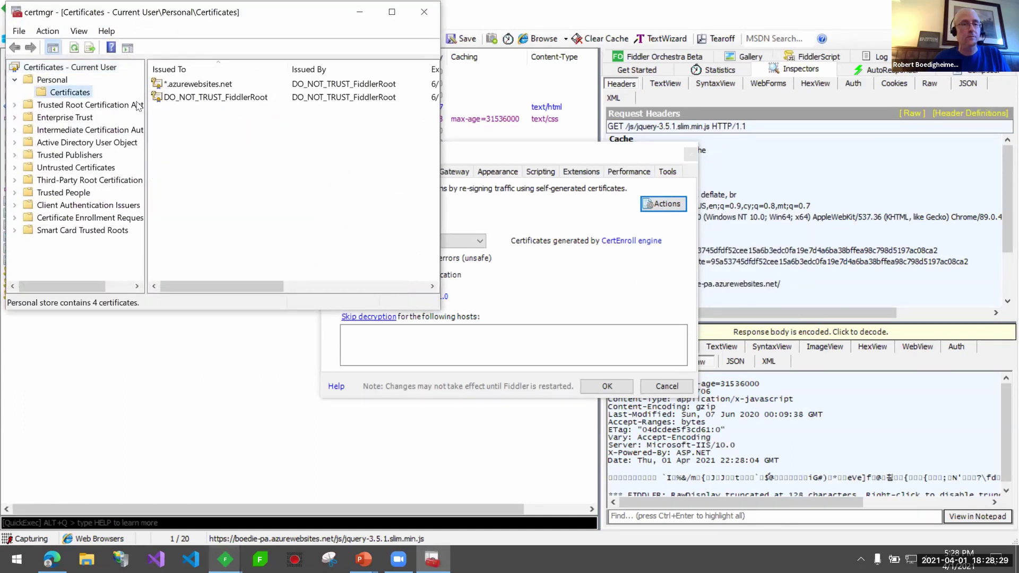
click(203, 85)
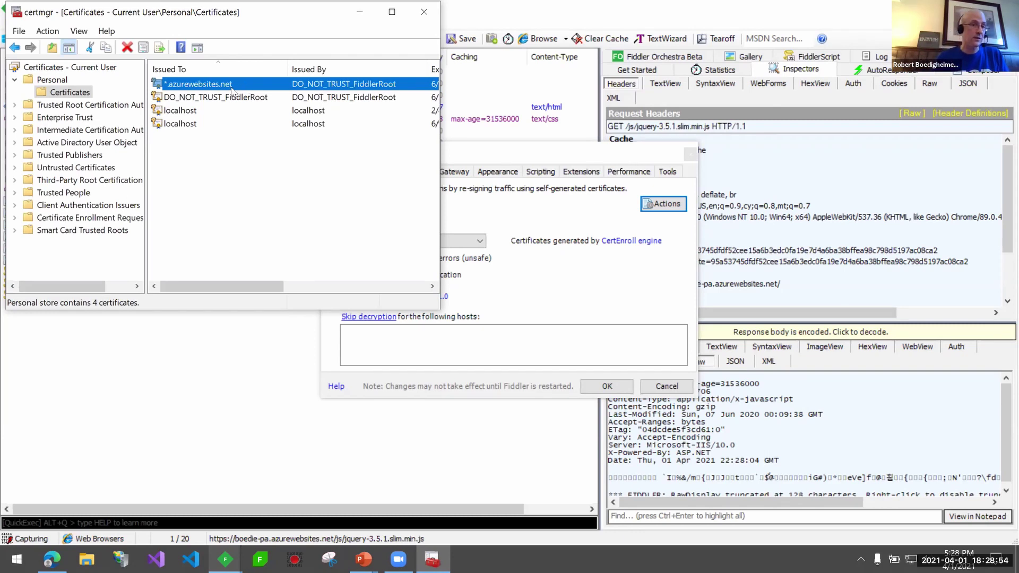
drag(197, 13, 235, 128)
click(463, 127)
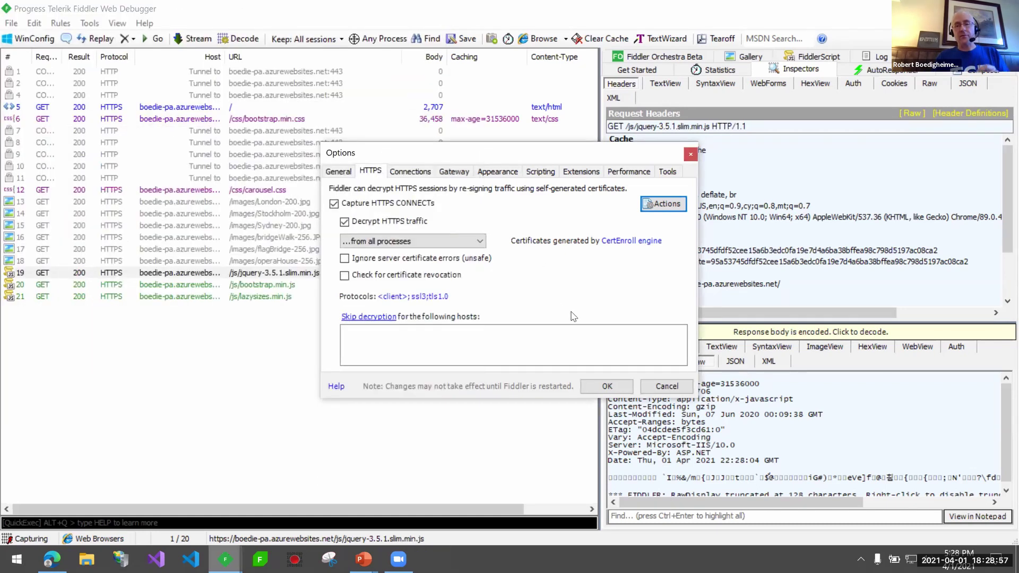
- Cancel the Options dialog and return to the full-screen Decrypt HTTPS slide
click(661, 384)
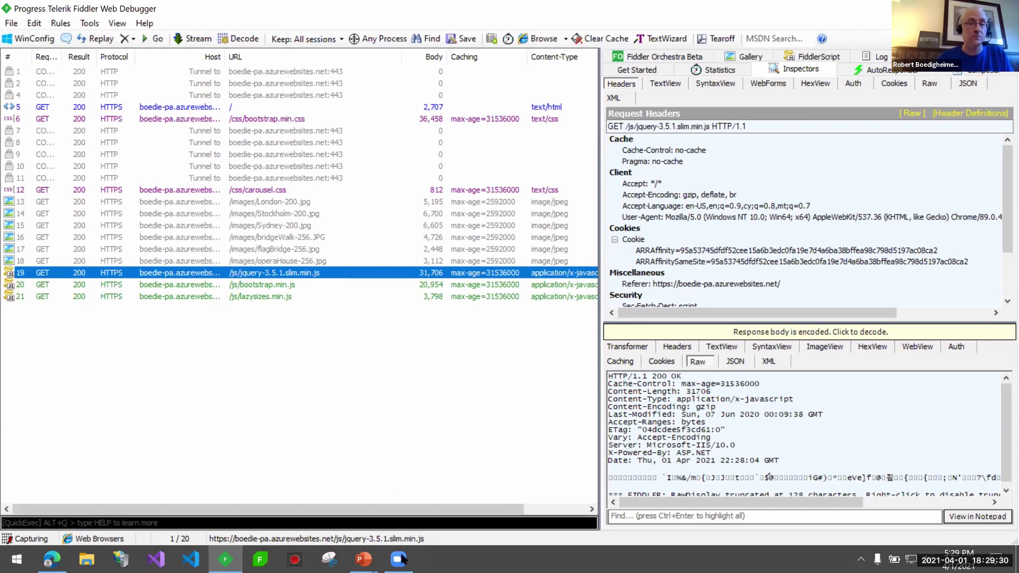
mouse_move(363, 560)
click(414, 518)
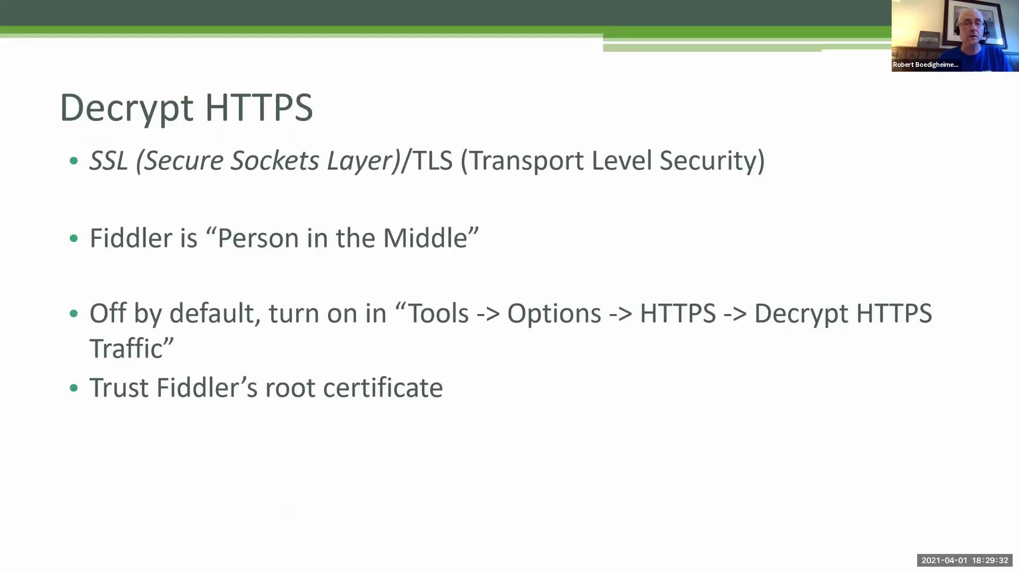
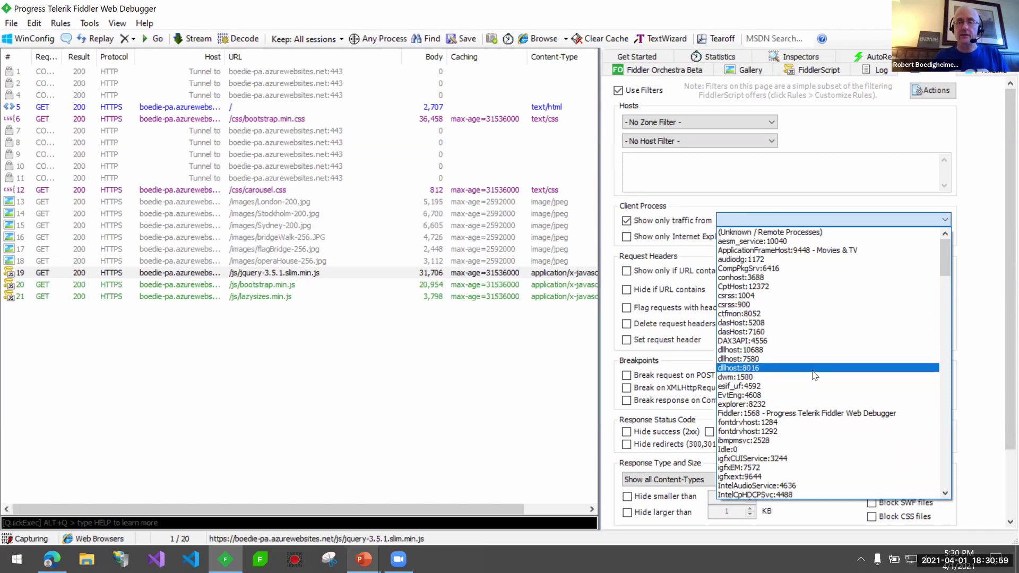
- Turn off the client-process filter and inspect the /css/bootstrap.min.css session's request headers and raw response
click(627, 222)
click(627, 222)
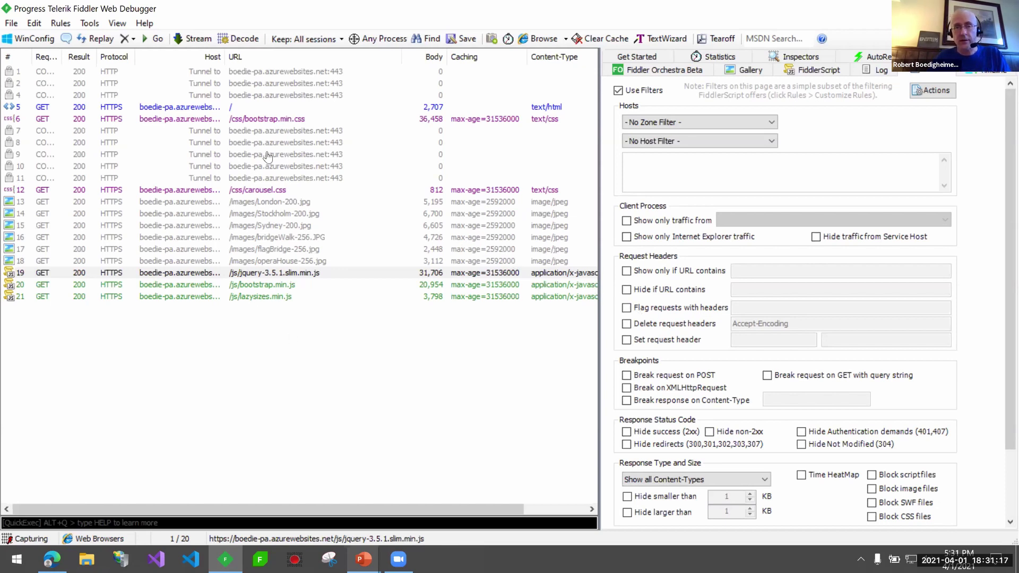
click(268, 119)
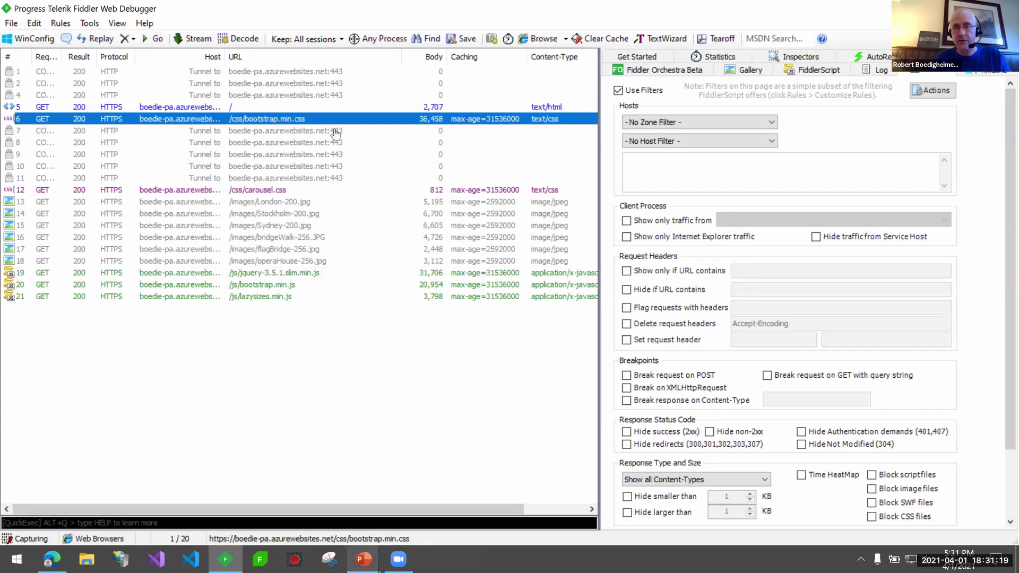
click(800, 57)
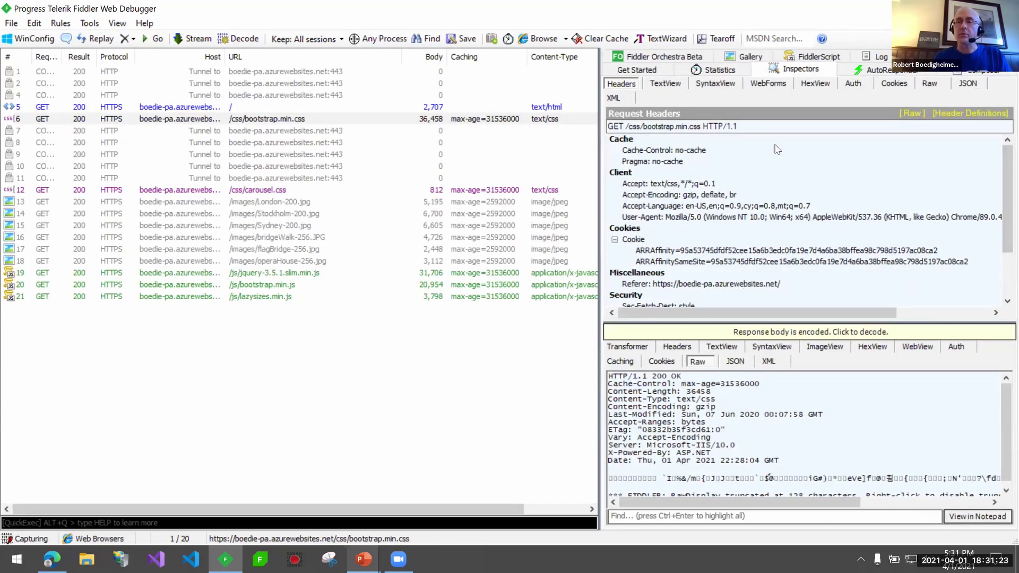
click(926, 84)
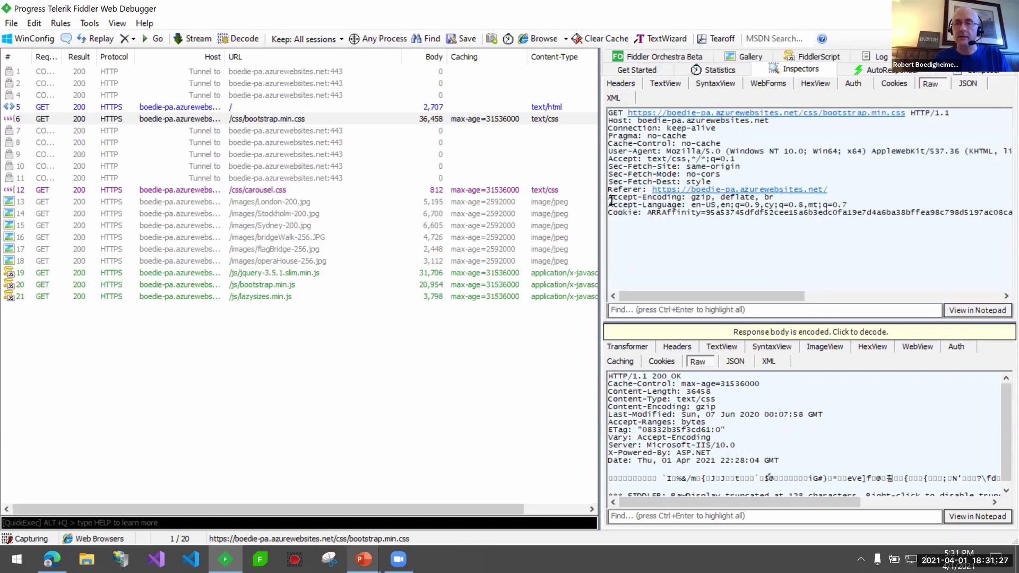
drag(609, 197, 787, 197)
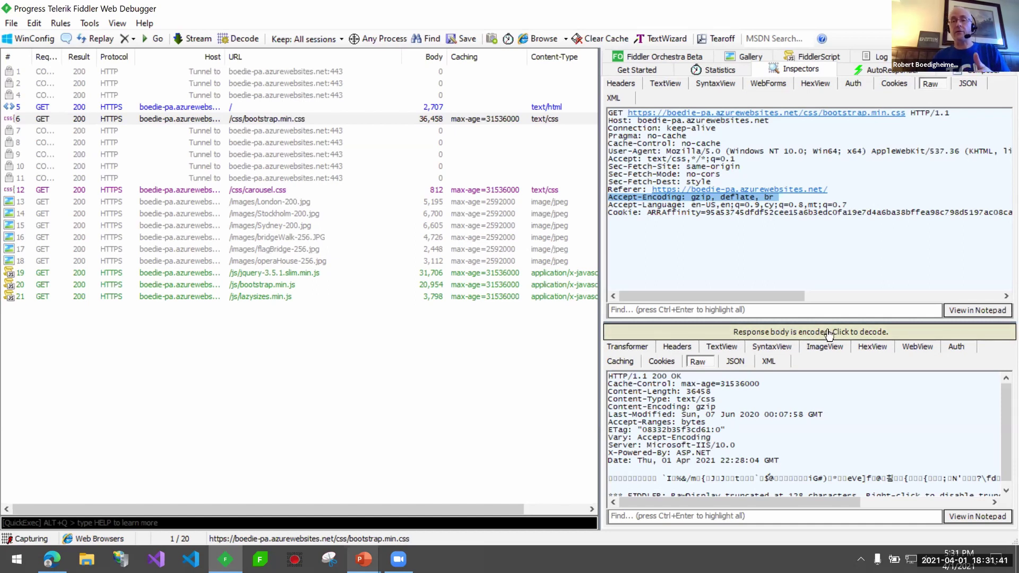
double_click(701, 406)
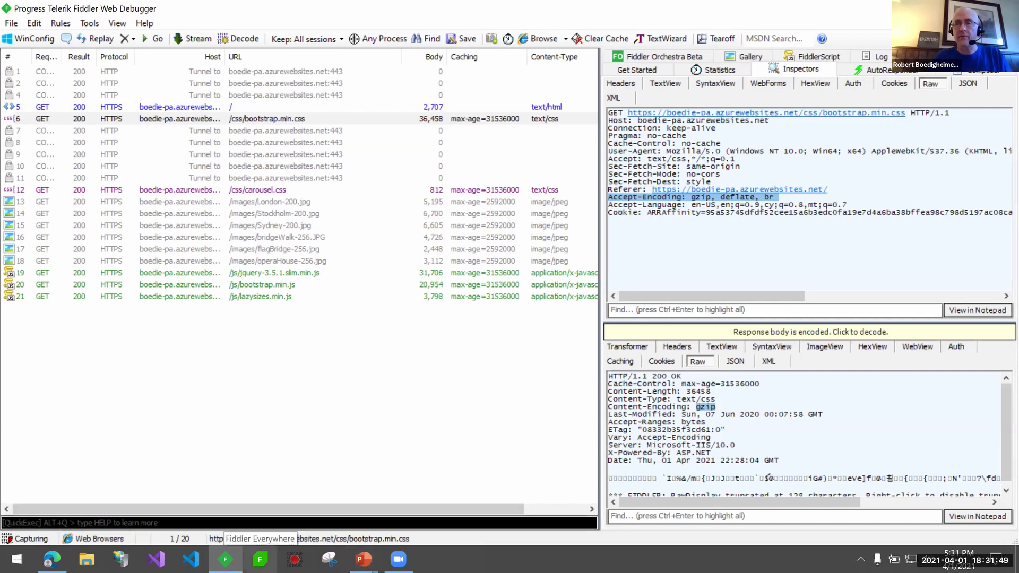
click(930, 56)
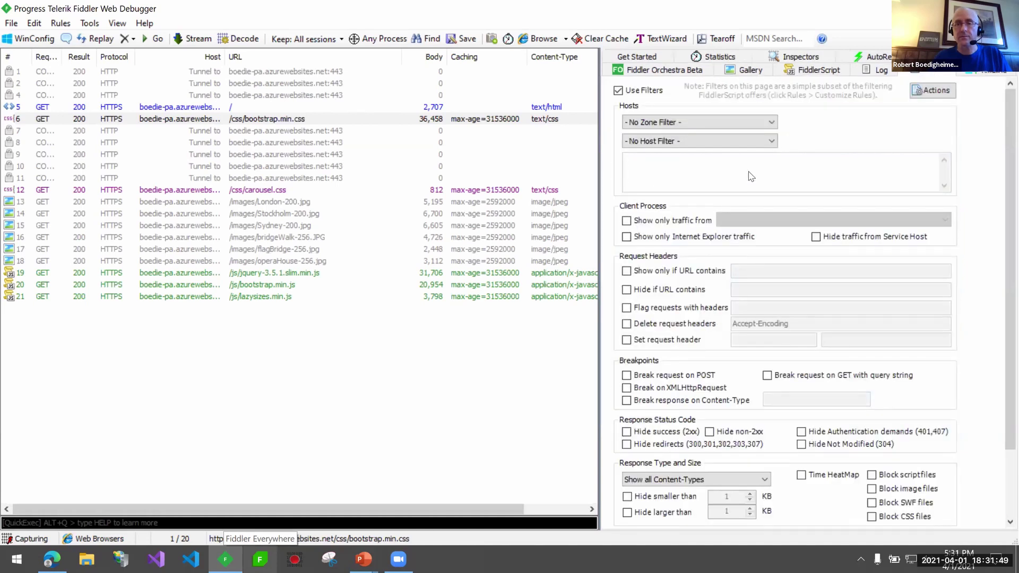
click(627, 324)
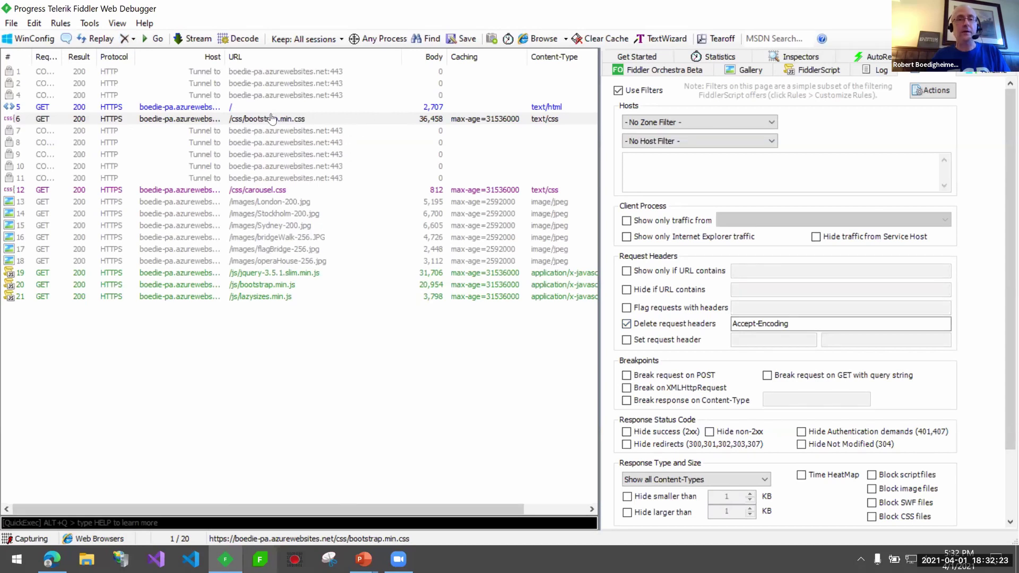
- Switch to the browser showing the World Adventures site
click(52, 559)
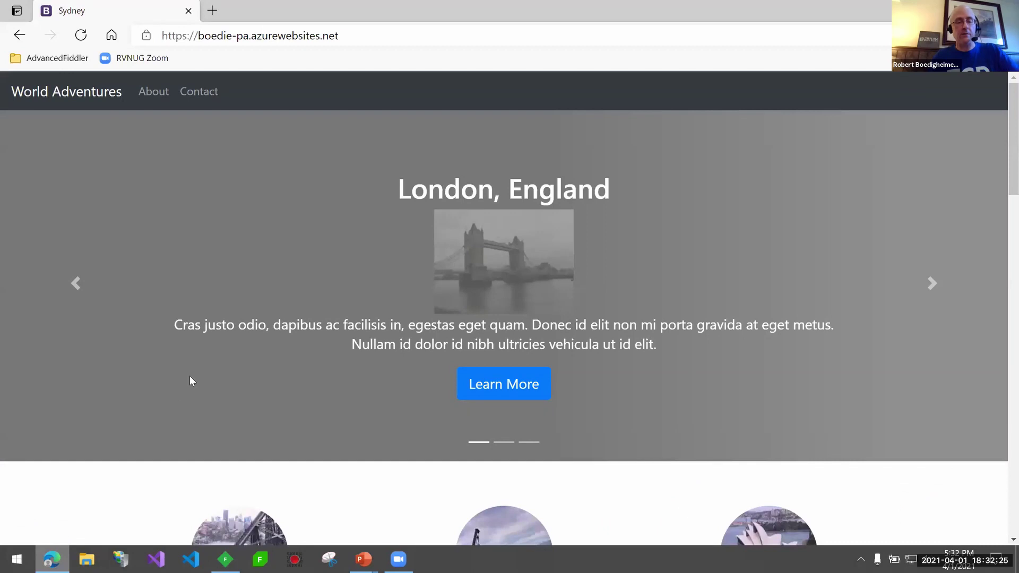
- Reload the site, confirm bootstrap.min.css now arrives uncompressed at 160,403 bytes, then stop deleting Accept-Encoding
key(F5)
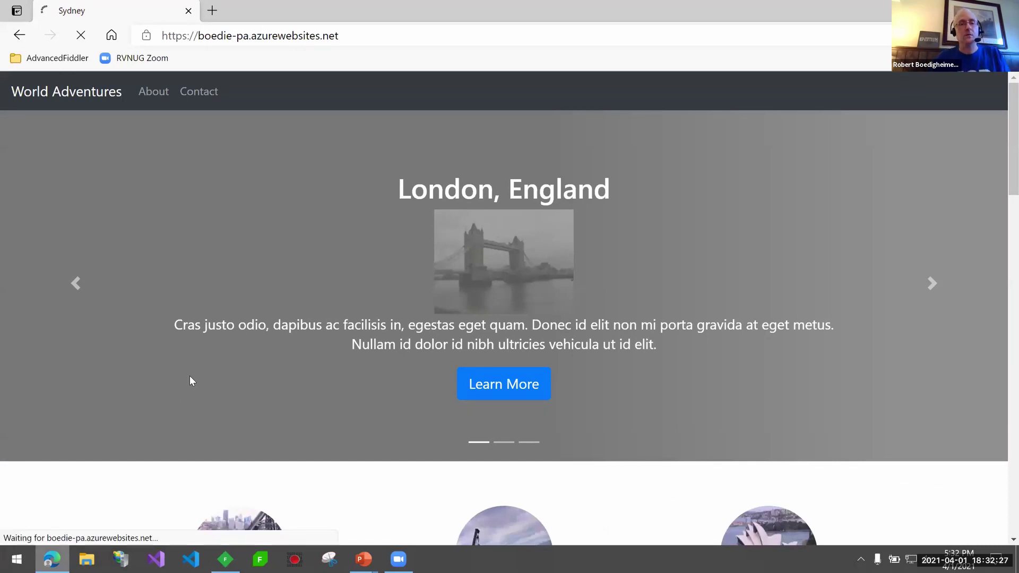
click(225, 559)
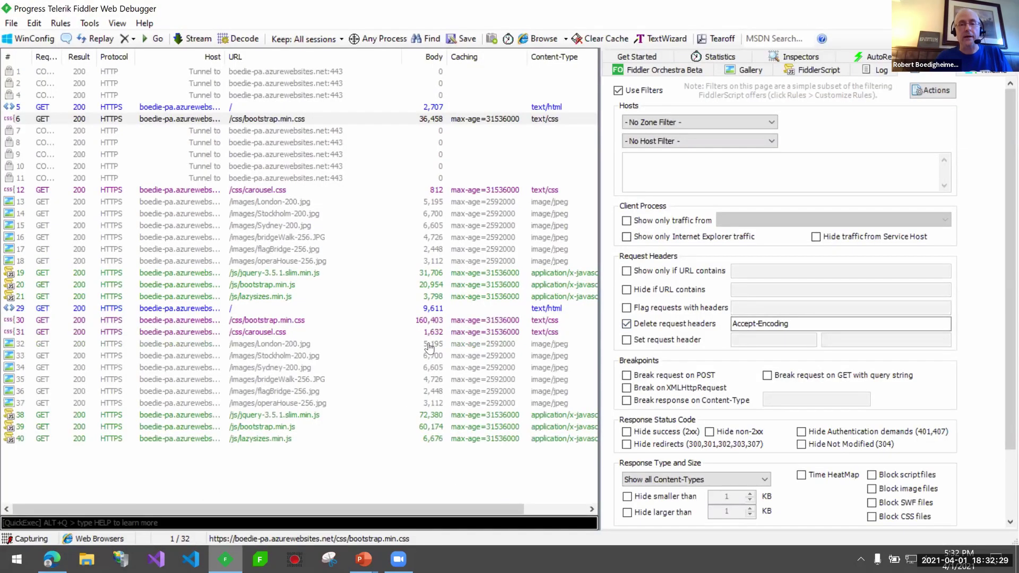
click(258, 321)
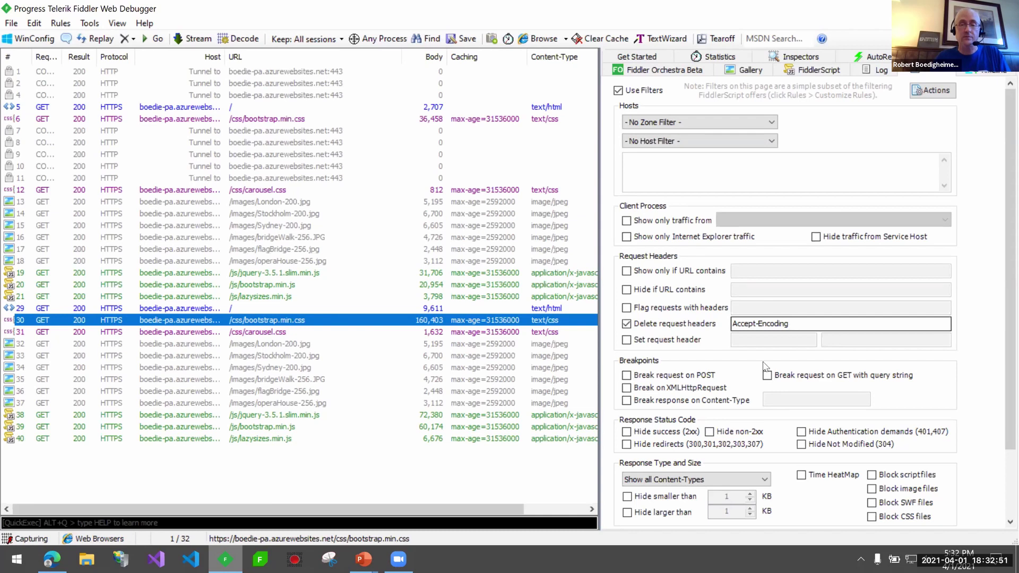
click(627, 324)
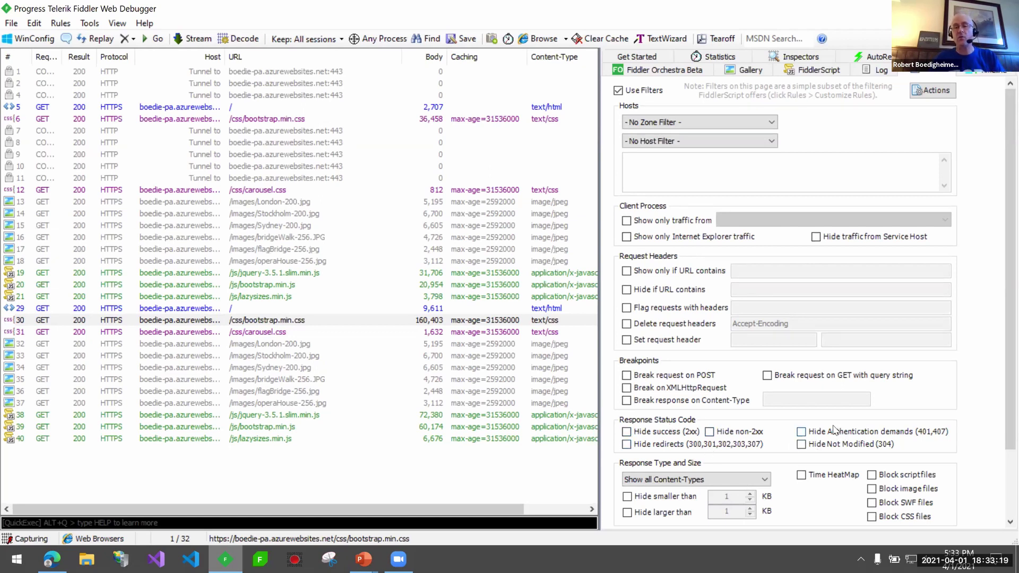
- Show only IMAGE/* responses, remove all sessions, and load the localhost:86 bookmark in Edge
click(704, 480)
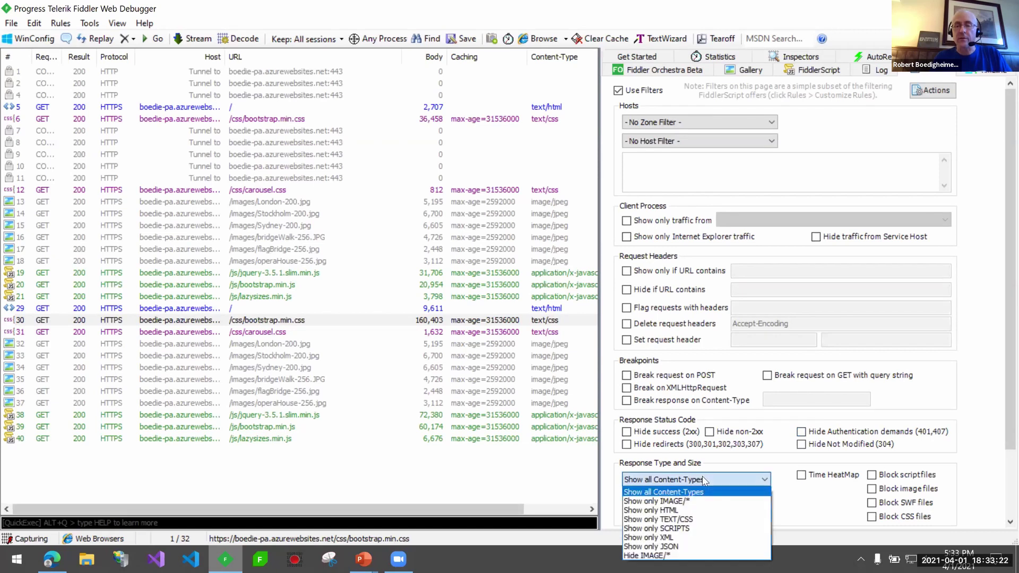
click(684, 502)
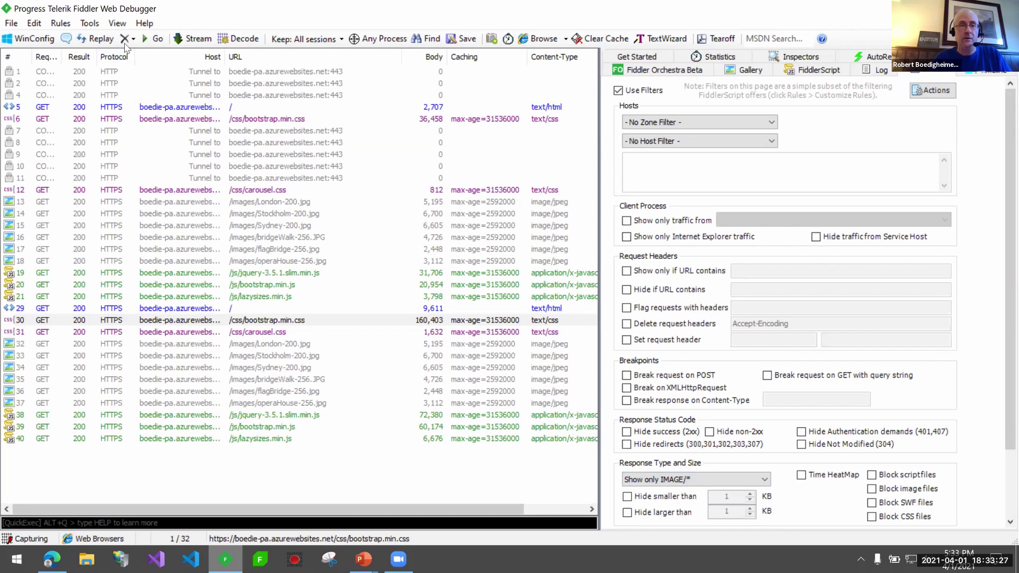
click(133, 39)
click(133, 53)
key(alt+Tab)
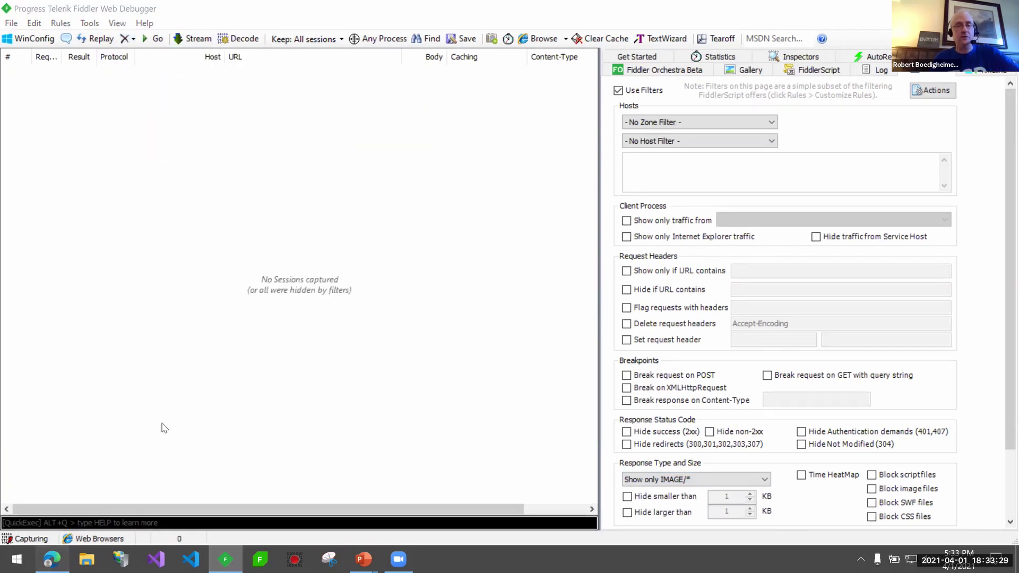
click(51, 58)
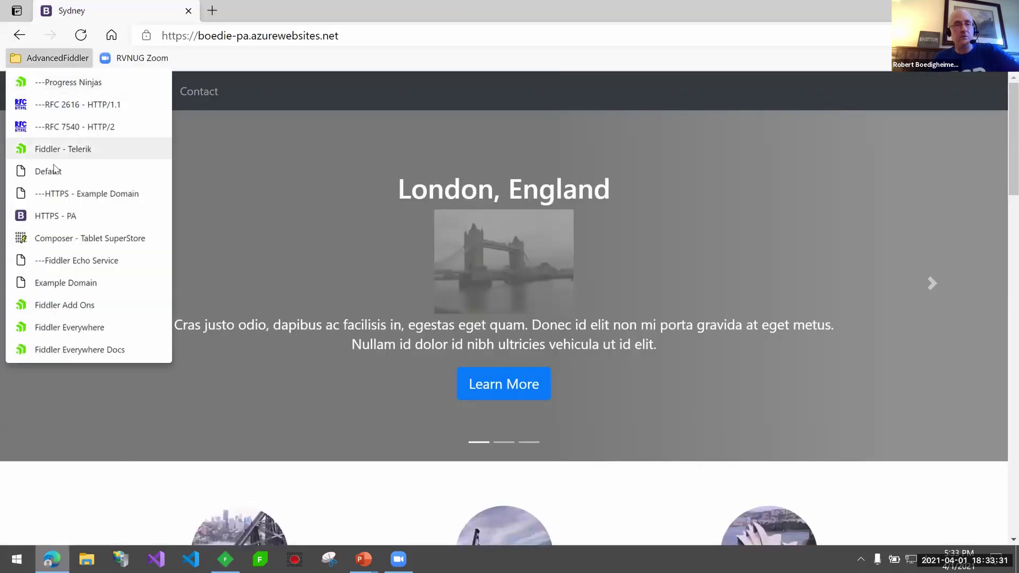
click(59, 182)
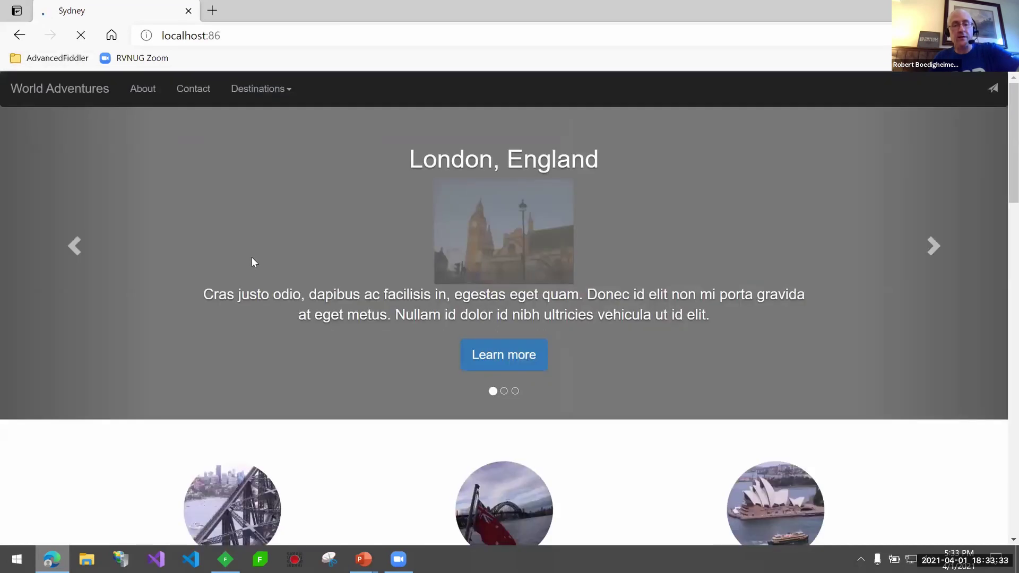
- Reset the content-type filter to Show all Content-Types and turn on Block CSS files
click(225, 560)
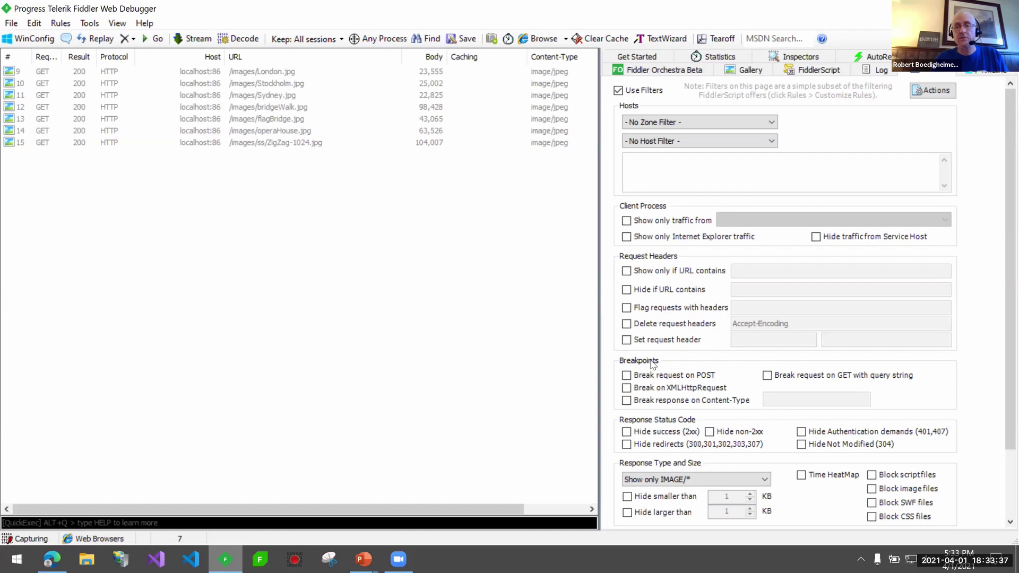
click(667, 480)
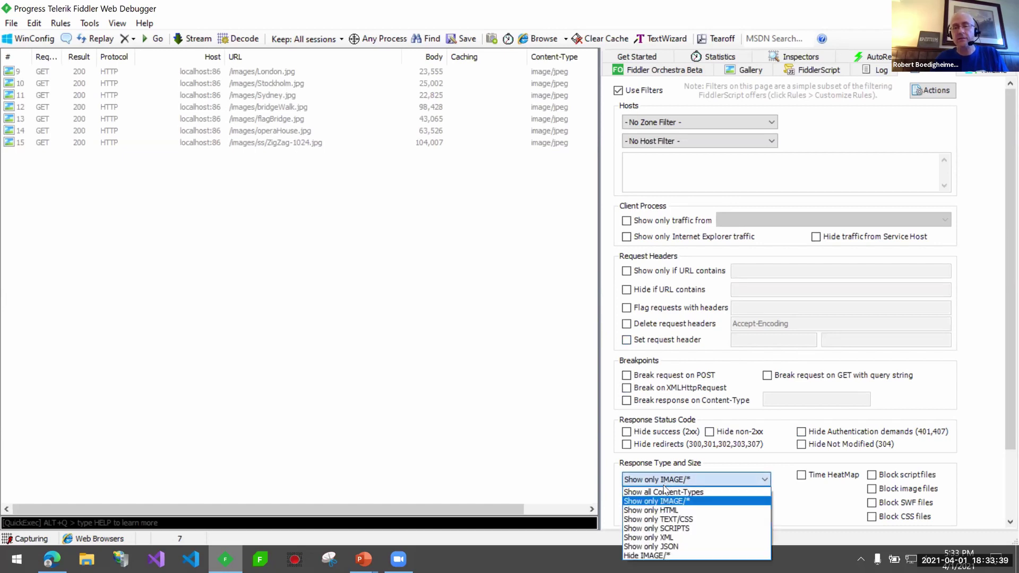
click(666, 488)
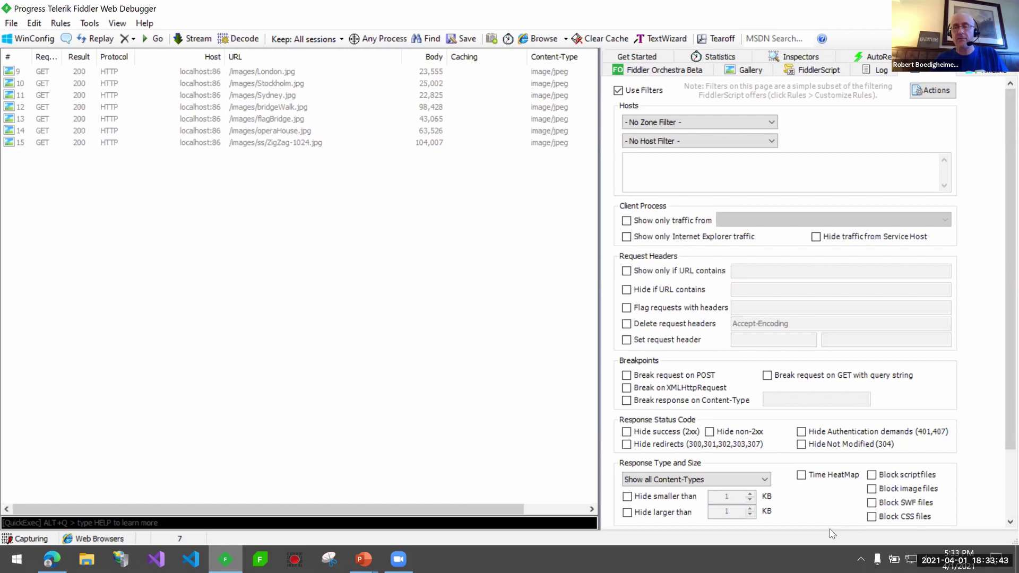
scroll(841, 503, down, 3)
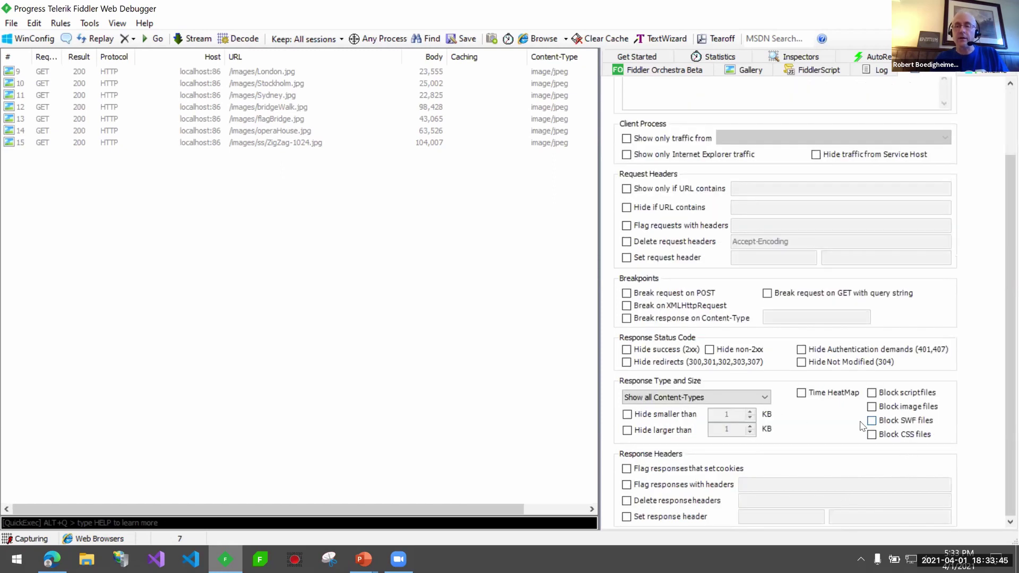
click(872, 435)
- Reload the page with CSS blocked, compare the unstyled page with the 404 stylesheet sessions, then toggle CSS blocking
click(52, 559)
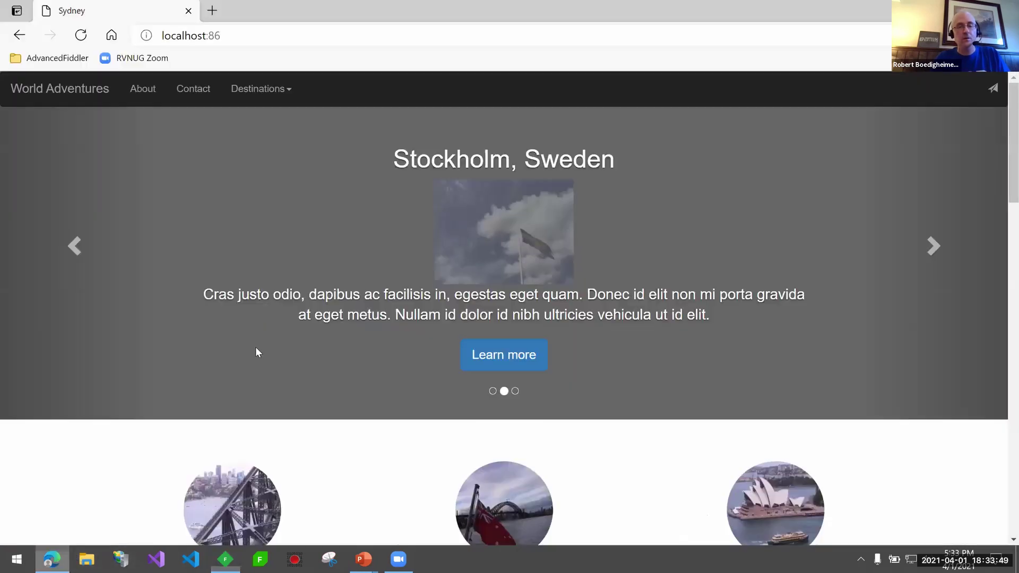
key(F5)
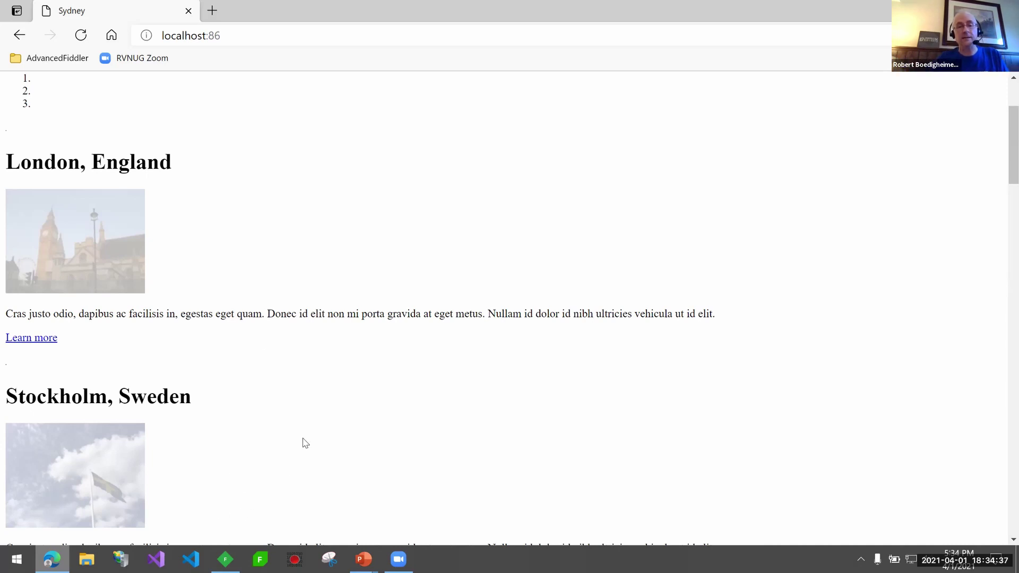
click(225, 559)
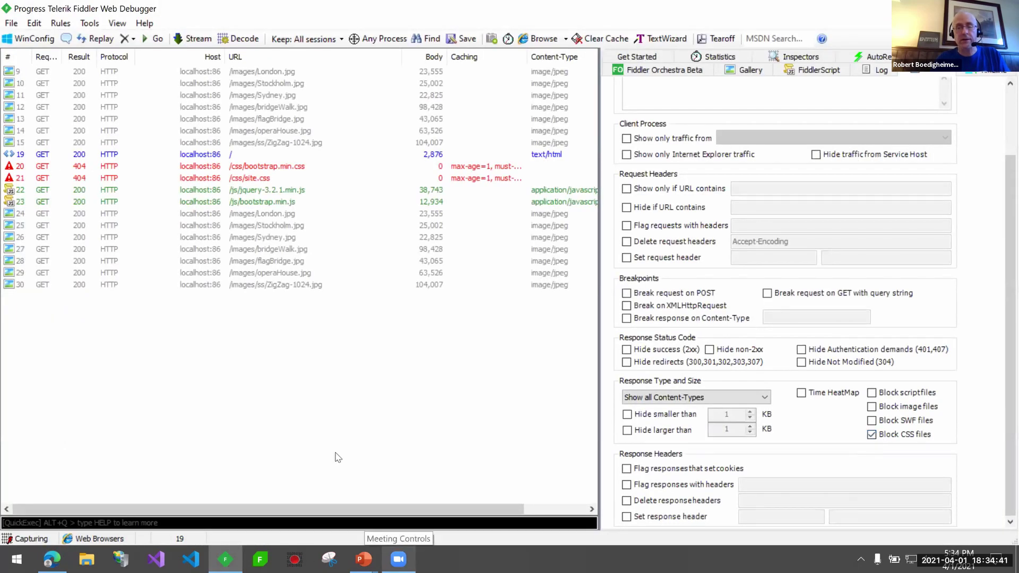
click(53, 559)
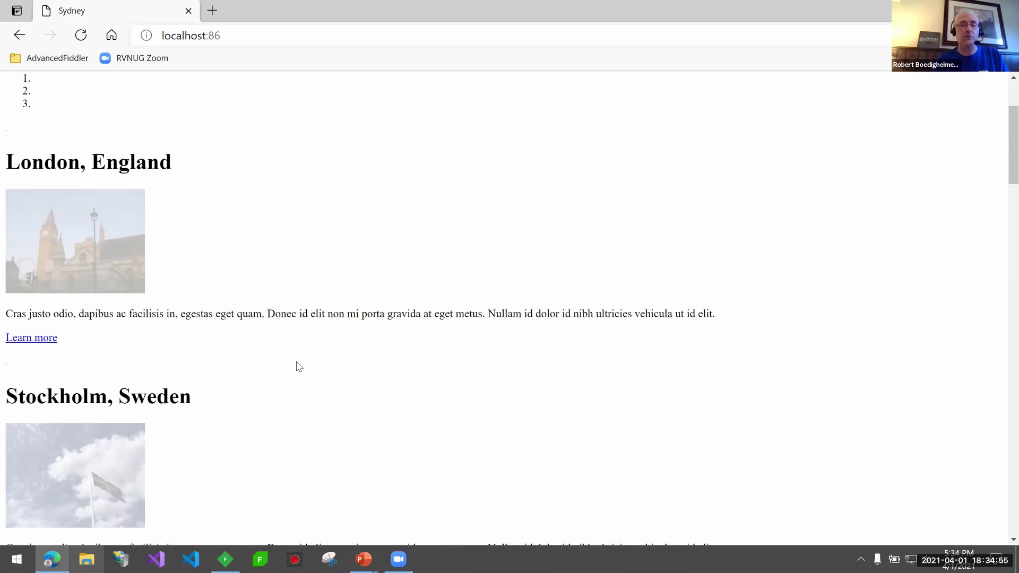
click(225, 559)
click(872, 434)
- Unblock CSS, flag cookie-setting responses, reload in Edge to review the sessions, then clear the cookie flag
click(872, 435)
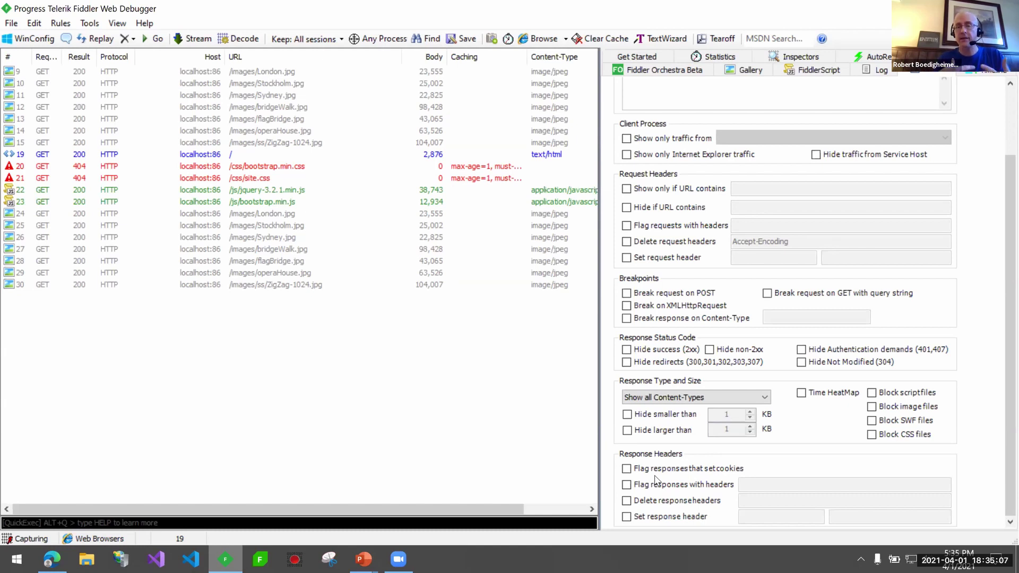
click(627, 469)
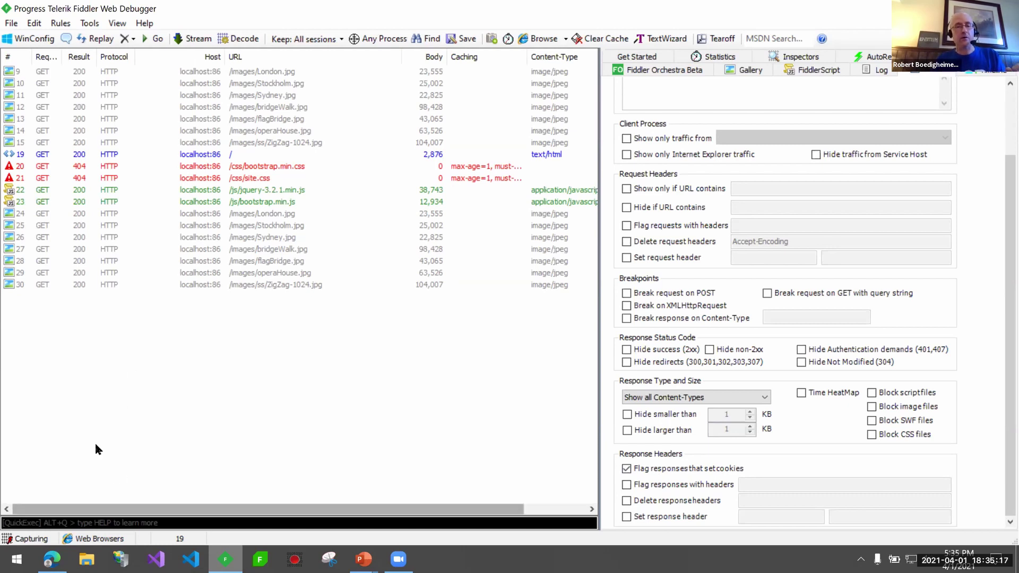
click(53, 559)
key(F5)
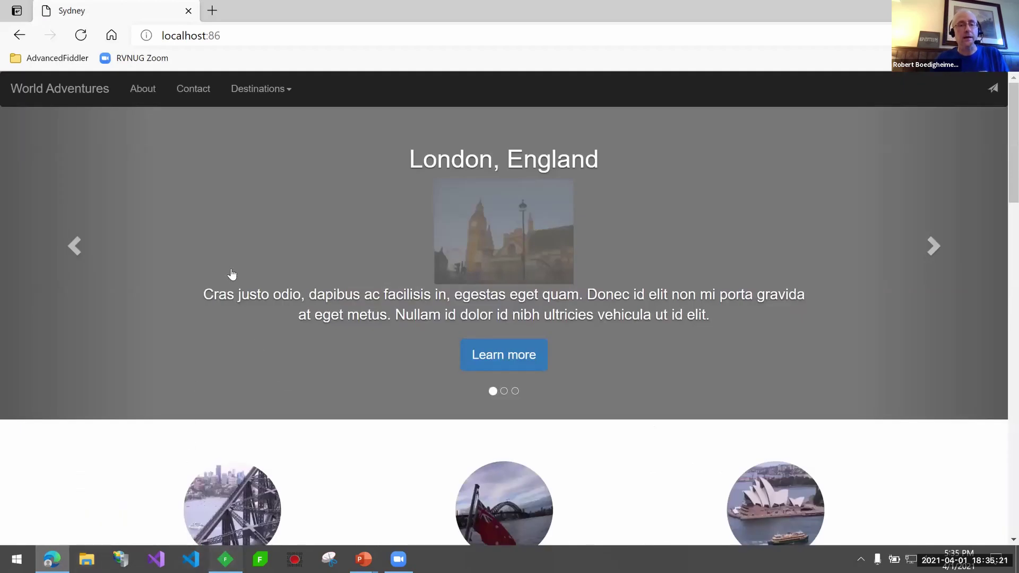
key(alt+Tab)
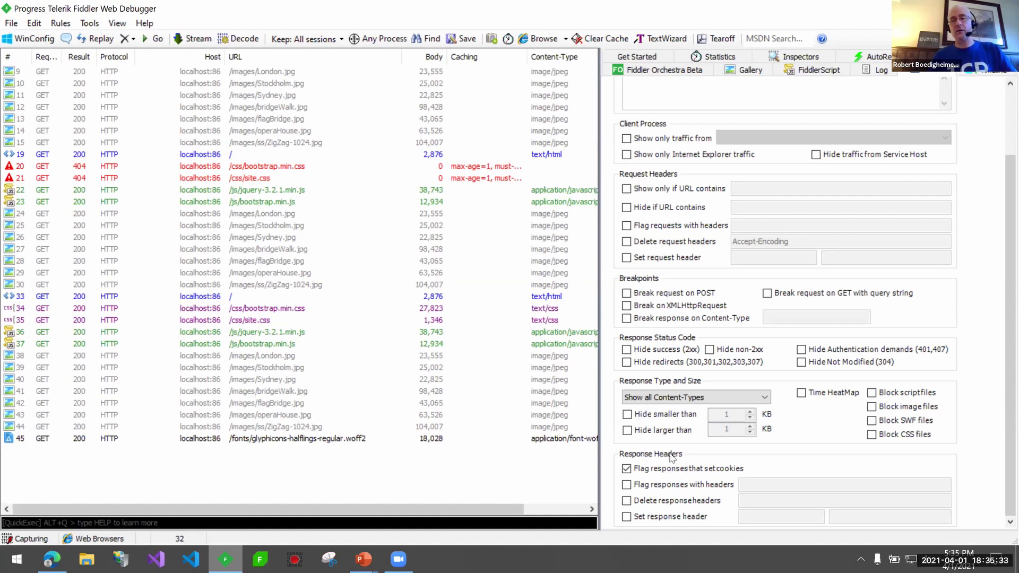
click(627, 470)
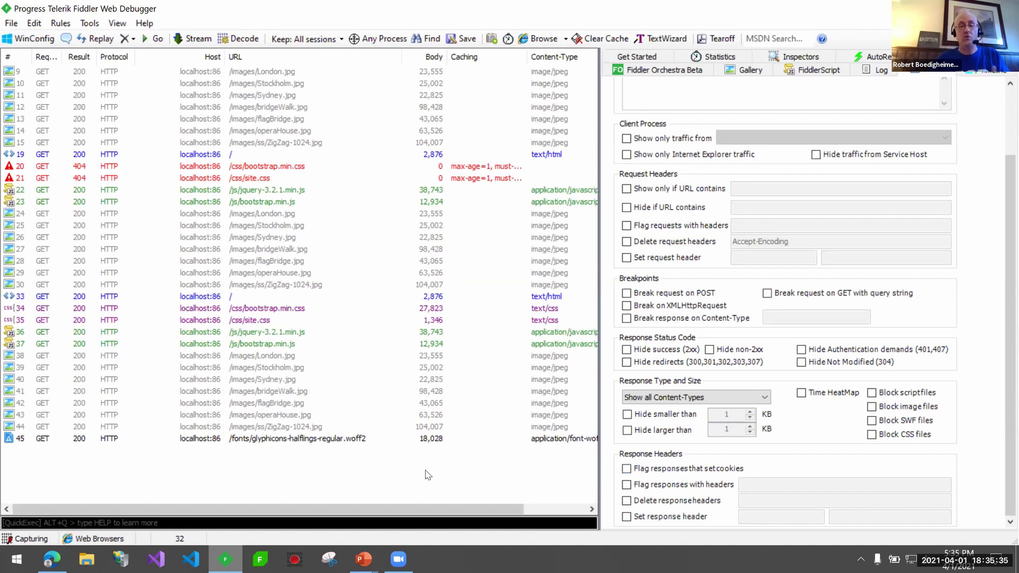
- Show the Filters slide, then return to Fiddler and open the Actions menu for running, loading or saving filtersets
mouse_move(363, 559)
click(422, 498)
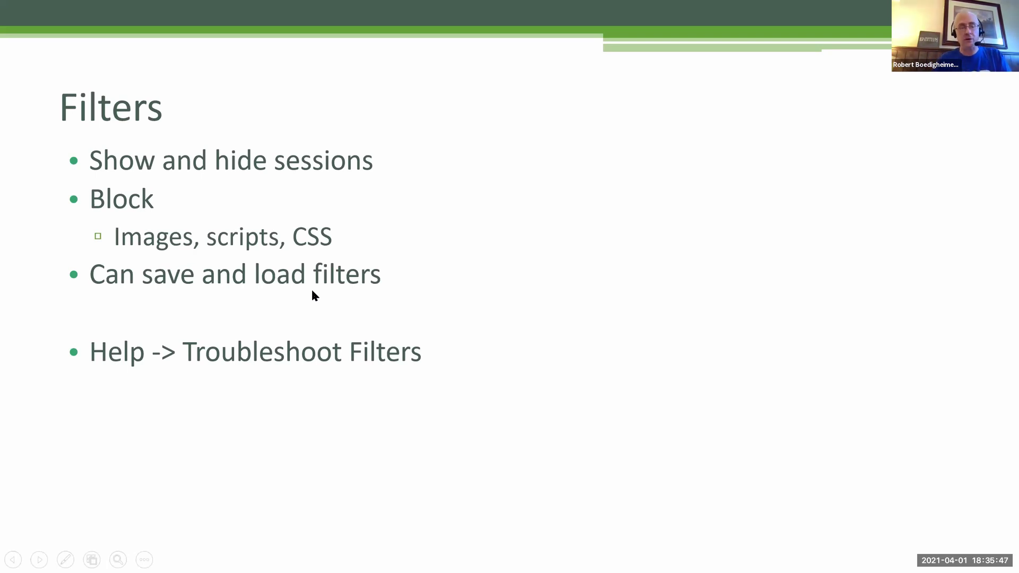
key(alt+Tab)
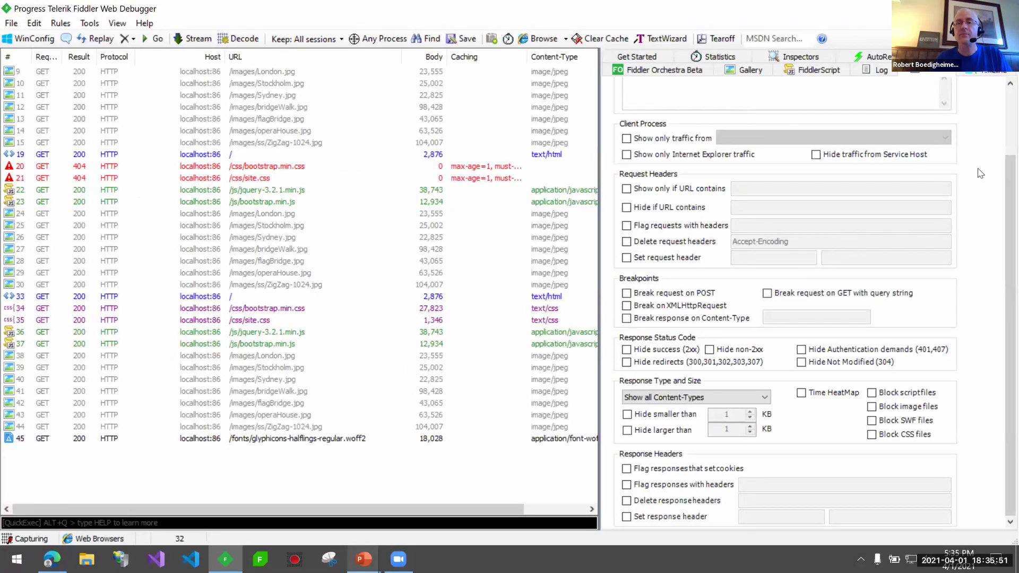
scroll(1001, 125, up, 3)
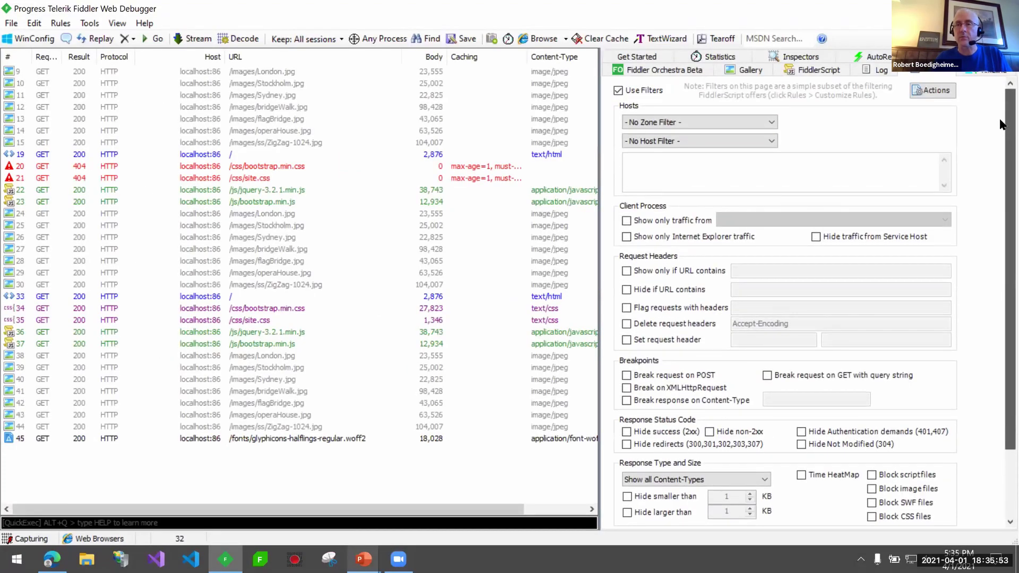
click(938, 88)
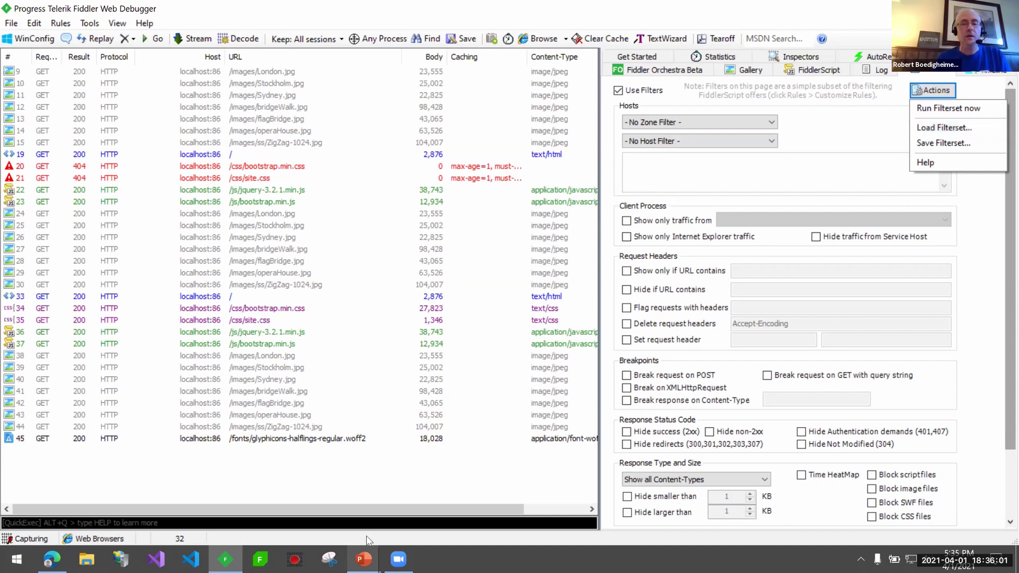
mouse_move(368, 559)
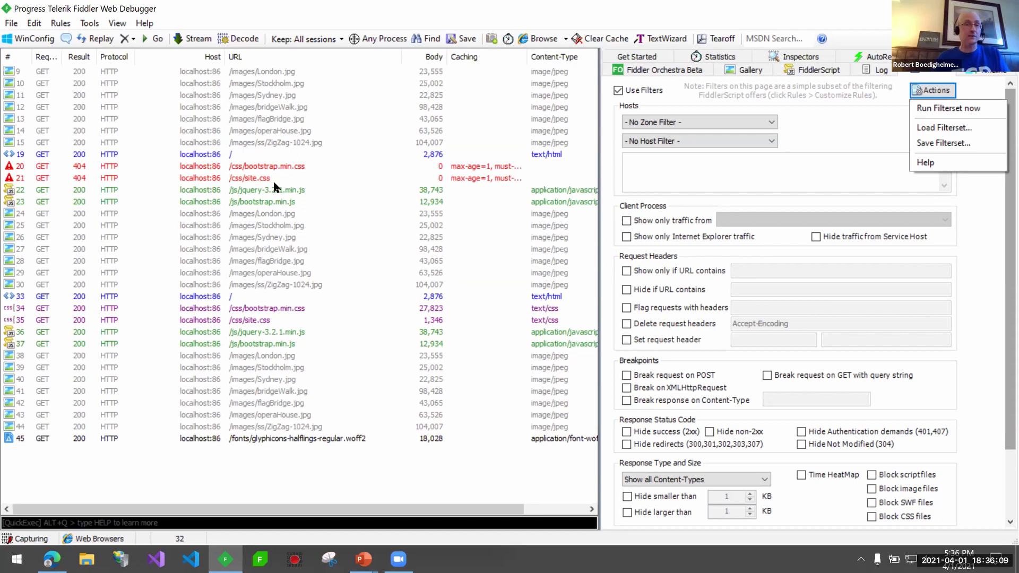
- Turn on Help > Troubleshoot Filters mode and acknowledge its notice
click(144, 24)
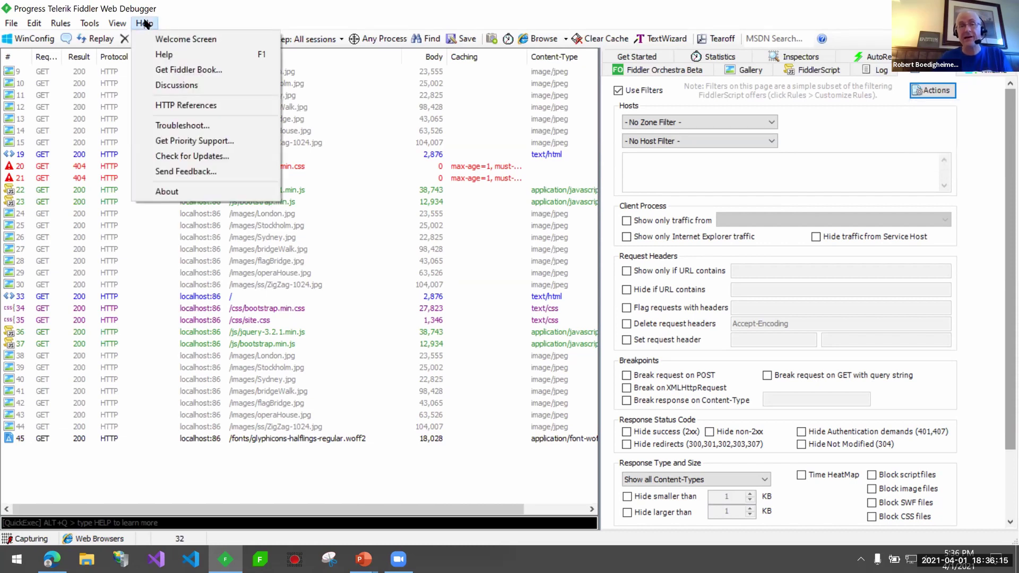
click(168, 126)
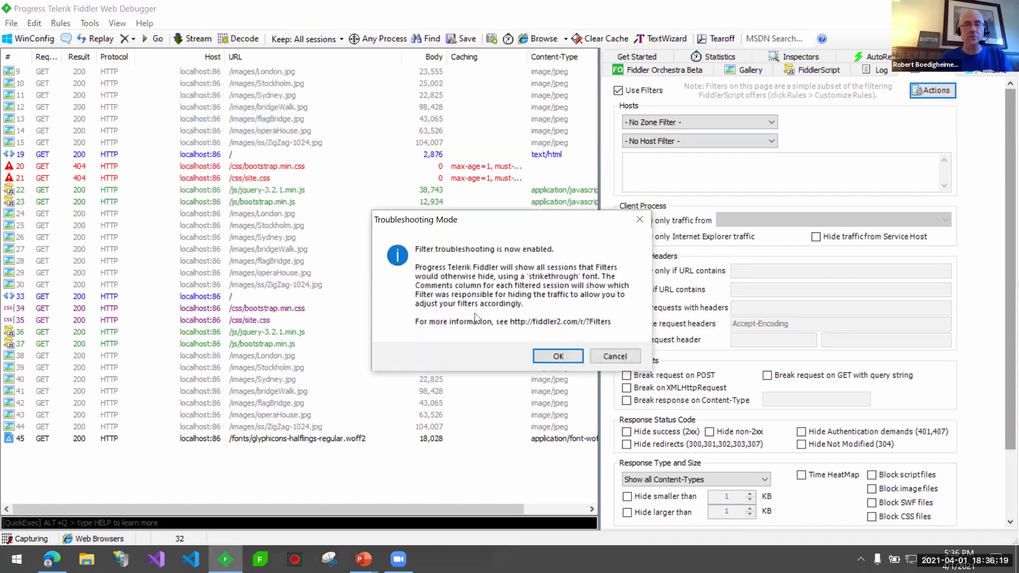
click(551, 357)
key(alt+Tab)
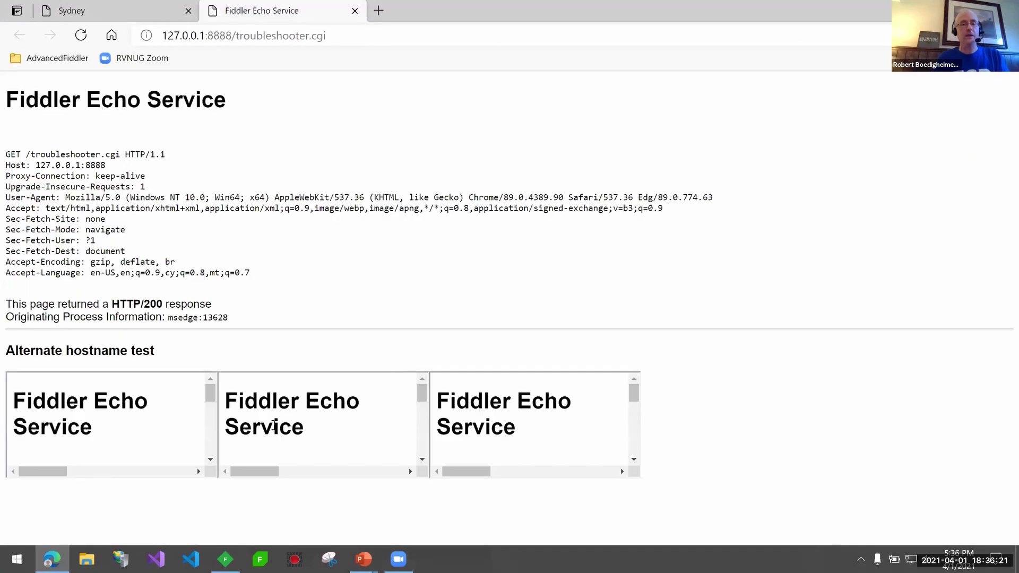
- Review the troubleshooter sessions, uncheck Use Filters, and return to the Filters slide
click(223, 557)
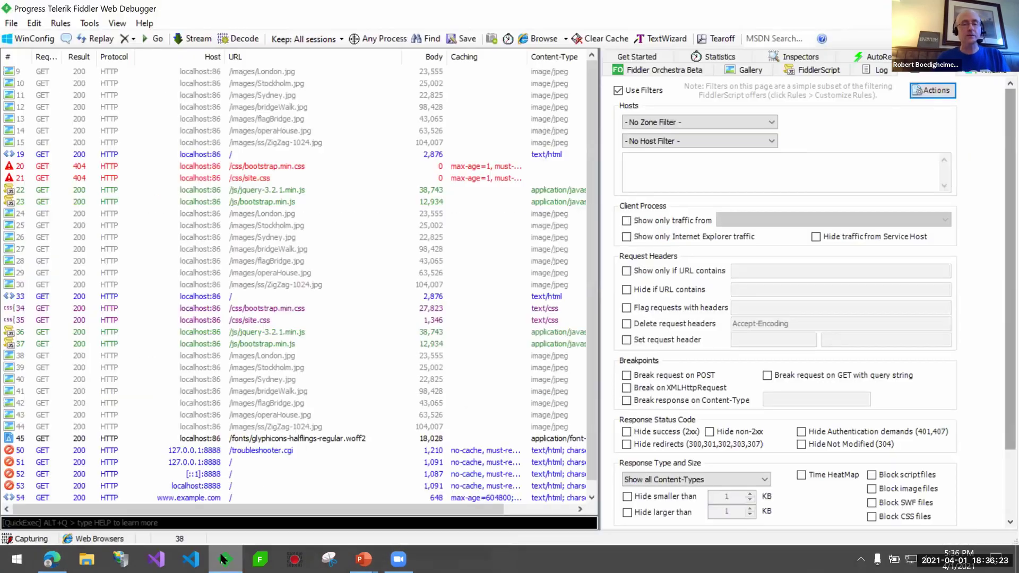
click(52, 559)
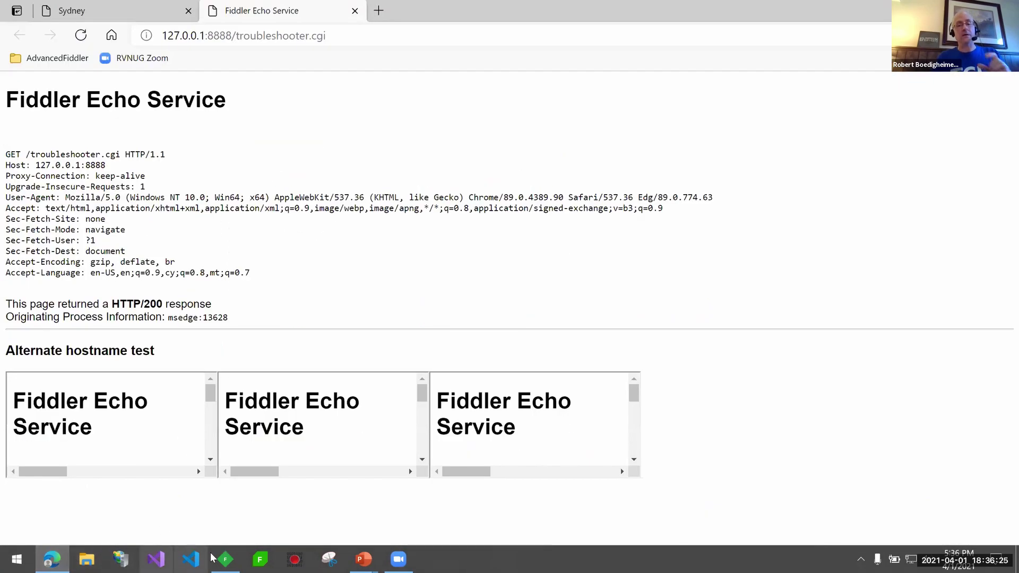
click(225, 559)
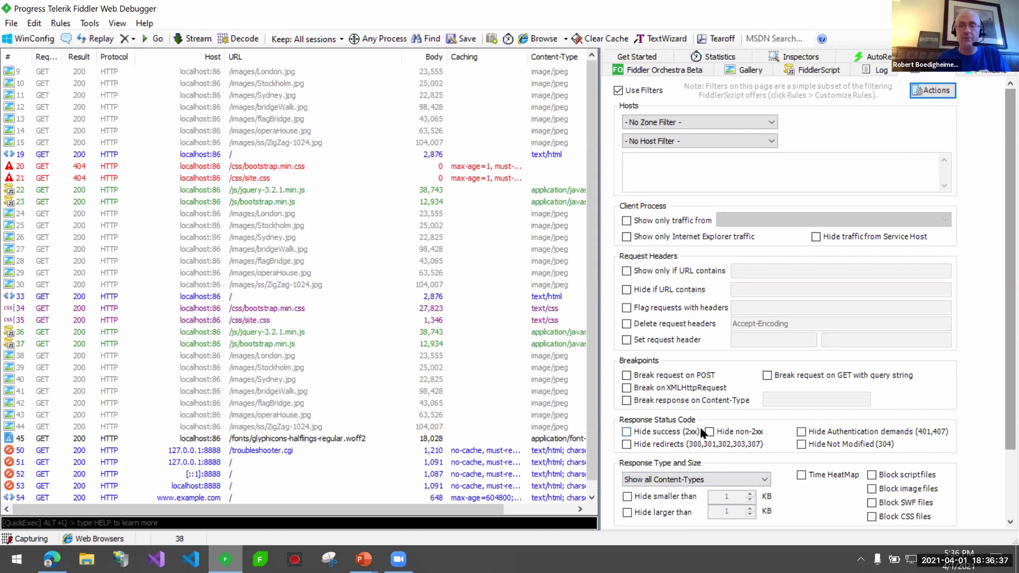
click(619, 91)
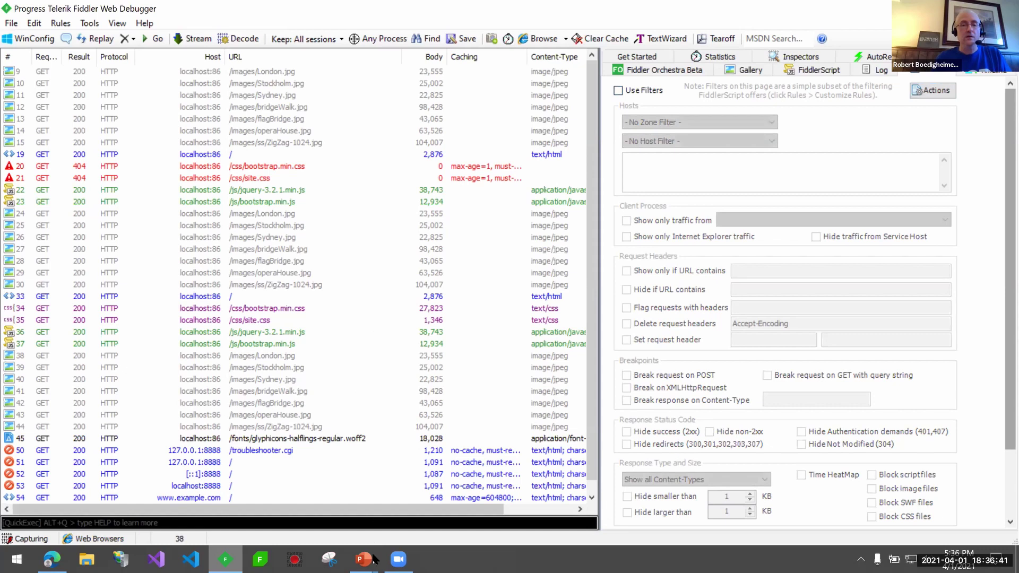
click(439, 509)
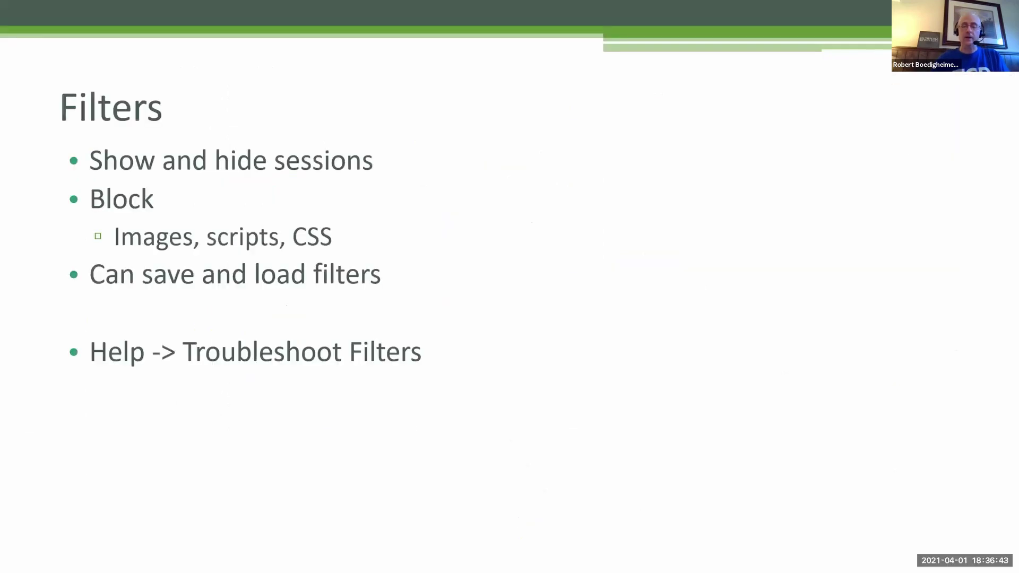
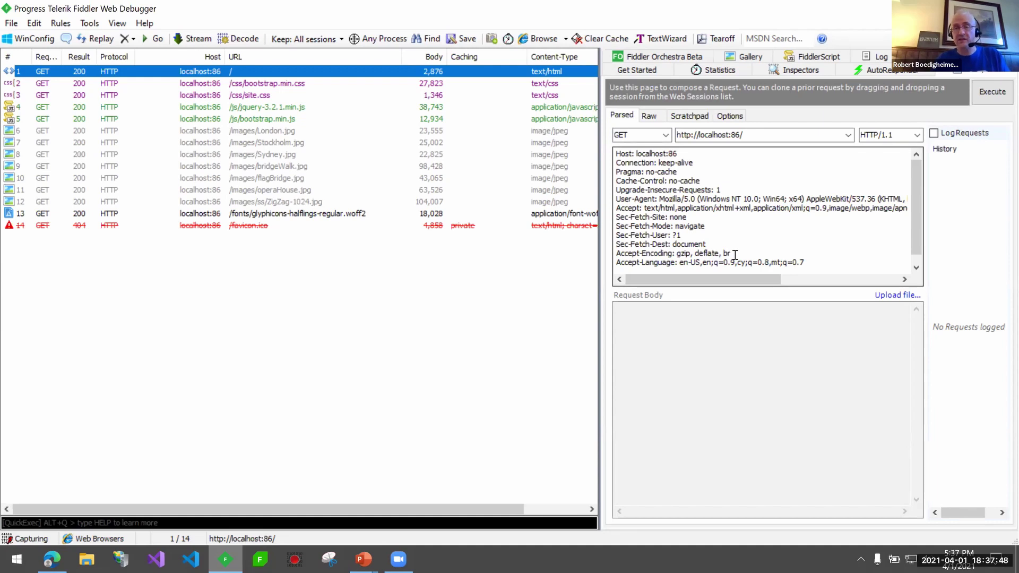
- Delete the Accept-Encoding header from the composed localhost:86 GET and re-send it as session 15
click(735, 255)
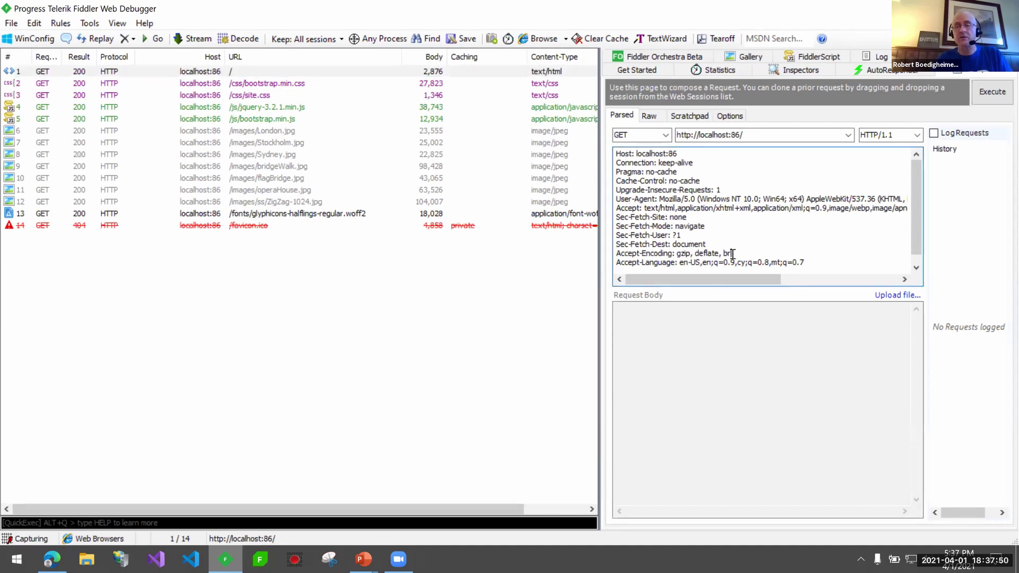
key(shift+Home)
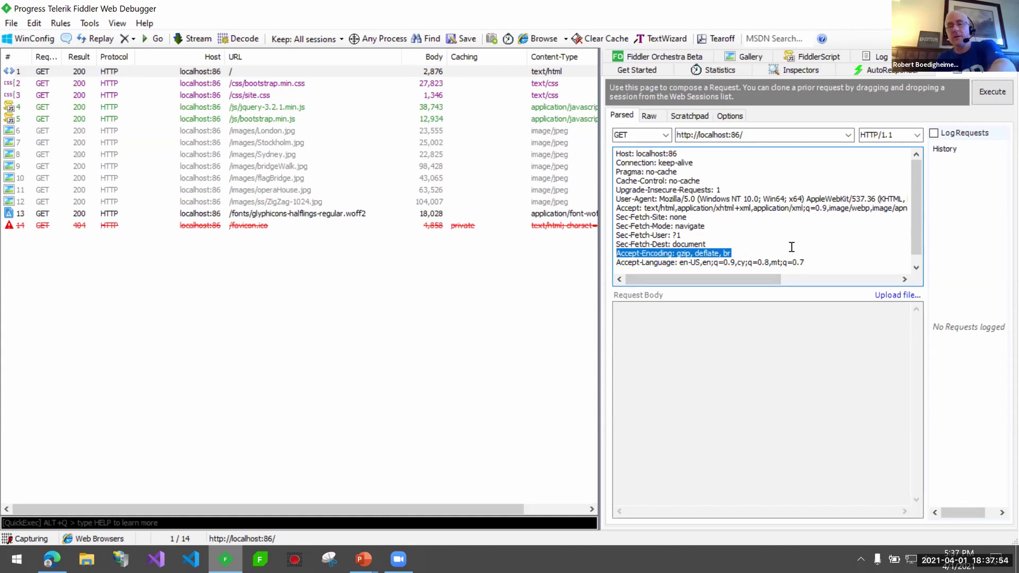
key(Delete)
key(Delete)
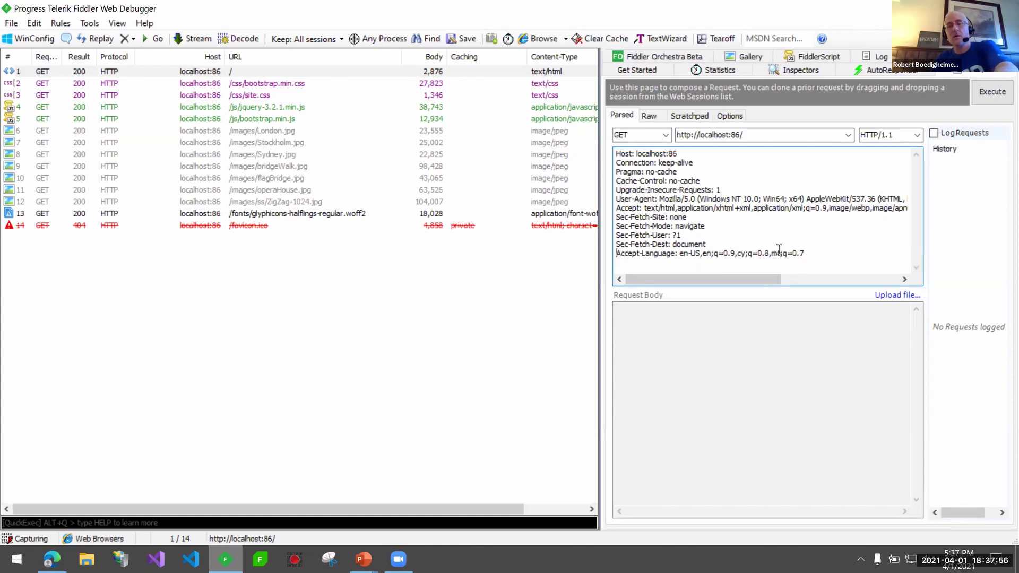
click(992, 92)
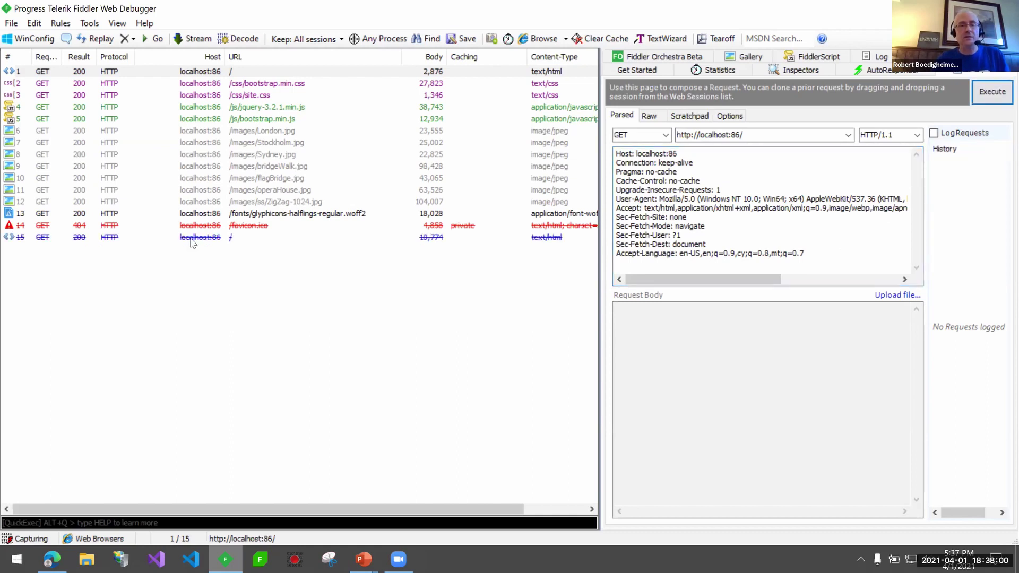
click(144, 23)
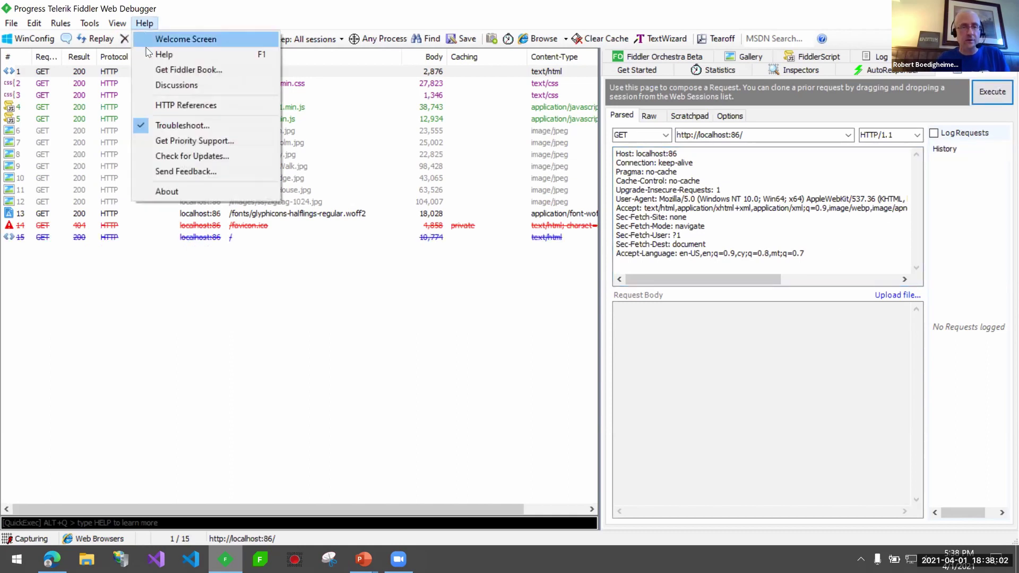
- Use Help > Troubleshoot to show the Filters settings, then select session 15 (10,774-byte response)
click(170, 126)
click(926, 74)
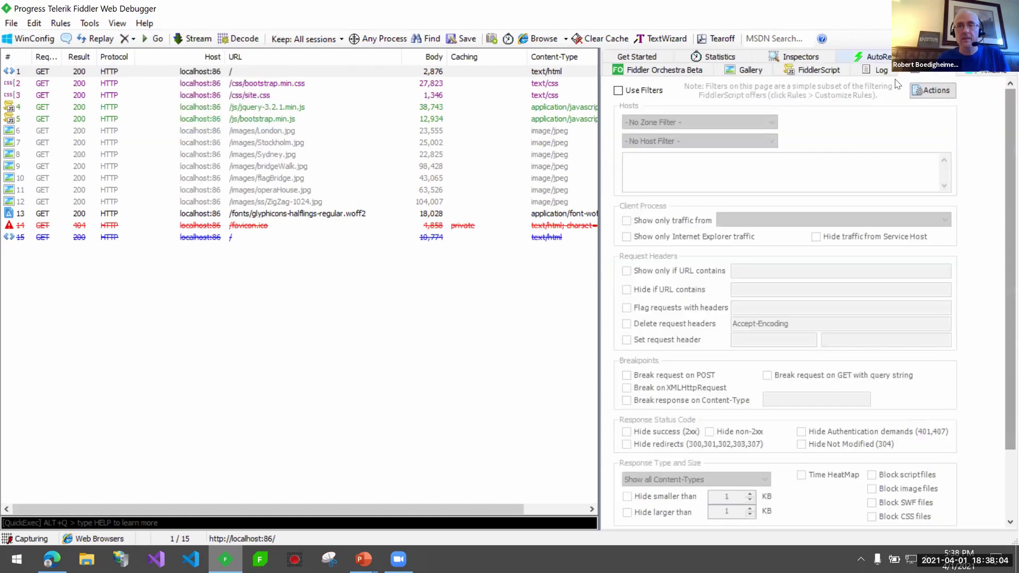
click(215, 237)
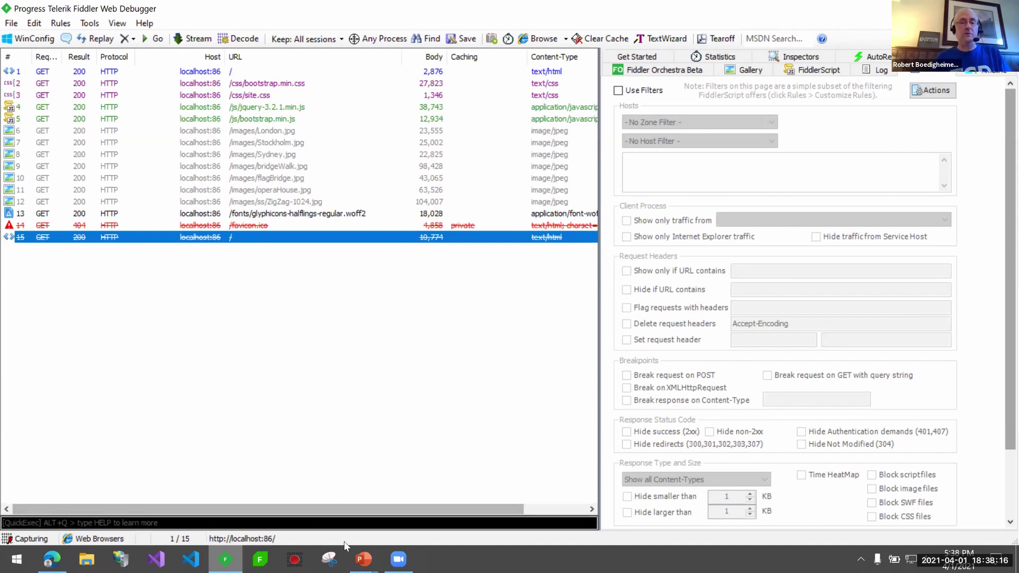
click(363, 558)
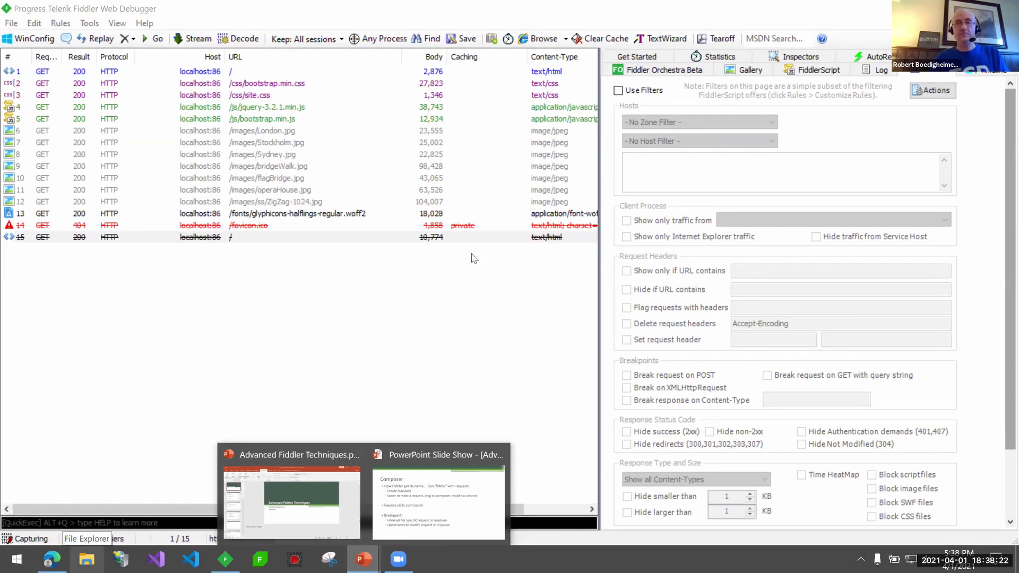
- Open the Composer - Tablet SuperStore bookmark in Edge and remove all Fiddler sessions
click(52, 559)
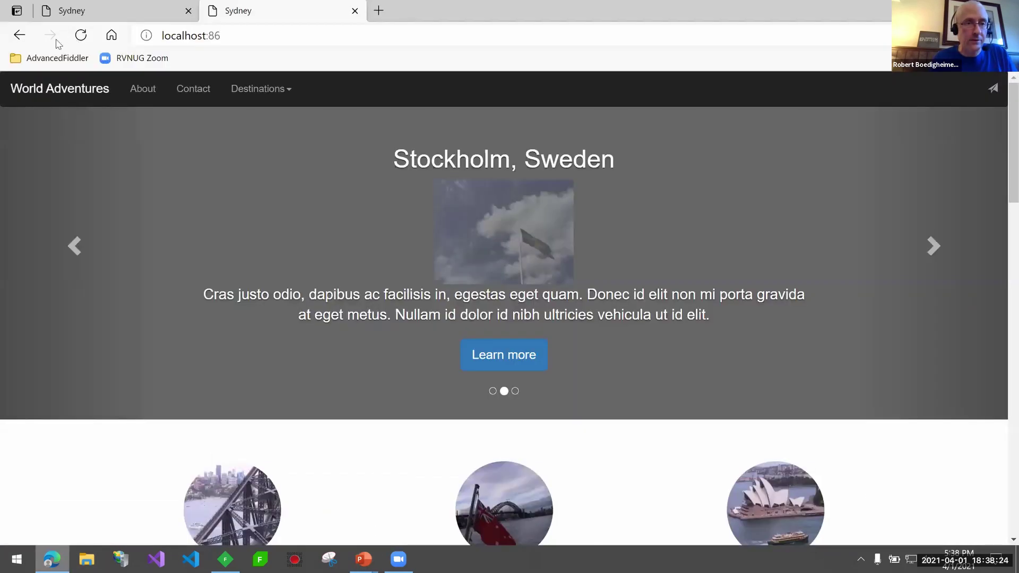
click(56, 57)
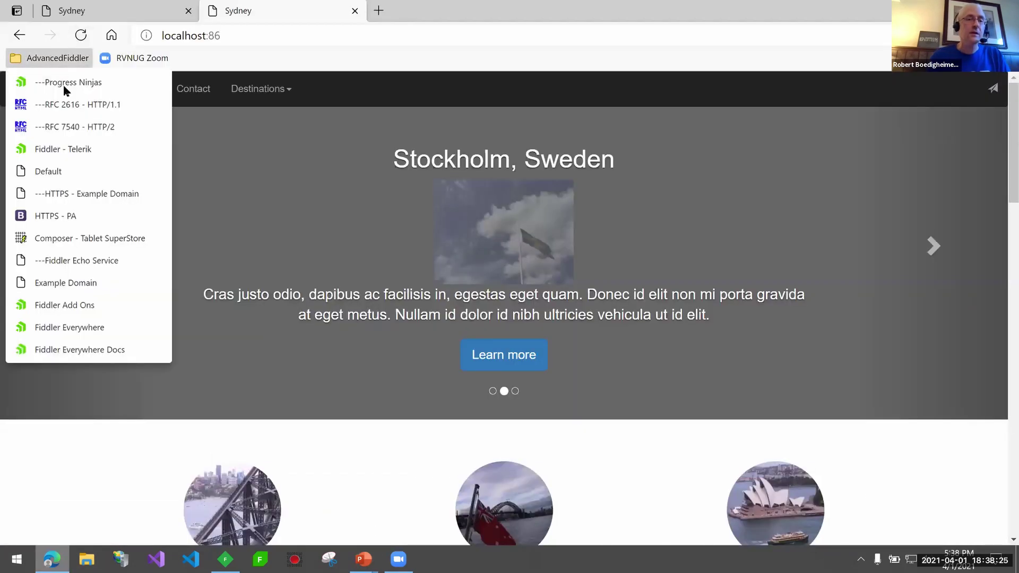
click(77, 240)
scroll(450, 308, up, 1)
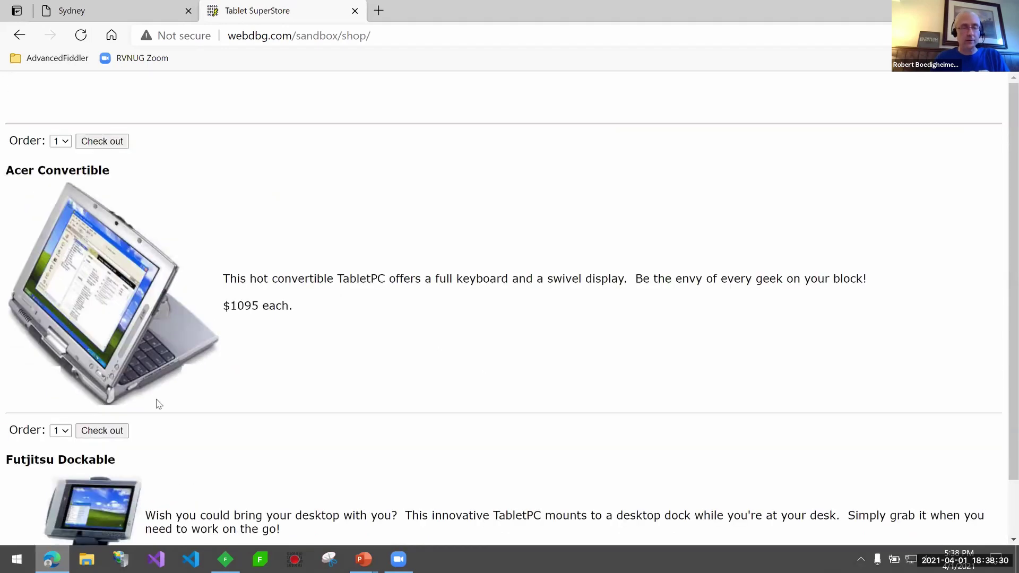
click(225, 559)
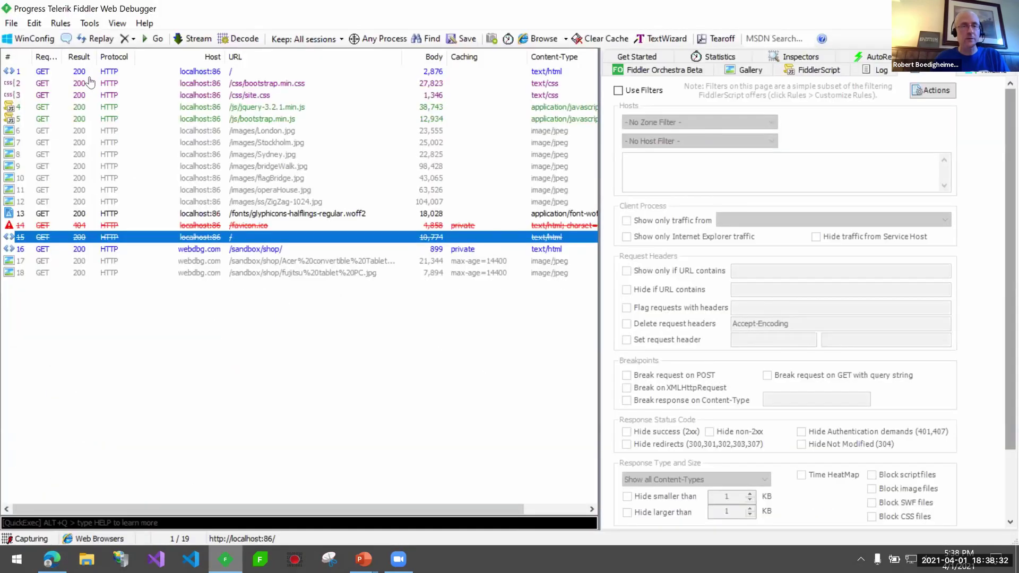
click(123, 41)
click(143, 53)
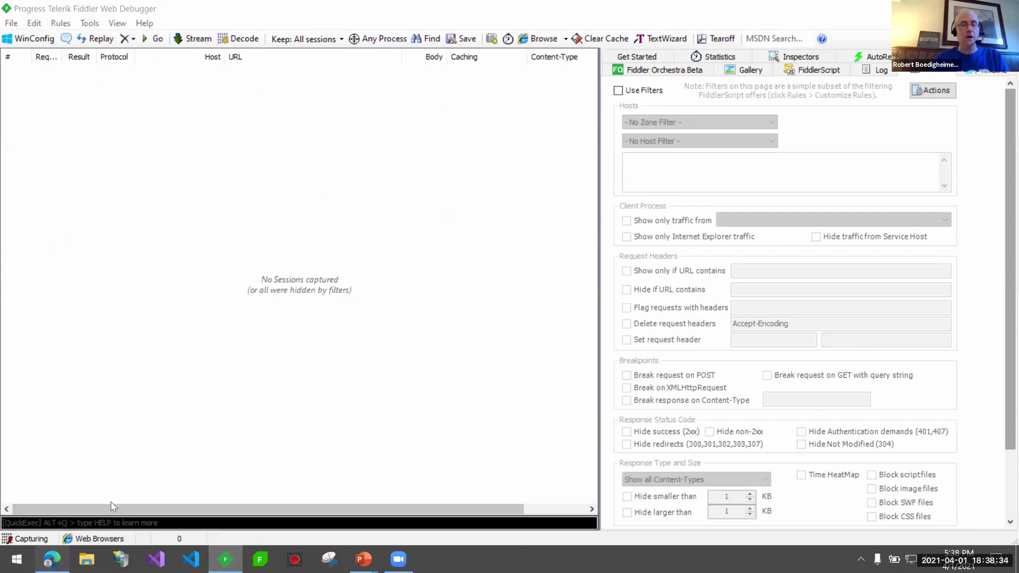
- Check out one Acer Convertible in the Tablet SuperStore, confirming the $1095 order
key(alt+Tab)
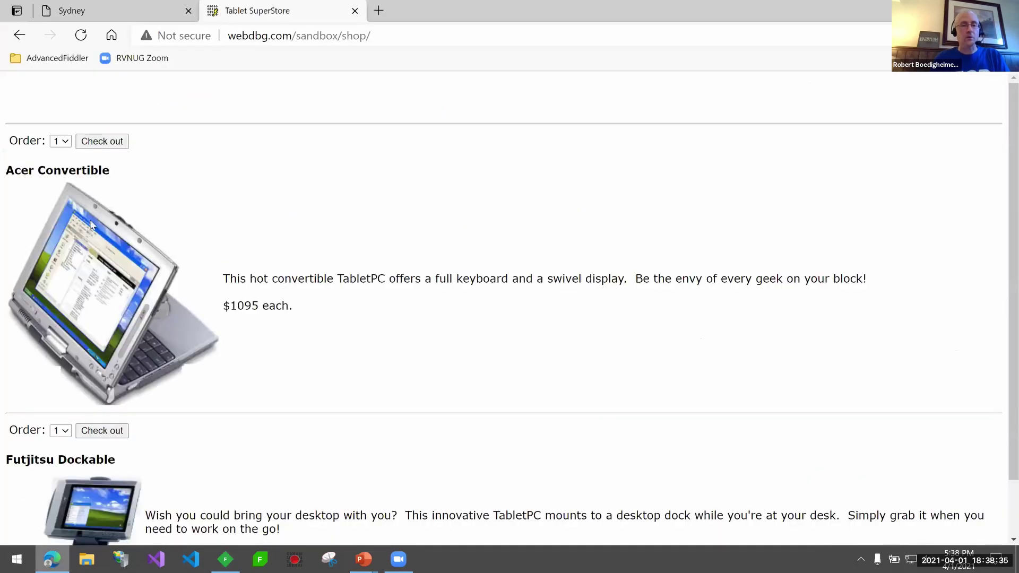
click(111, 142)
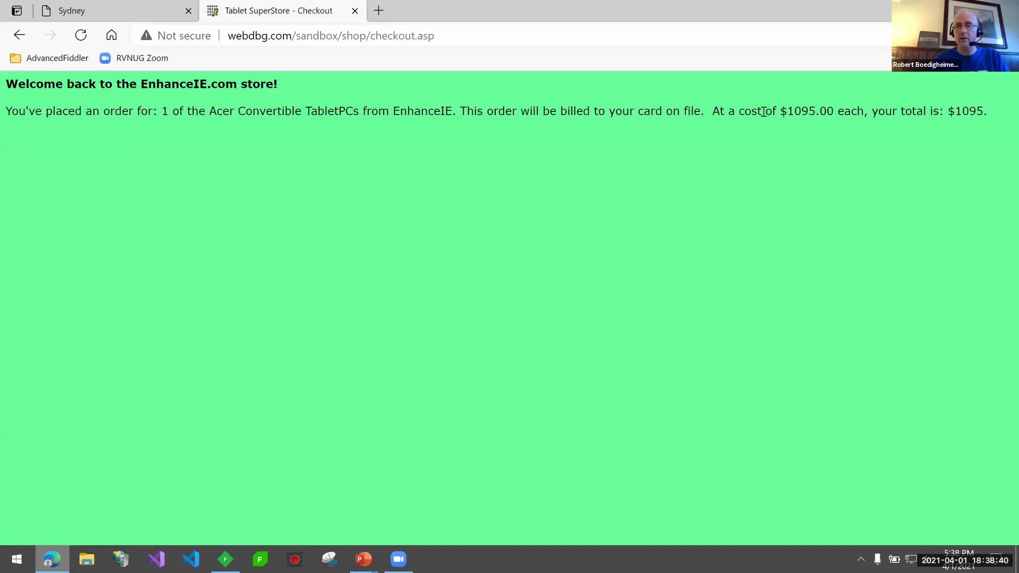
drag(784, 111, 827, 111)
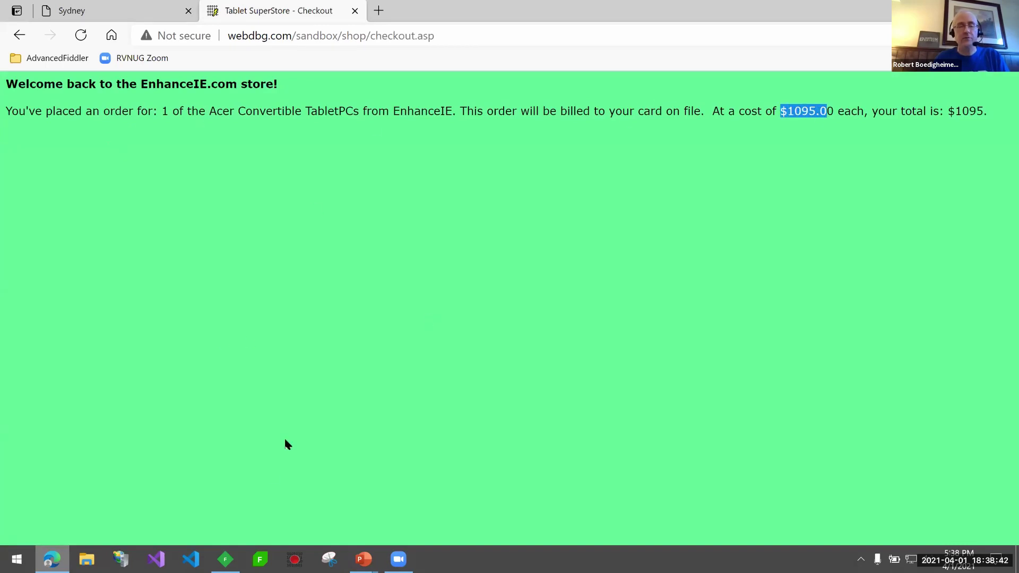
click(232, 559)
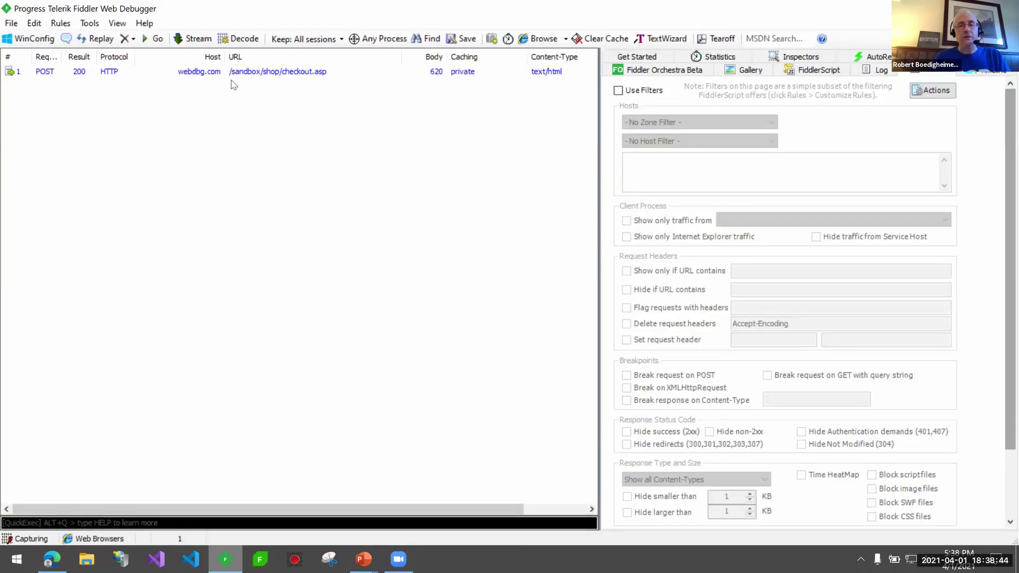
- View the checkout.asp POST in the Raw inspector and highlight its Cost=1095.00 form value
click(202, 77)
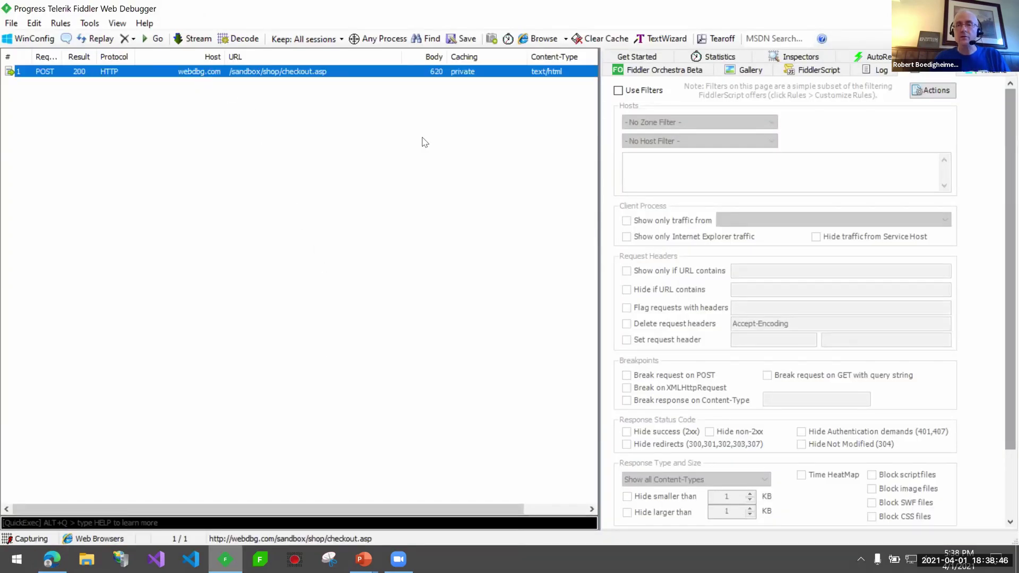
click(797, 57)
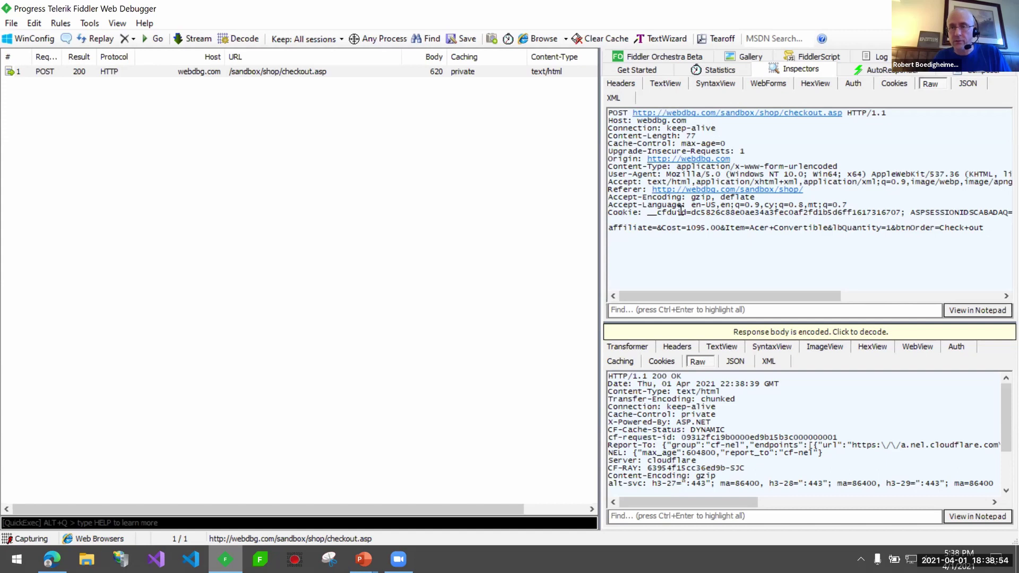
drag(688, 228, 723, 229)
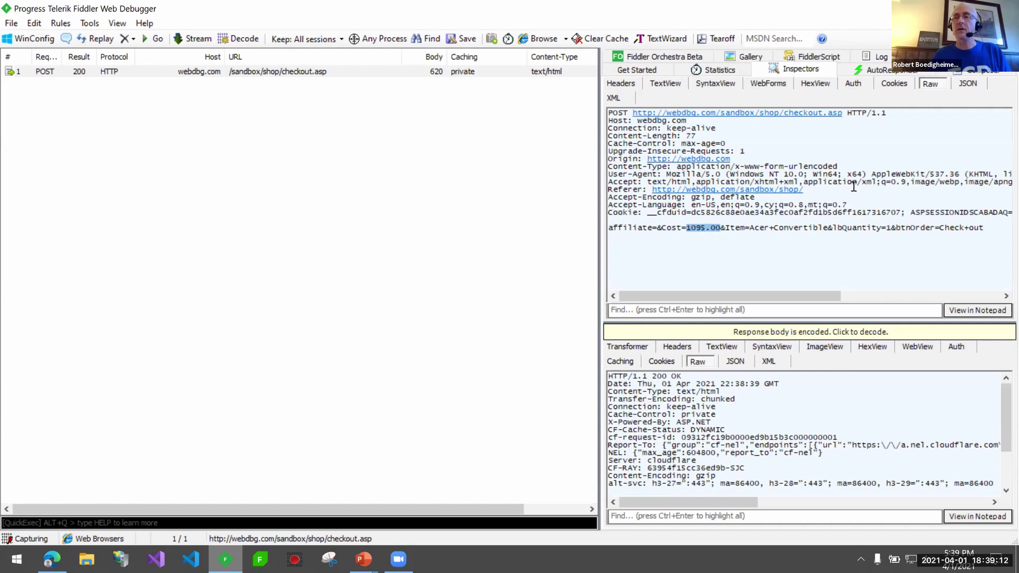
- Load the checkout POST into Composer and position the caret at its Cost=1095.00 body value
key(F9)
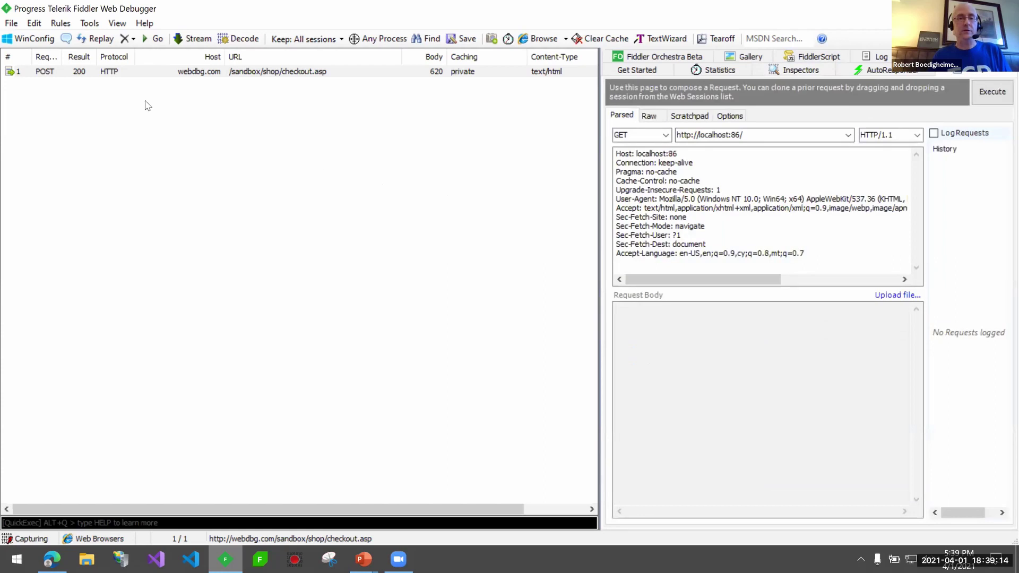
drag(140, 74, 675, 195)
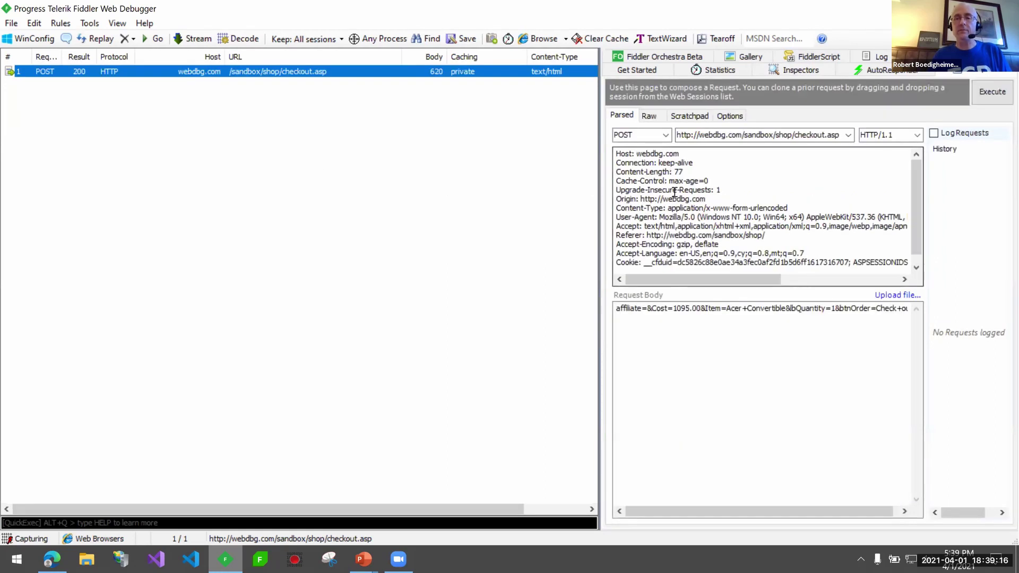
click(672, 310)
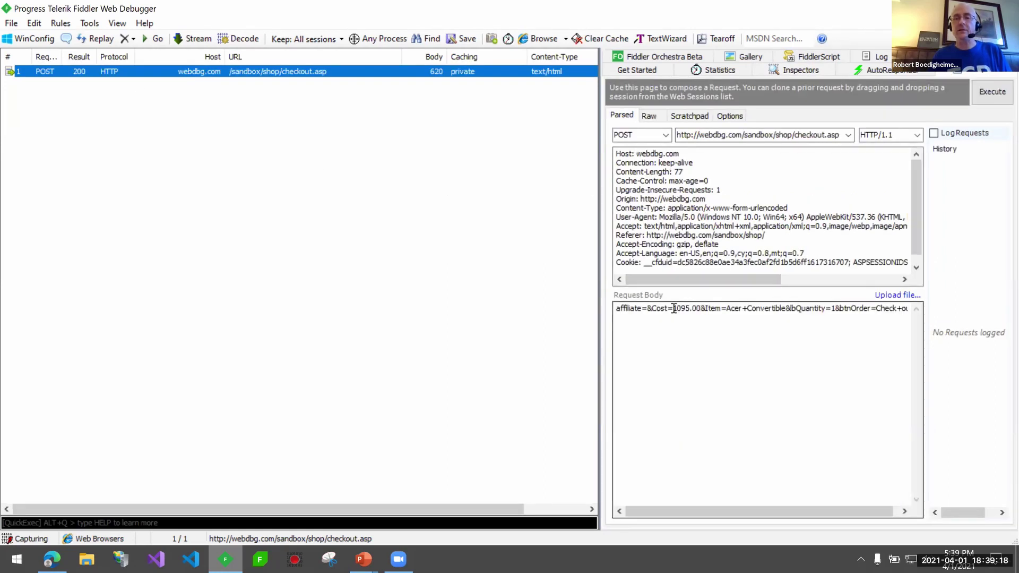
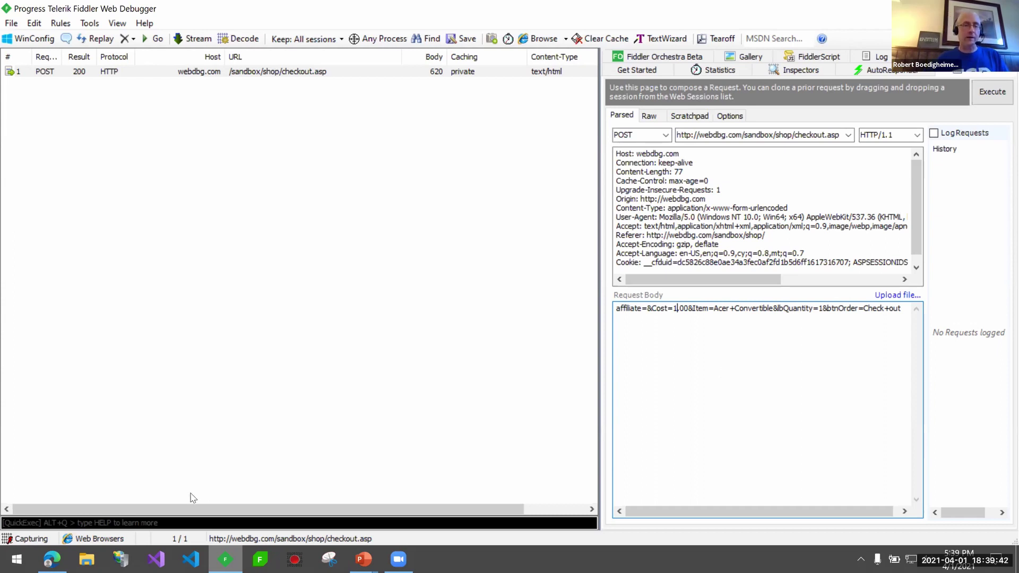
- Check the checkout result in Edge, then decode that Fiddler response and view it in Notepad
click(51, 559)
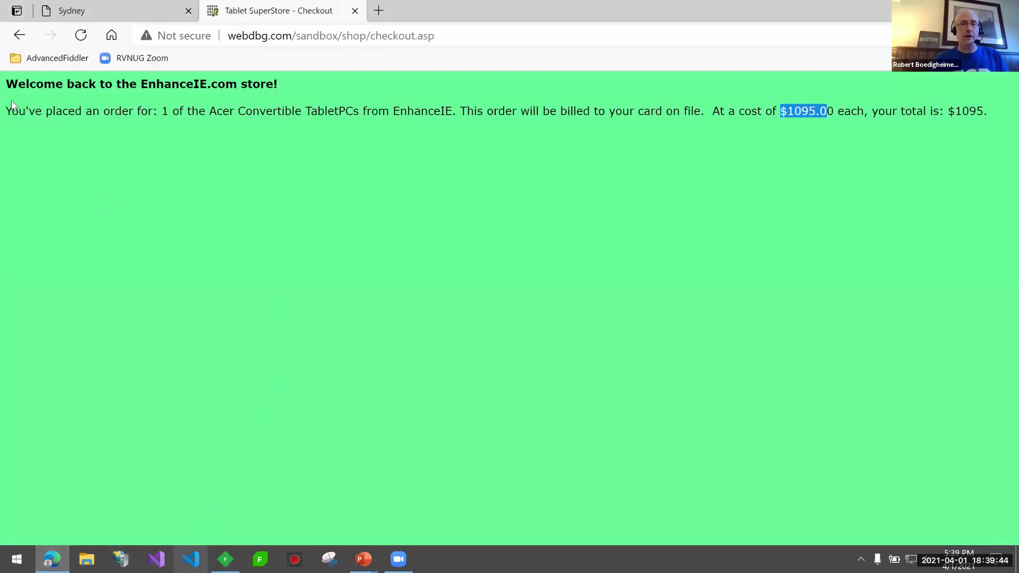
click(227, 559)
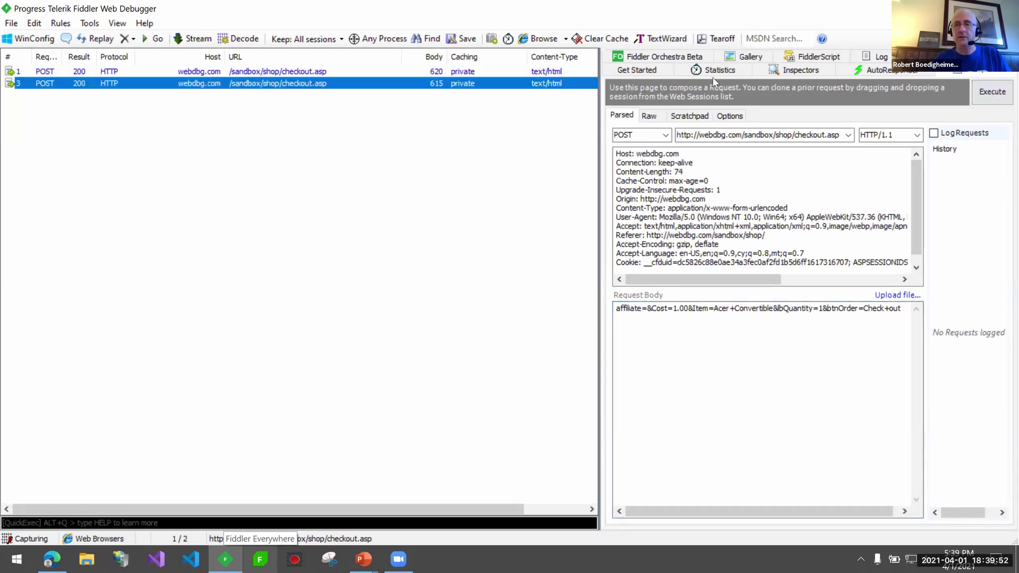
click(800, 73)
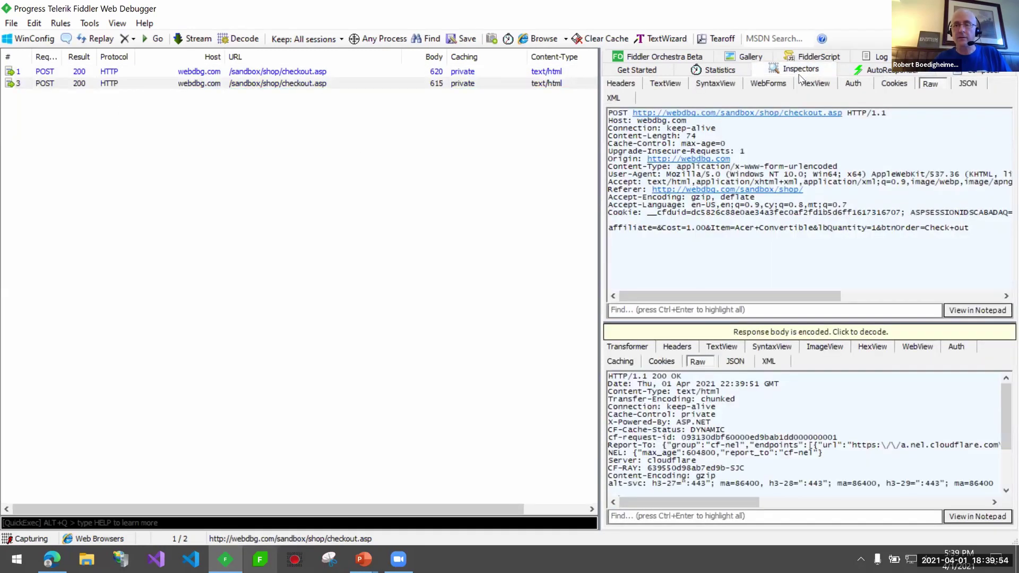
click(805, 333)
click(977, 516)
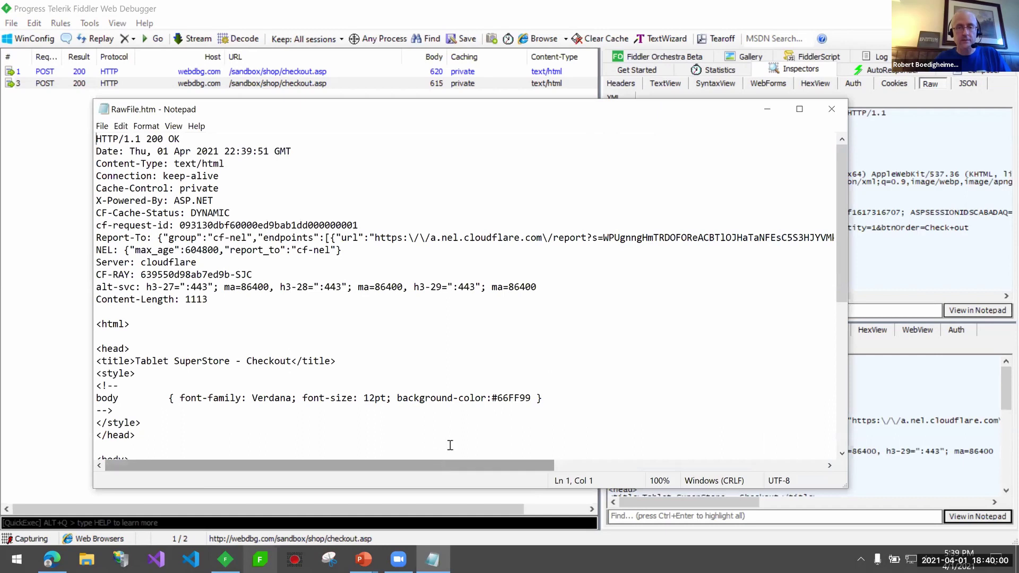
- Highlight the '1.00 each' cost in the raw checkout HTML, then close the Notepad file
scroll(448, 444, down, 5)
drag(425, 469, 695, 470)
drag(556, 312, 606, 316)
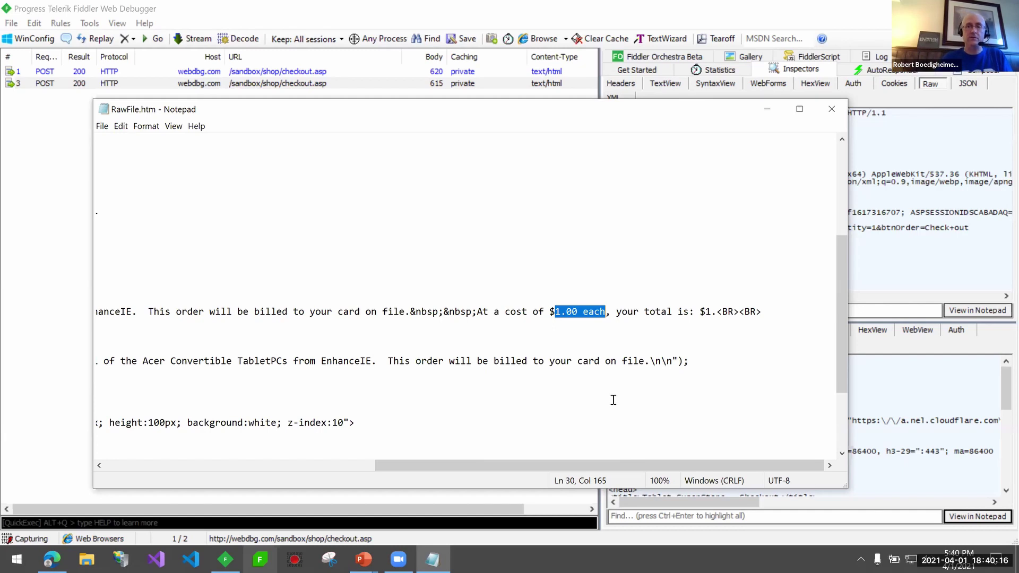
click(832, 109)
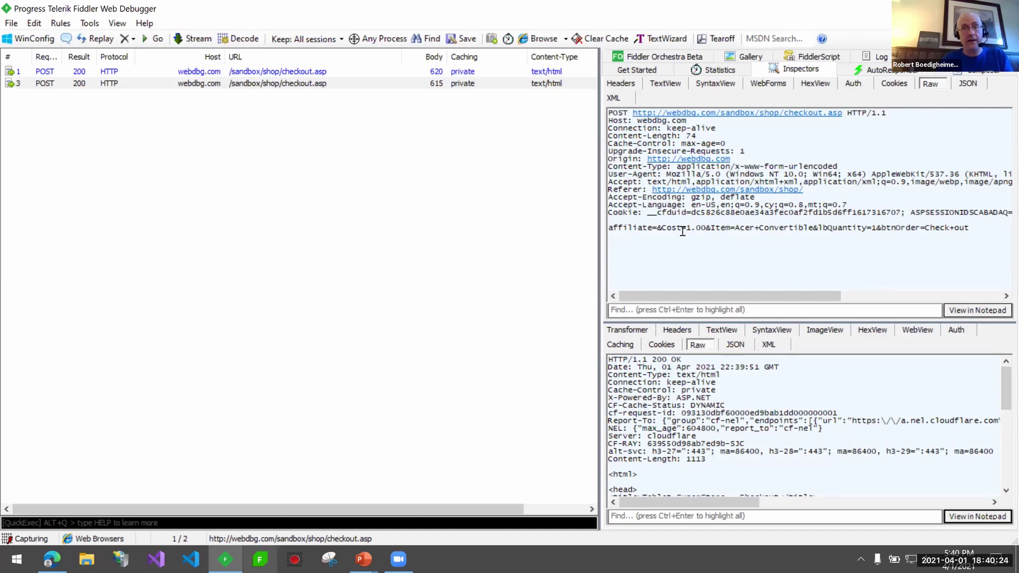
- Open Fiddler's Composer tab, then show the Composer slide in the PowerPoint slide show
click(971, 71)
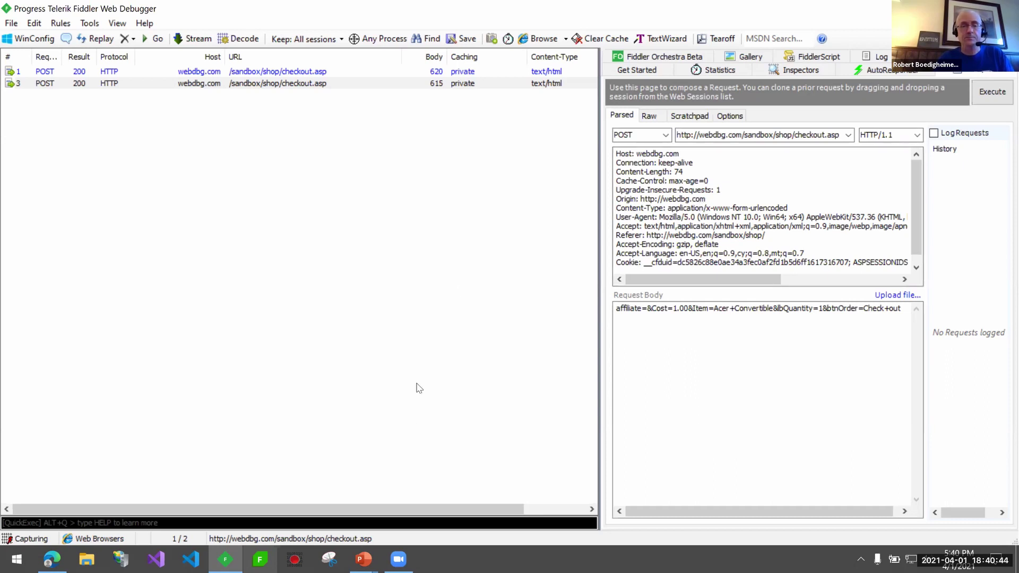
mouse_move(364, 558)
click(396, 507)
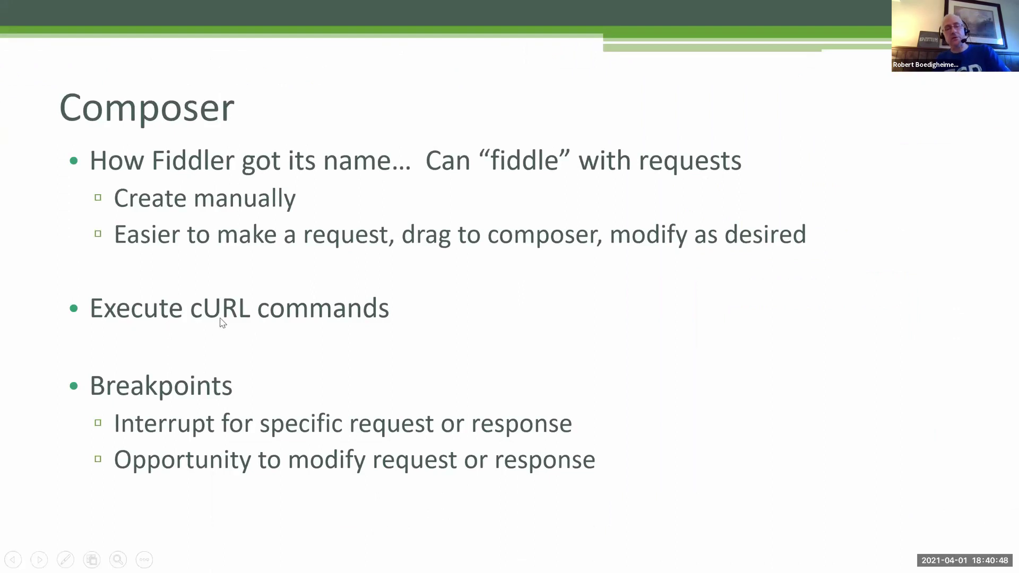
- Switch from the Composer slide back to Fiddler with Alt+Tab
key(alt+Tab)
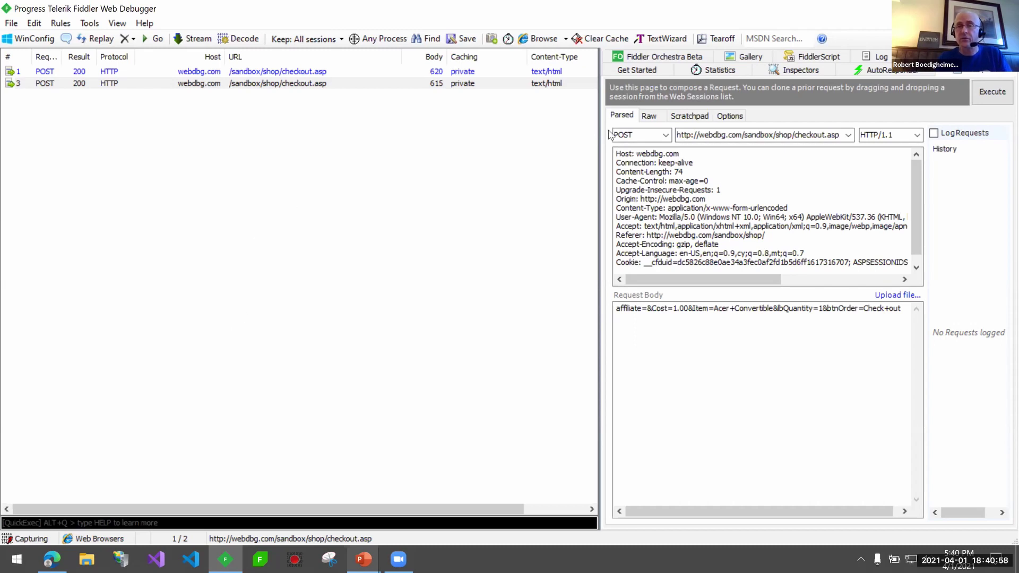
click(680, 117)
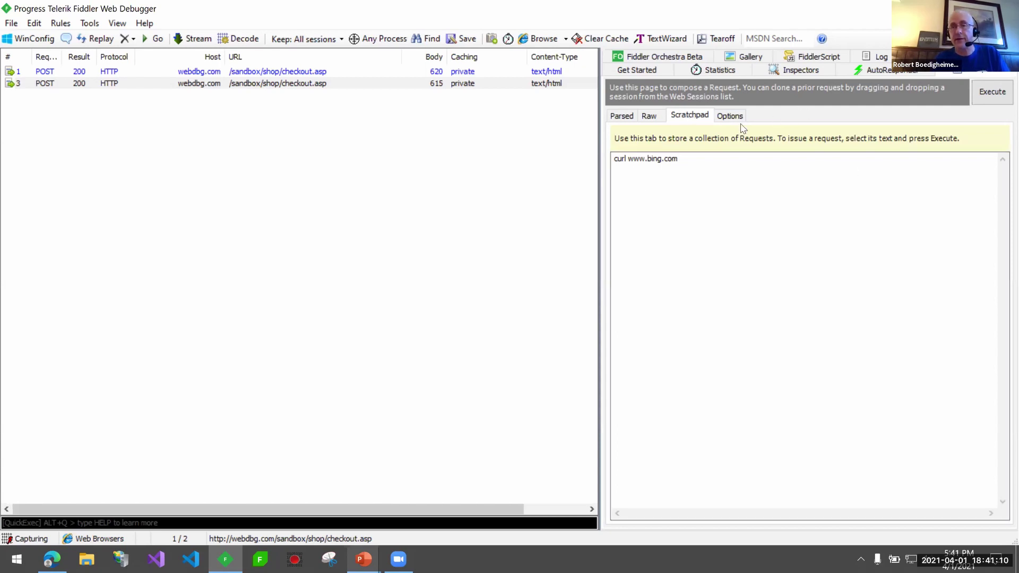
drag(682, 159, 583, 160)
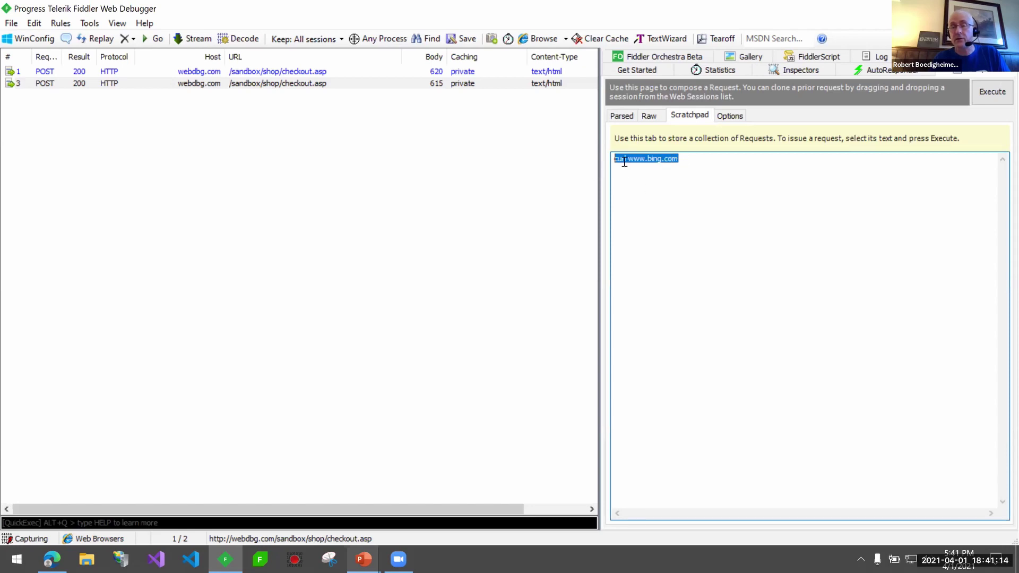
click(993, 91)
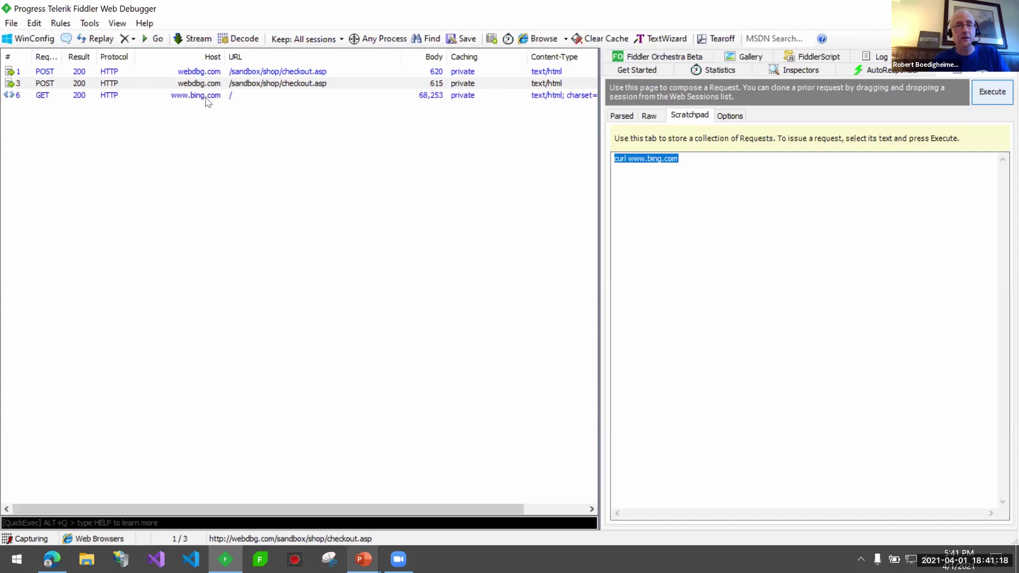
- Highlight the curl+Fiddler User-Agent in the bing.com session, then return to the Composer slide
click(224, 98)
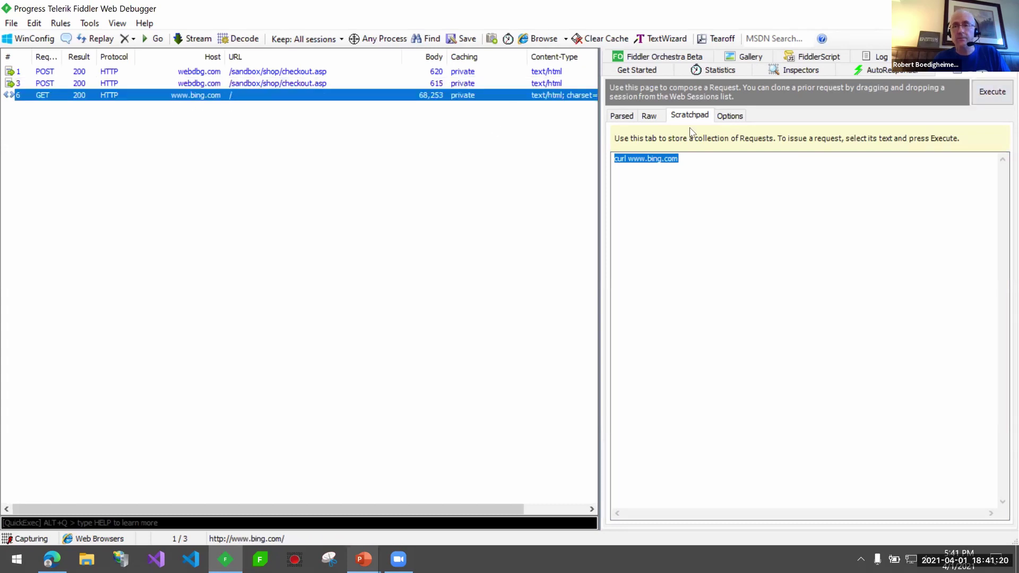
click(799, 69)
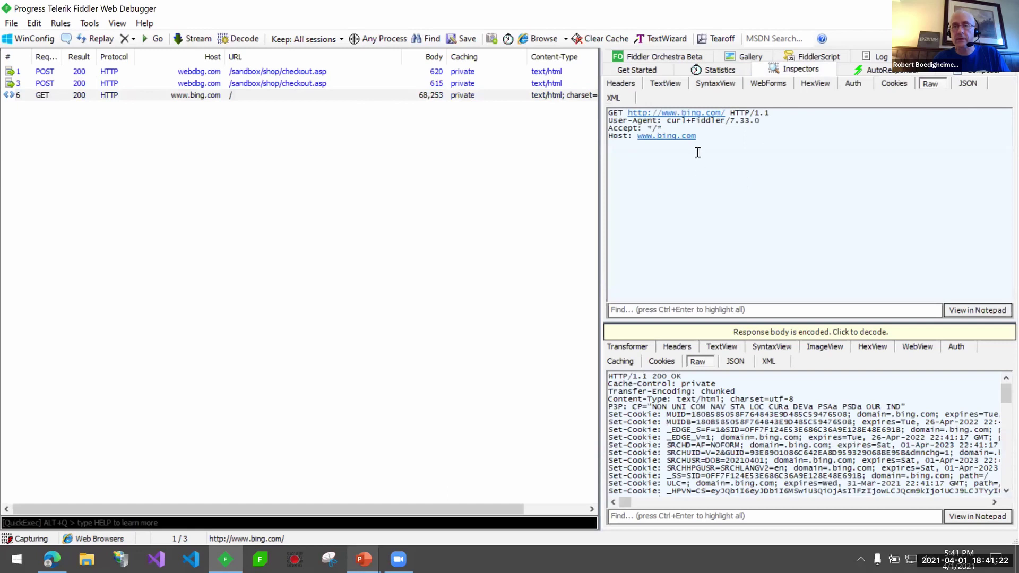
drag(668, 121, 739, 122)
click(374, 558)
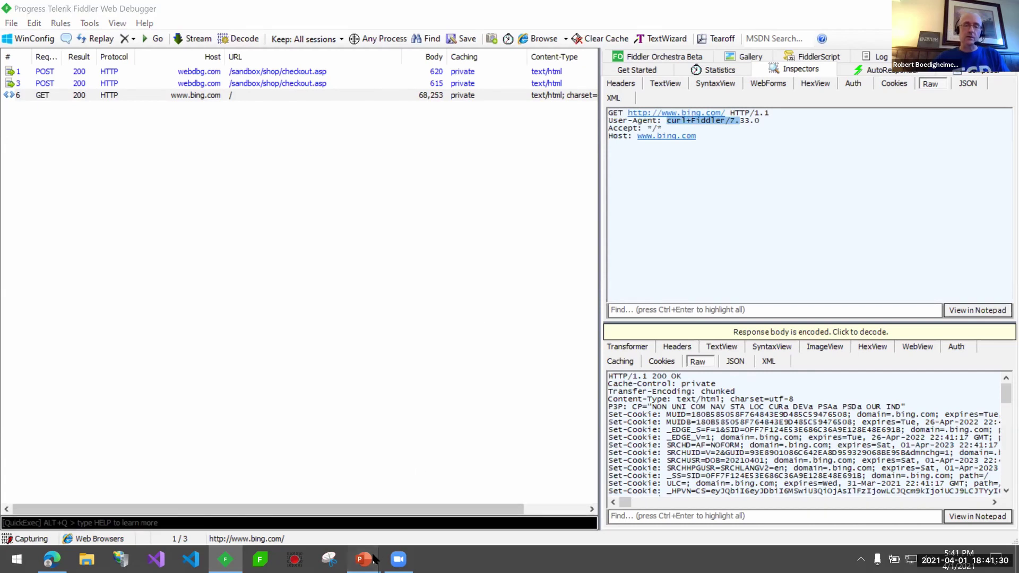
click(420, 496)
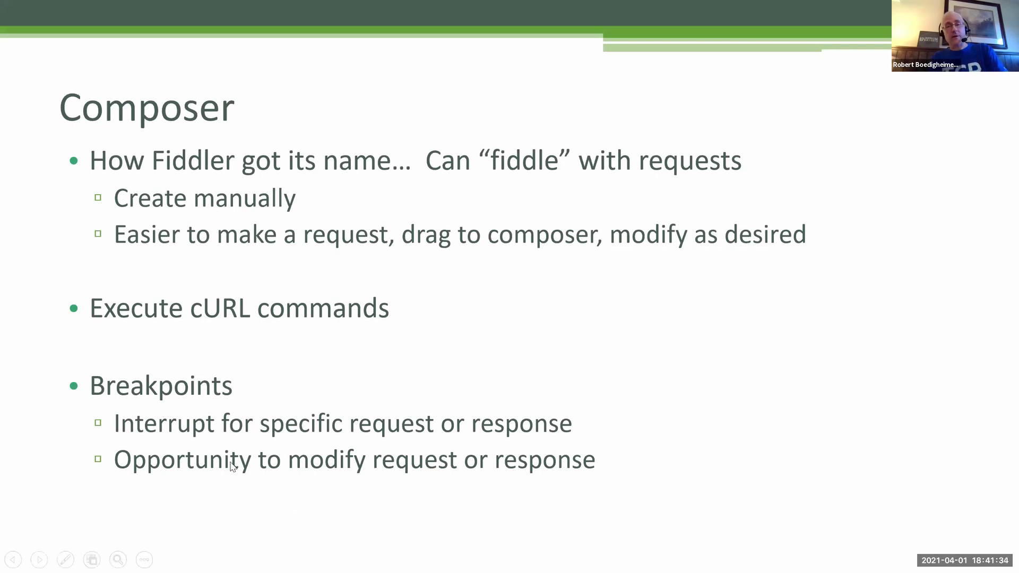
- Alt+Tab from the slide show back to the inspected bing.com session in Fiddler
key(alt+Tab)
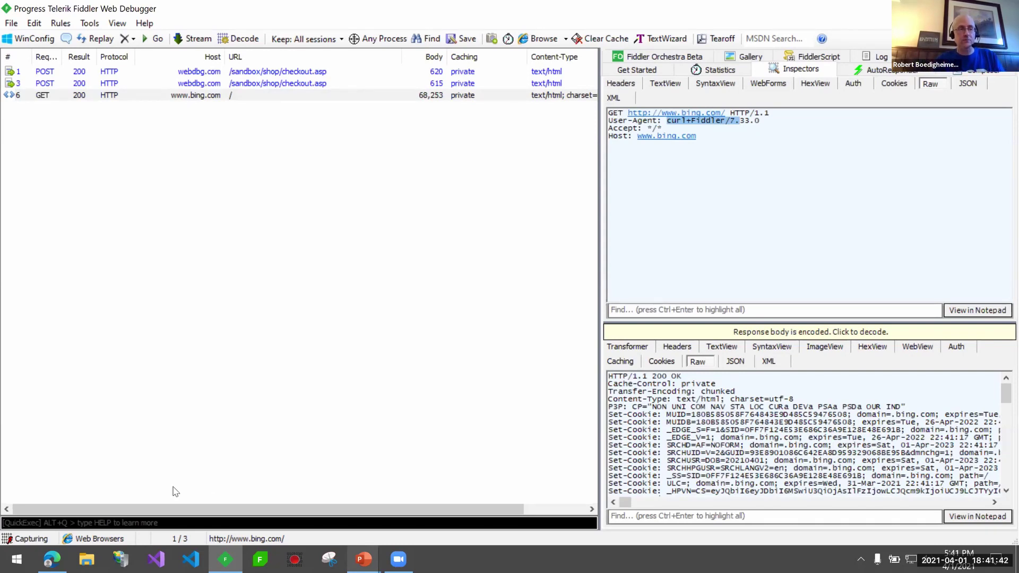
- Set a request breakpoint with 'bpu bootstrap.min.css' in QuickExec
mouse_move(52, 557)
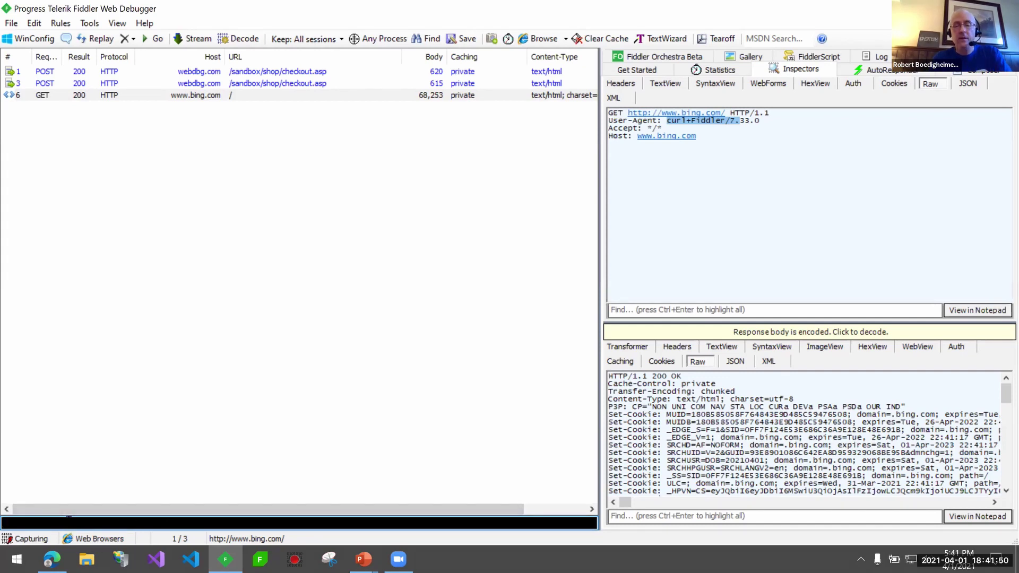
text(bpu bootstrap.min.css)
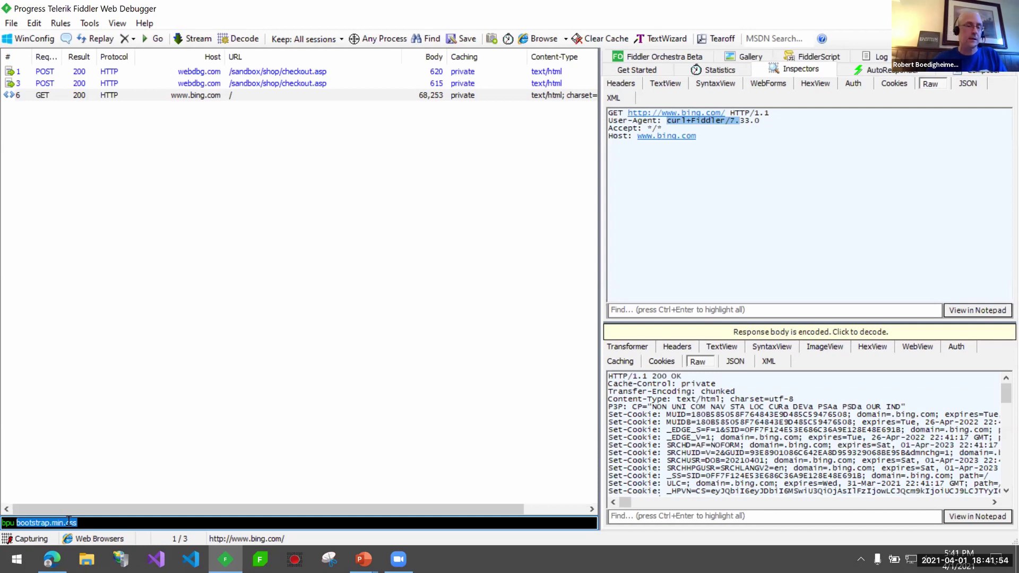
key(Return)
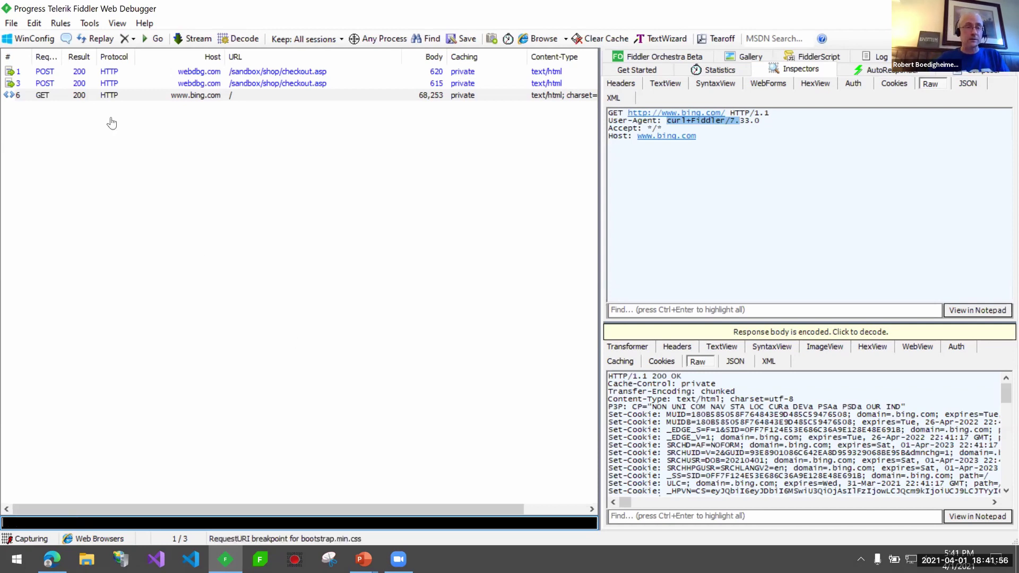
- Remove all captured sessions and switch to the Edge checkout page
click(134, 39)
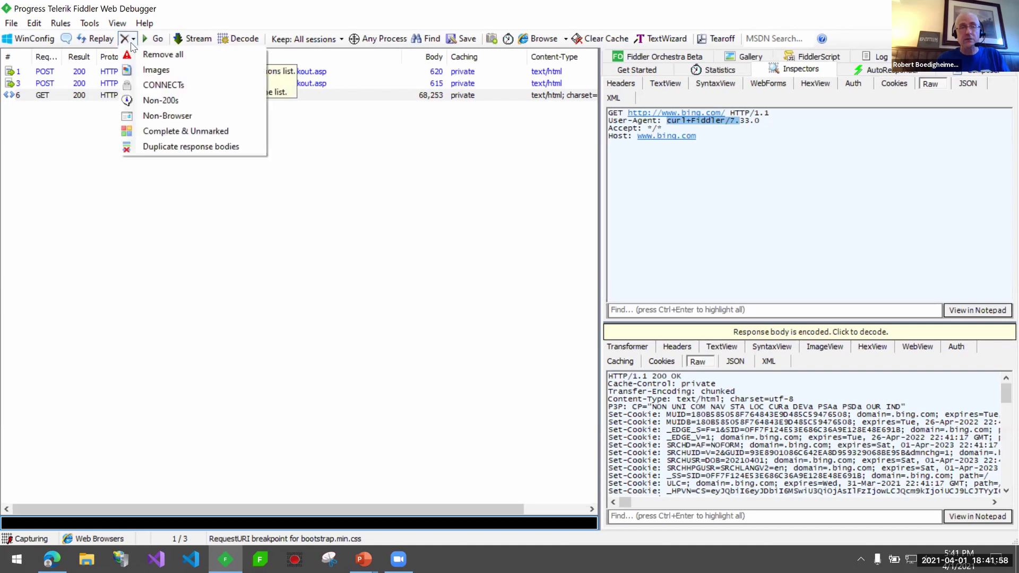
click(139, 53)
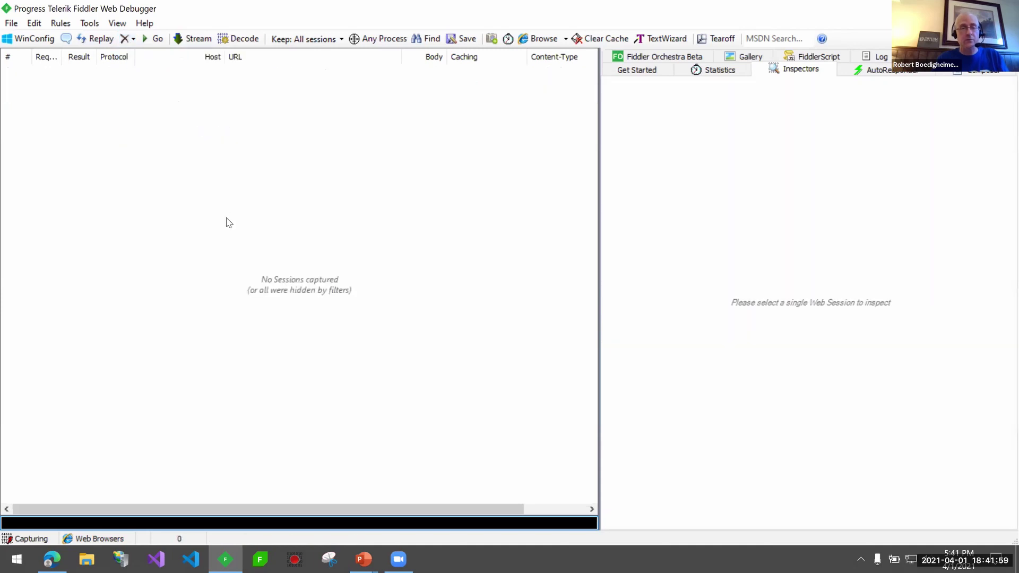
click(52, 559)
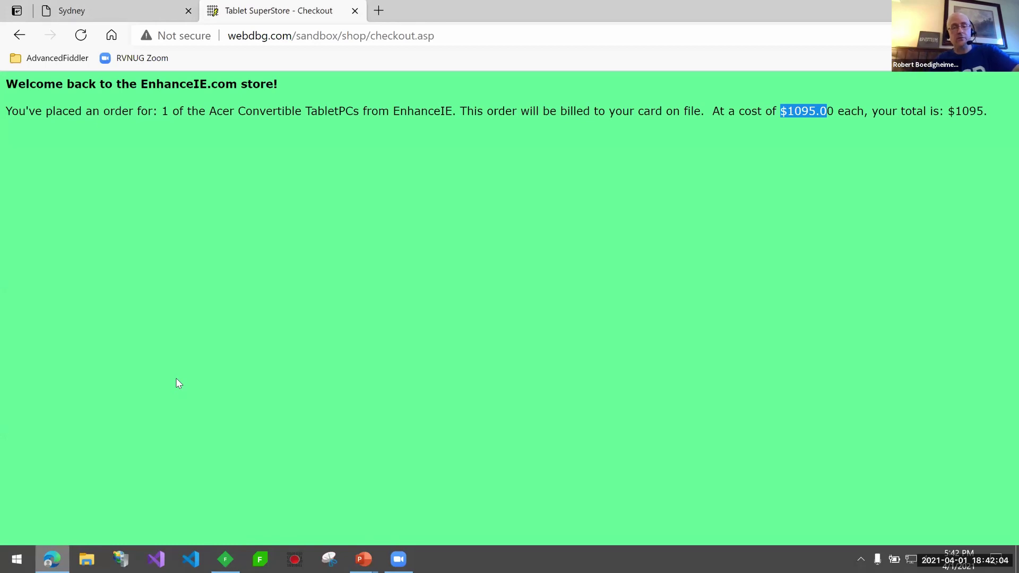
- Load the localhost:86 Default bookmark from the AdvancedFiddler folder, then return to Fiddler
key(F5)
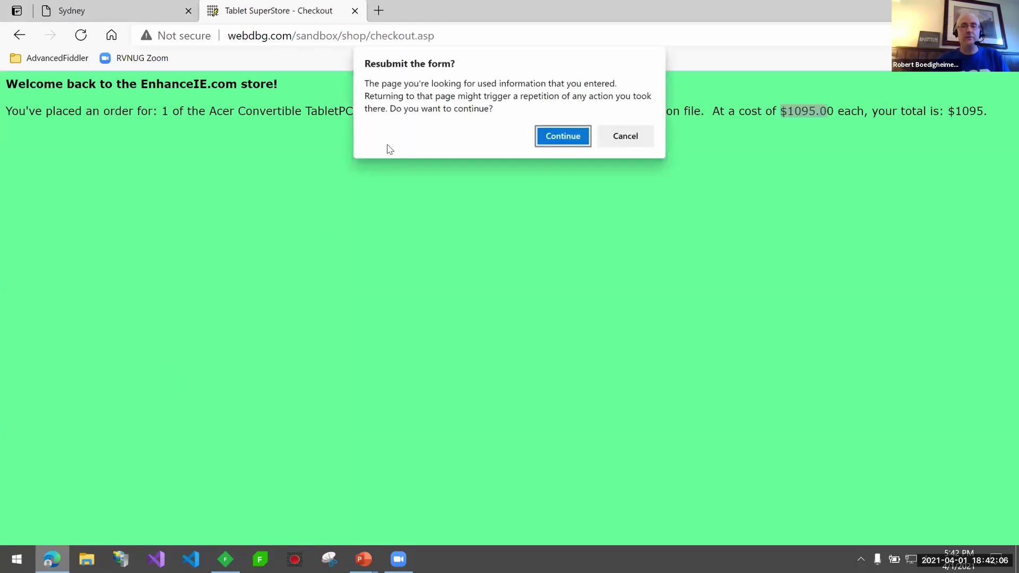
key(Escape)
click(48, 57)
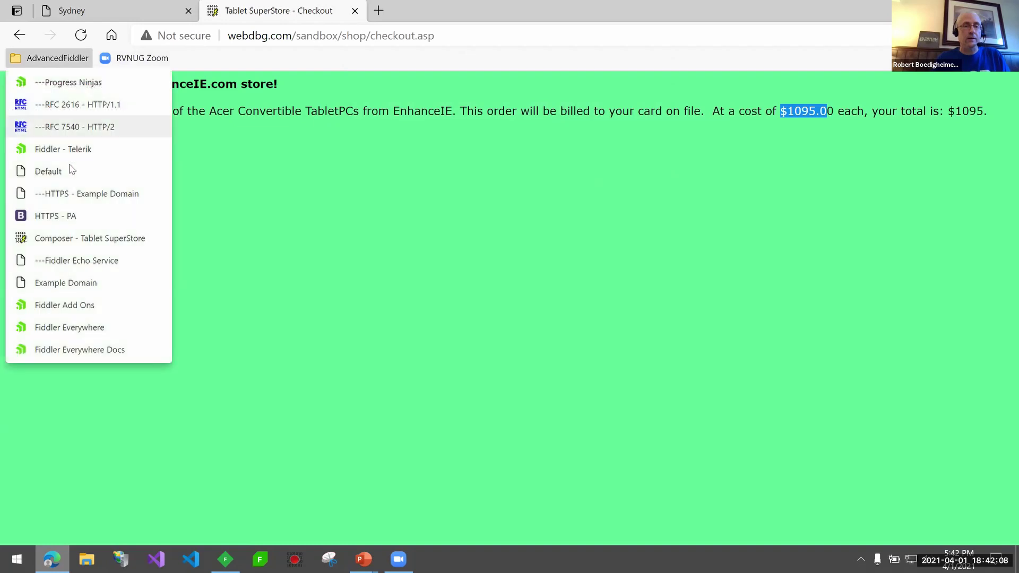
click(69, 176)
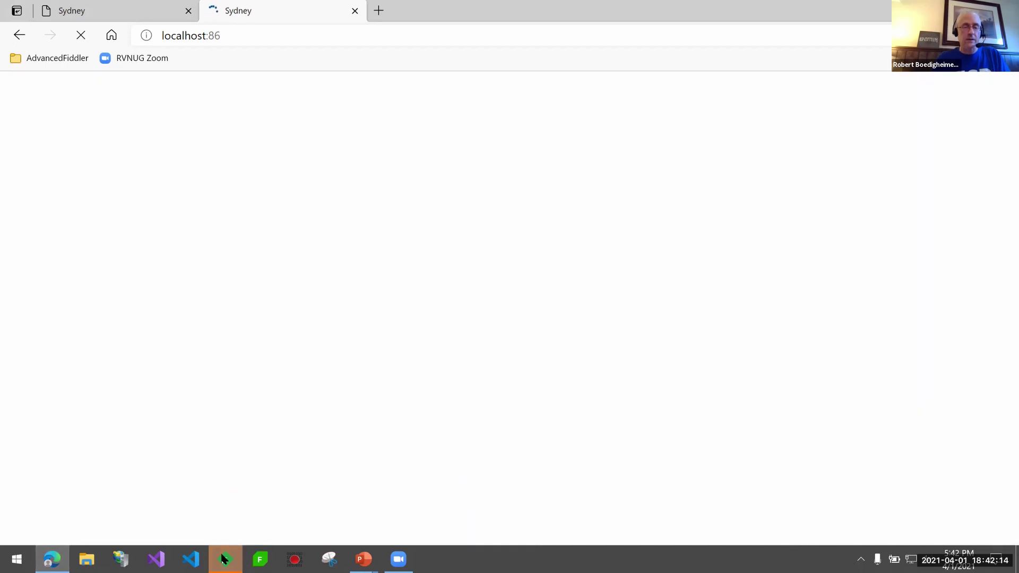
click(225, 559)
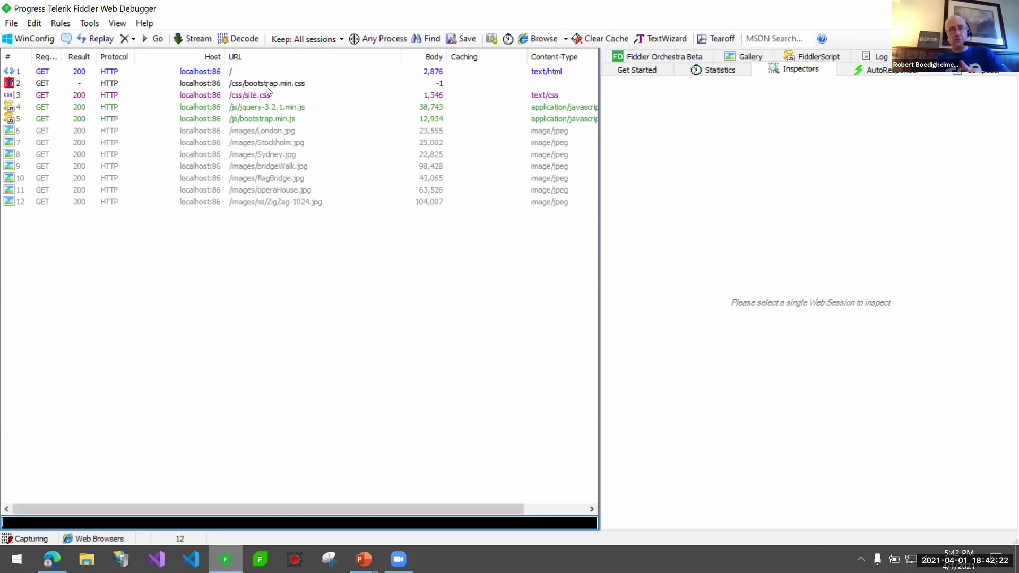
- Delete the Accept-Encoding header from the paused bootstrap.min.css request and run it to completion
click(268, 87)
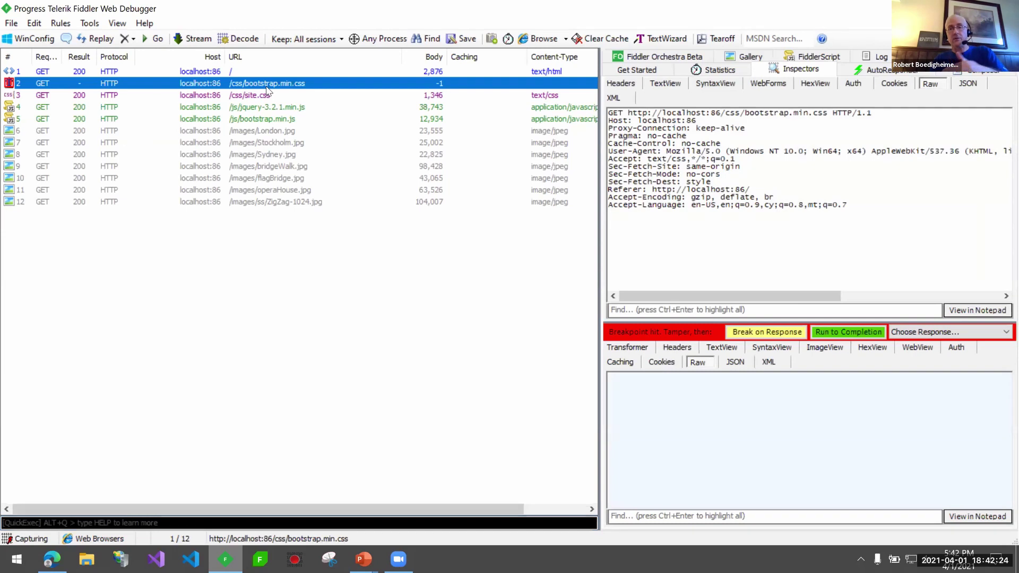
drag(775, 197, 597, 200)
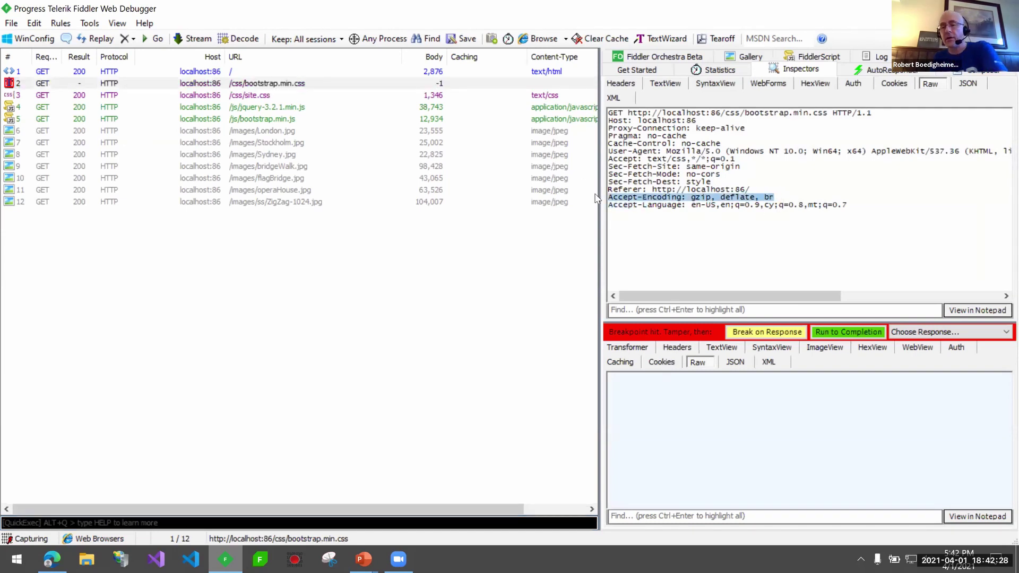
key(Delete)
key(Delete)
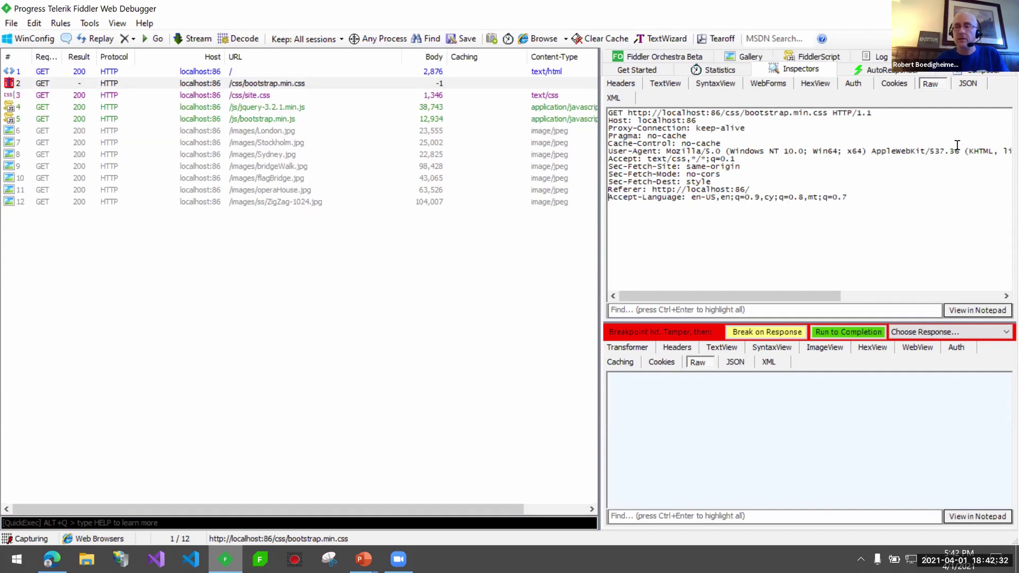
click(849, 333)
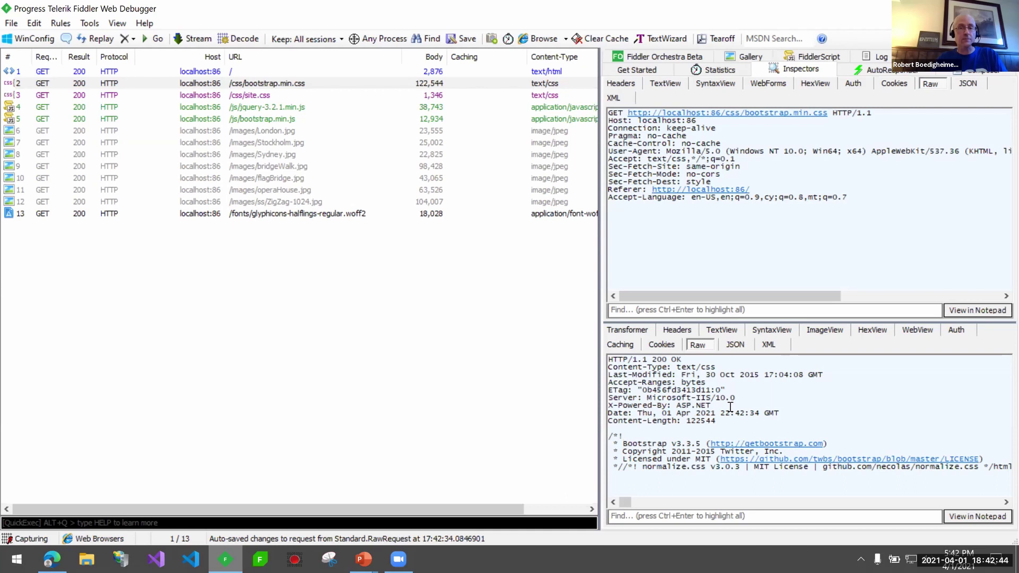
- Clear the request breakpoint with 'bpu' and run 'bpafter site.css'
click(70, 518)
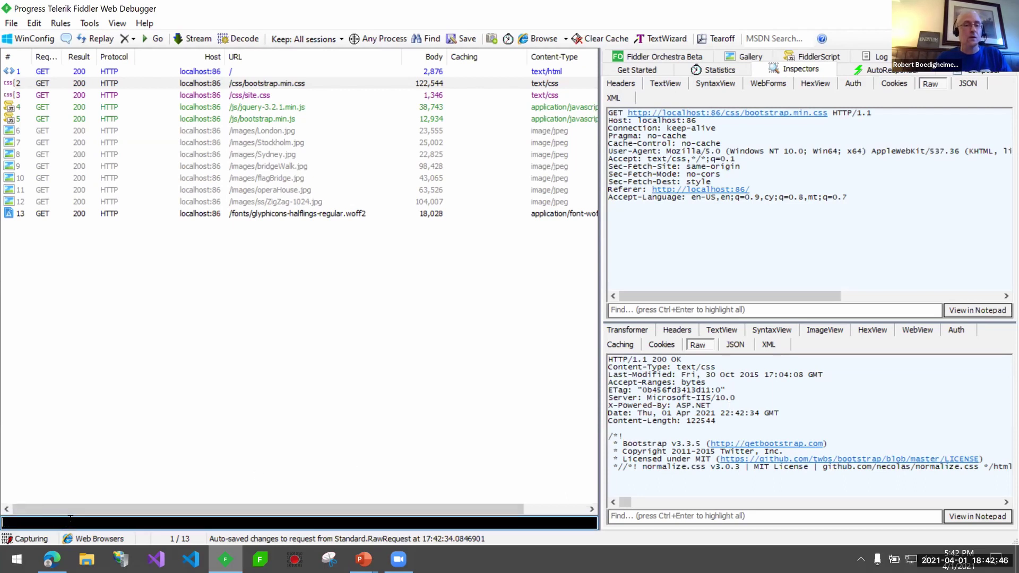
key(Up)
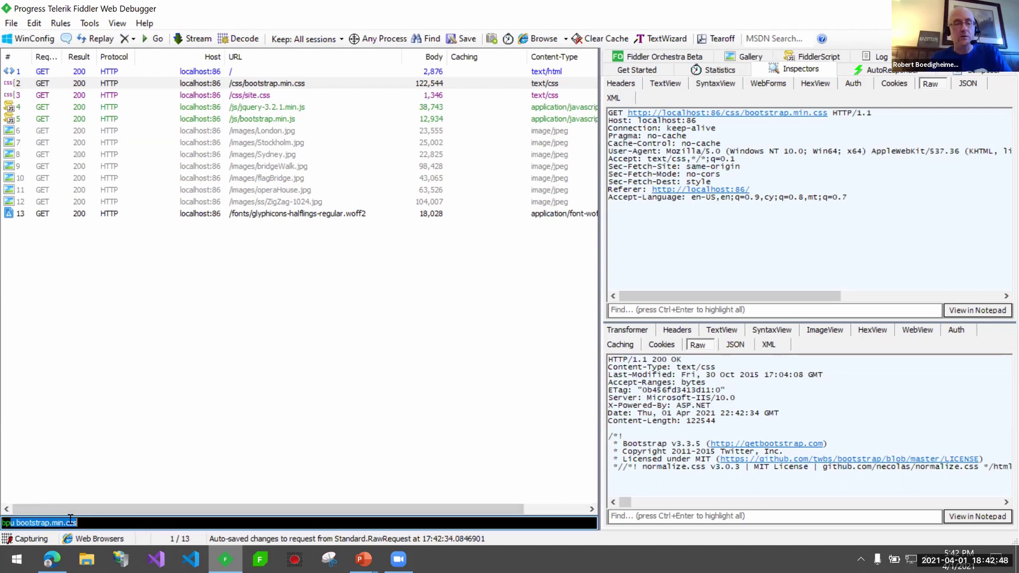
key(BackSpace)
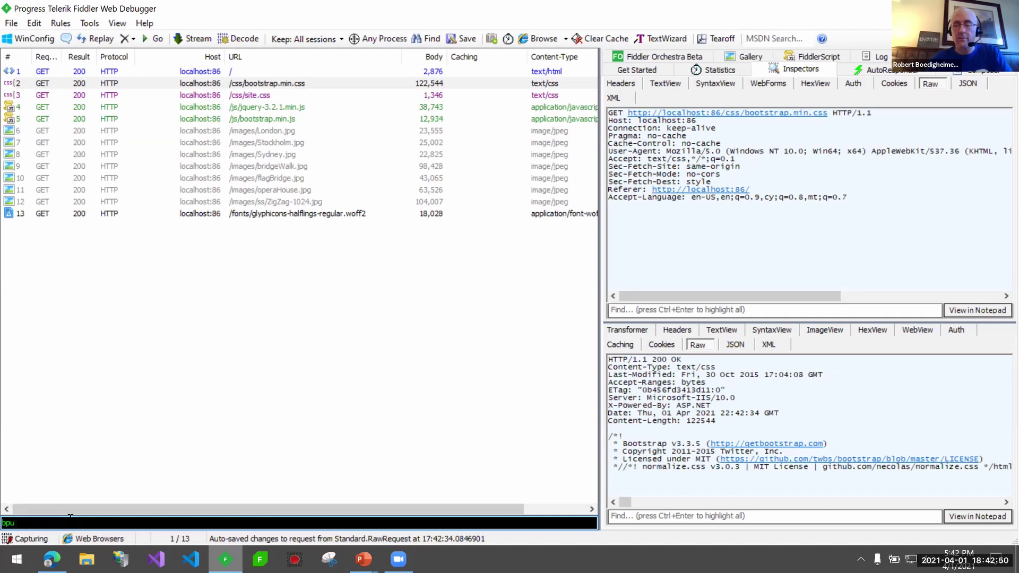
key(Return)
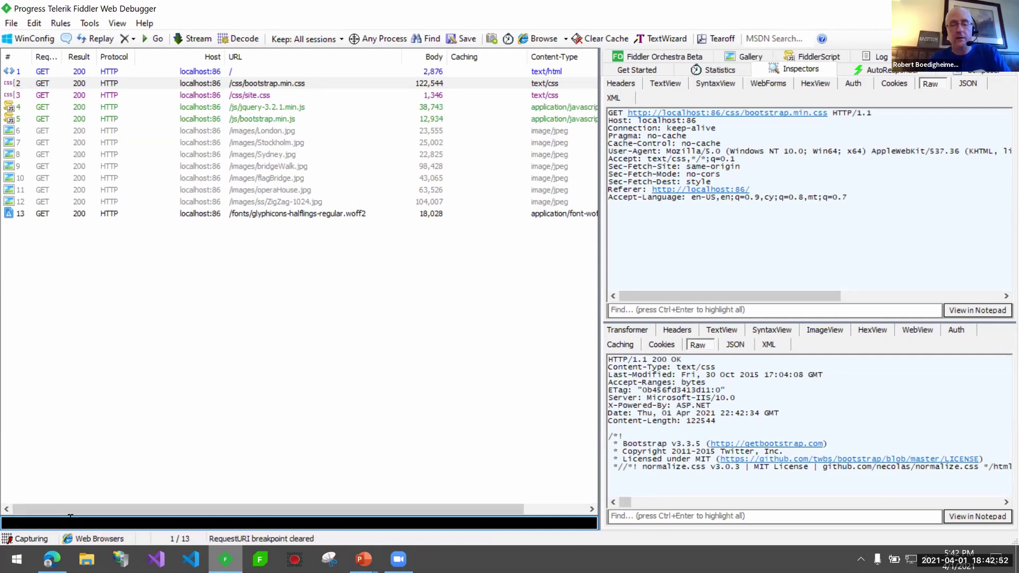
key(Up)
key(Up)
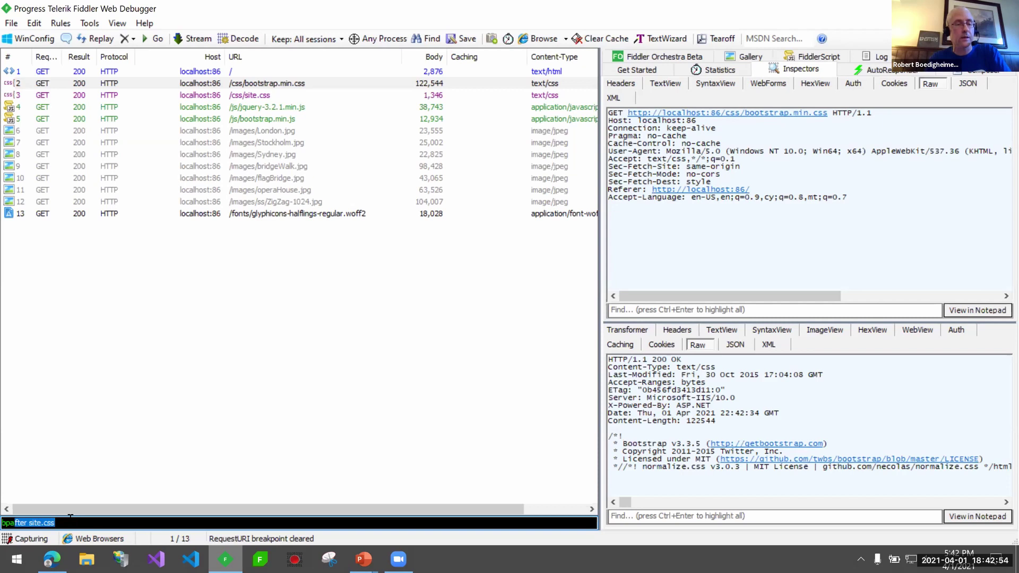
key(Return)
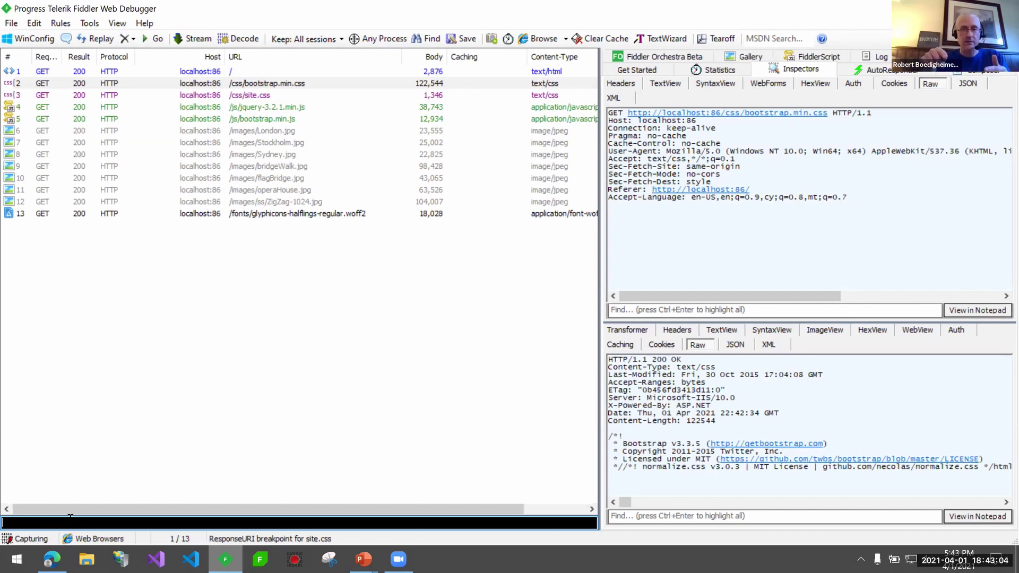
- Reload the World Adventures page in Edge and select the paused site.css session 17
click(62, 559)
key(F5)
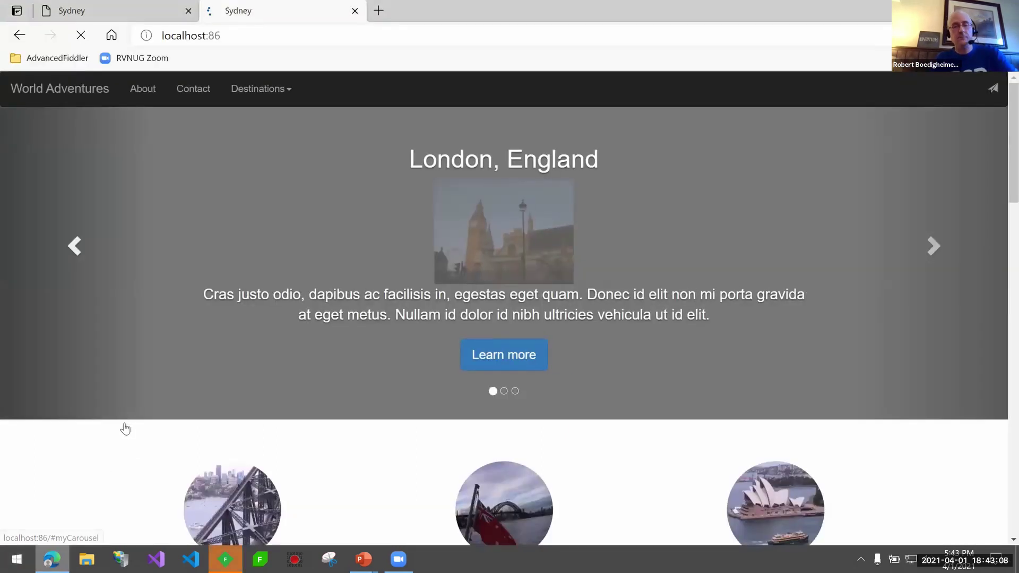
click(230, 559)
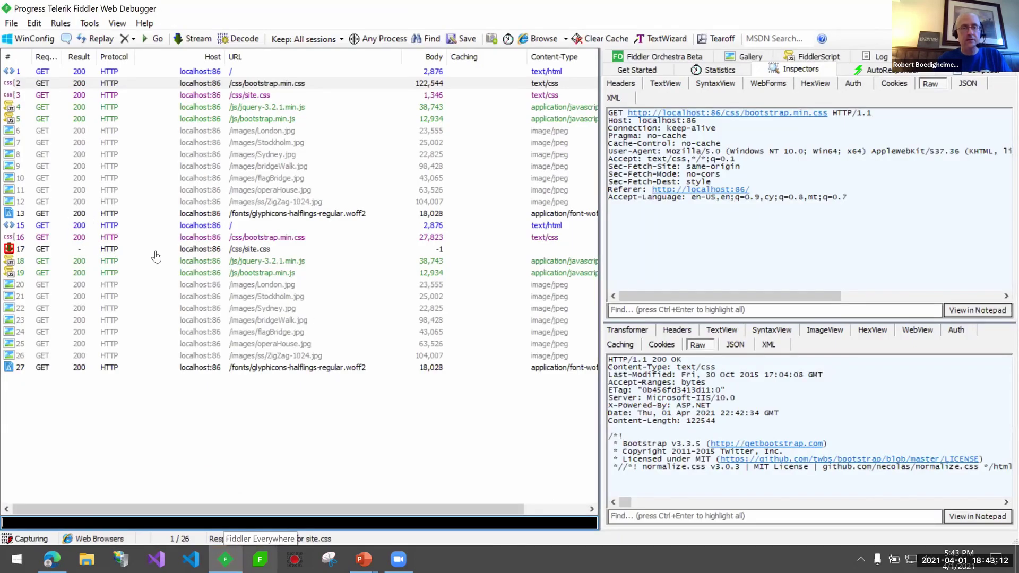
click(244, 250)
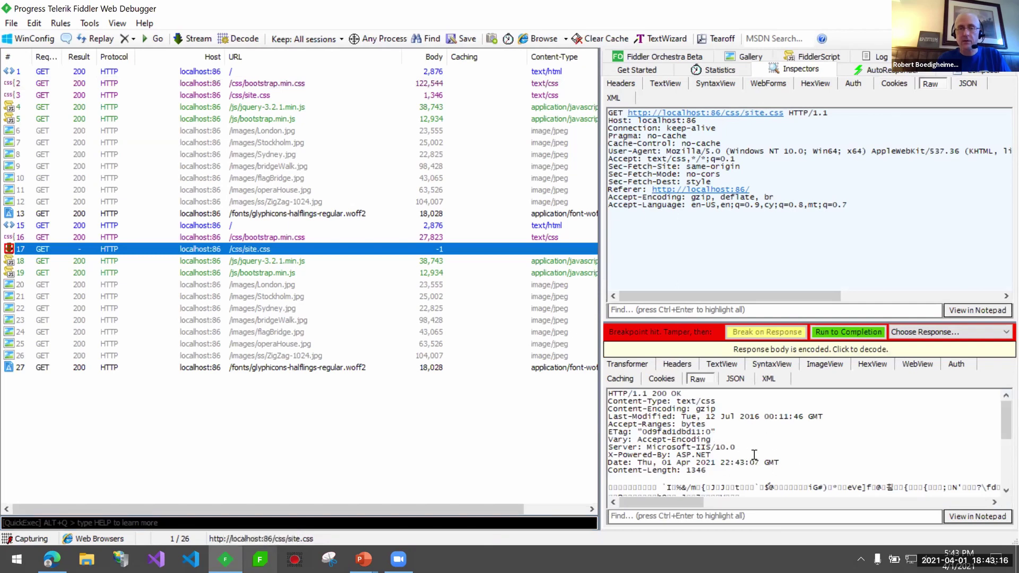
- Decode the site.css response, change the body color to red, and run it to completion
click(814, 349)
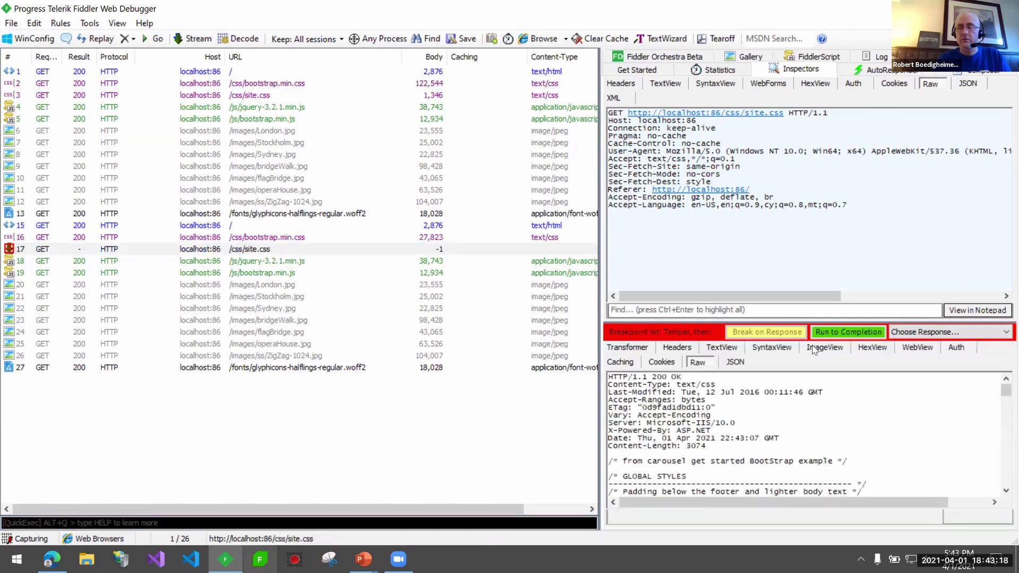
drag(833, 308, 833, 218)
drag(653, 436, 682, 435)
text(red)
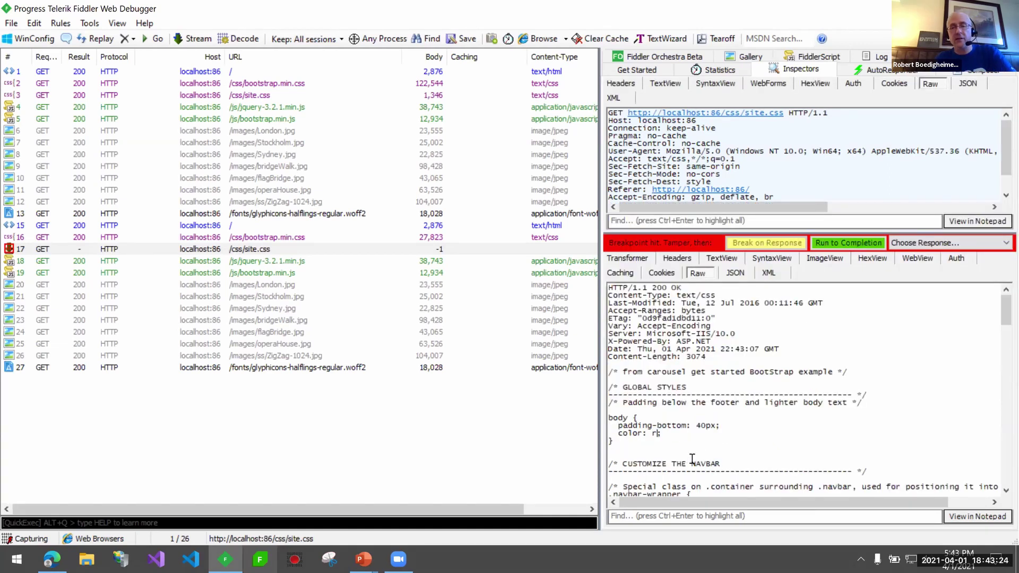
click(848, 243)
- Check the red World Adventures destination card text in Edge, then return to Fiddler
click(52, 559)
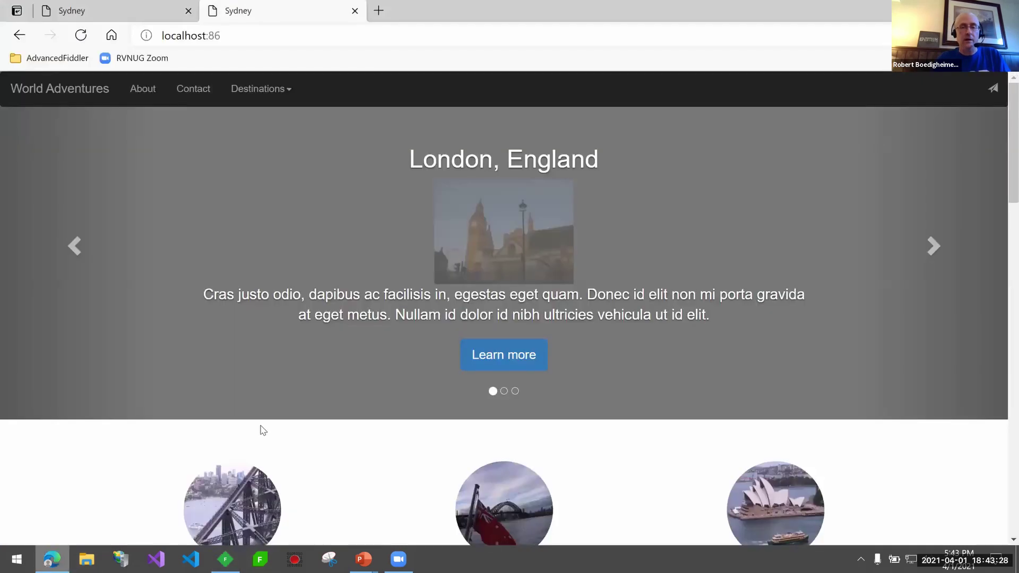
scroll(274, 327, down, 5)
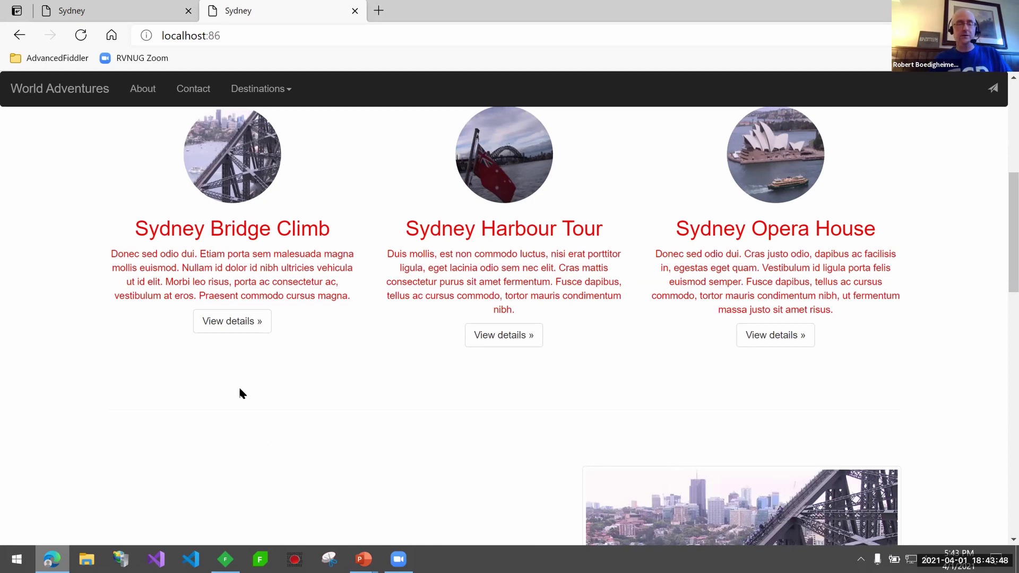
scroll(239, 393, up, 4)
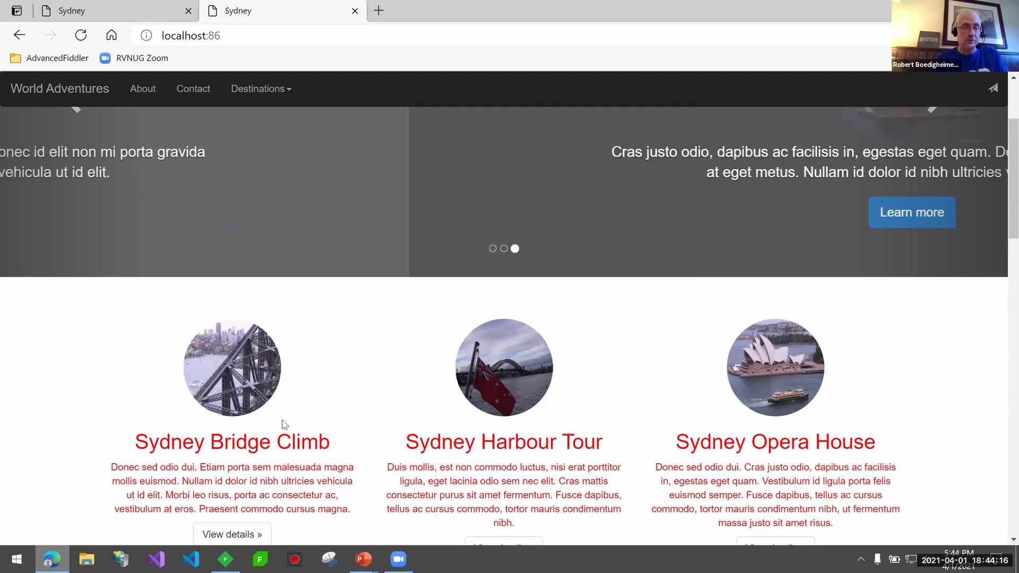
click(238, 559)
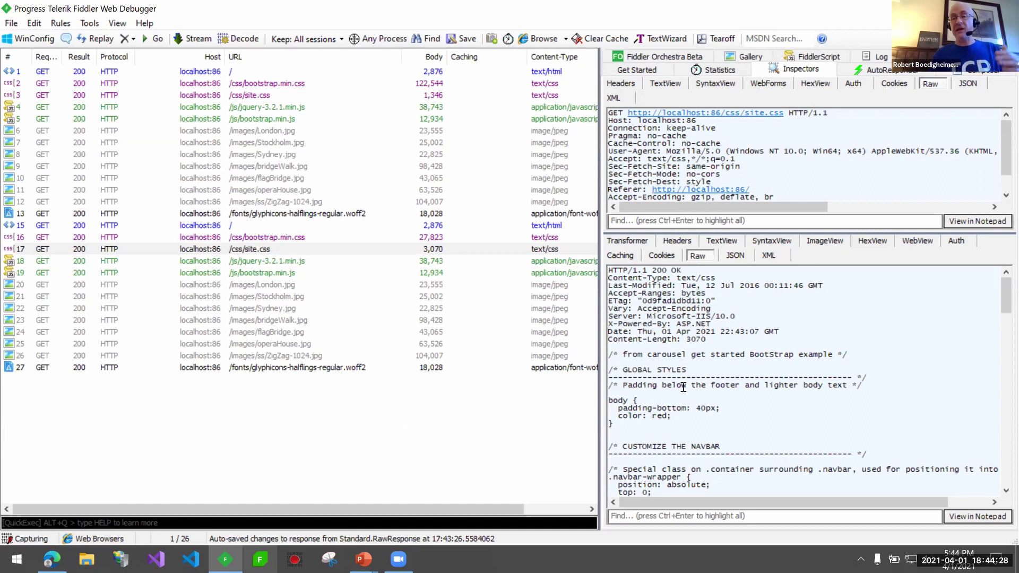
scroll(668, 416, down, 2)
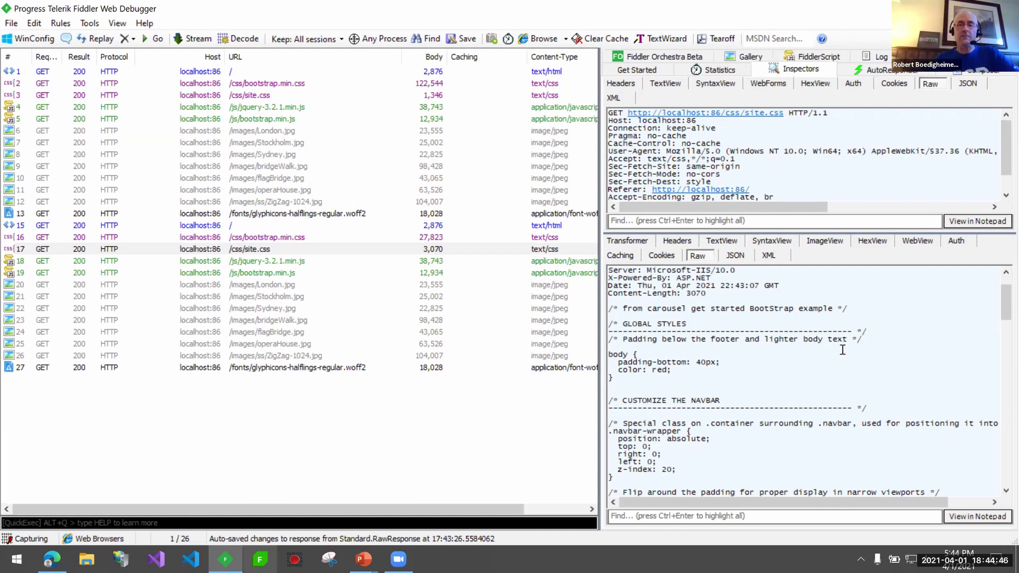
drag(612, 304, 699, 463)
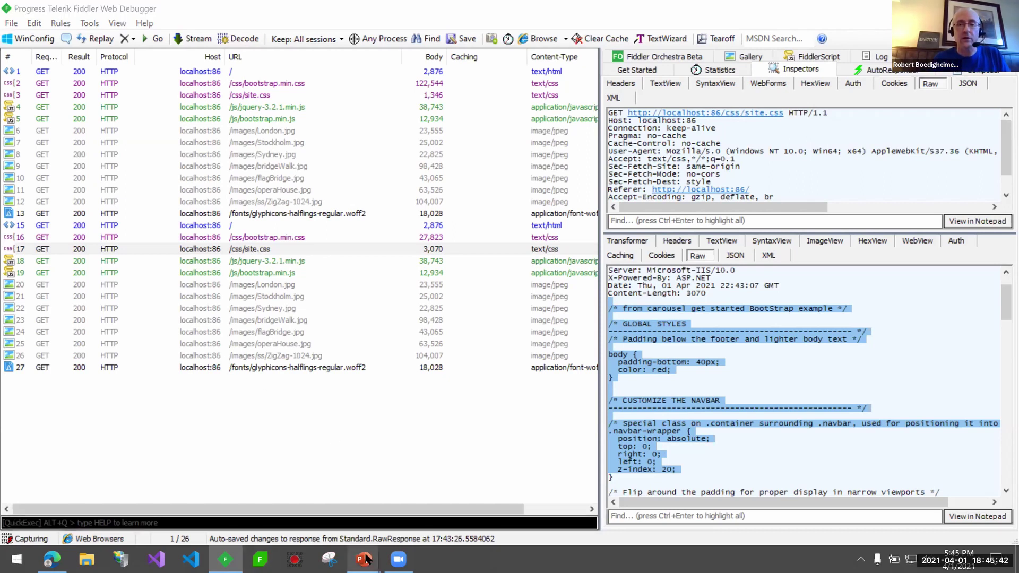
- Resume the PowerPoint slide show and advance from the Composer slide to Auto Responder
mouse_move(365, 559)
click(416, 499)
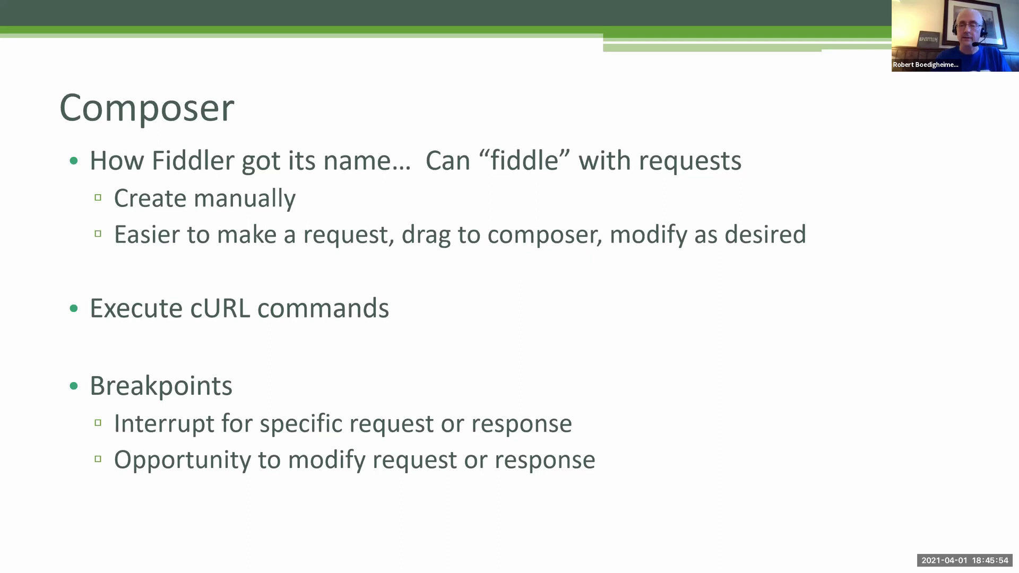
key(Right)
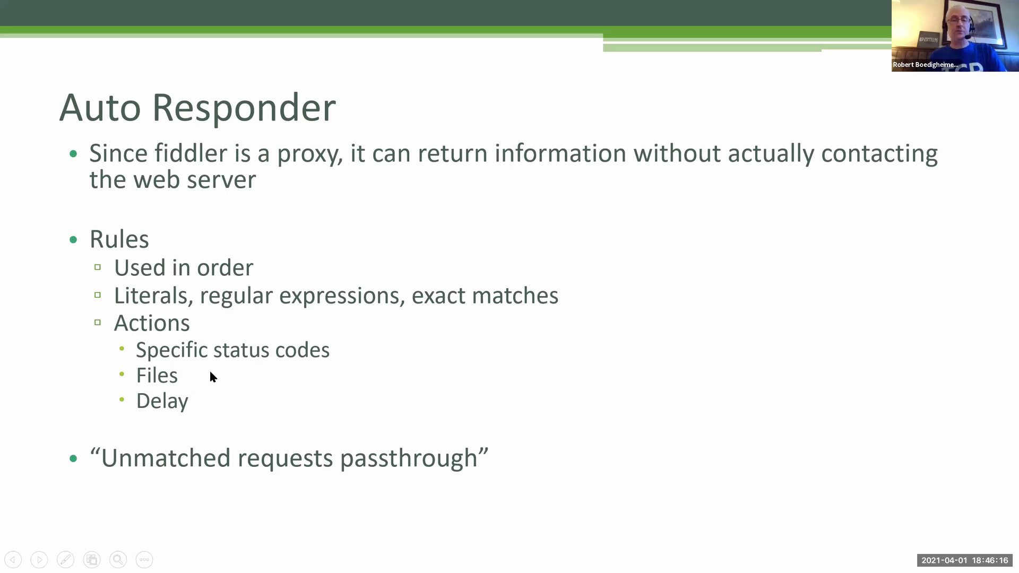
- Clear all captured sessions and reload the page in Edge to capture fresh requests
key(alt+Tab)
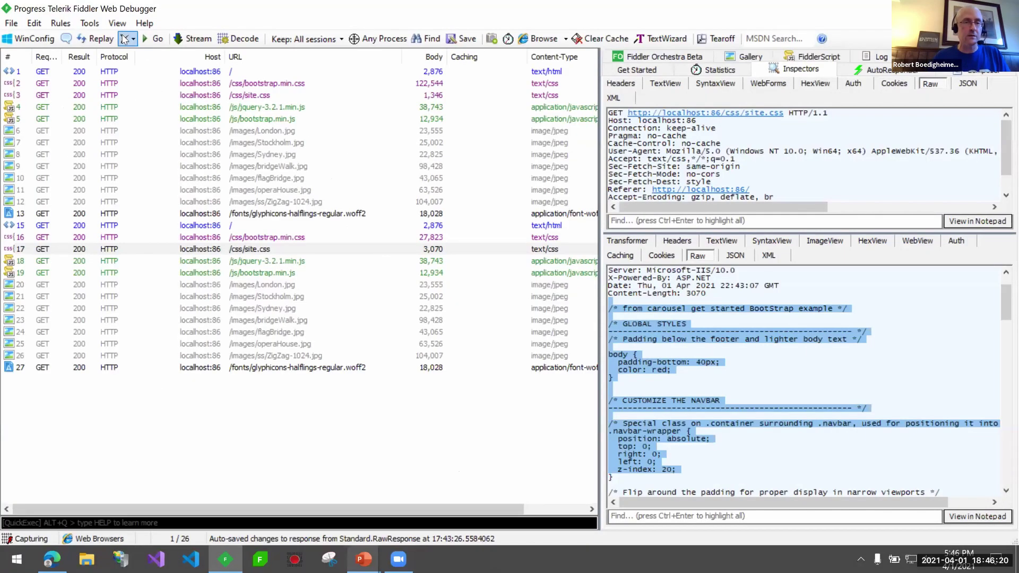
click(124, 40)
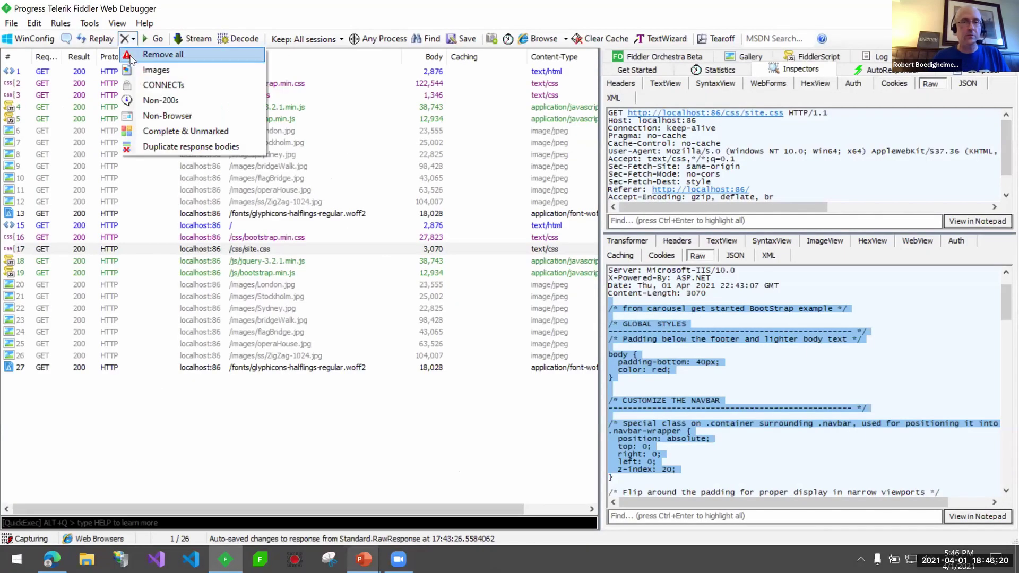
click(154, 55)
click(53, 561)
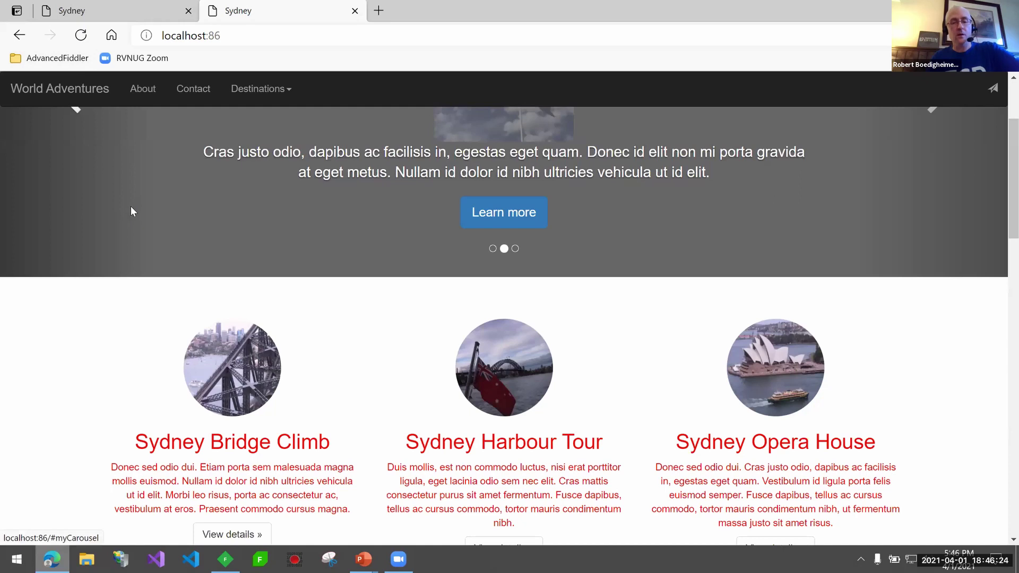
key(F5)
click(227, 558)
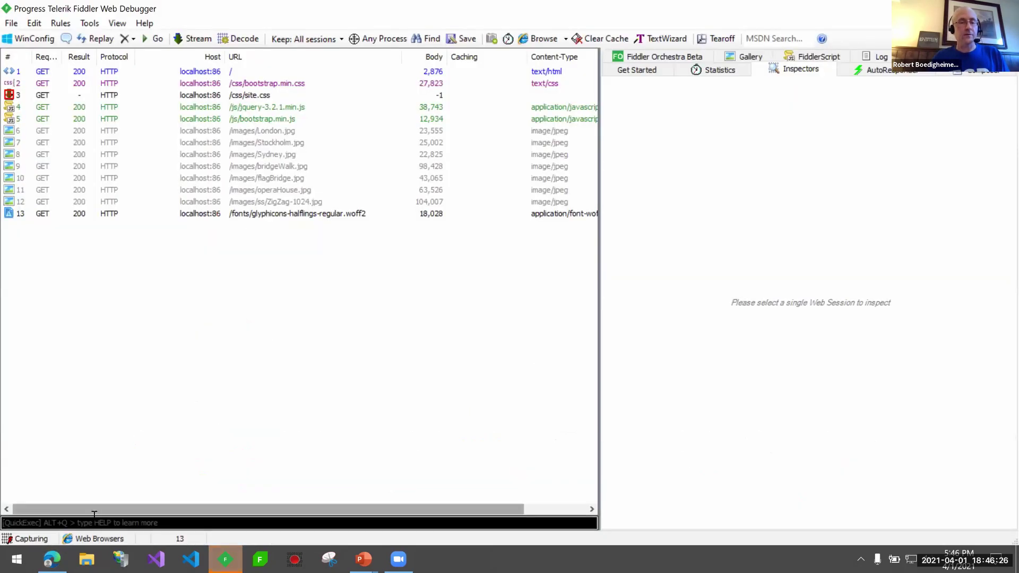
- Remove the site.css response breakpoint with bpafter, release paused session 3, and show AutoResponder
key(Up)
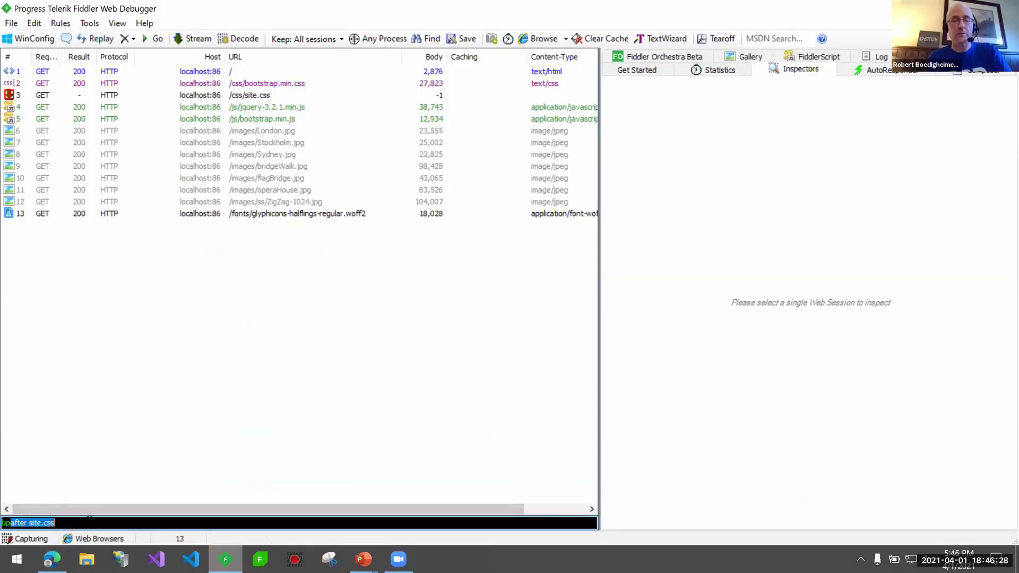
key(BackSpace)
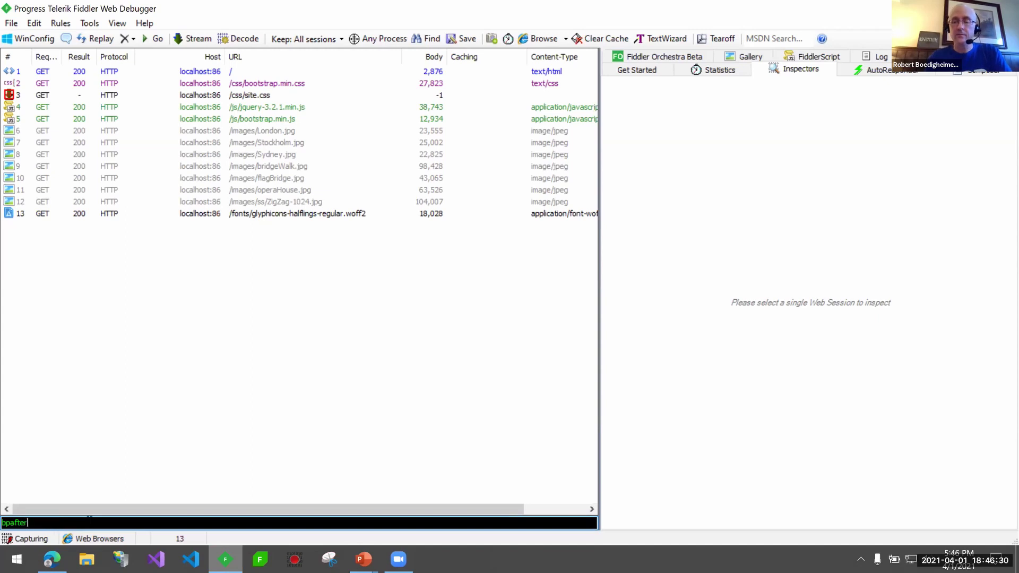
key(Return)
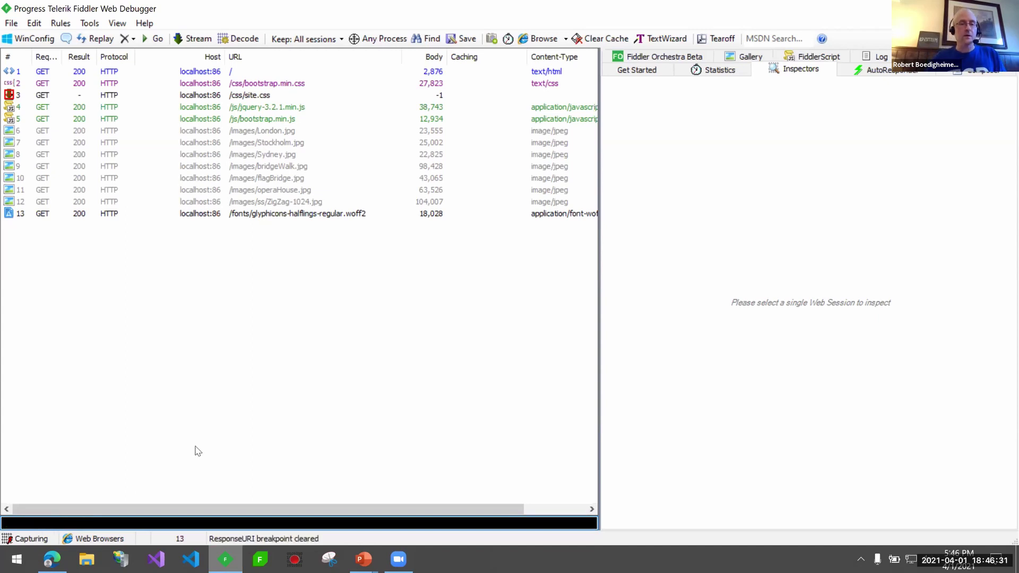
click(215, 96)
click(849, 243)
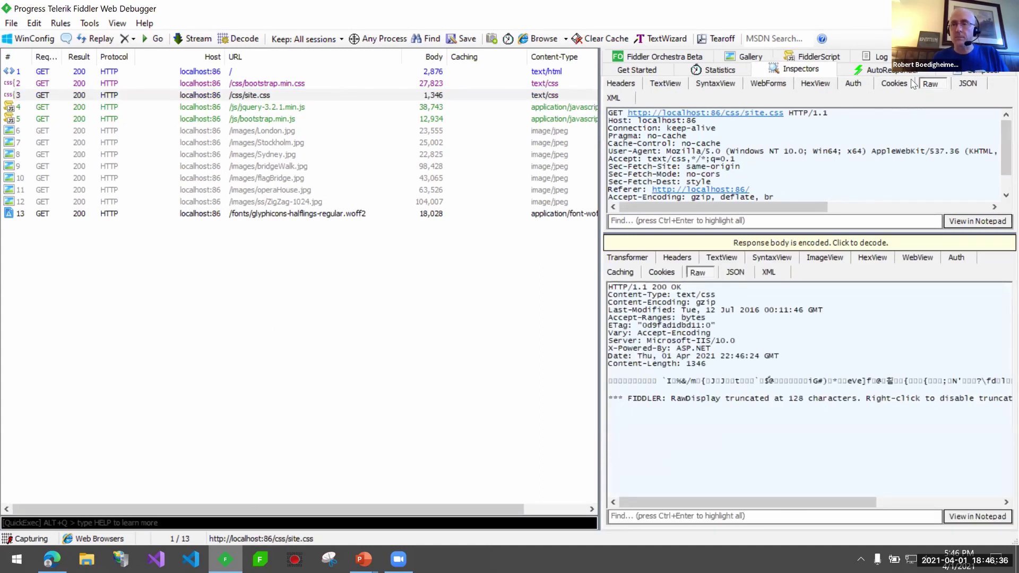
click(895, 73)
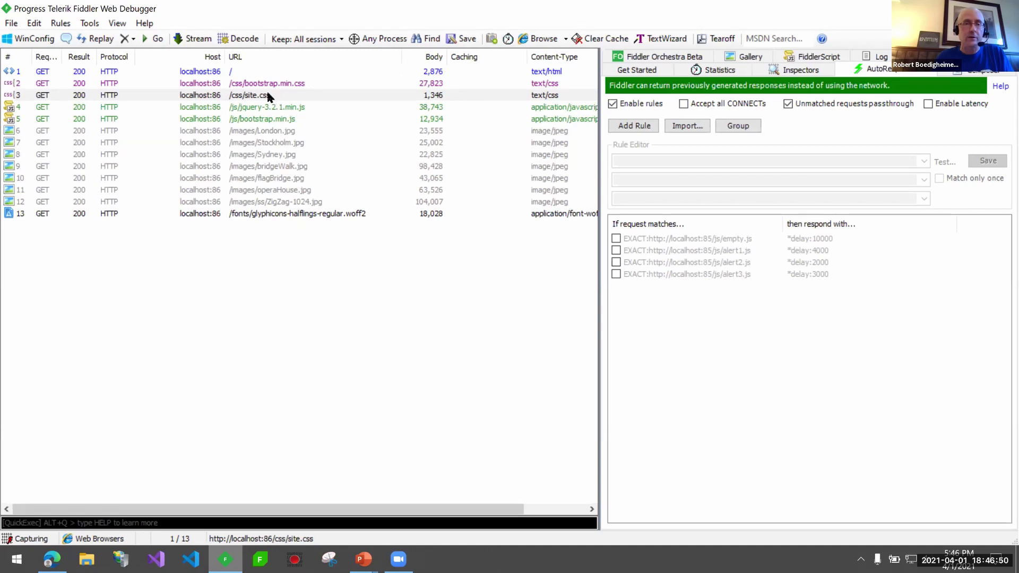
- Add a bootstrap.min.css rule responding with *delay:15000, then reload the localhost:86 page in Edge
drag(273, 85, 795, 342)
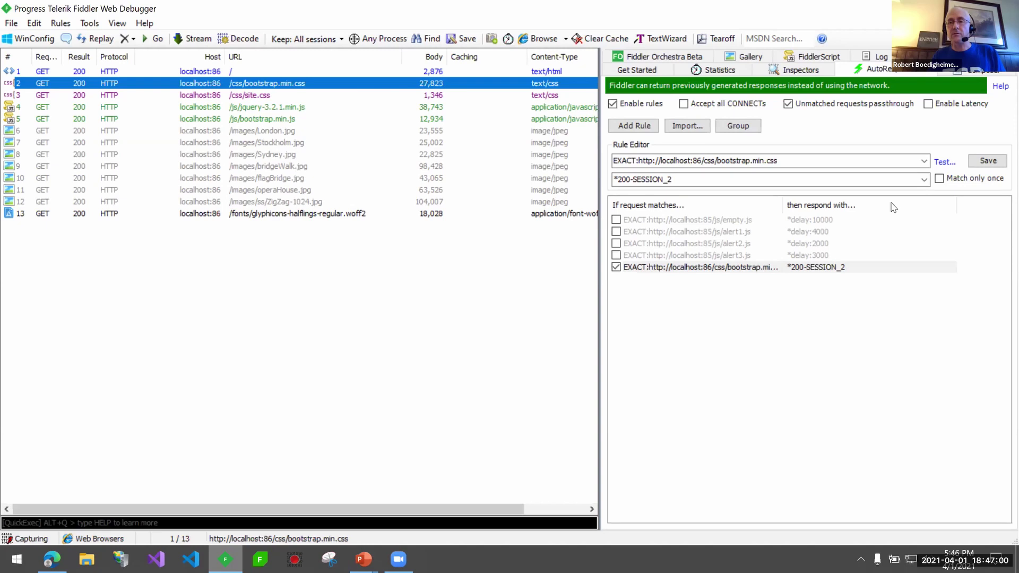
click(925, 180)
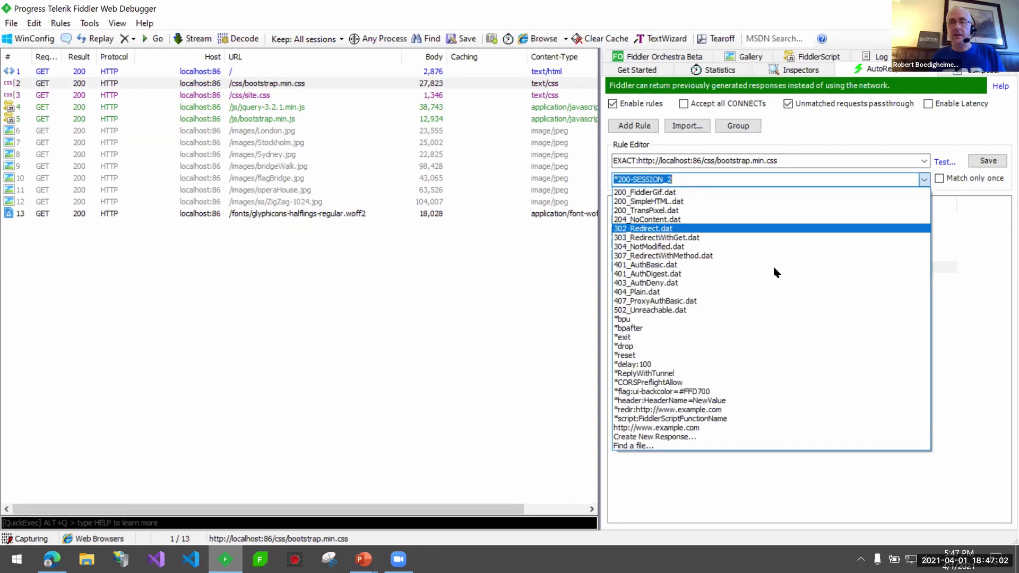
click(653, 365)
click(665, 181)
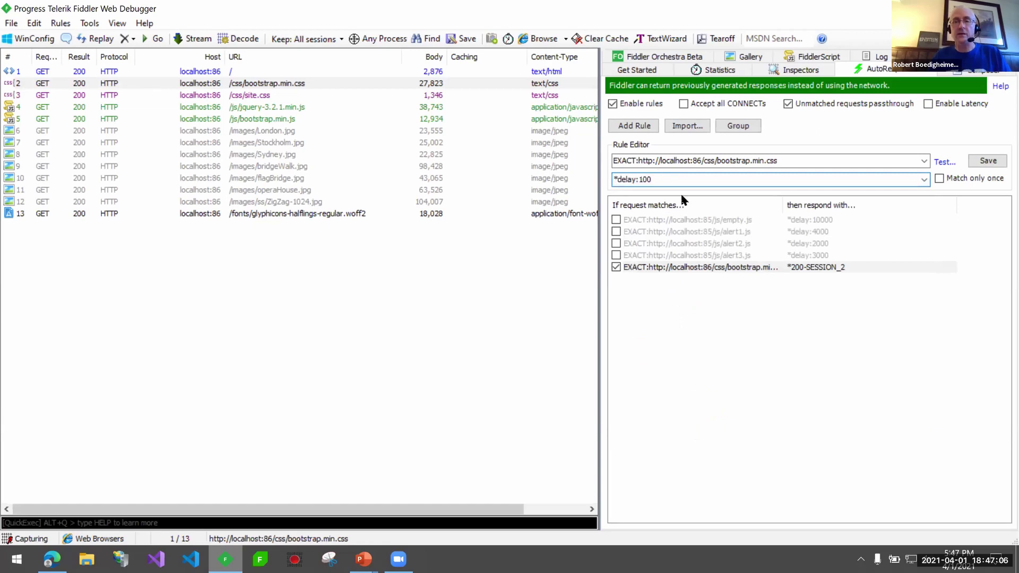
key(BackSpace)
key(BackSpace)
text(5000)
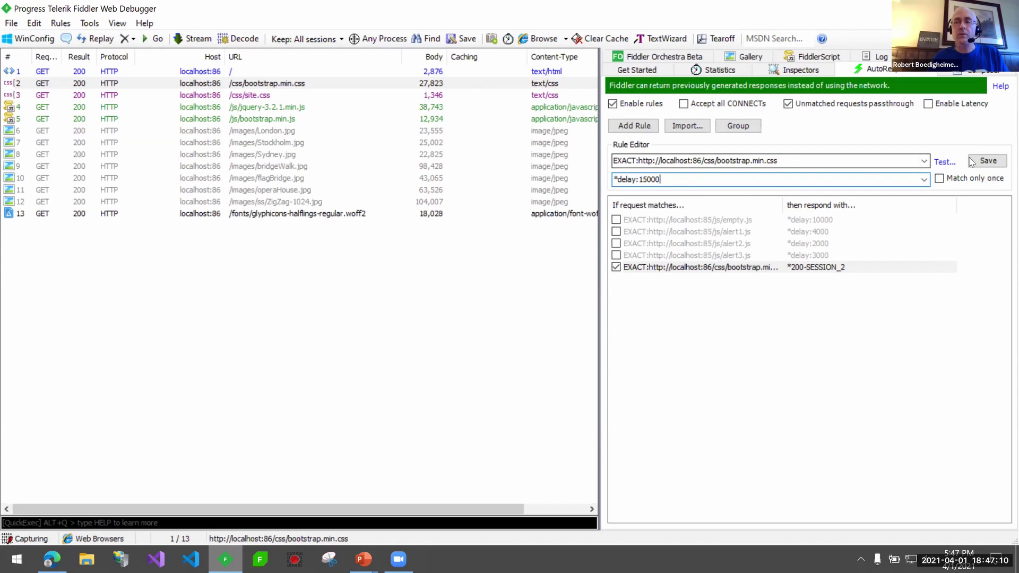
key(Return)
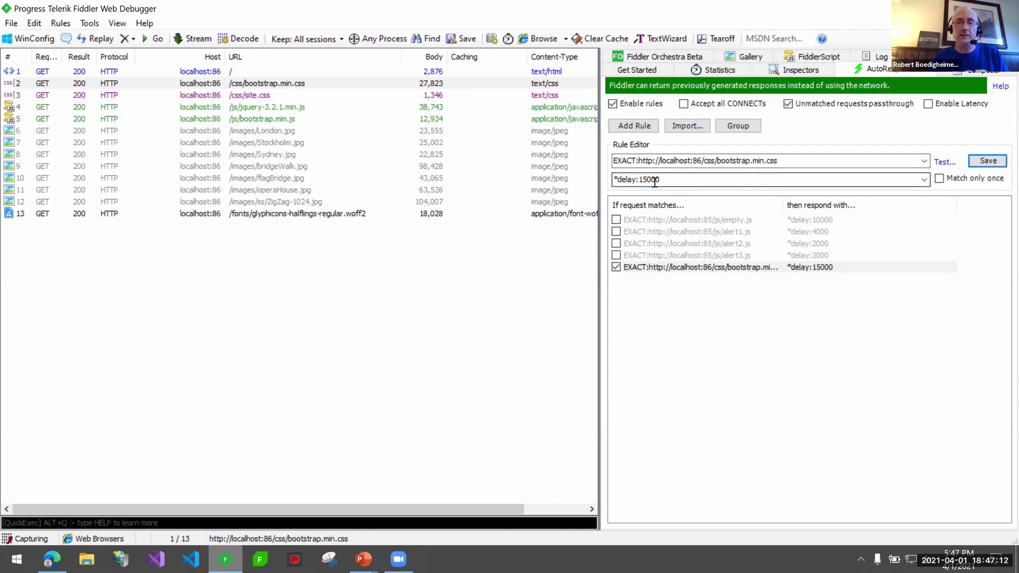
click(61, 559)
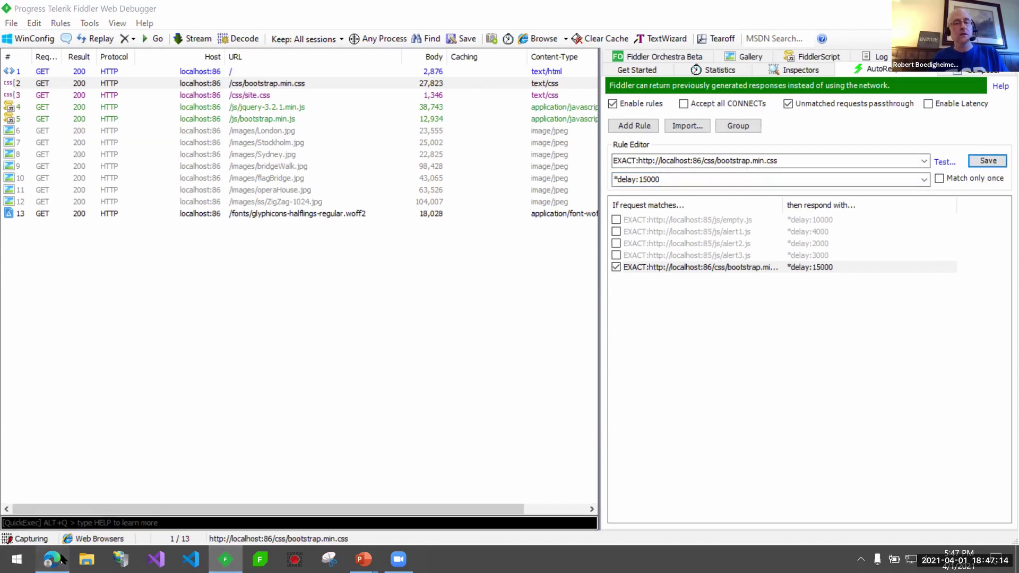
key(F5)
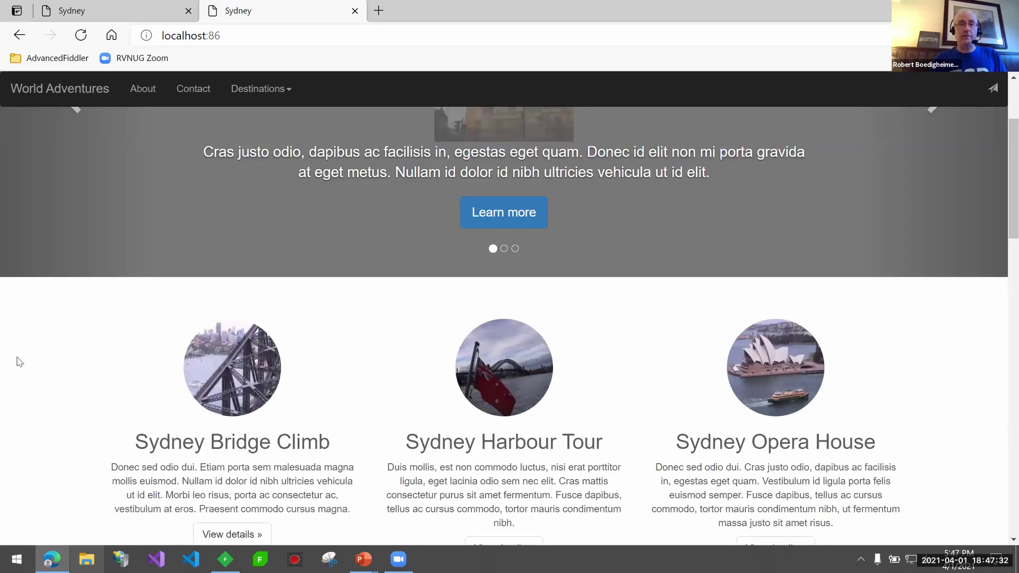
- Scroll the reloaded page back to the top, then return to Fiddler's session list
scroll(87, 234, up, 3)
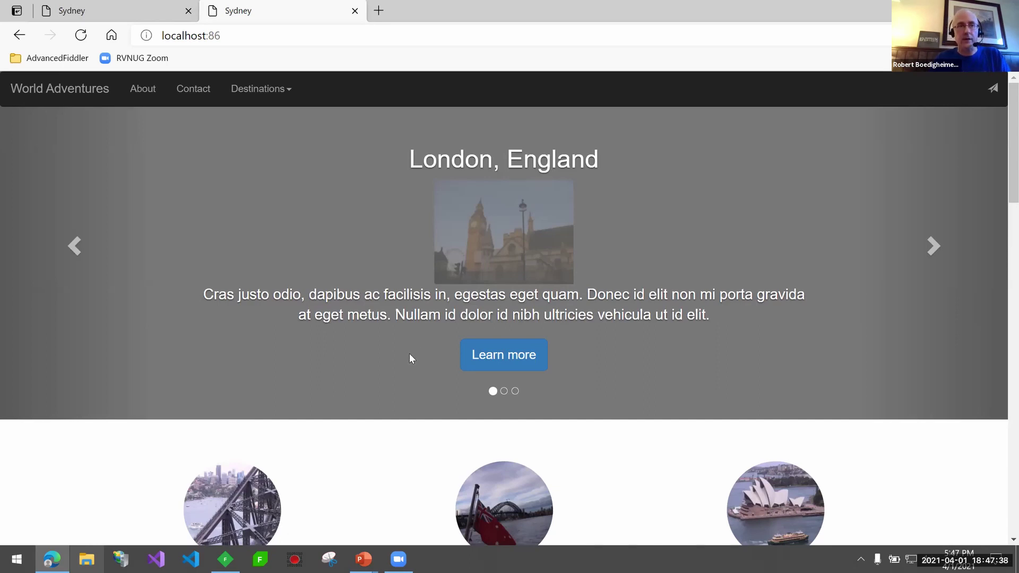
click(235, 559)
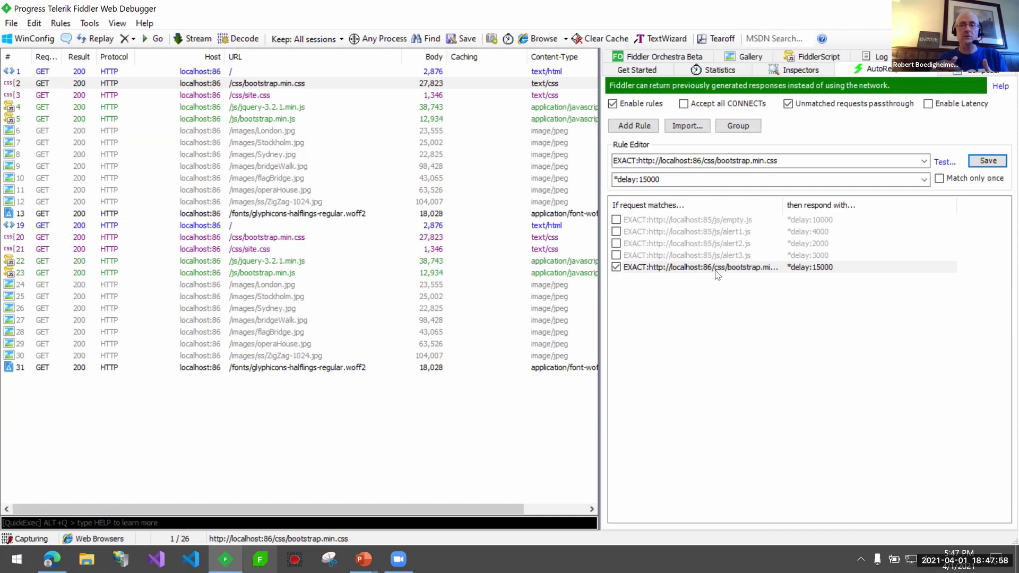
- Disable the bootstrap.min.css delay rule and unlock session 19 for editing
click(616, 267)
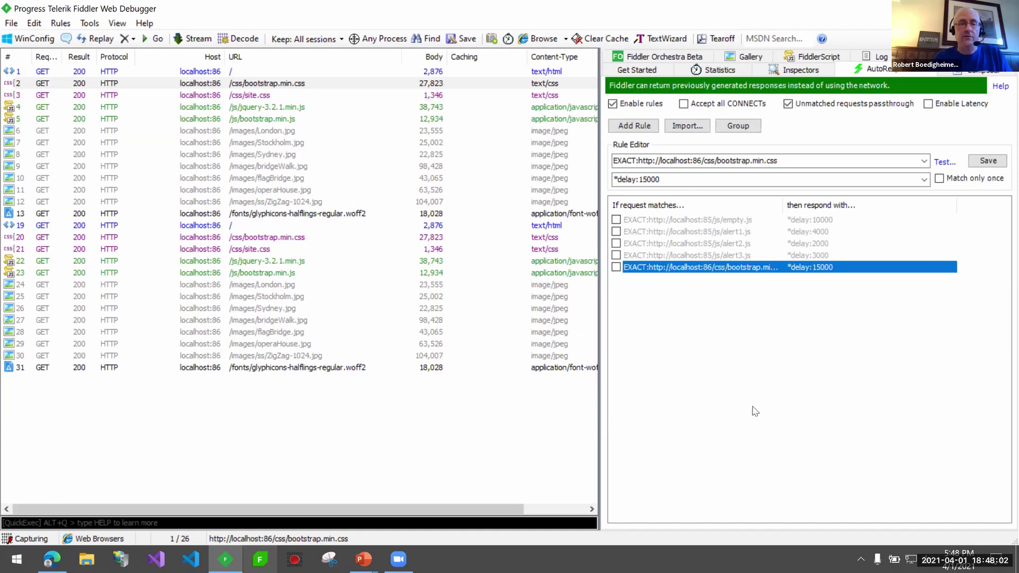
right_click(217, 227)
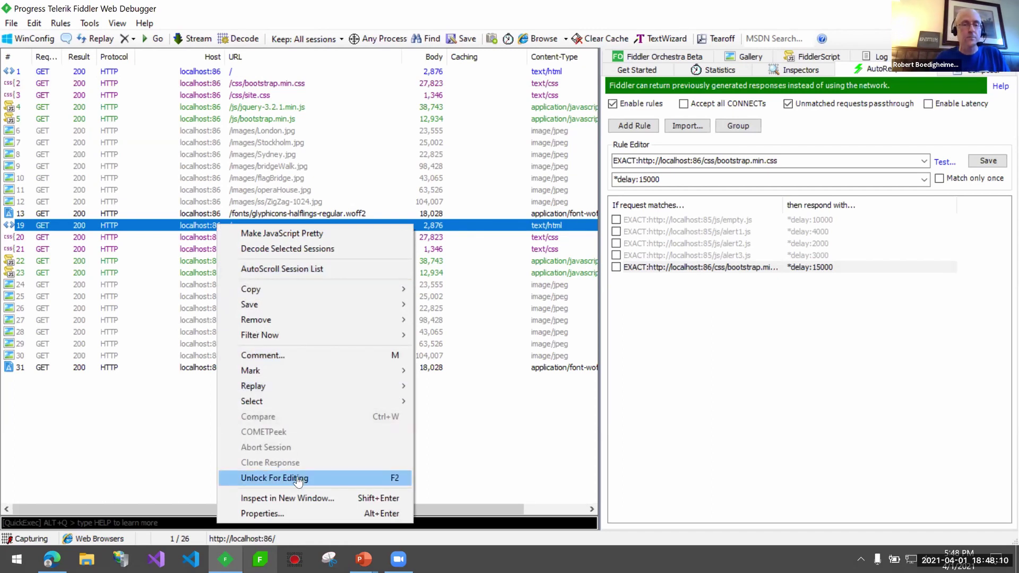
click(185, 369)
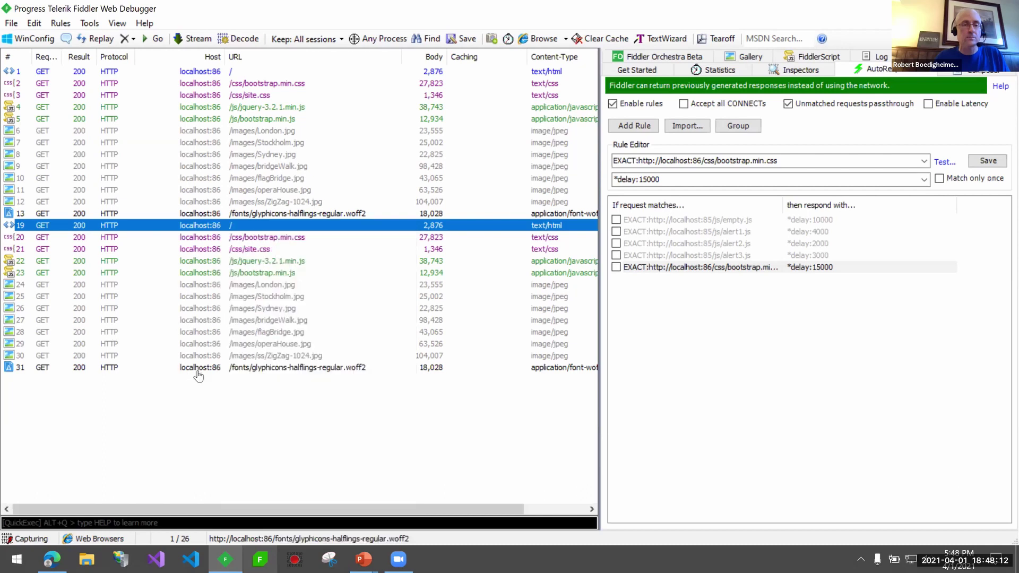
right_click(229, 231)
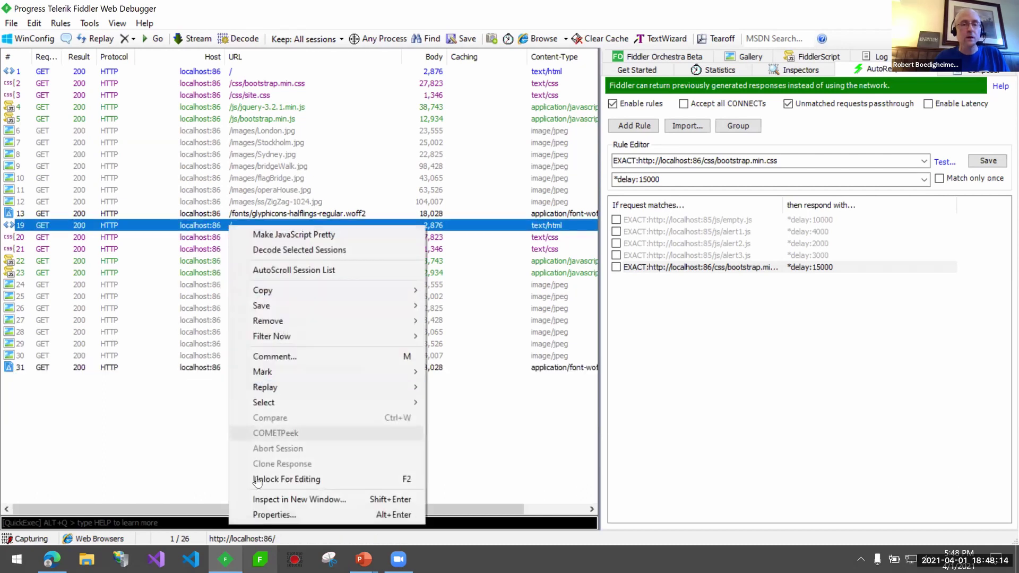
click(281, 479)
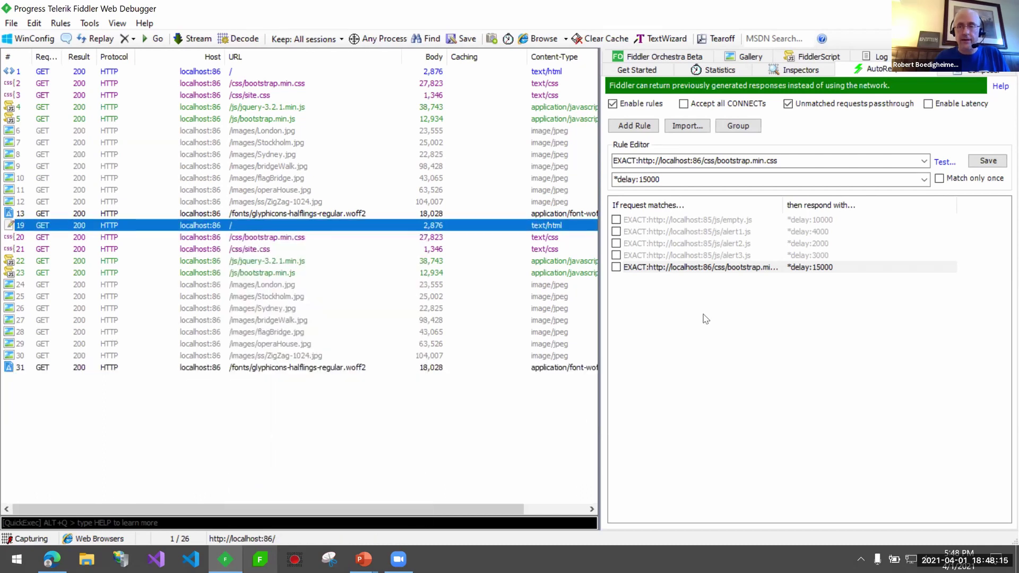
- Decode session 19's raw response, change its page title to 'Sydney - Hello', and relock it
click(802, 70)
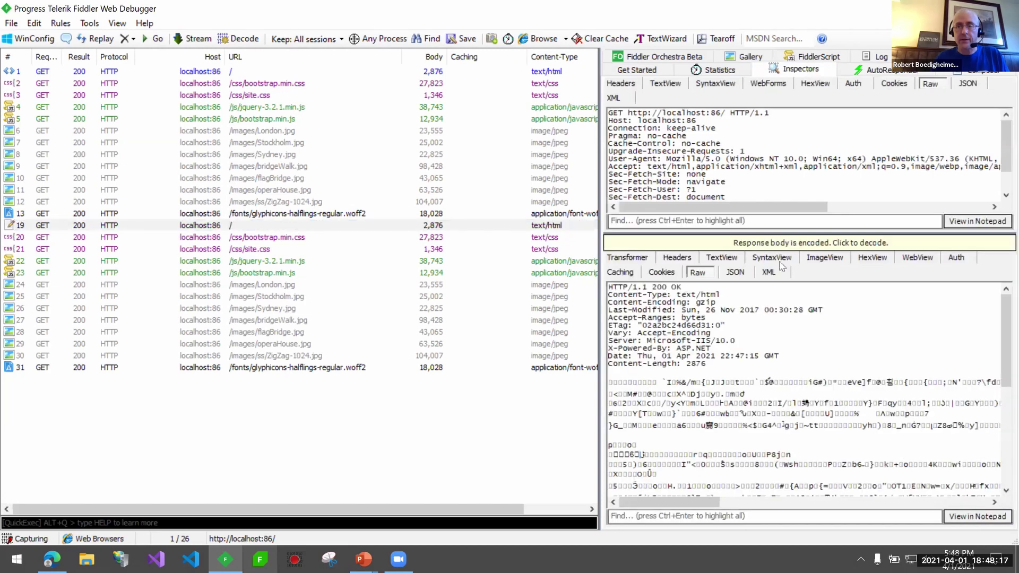
click(820, 243)
click(696, 397)
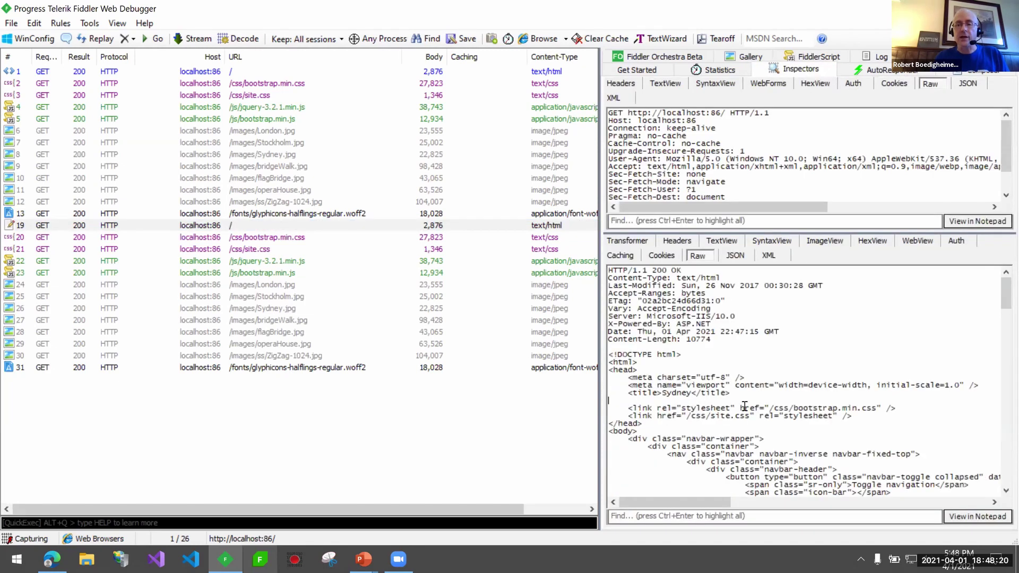
click(694, 393)
text(- )
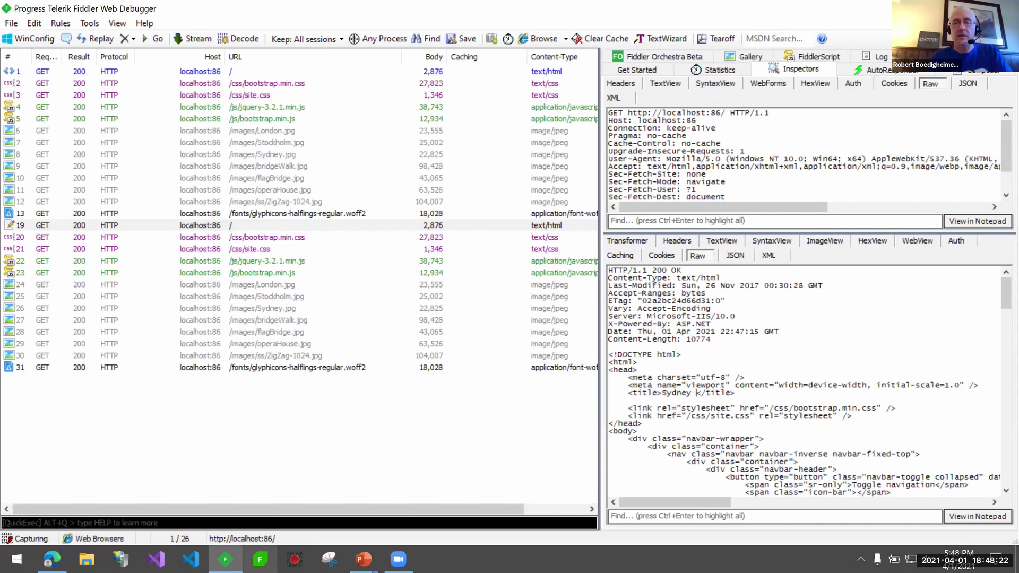
text(Hello)
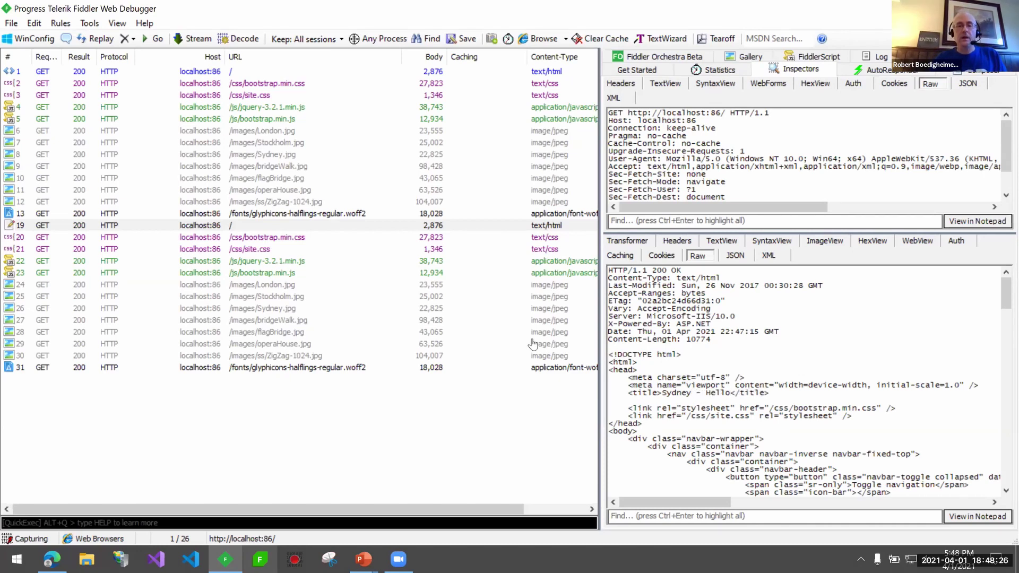
right_click(295, 227)
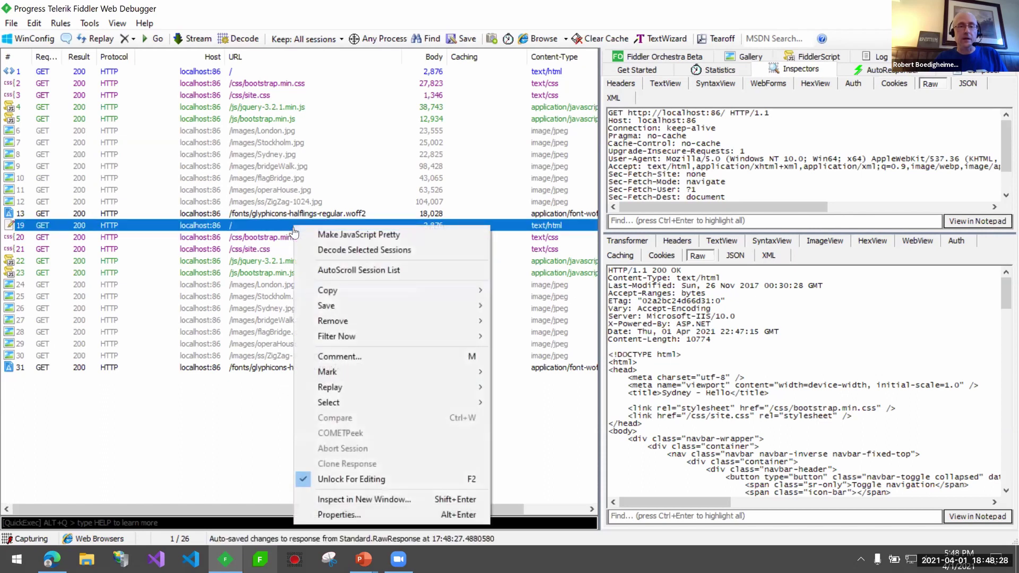
click(345, 480)
click(879, 69)
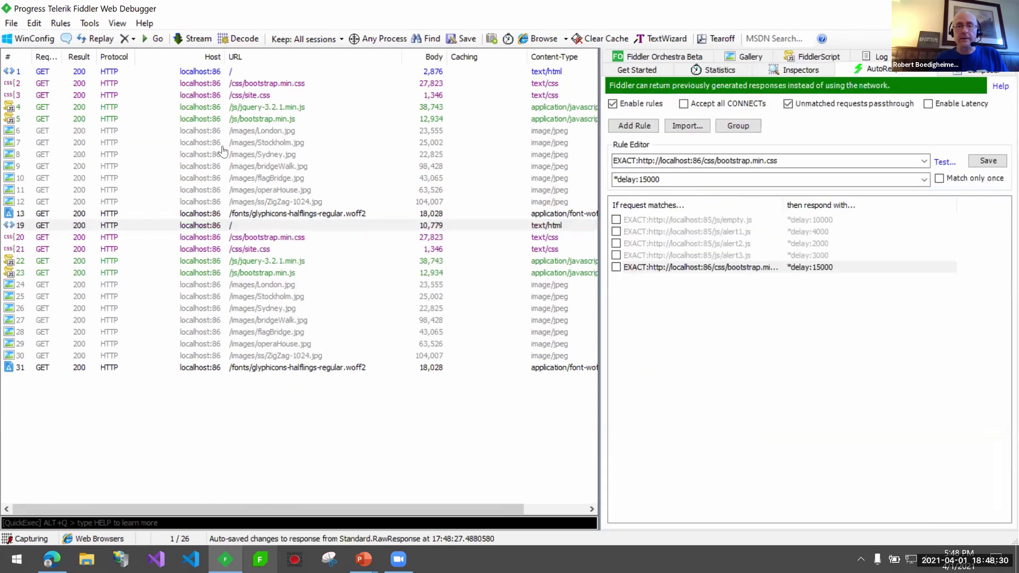
- Add a rule serving session 19 for localhost:86/ and confirm Edge's tab reads 'Sydney - Hello'
drag(198, 225, 676, 325)
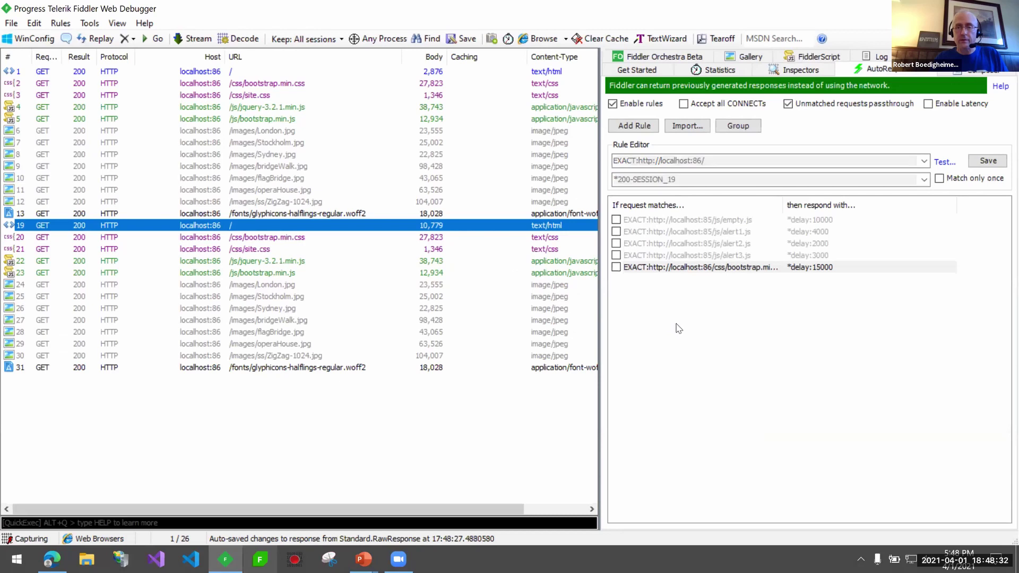
click(68, 559)
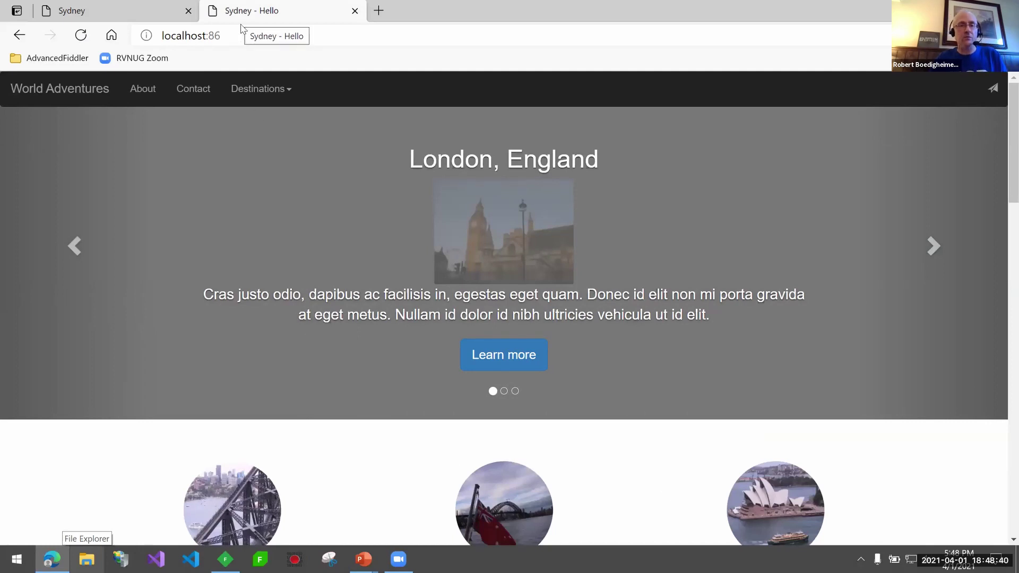
click(188, 11)
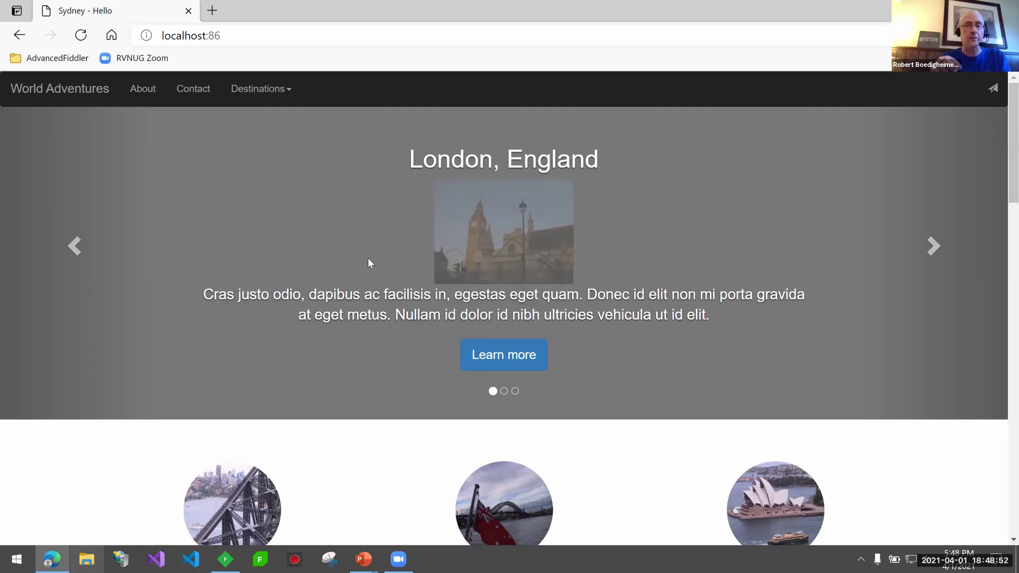
click(228, 559)
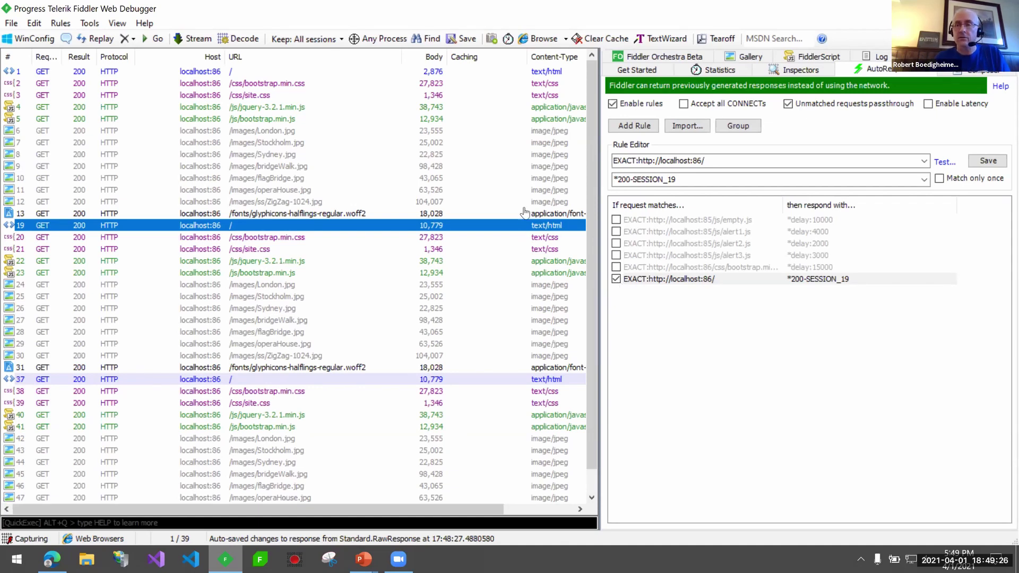
- Add a bootstrap.min.js rule from session 41 that responds with 404_Plain.dat
click(924, 180)
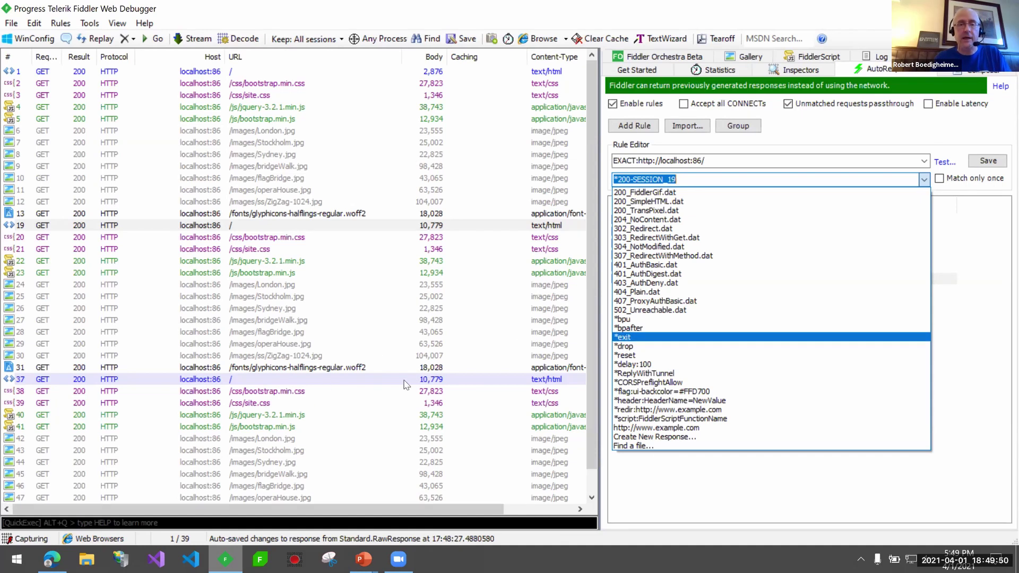
click(268, 432)
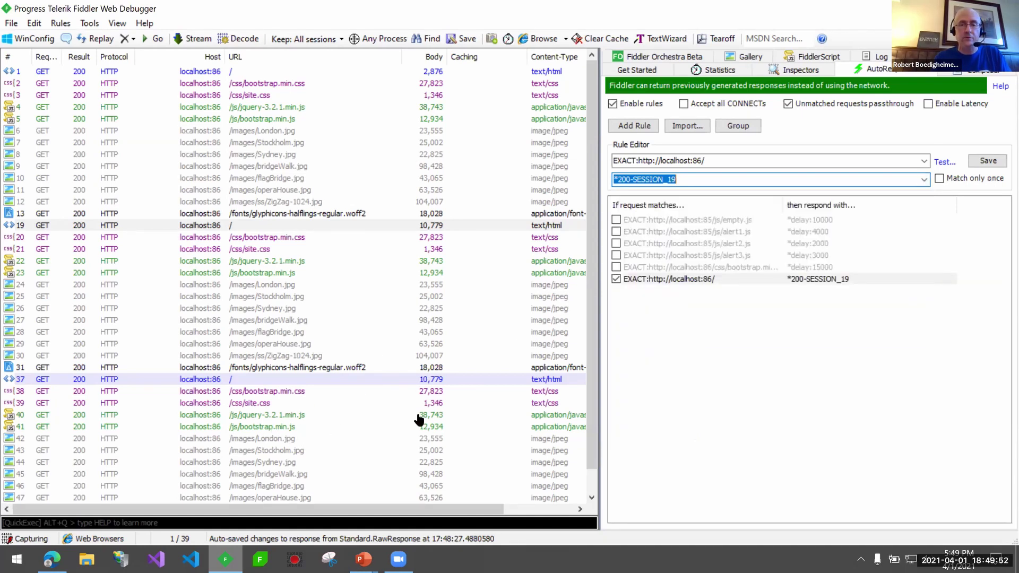
drag(269, 428, 659, 334)
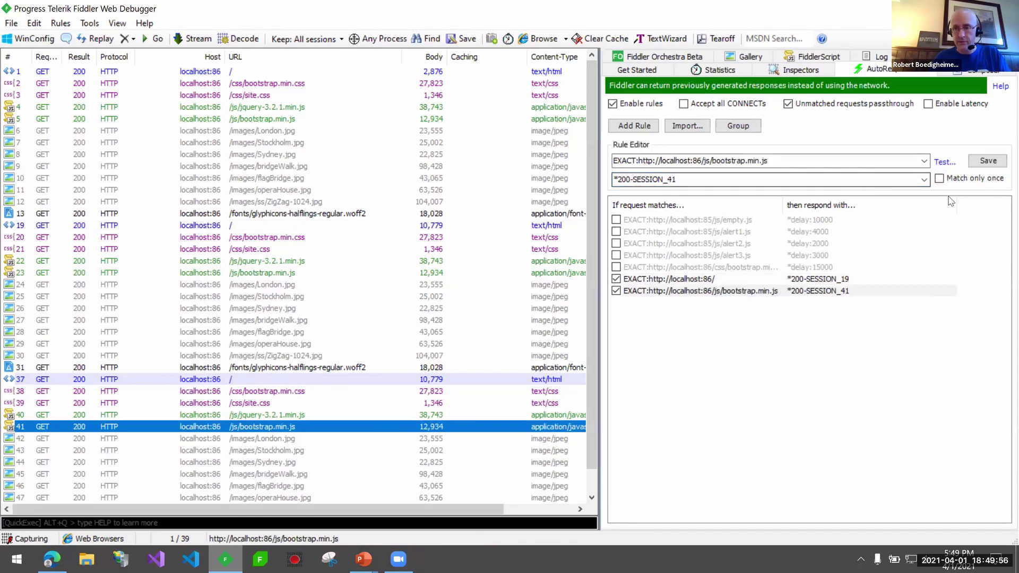
click(925, 179)
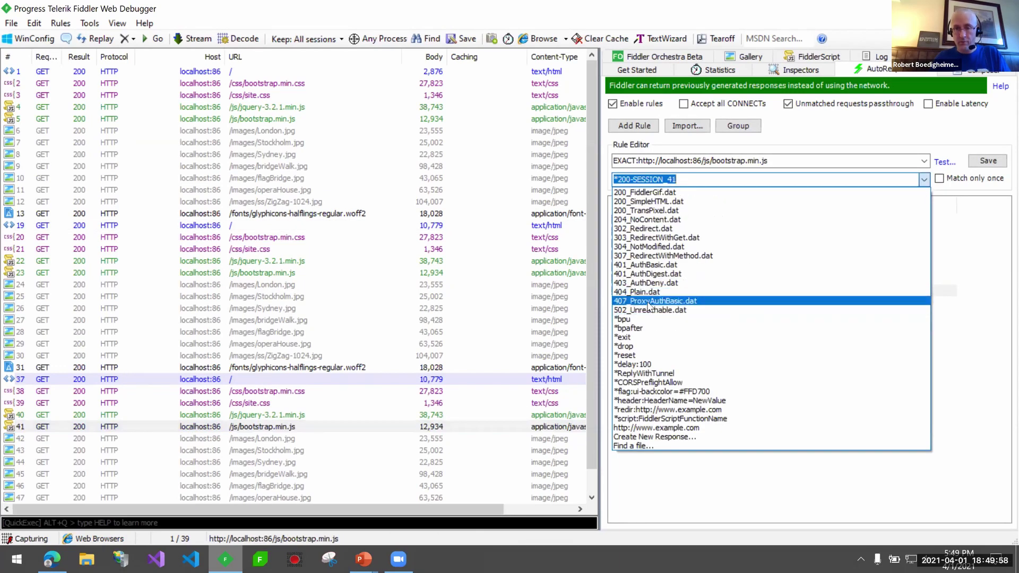
click(653, 292)
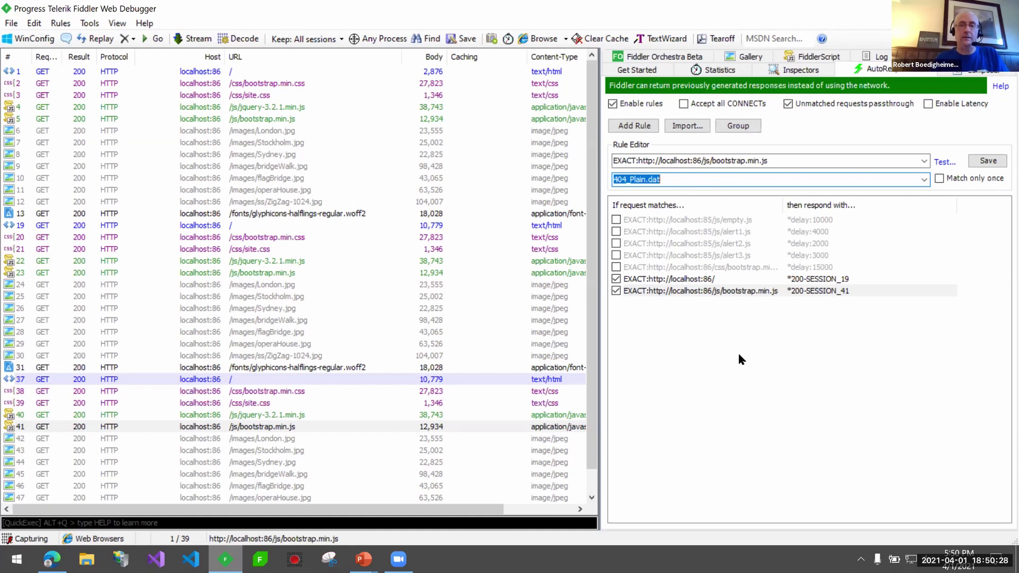
- Disable both localhost:86 rules and bring the Auto Responder slide back full screen
click(616, 278)
click(623, 291)
click(616, 291)
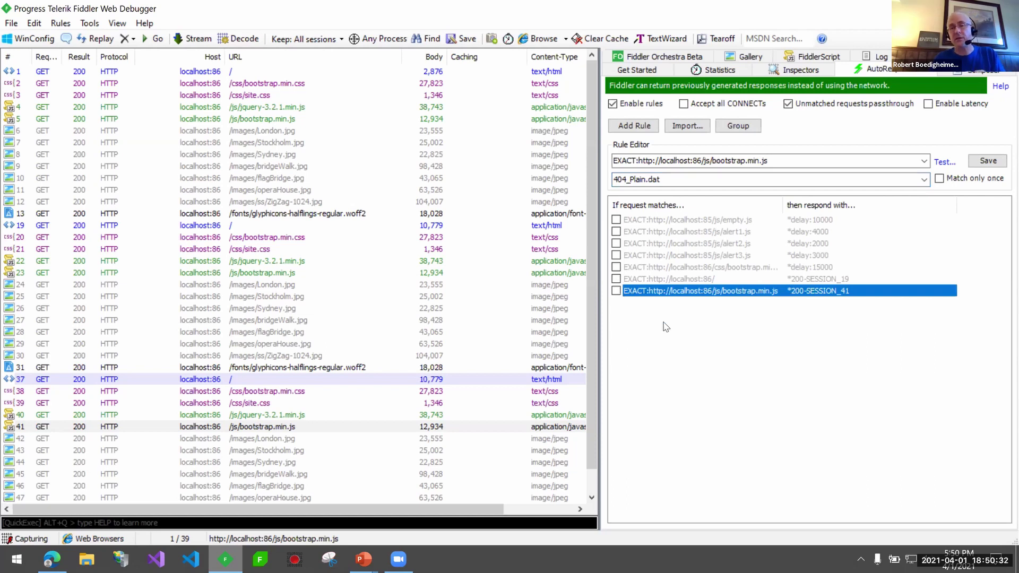
click(363, 559)
click(439, 499)
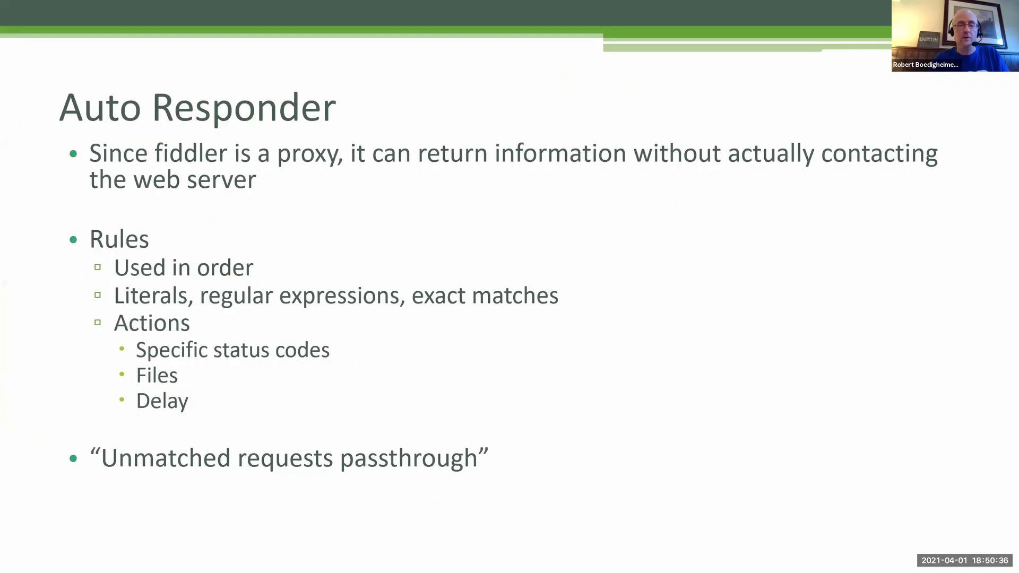
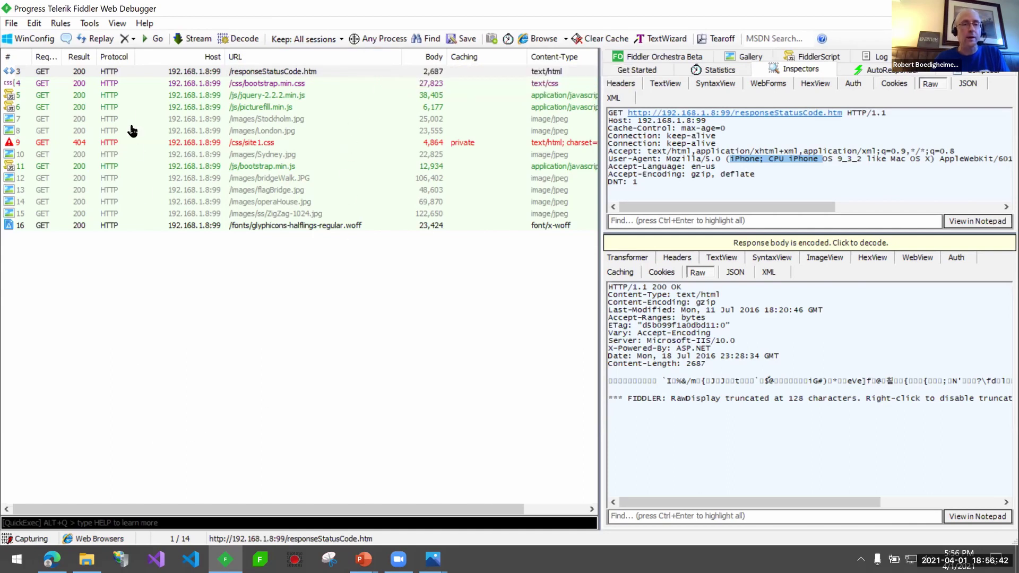
- Remove all captured sessions so Fiddler's session list is empty
click(132, 40)
click(140, 52)
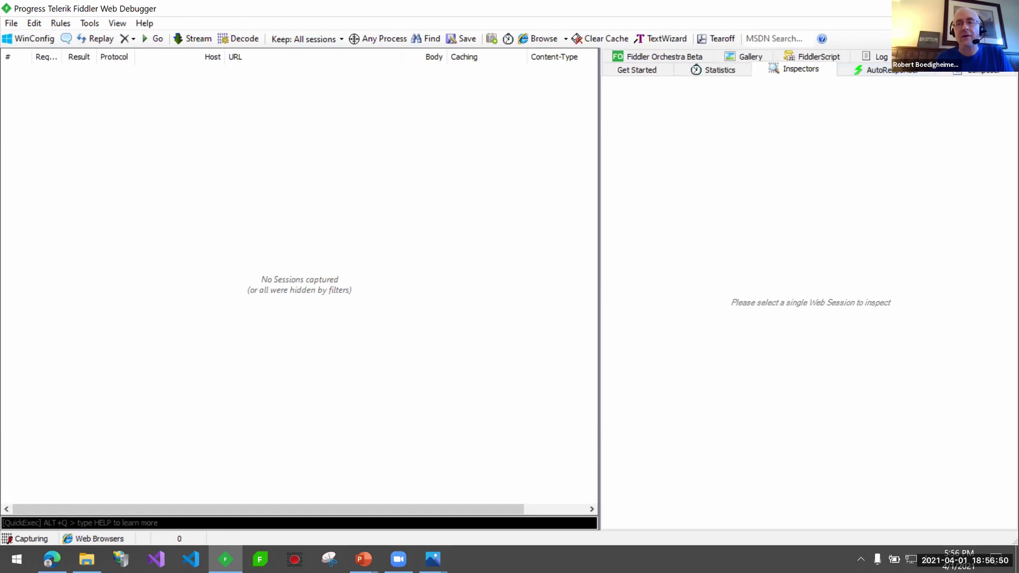
- Enable Use Filters, try the 'Show only traffic from' process list, then switch that restriction off
click(911, 56)
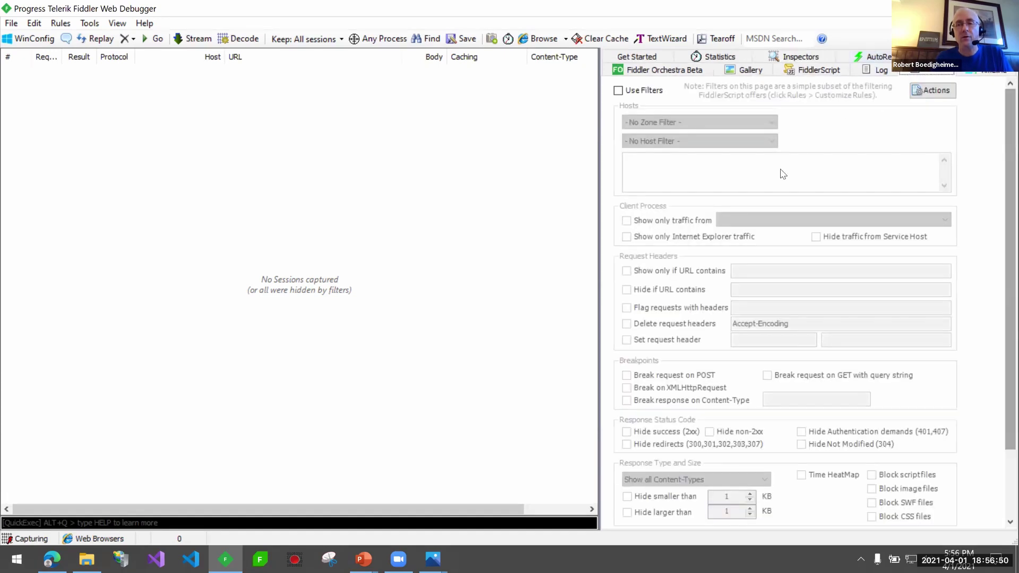
click(619, 91)
click(664, 220)
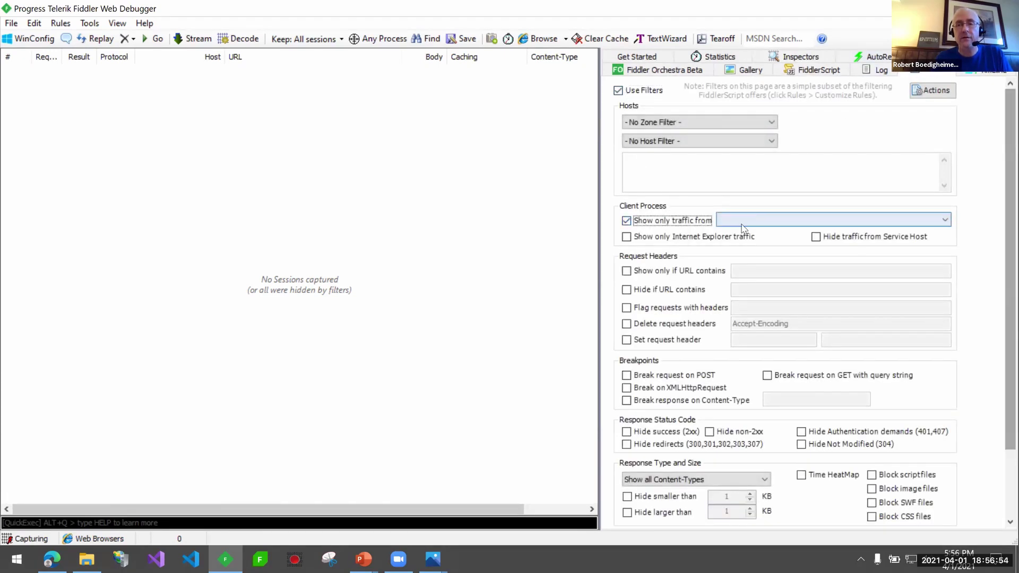
click(743, 220)
scroll(829, 372, up, 5)
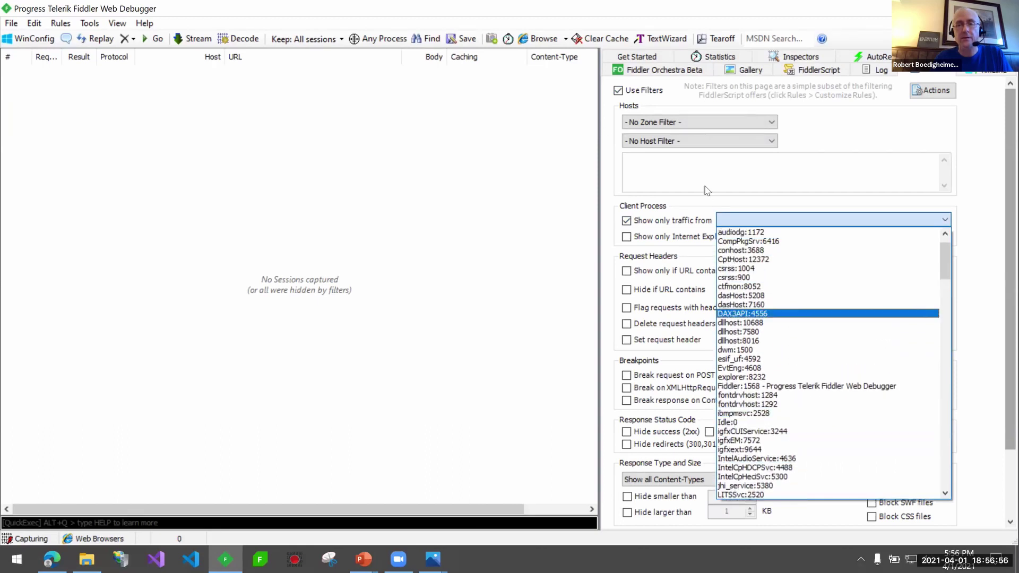
click(558, 102)
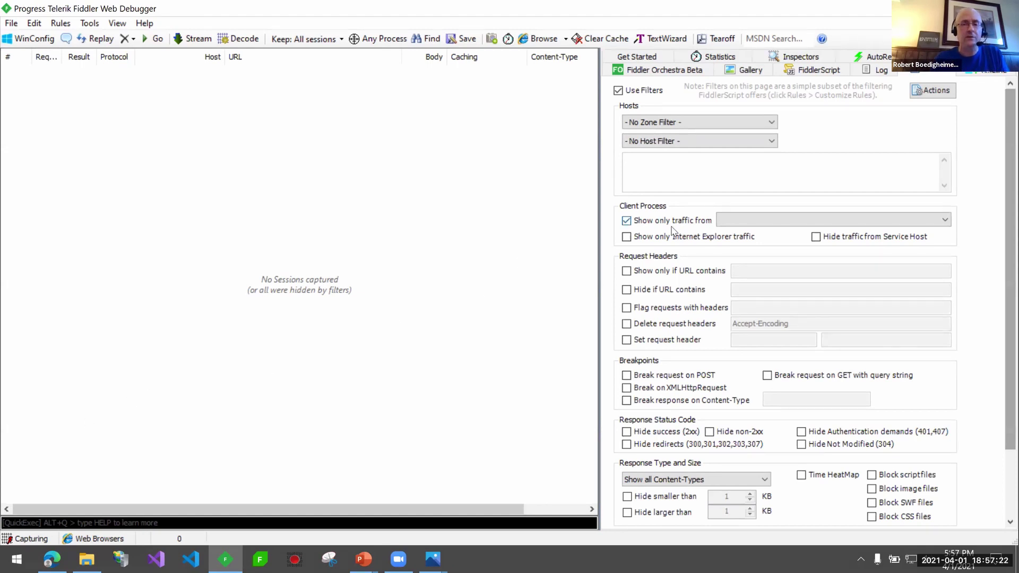
click(628, 222)
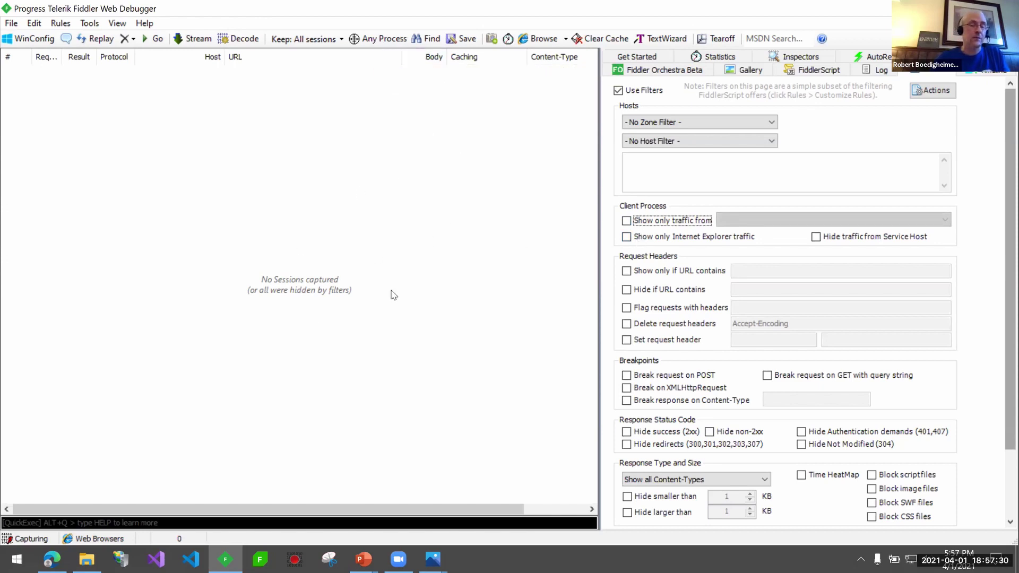
- Reload localhost:86 in Edge with F5 to capture its 13 sessions, then pause Fiddler capturing
click(52, 560)
key(F5)
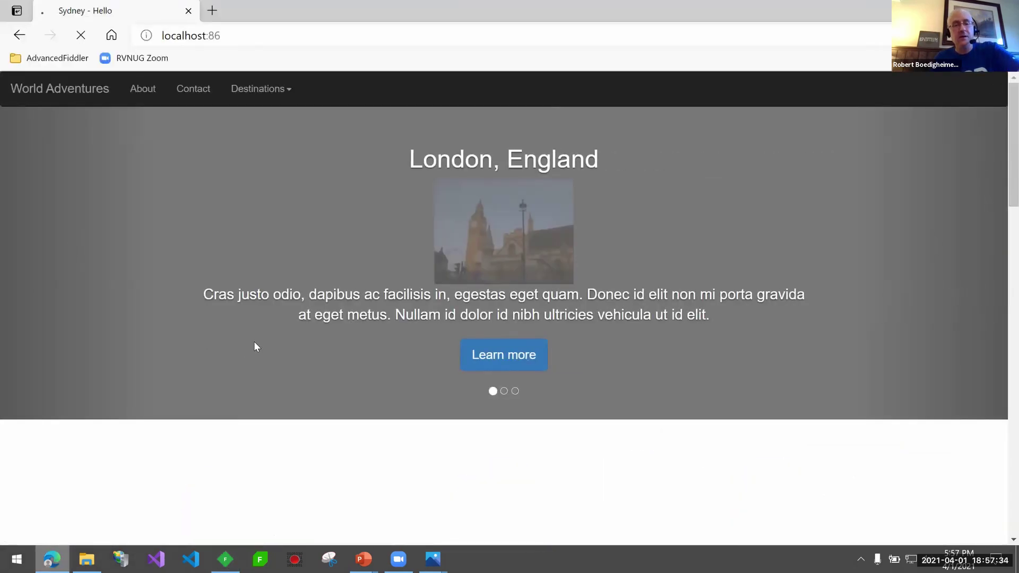
click(239, 559)
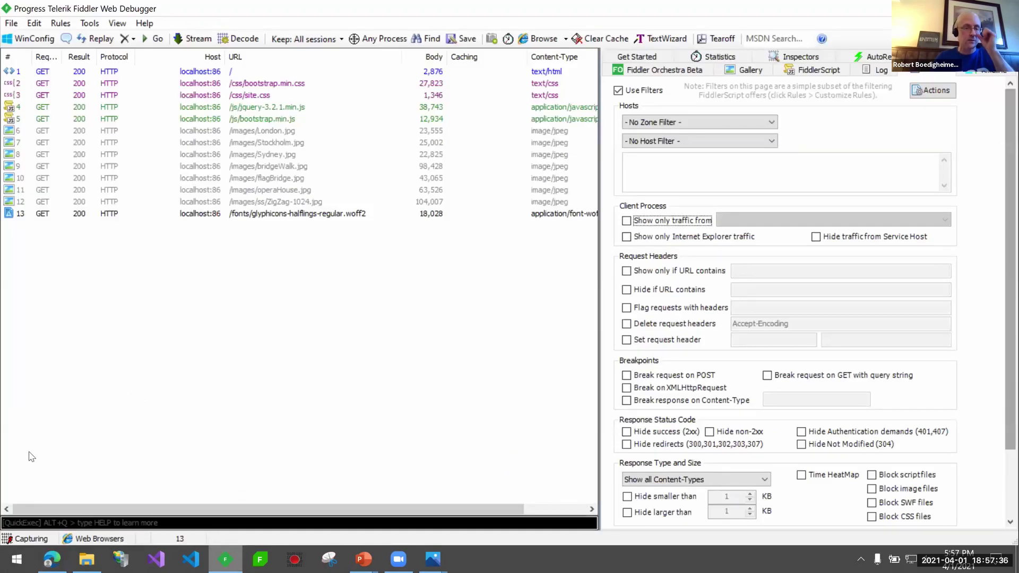
click(32, 540)
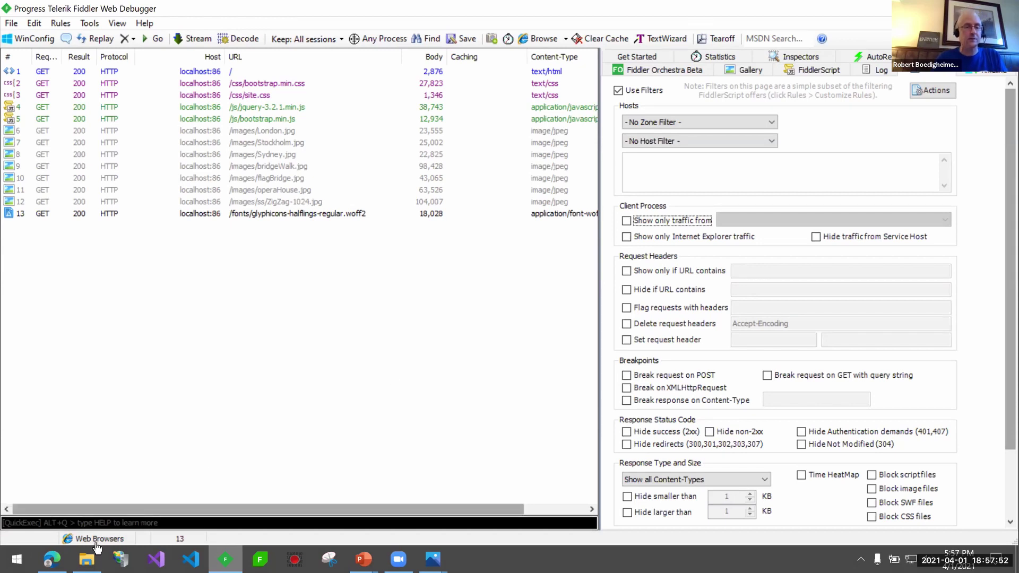
- Check the Sydney page in Edge, then turn Fiddler's traffic capture back on
click(52, 560)
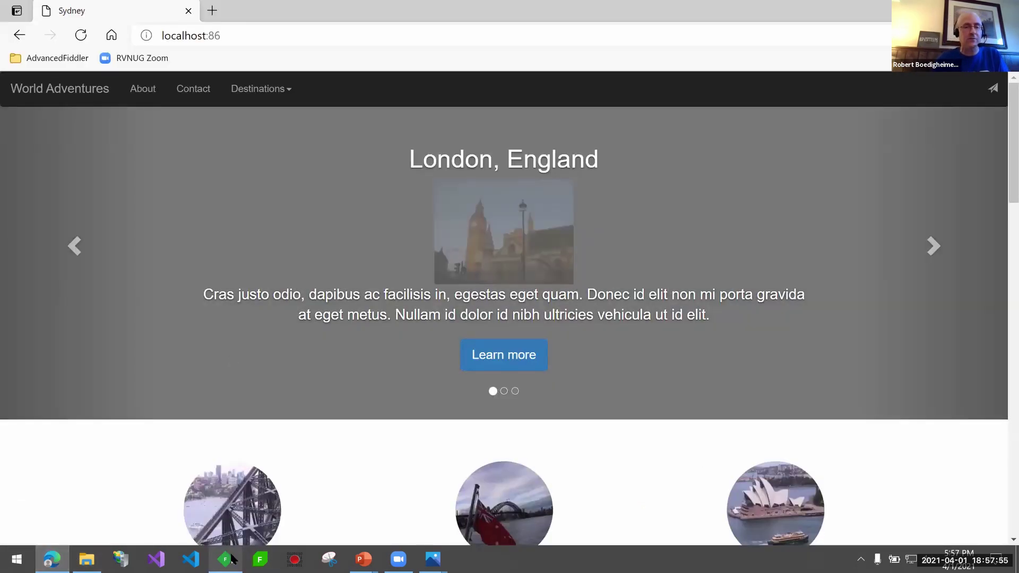
click(232, 560)
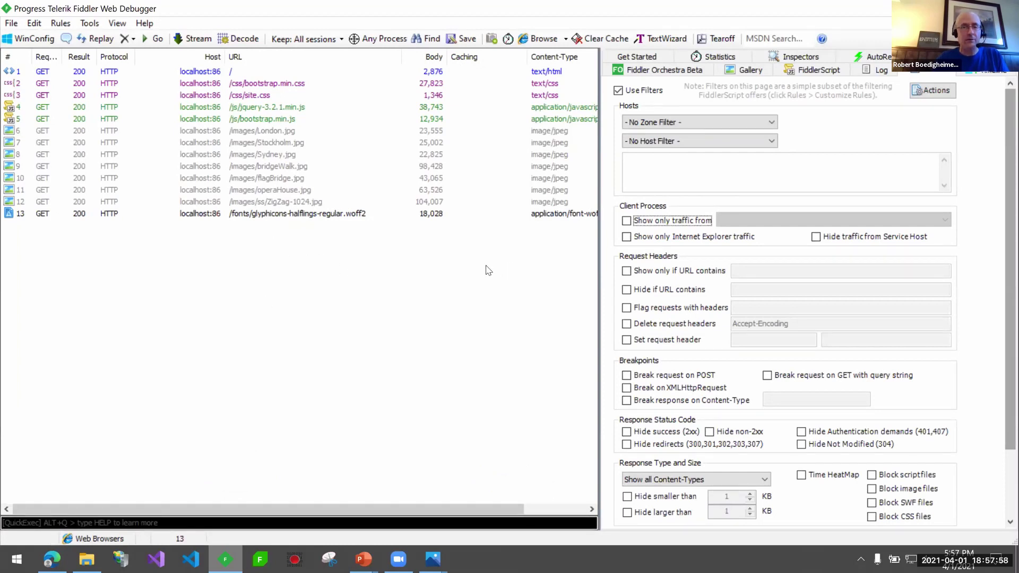
click(35, 538)
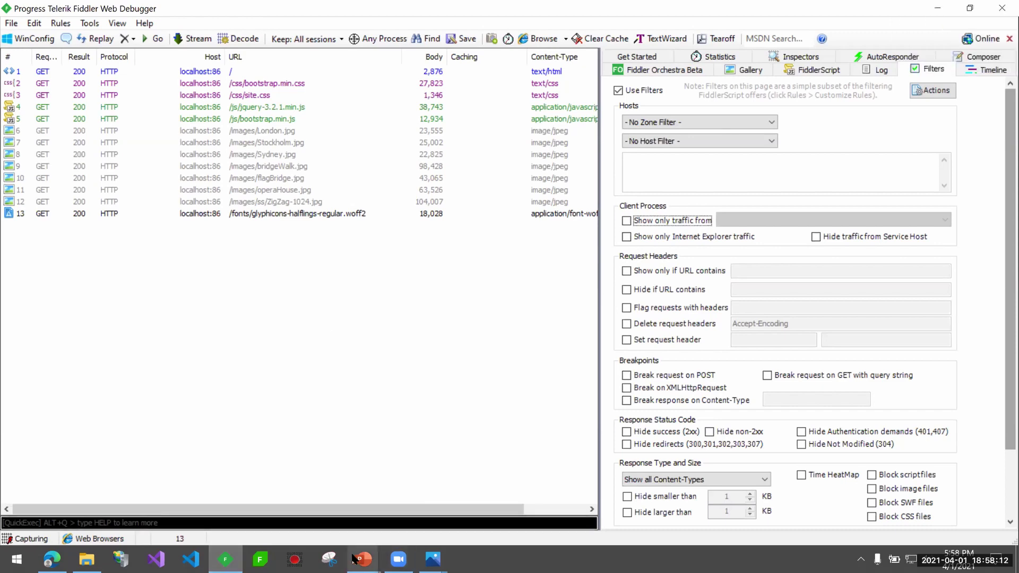
- Show the PowerPoint slide show on the 'Common Issues' slide, glancing at Edge's Sydney window in between
mouse_move(364, 559)
click(400, 500)
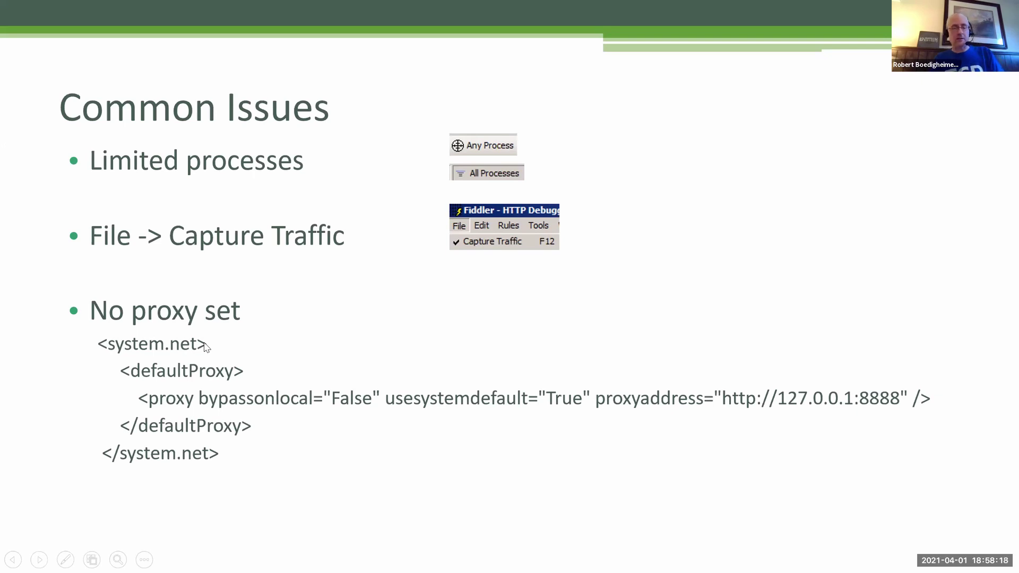
key(alt+Tab)
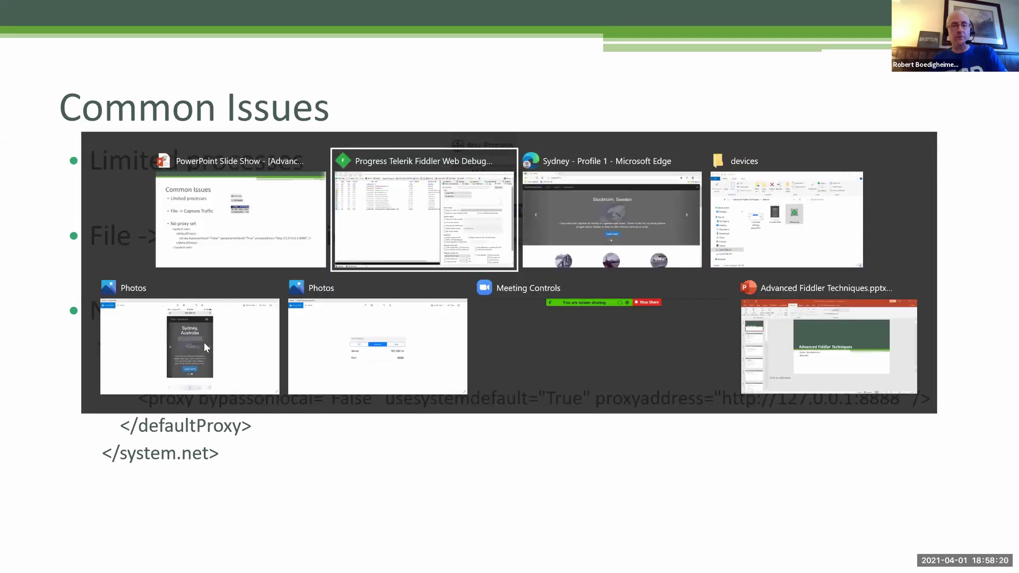
key(alt+Tab)
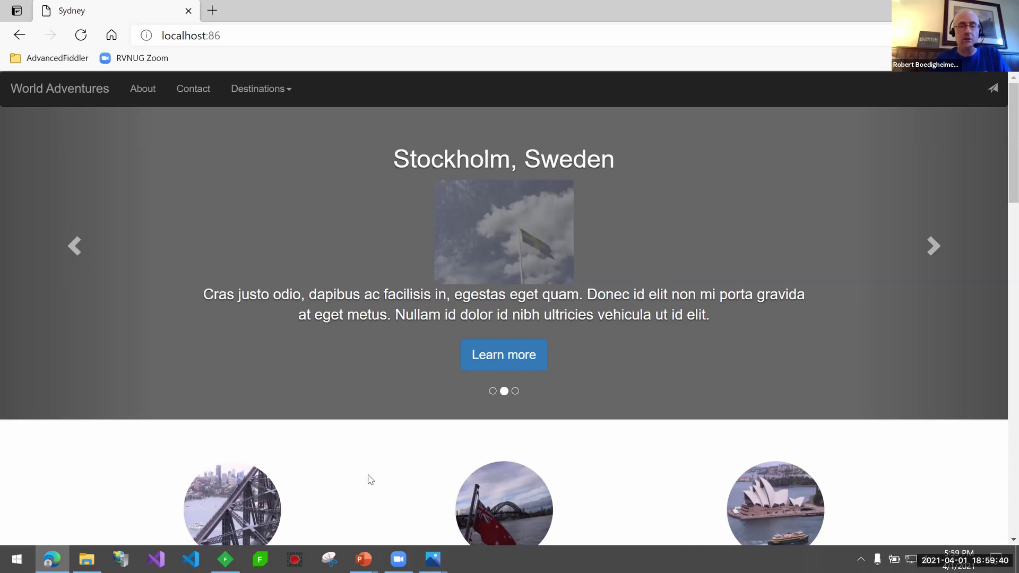
mouse_move(363, 558)
click(438, 502)
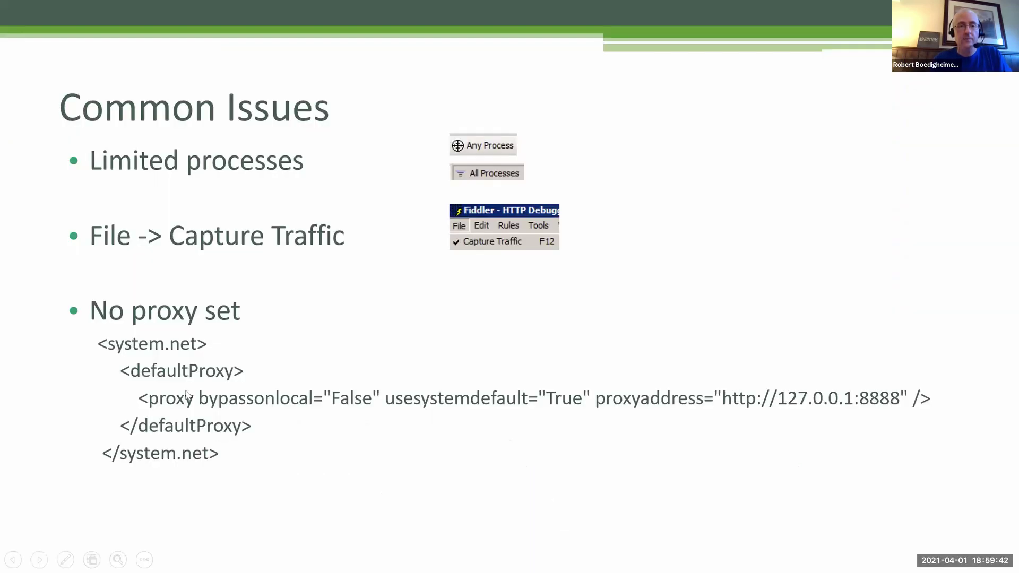
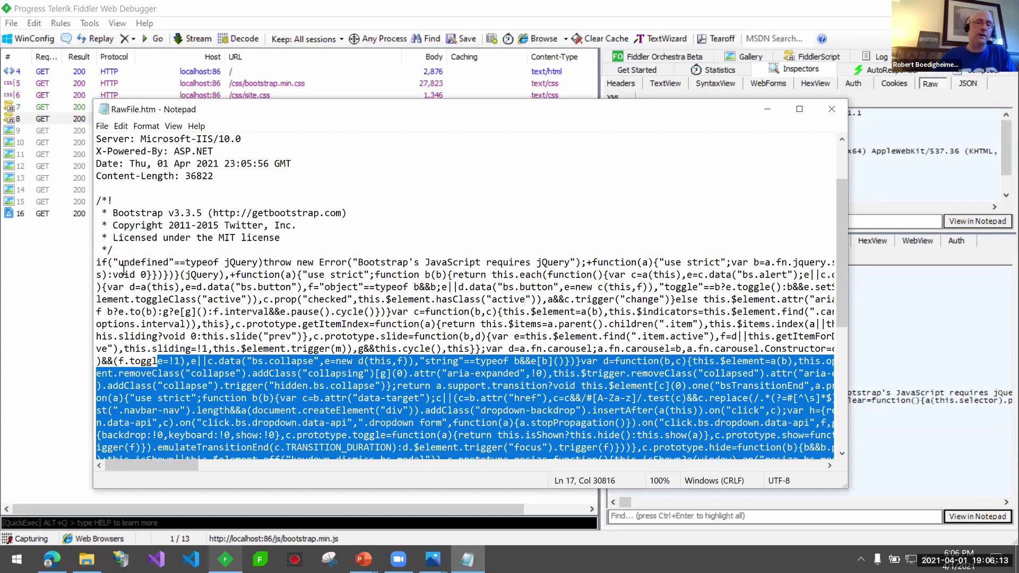
- Close the Notepad copy of the bootstrap response and bring the World Adventures page in Edge back up
drag(97, 263, 252, 324)
drag(313, 346, 465, 410)
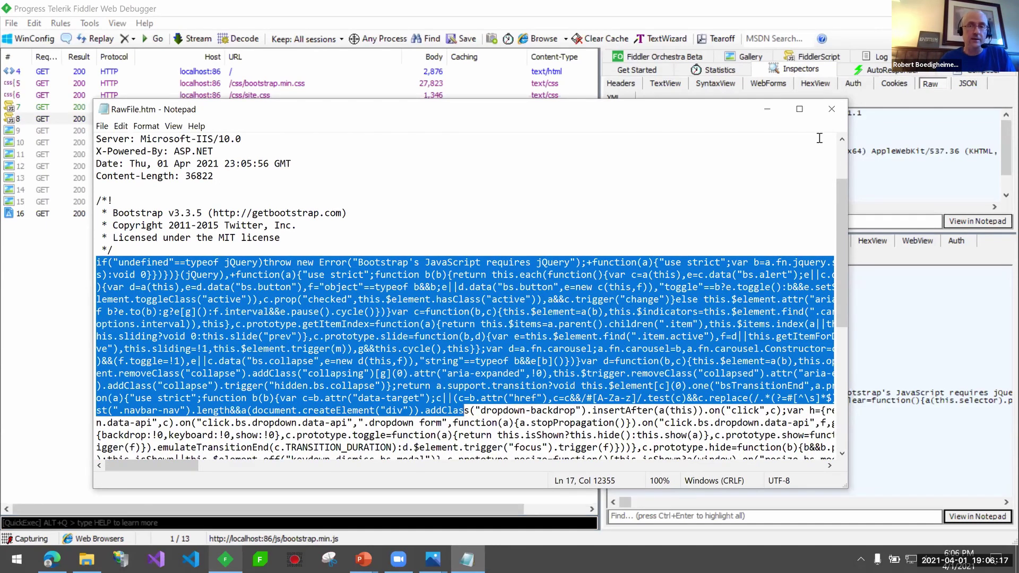
click(832, 109)
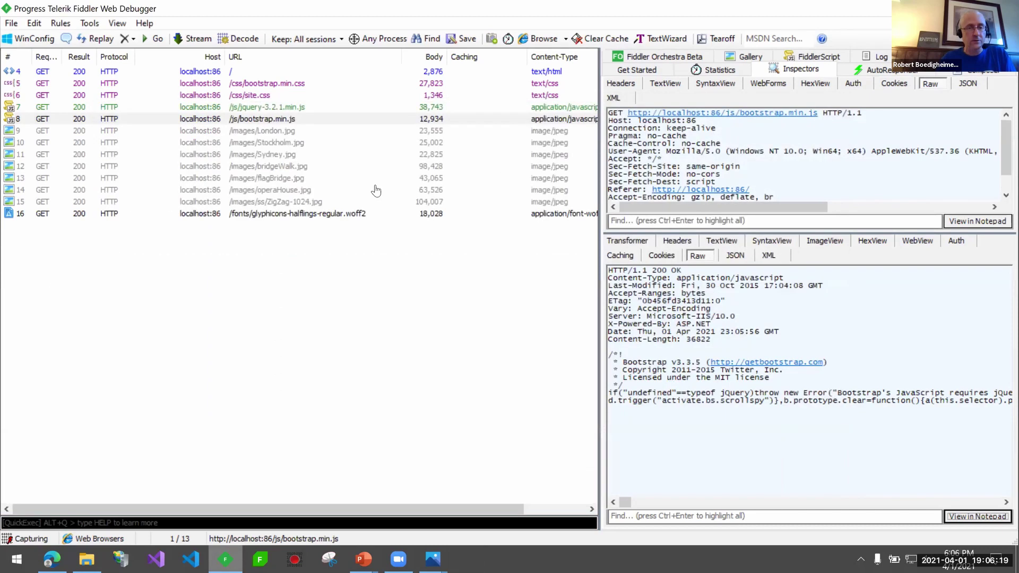
click(52, 559)
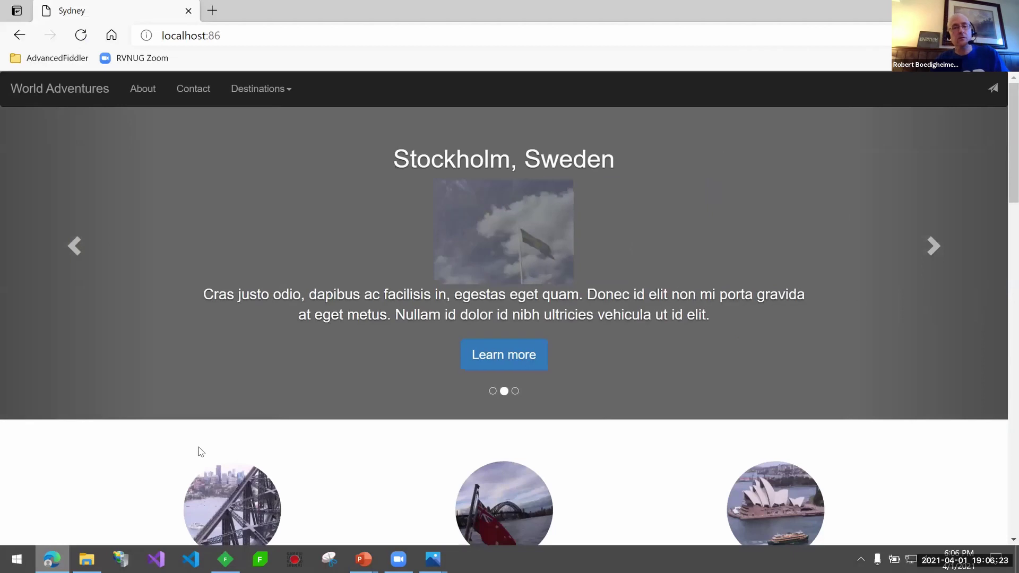
- Open Edge's developer tools on the World Adventures page, then switch back to Fiddler's session list
key(F12)
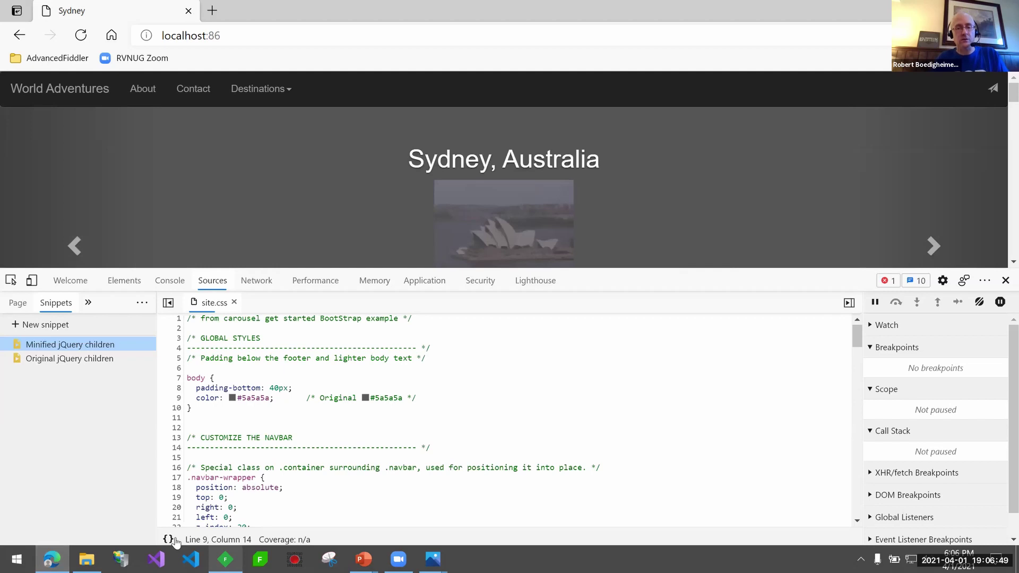
click(225, 559)
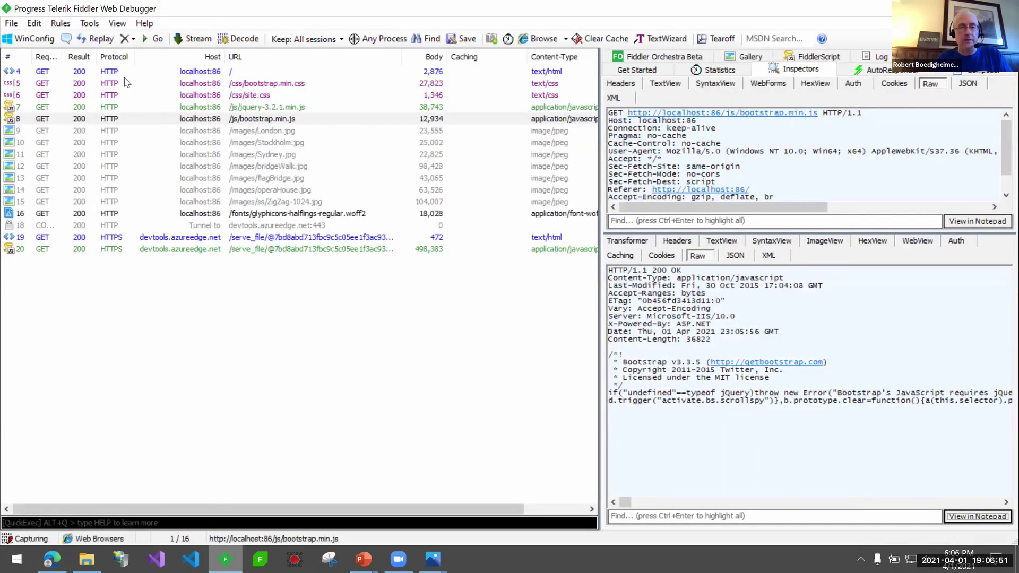
- Enable Fiddler's Make JavaScript Pretty rule, close Edge's DevTools, and return to the newly captured sessions
click(60, 23)
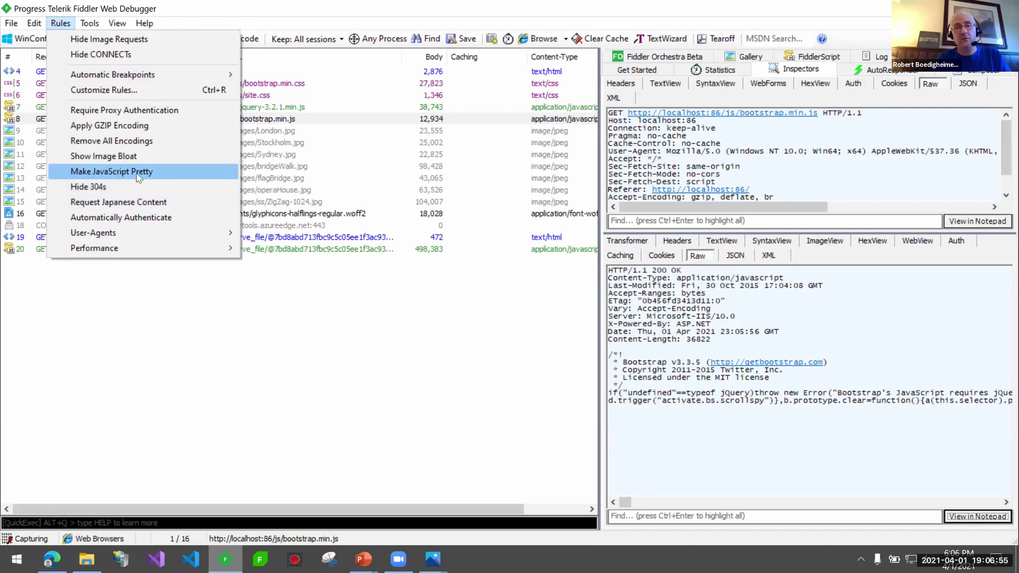
click(98, 173)
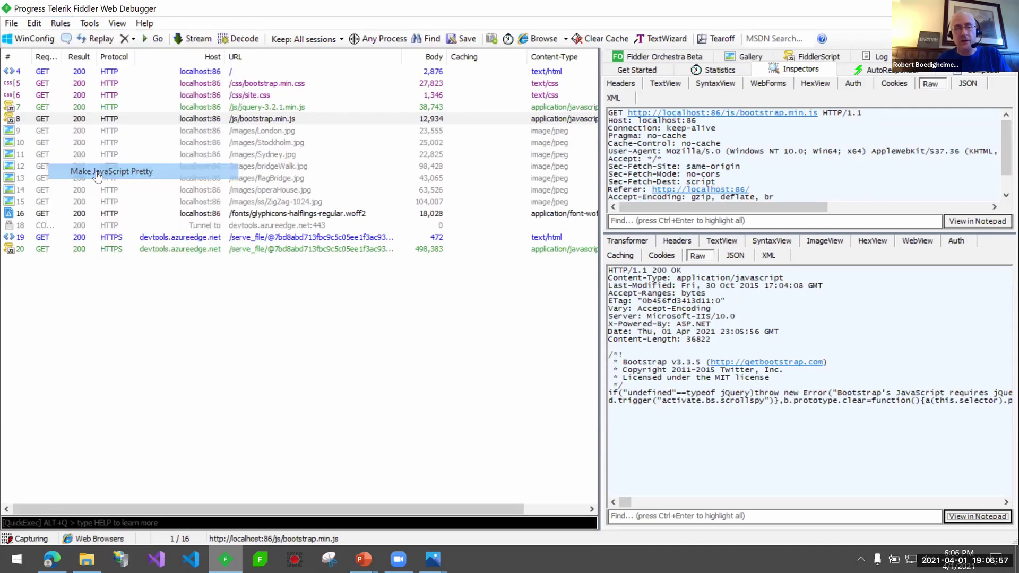
key(alt+Tab)
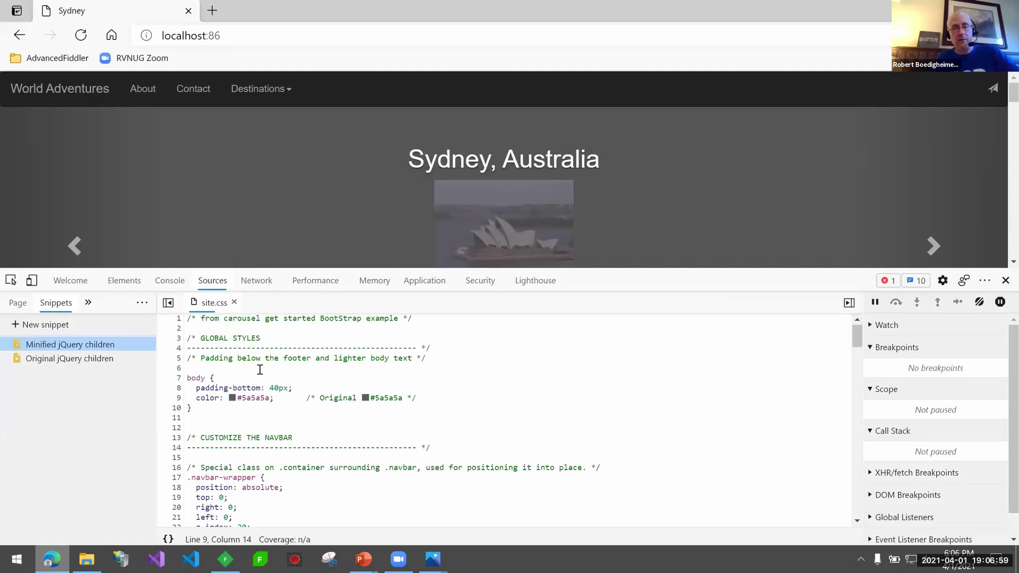
click(1006, 277)
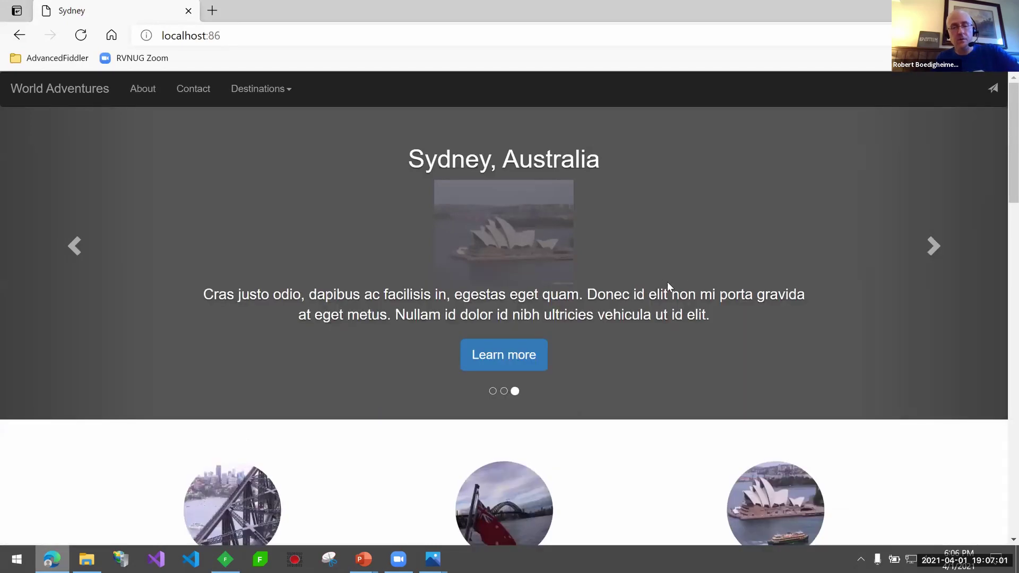
click(225, 559)
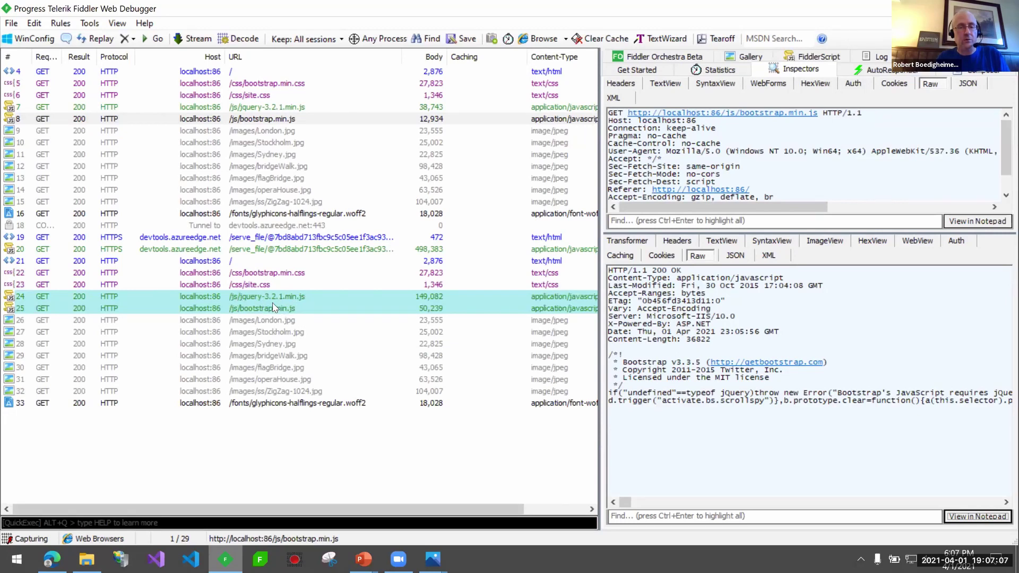
- Inspect the prettified jquery-3.2.1.min.js response in the Raw view, highlighting parts of the formatted code
click(360, 298)
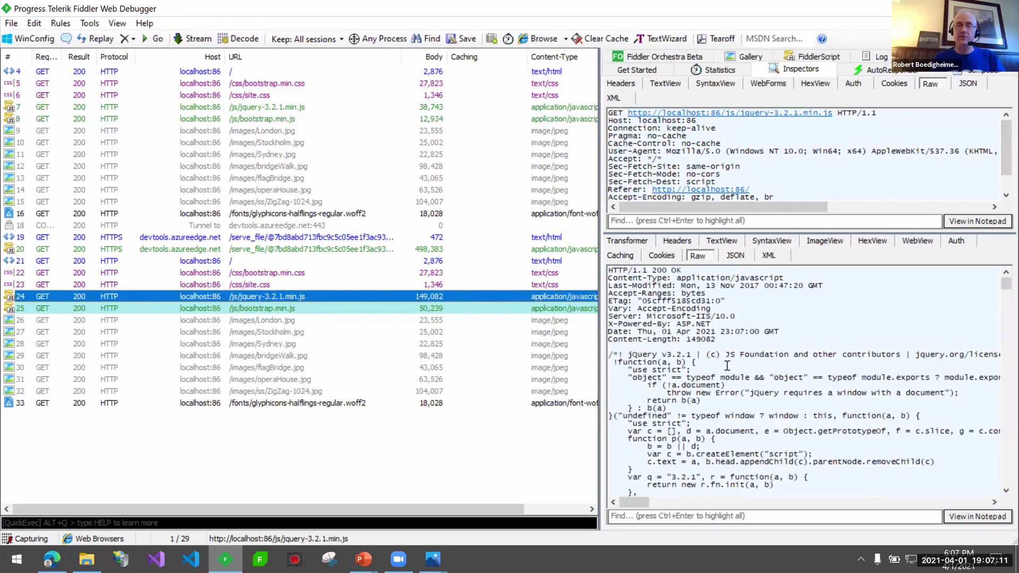
drag(683, 370, 811, 455)
scroll(811, 456, down, 10)
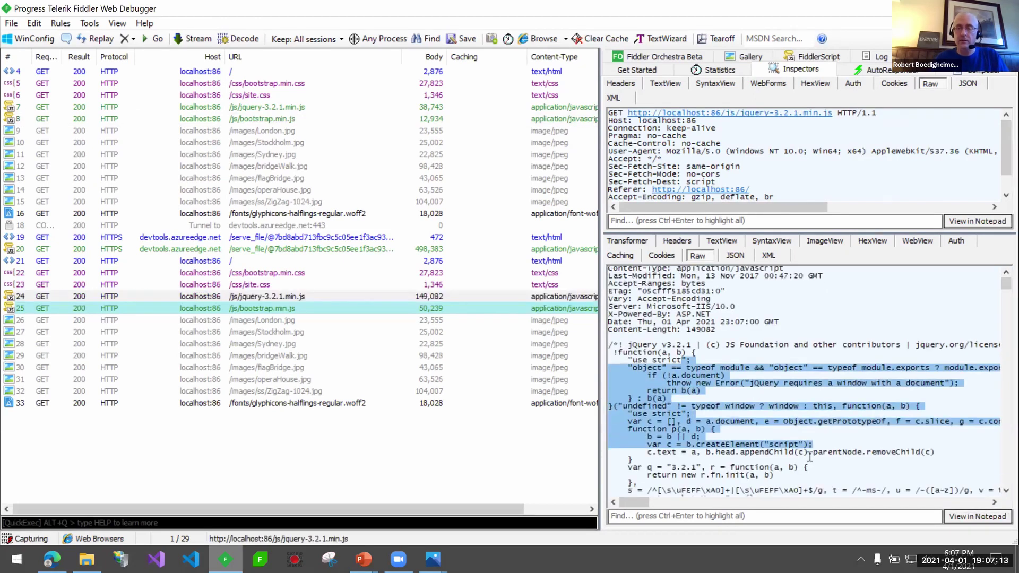
scroll(799, 451, up, 3)
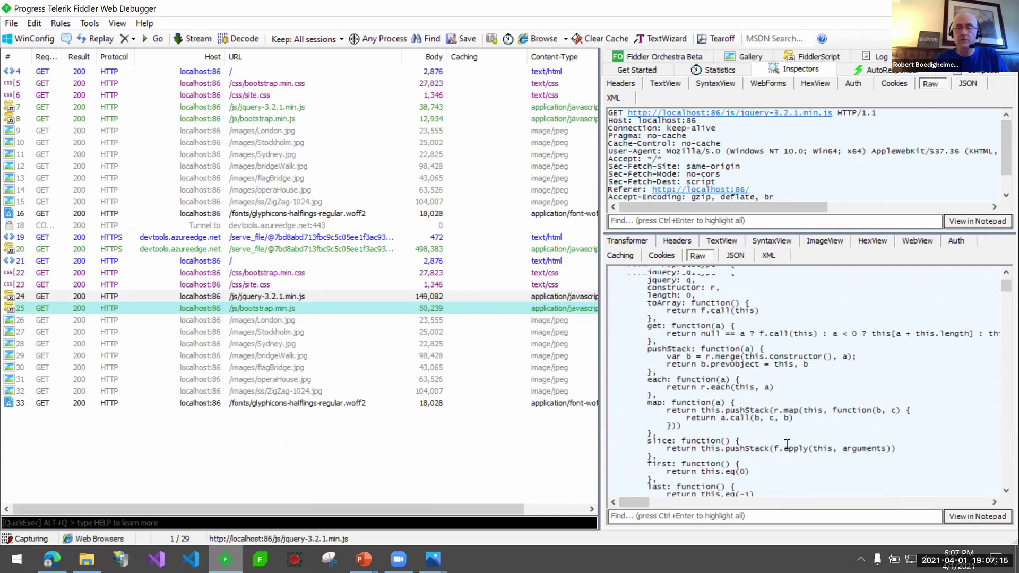
drag(630, 332, 629, 332)
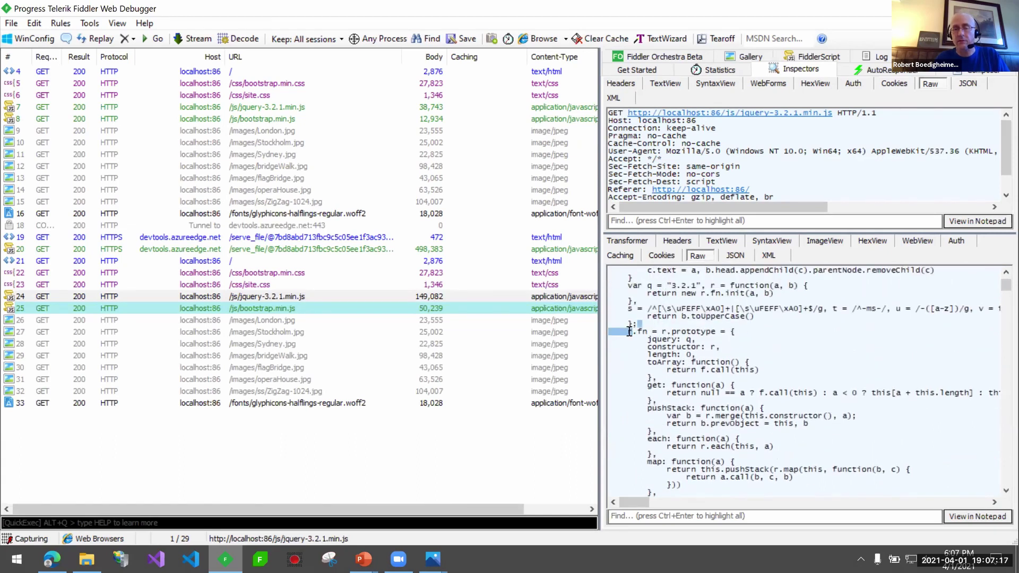
click(633, 332)
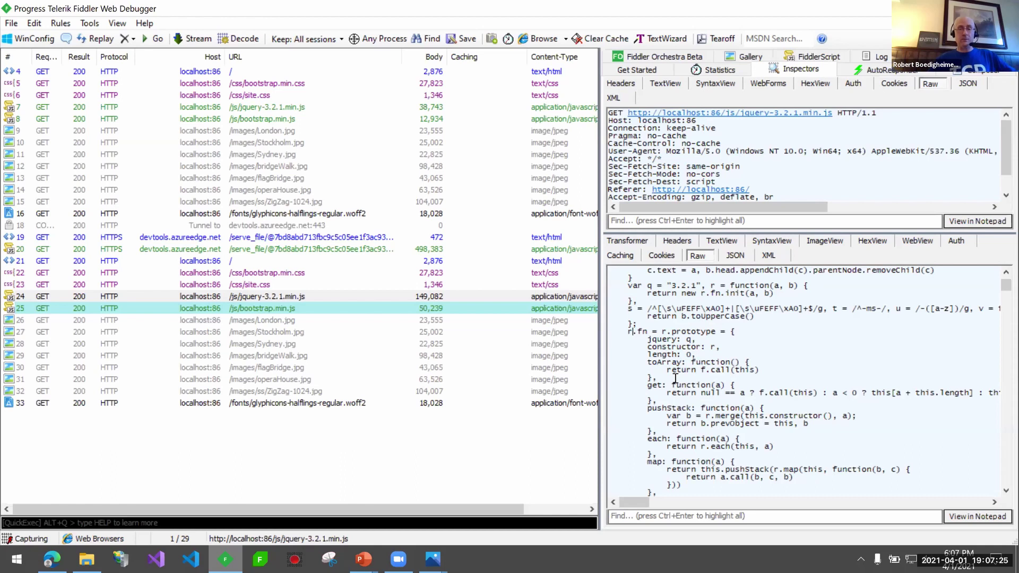
scroll(685, 345, down, 1)
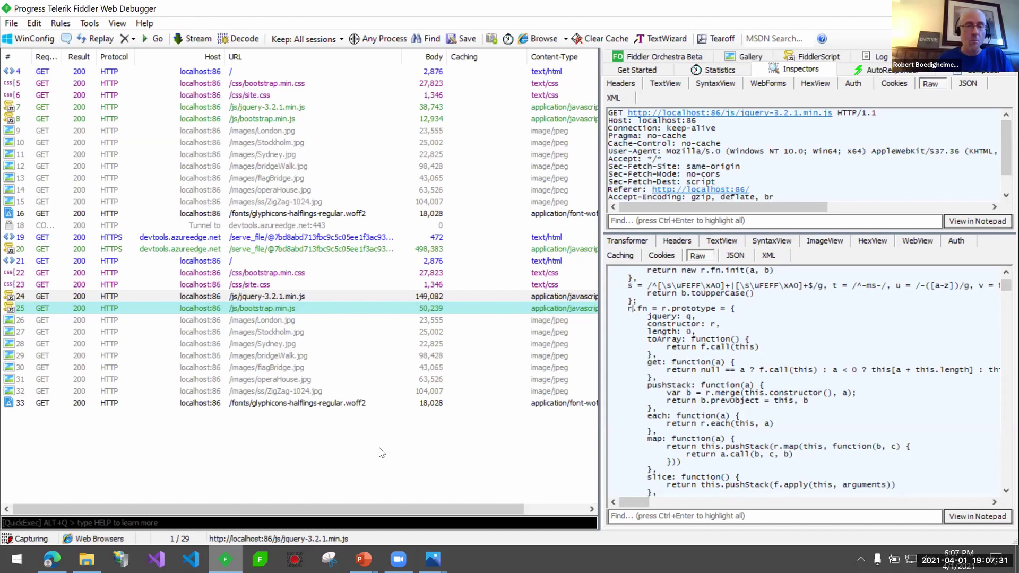
- Show the Fiddler Extensions slide, then switch off Make JavaScript Pretty and enable Show Image Bloat
mouse_move(364, 559)
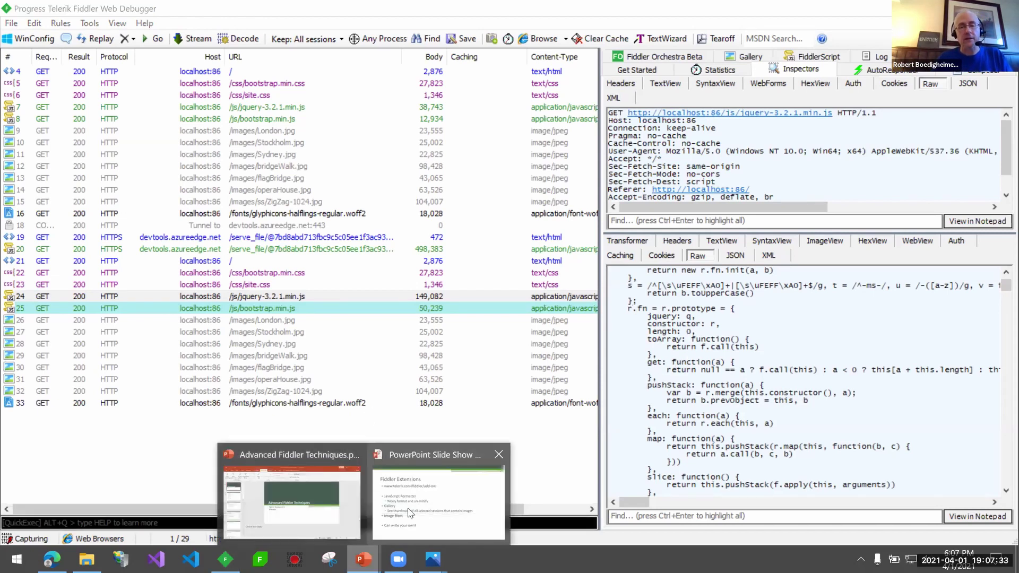
click(413, 508)
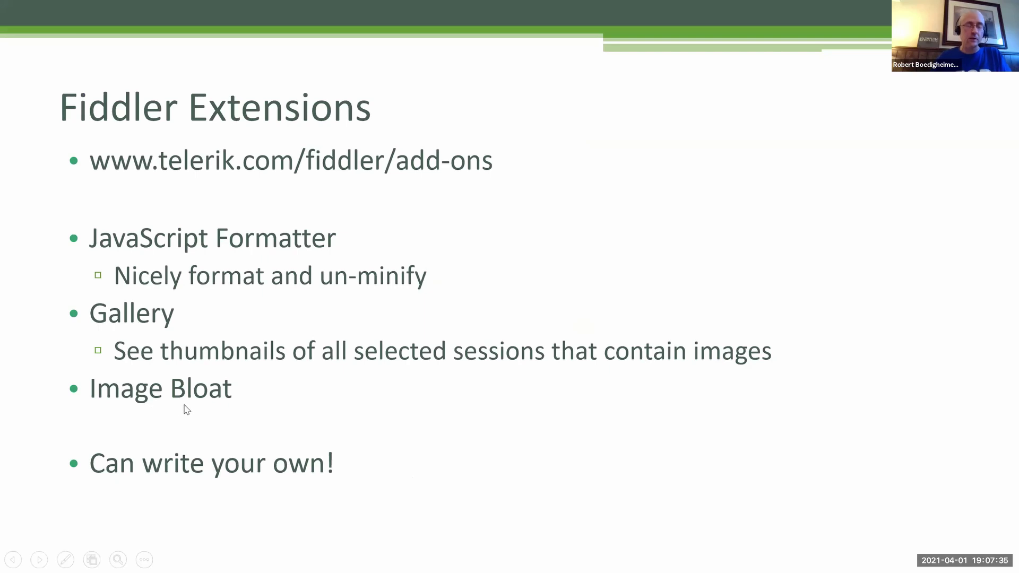
key(alt+Tab)
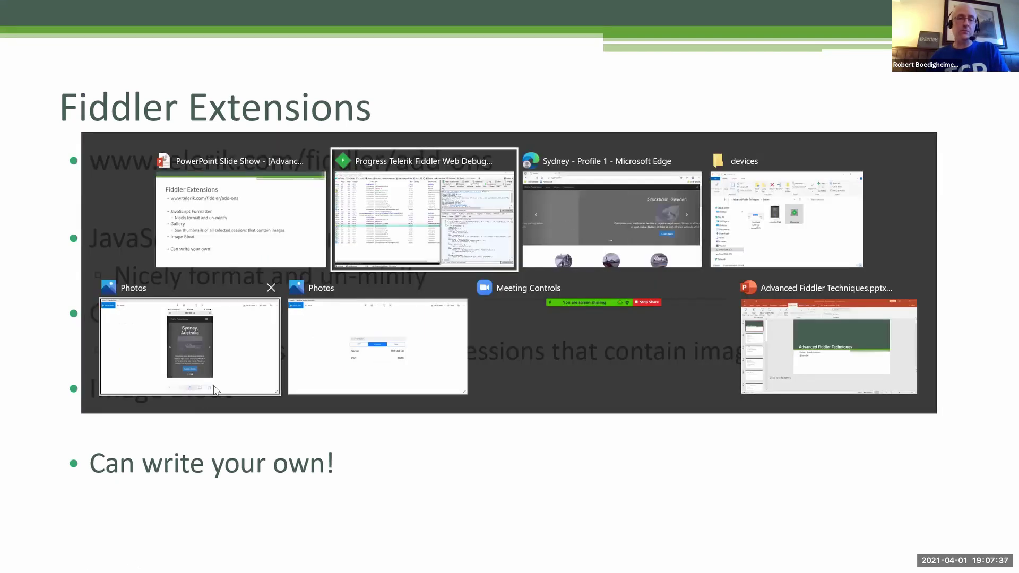
click(60, 23)
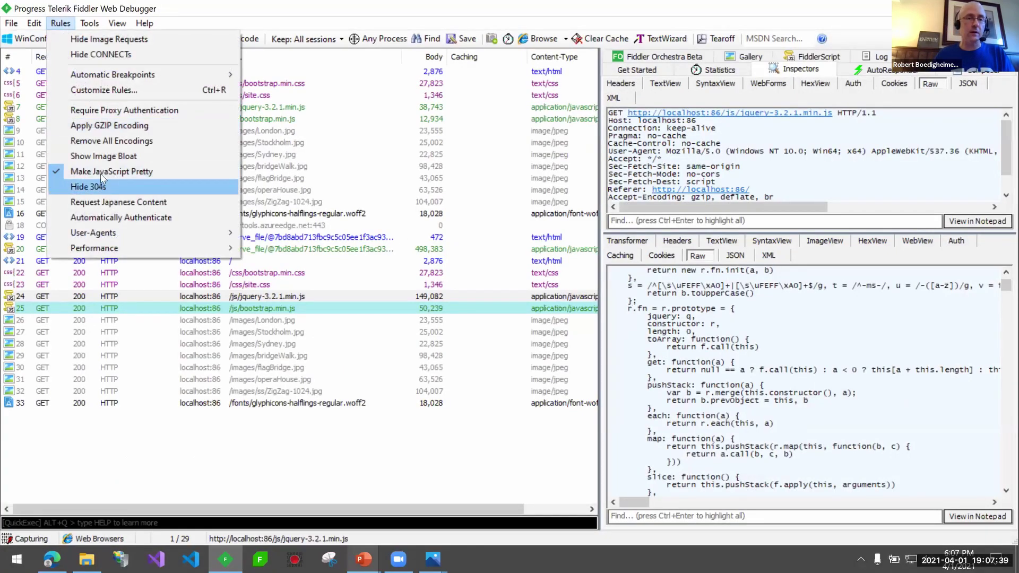
click(101, 172)
click(60, 22)
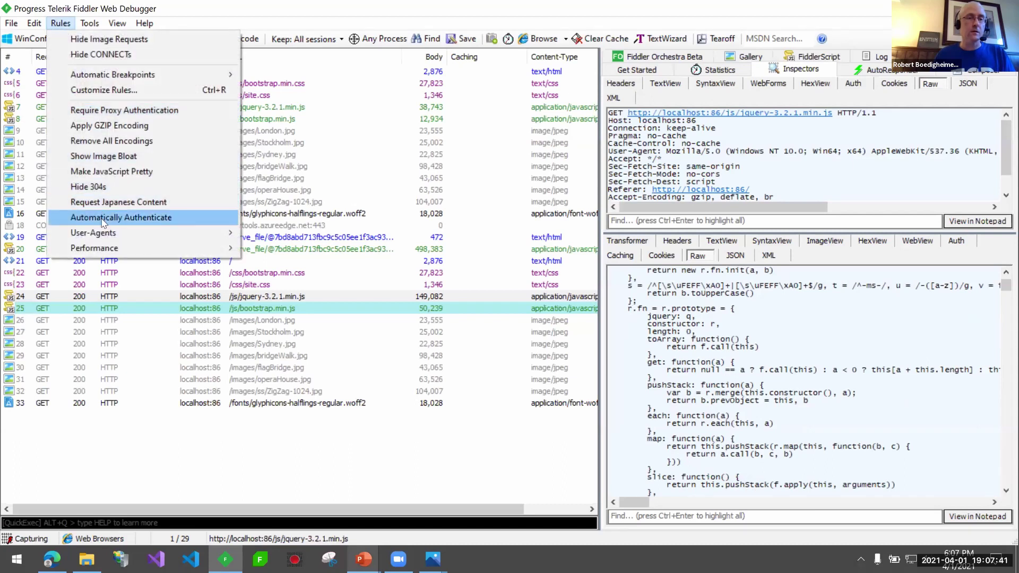
click(101, 159)
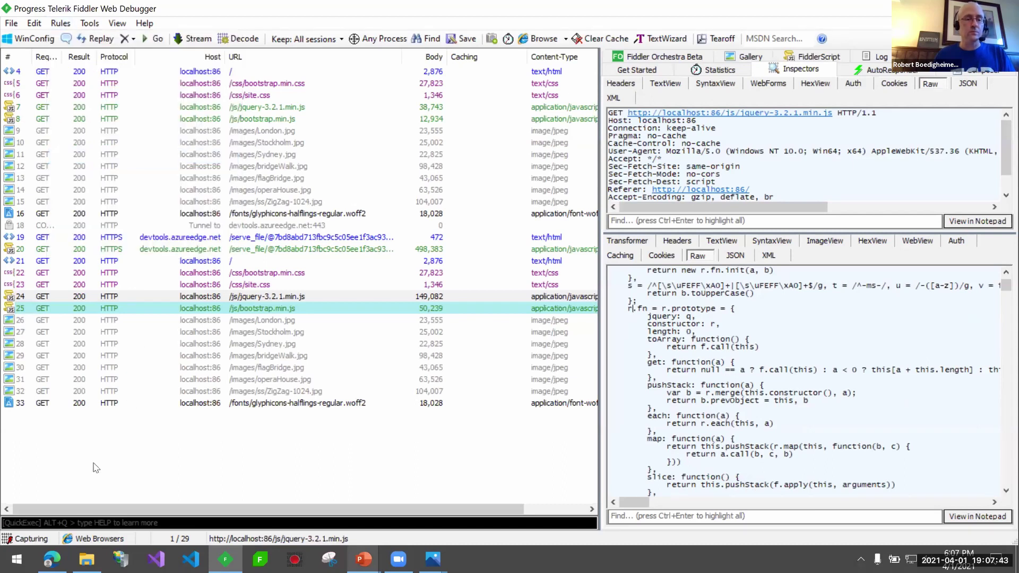
click(51, 559)
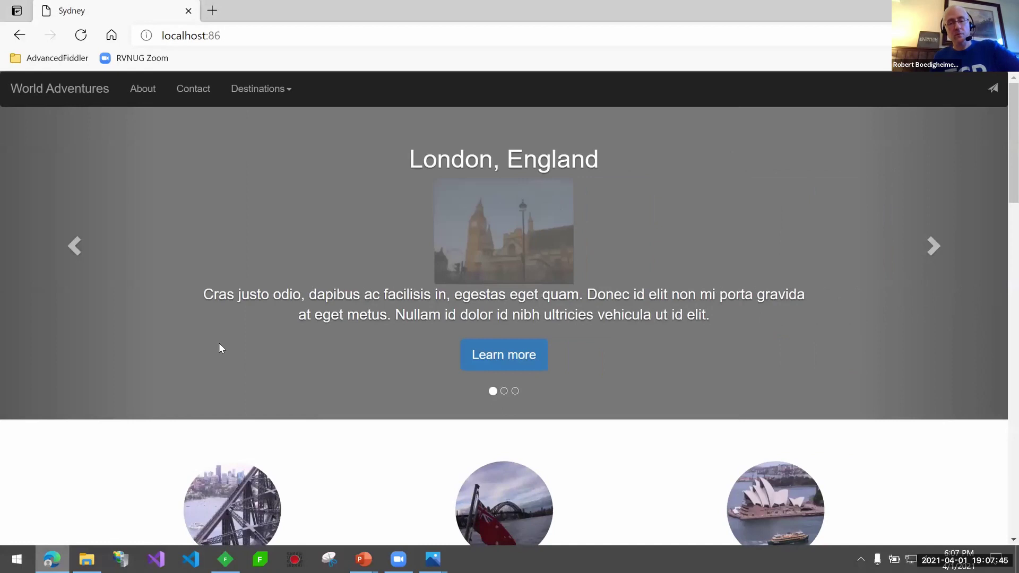
- Reload the page so London's image shows a 10k/23k bloat stamp, then open the AdvancedFiddler desktop folder
key(F5)
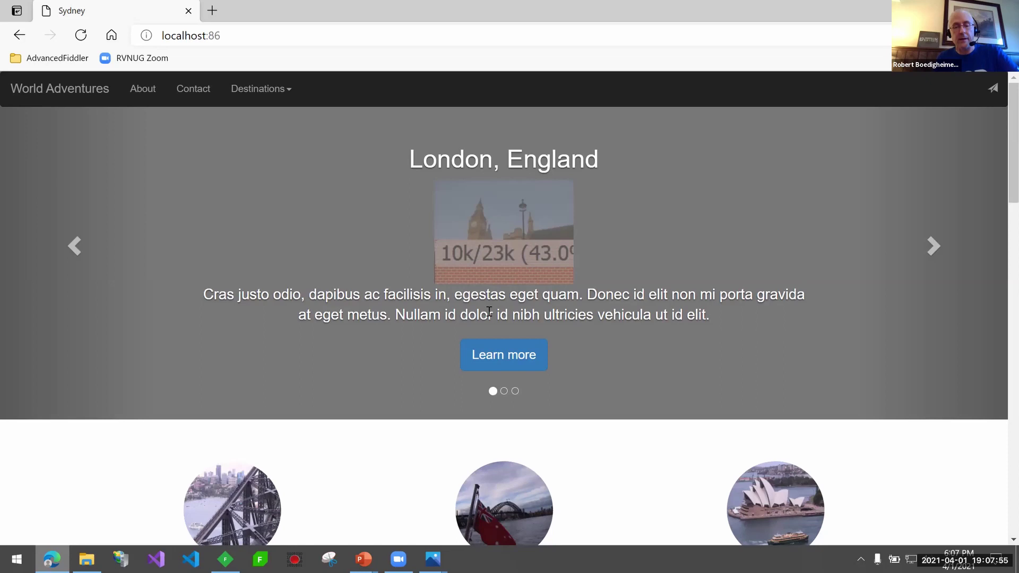
key(super+d)
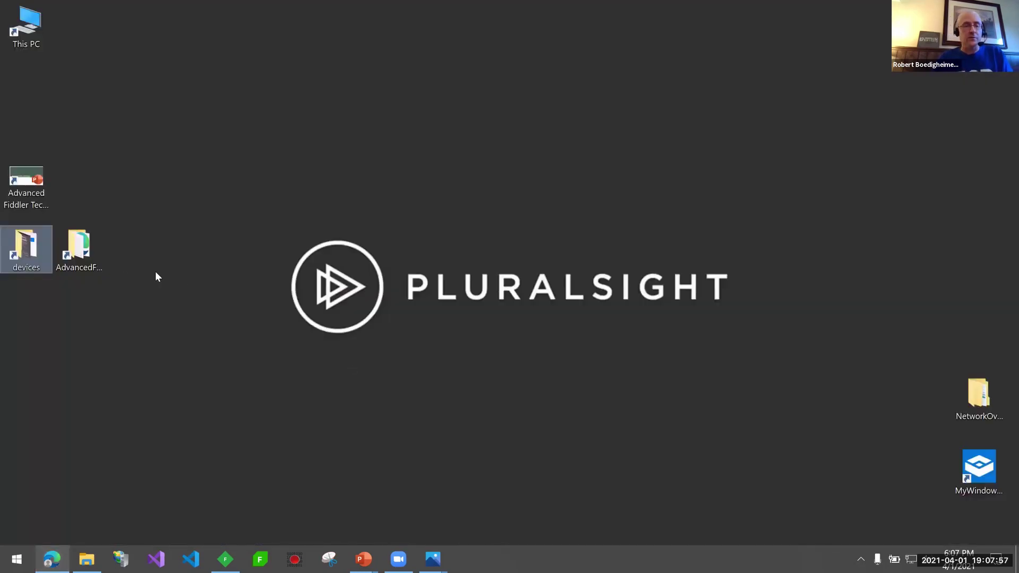
double_click(78, 245)
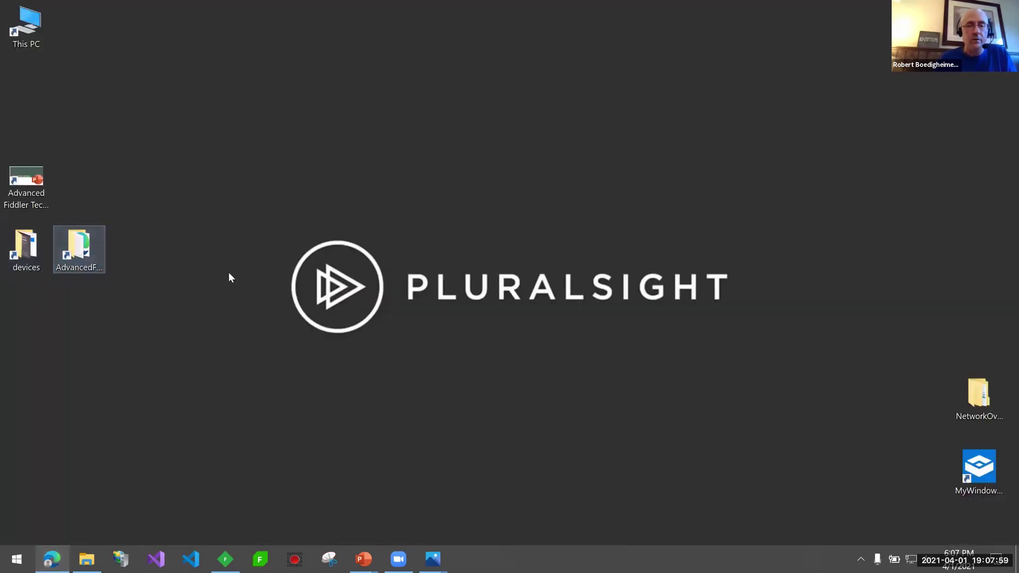
- Open the images folder and bring up the Properties of Stockholm.JPG
double_click(488, 293)
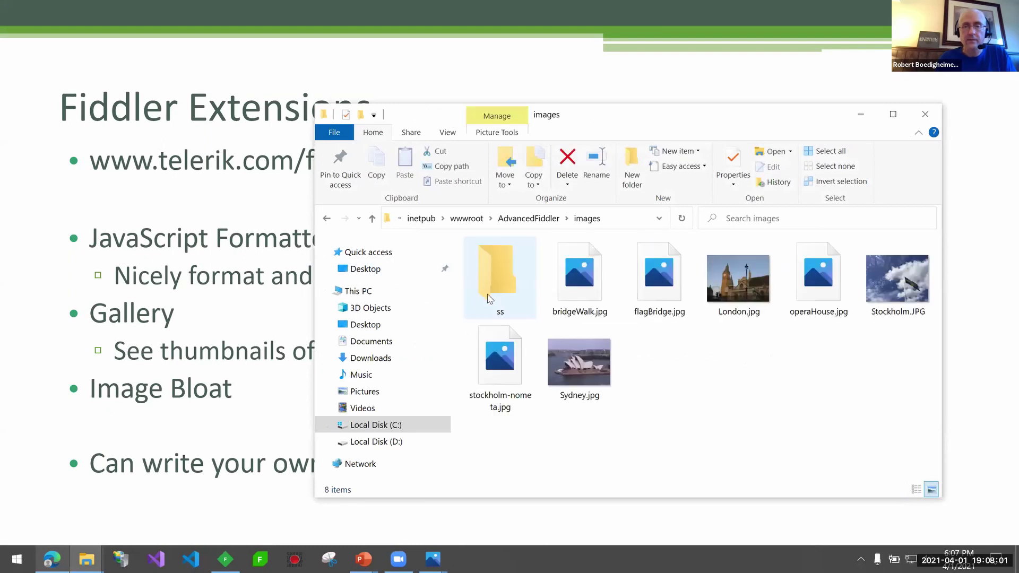
click(871, 283)
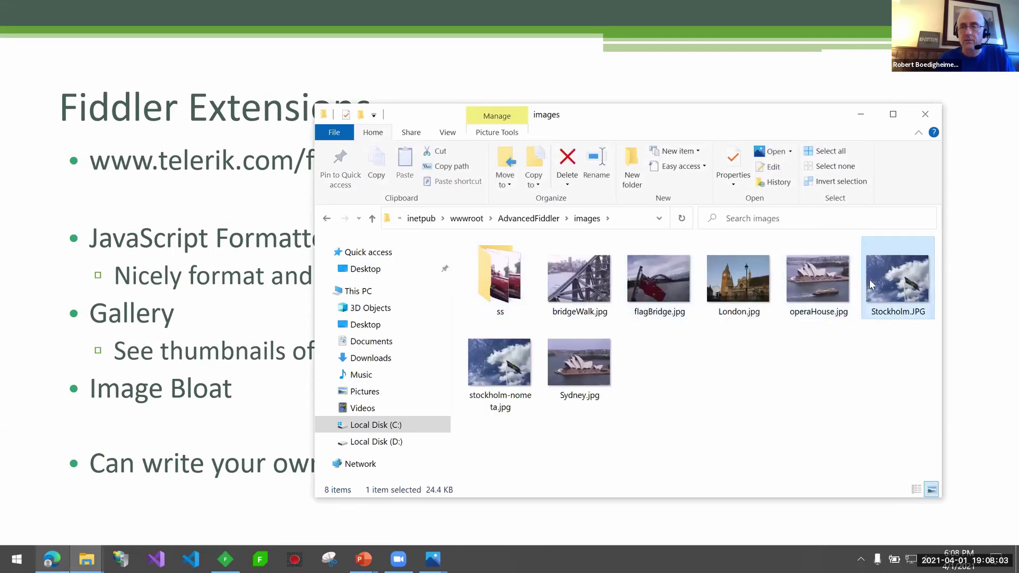
right_click(871, 283)
click(863, 537)
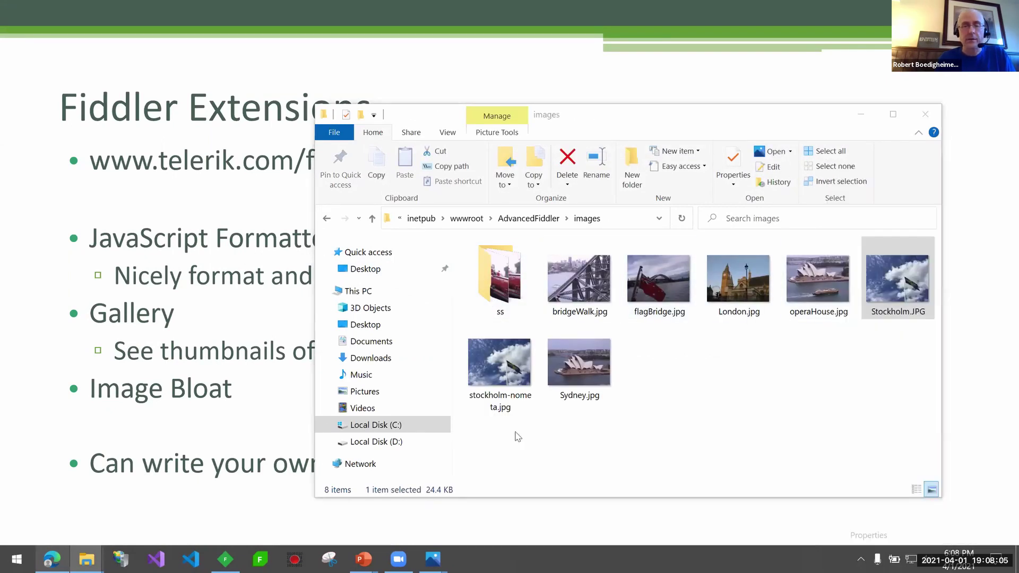
- Review the Details tab's camera metadata (35mm focal length, Apple iPhone 6), cancel, and return to Edge
drag(847, 183, 286, 162)
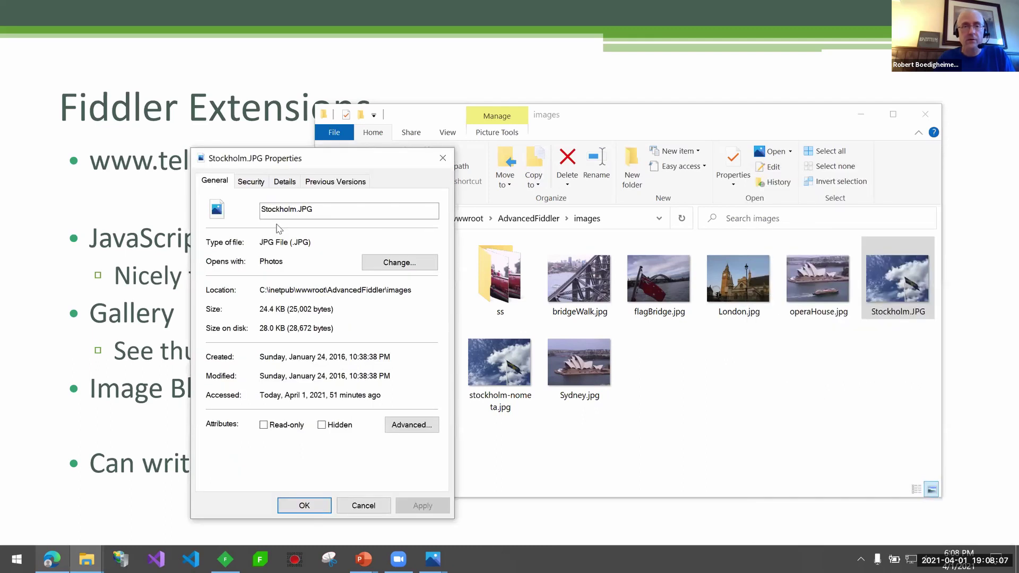
click(285, 184)
scroll(317, 367, down, 2)
scroll(315, 368, down, 5)
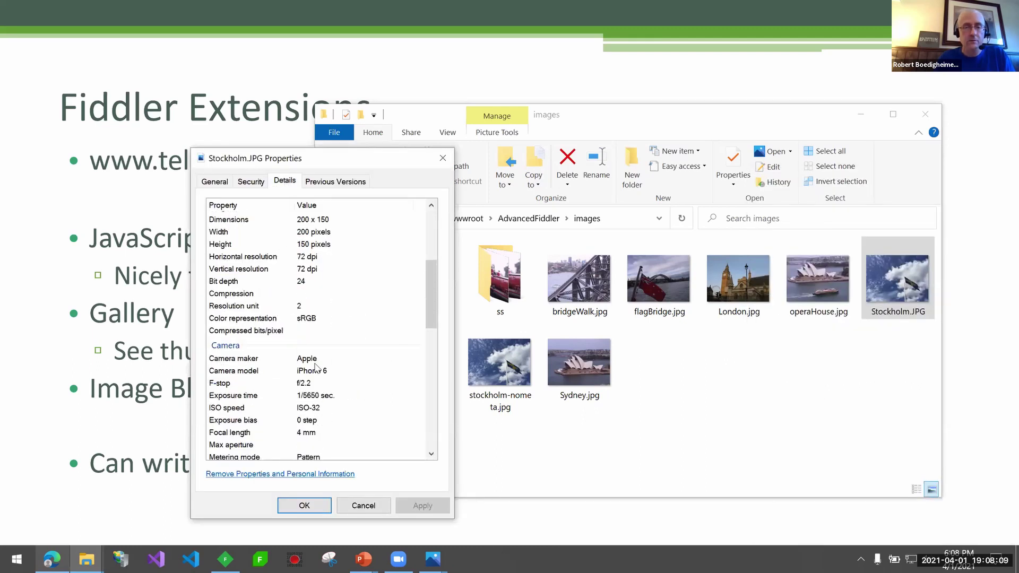
click(286, 435)
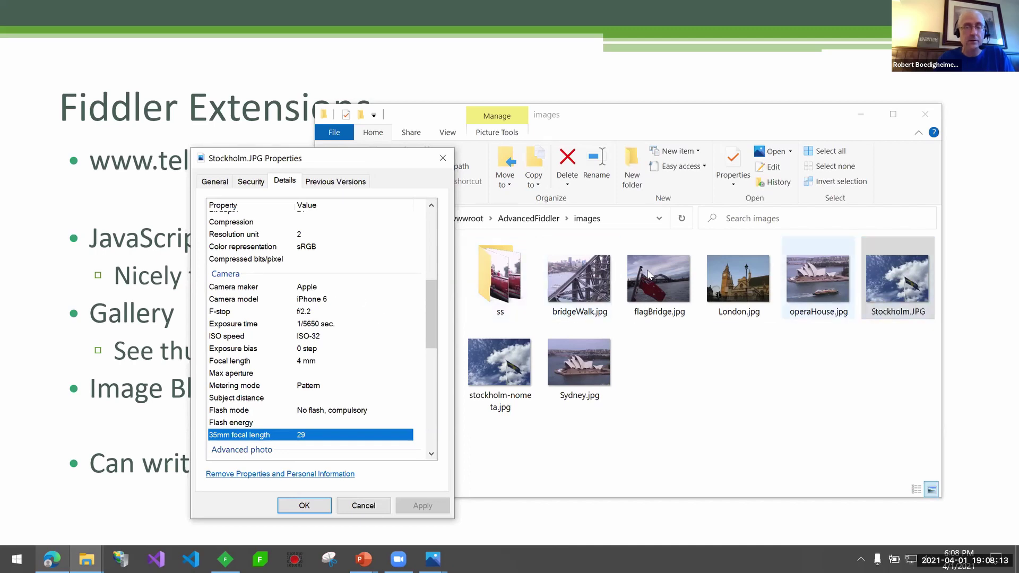
click(301, 300)
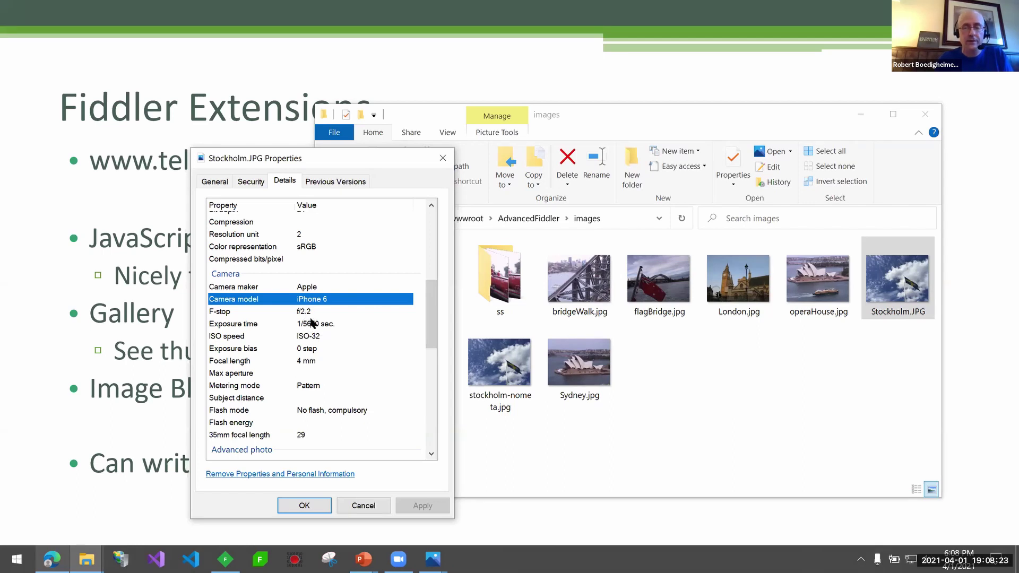
click(360, 506)
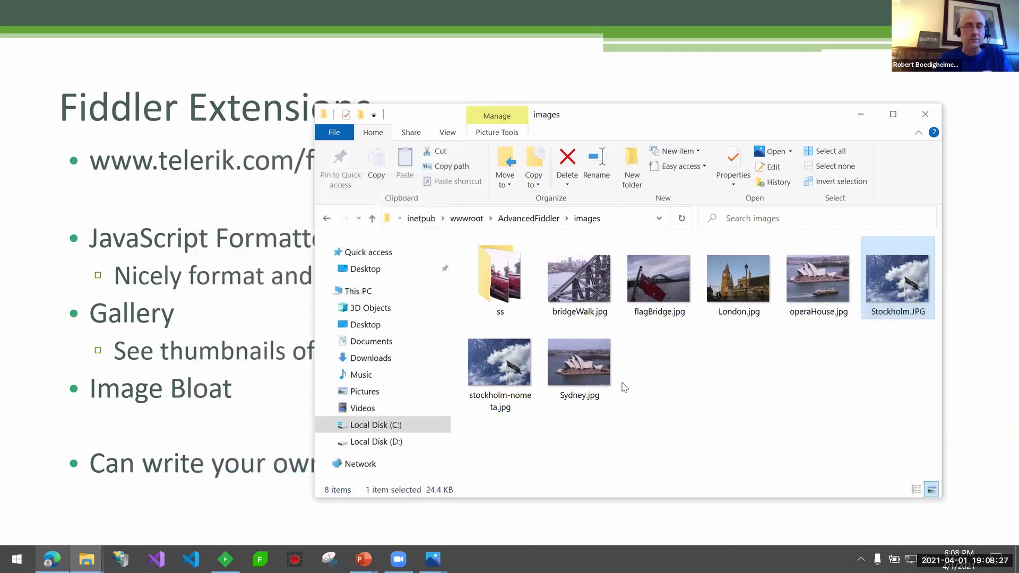
click(53, 559)
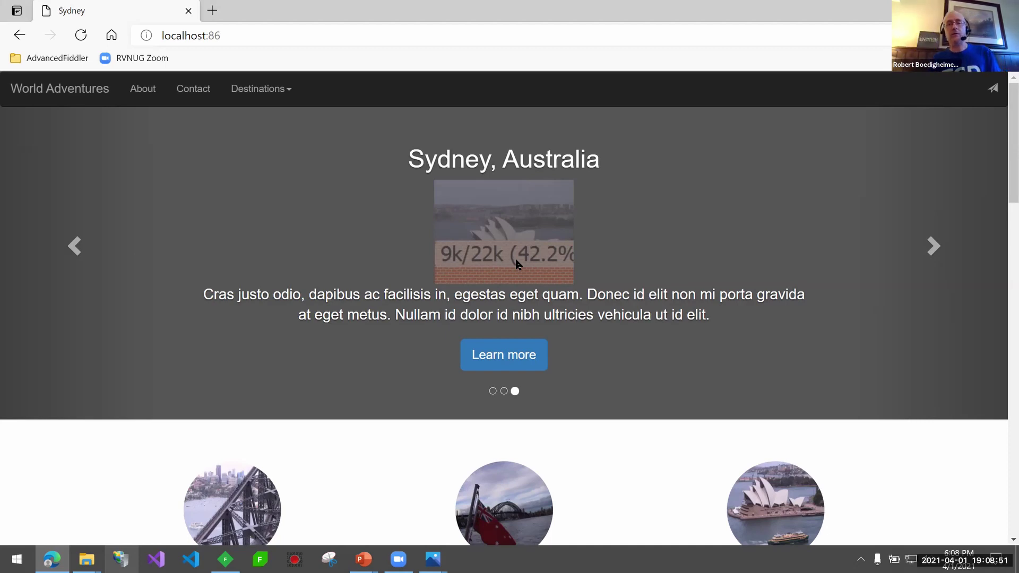
- Scroll through the localhost:86 page's image bloat overlays and back up, then return to Fiddler
scroll(498, 260, down, 7)
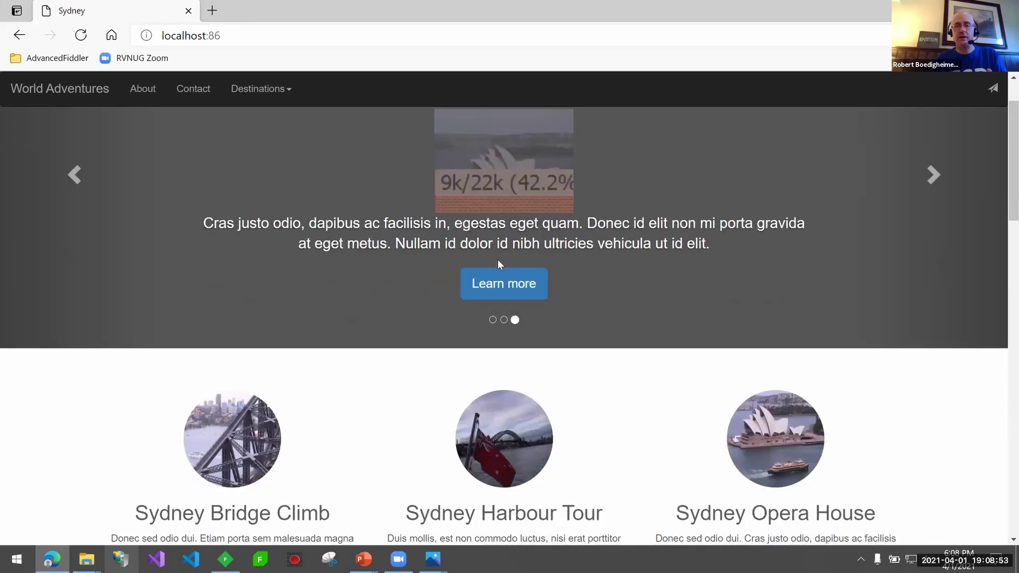
scroll(498, 272, down, 15)
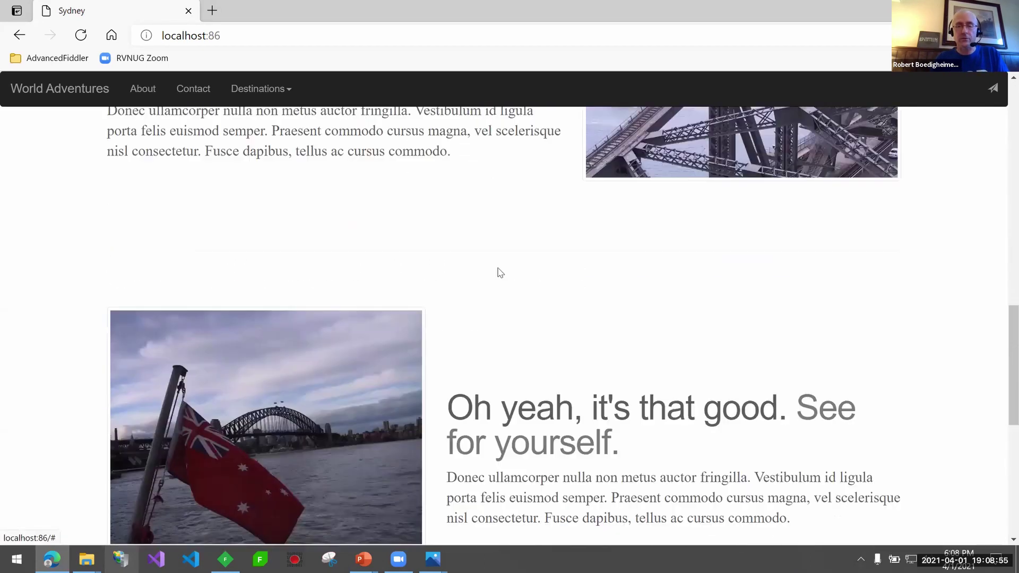
scroll(500, 276, up, 15)
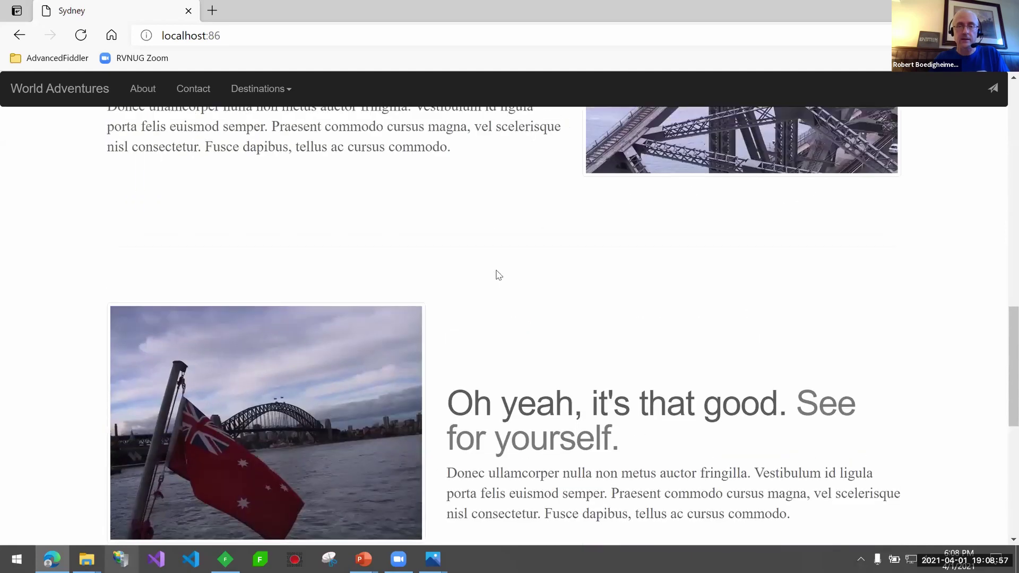
scroll(498, 274, up, 6)
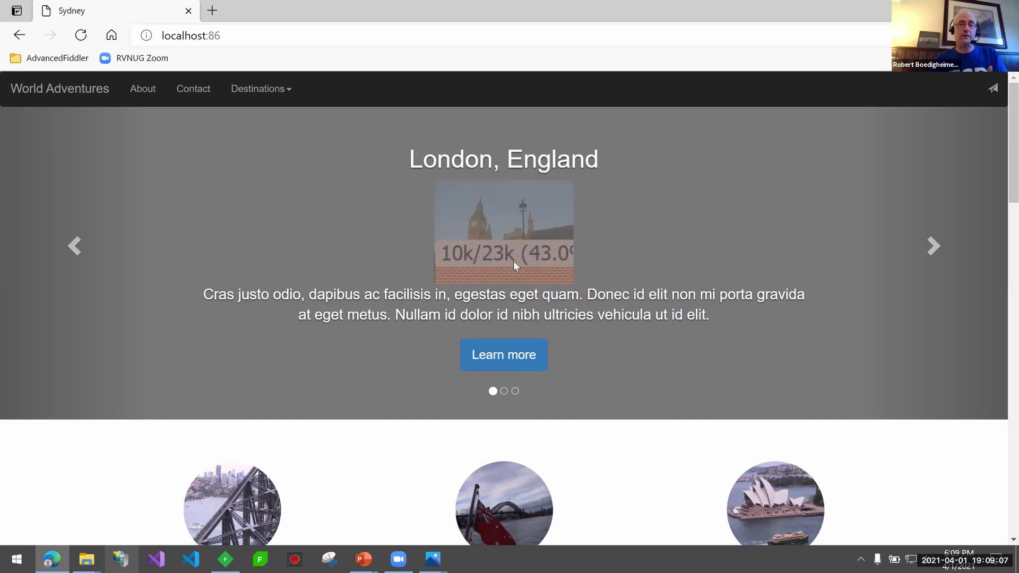
click(225, 559)
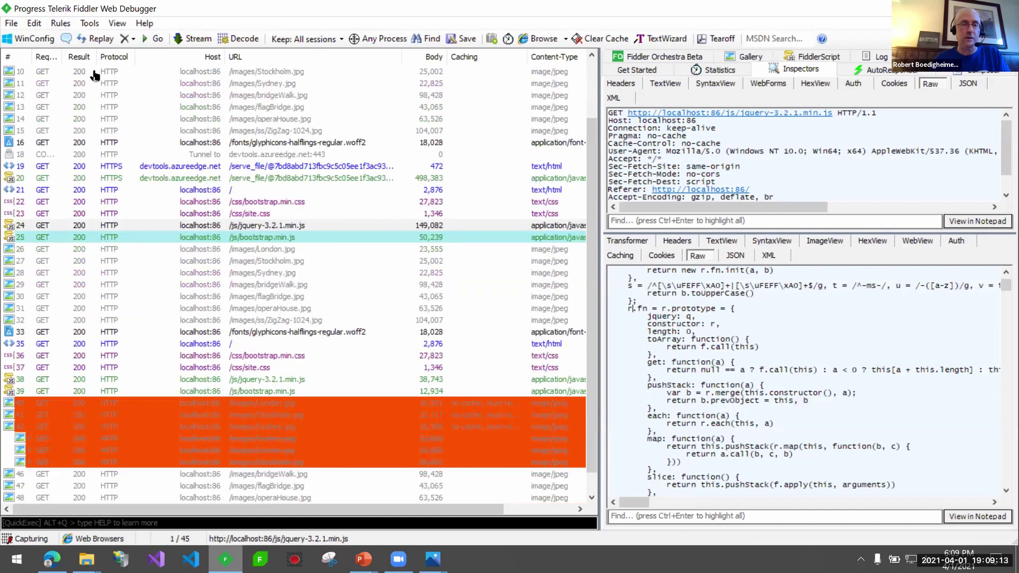
- Toggle the Show Image Bloat rule, return to the Extensions slide, then open the AdvancedFiddler folder
click(61, 23)
click(106, 156)
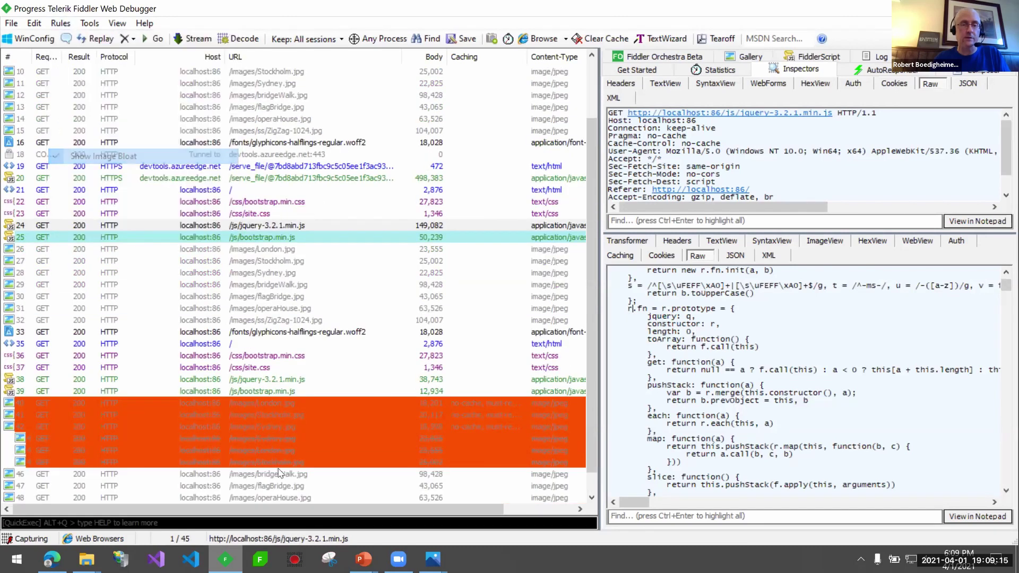
mouse_move(364, 559)
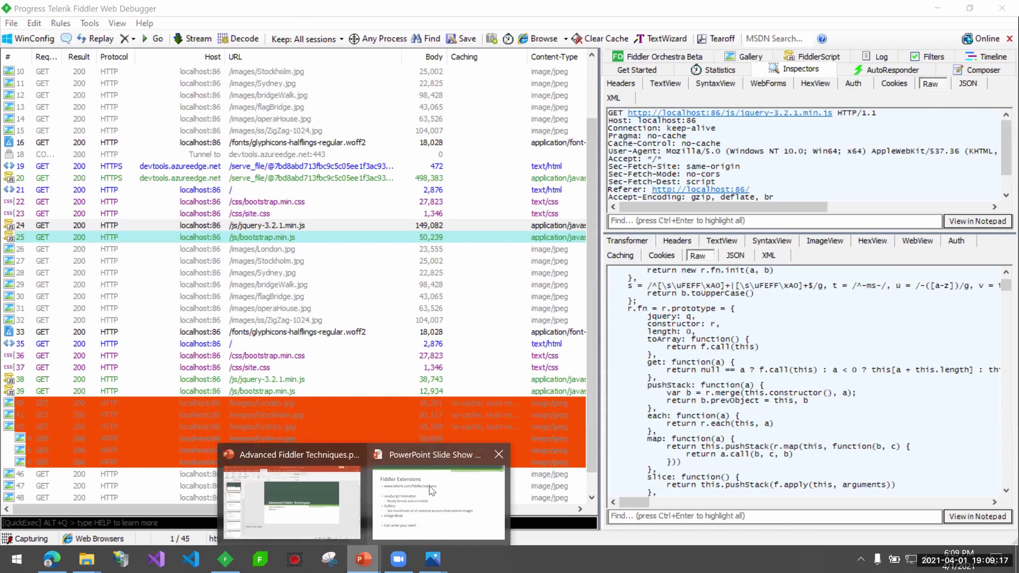
click(430, 488)
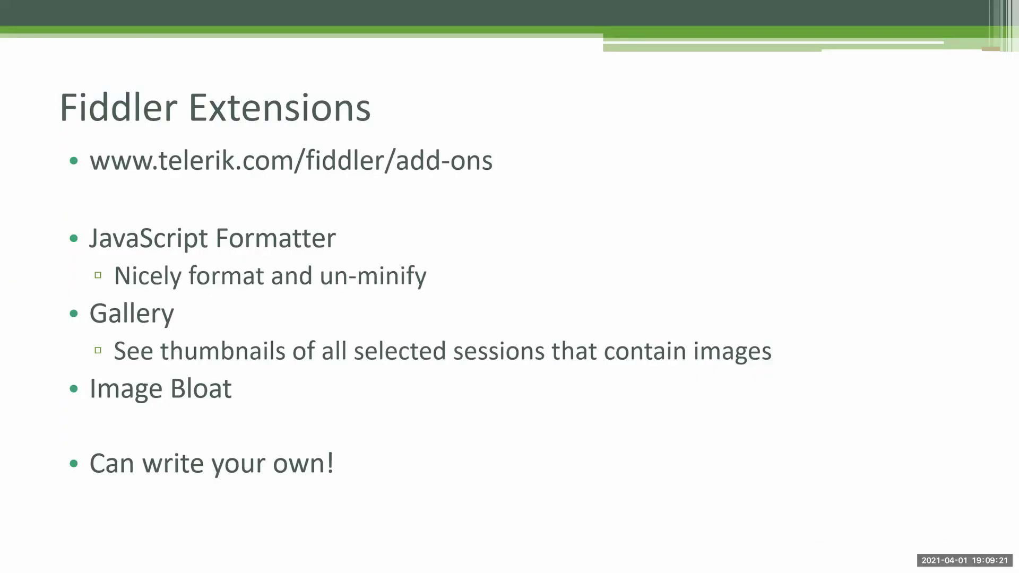
key(super+d)
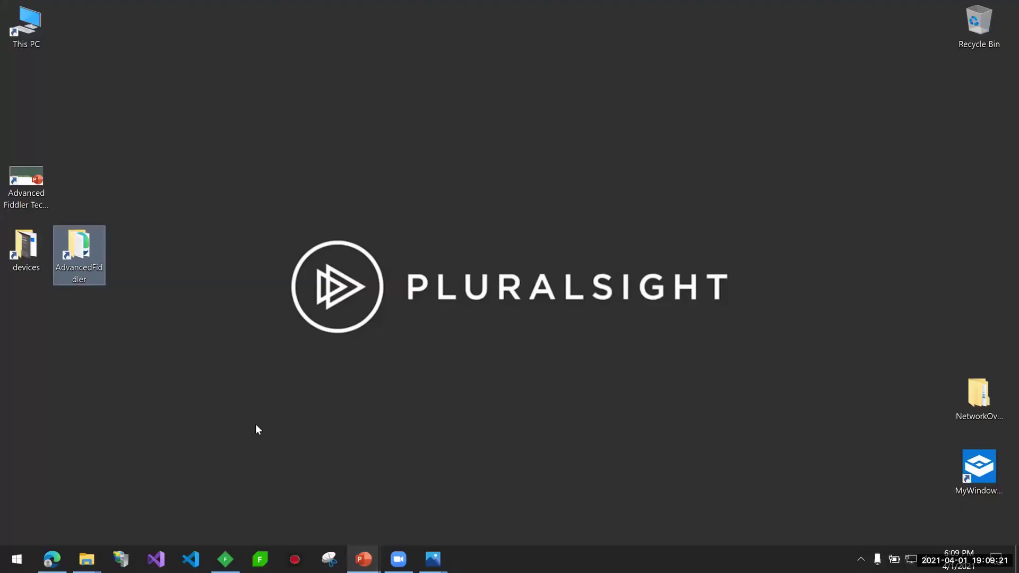
double_click(83, 249)
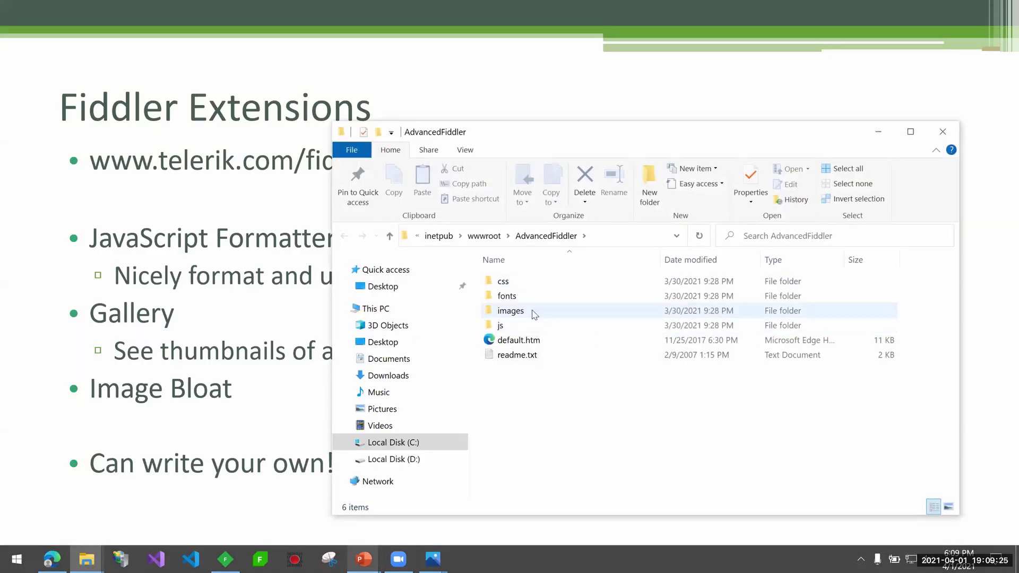
- Open the images folder and bring up Stockholm.JPG's Properties again
click(534, 313)
double_click(534, 314)
click(915, 297)
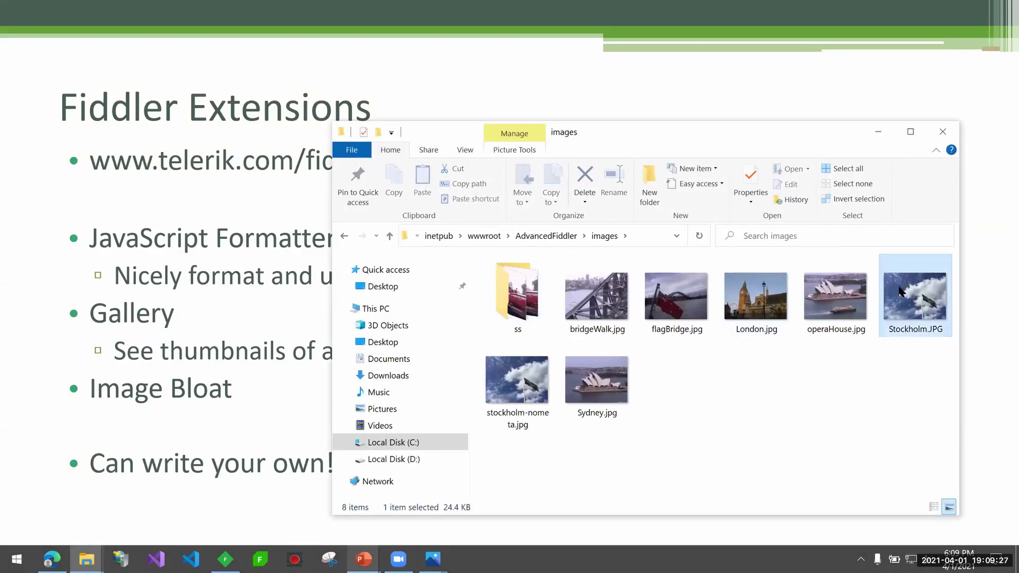
right_click(915, 298)
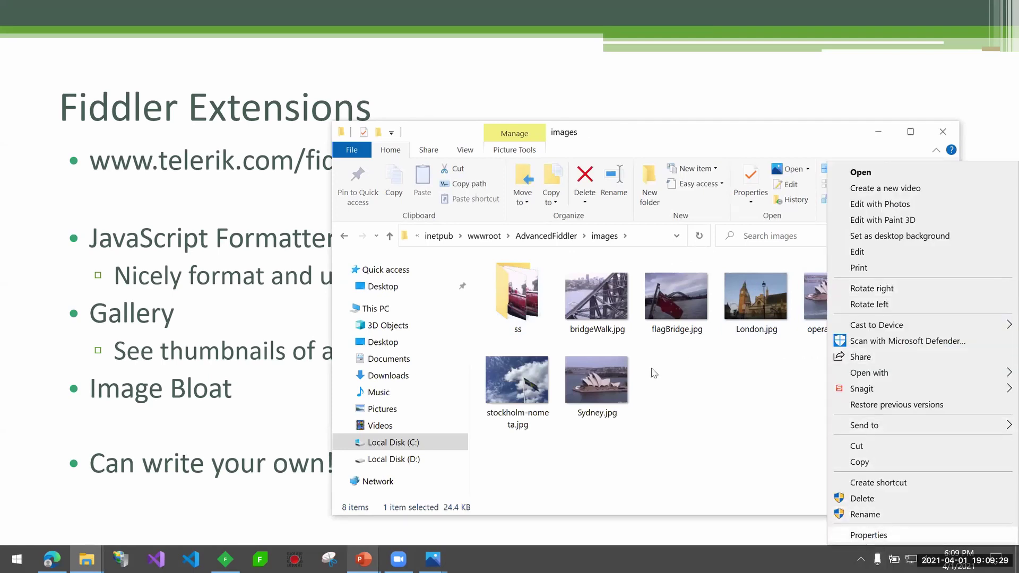
click(877, 539)
- Scroll the Details tab to the camera metadata, cancel the dialog, and close the Explorer window
click(845, 202)
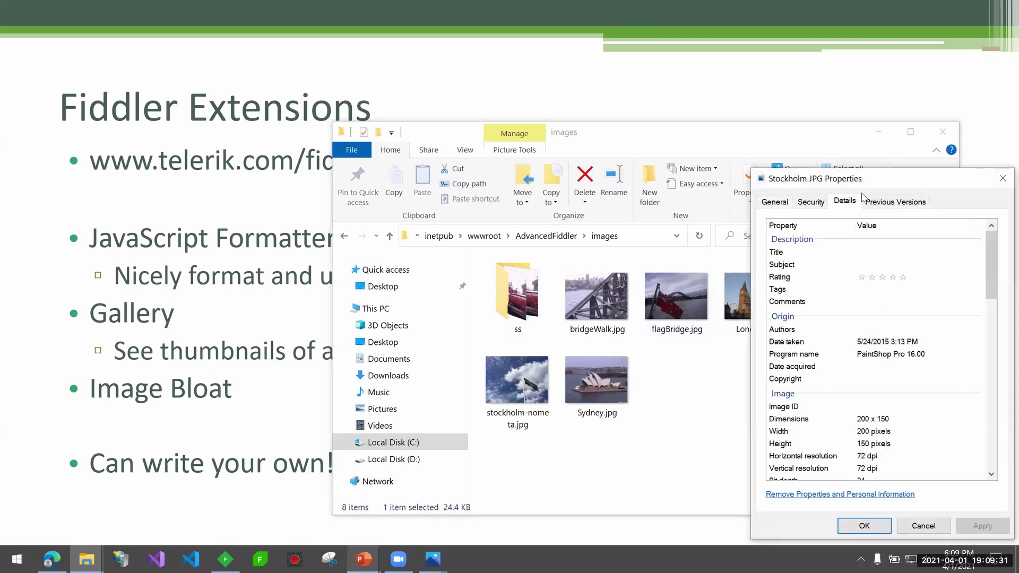
scroll(613, 366, down, 6)
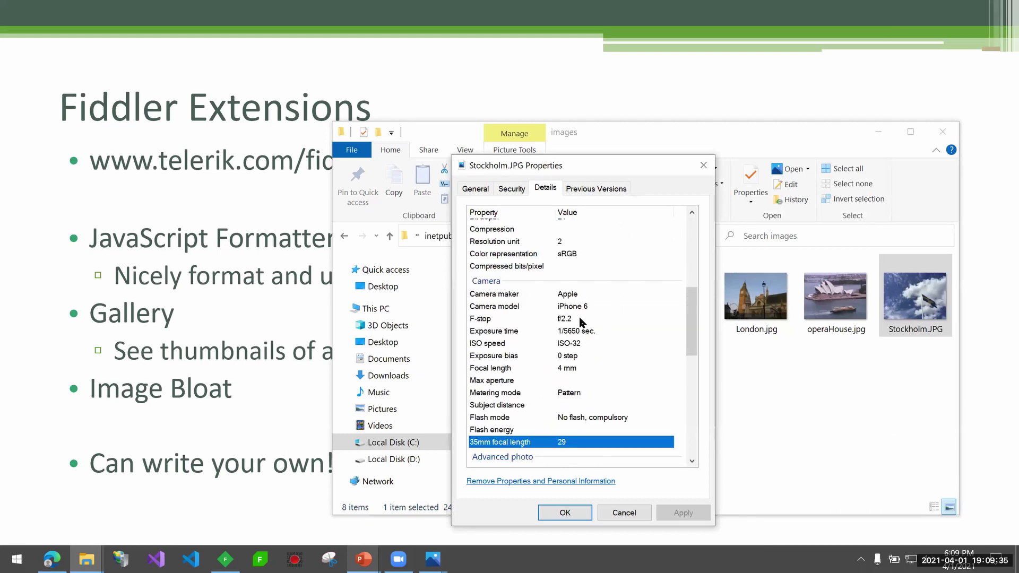
scroll(579, 317, down, 4)
scroll(579, 317, up, 4)
scroll(641, 328, up, 1)
scroll(638, 338, down, 1)
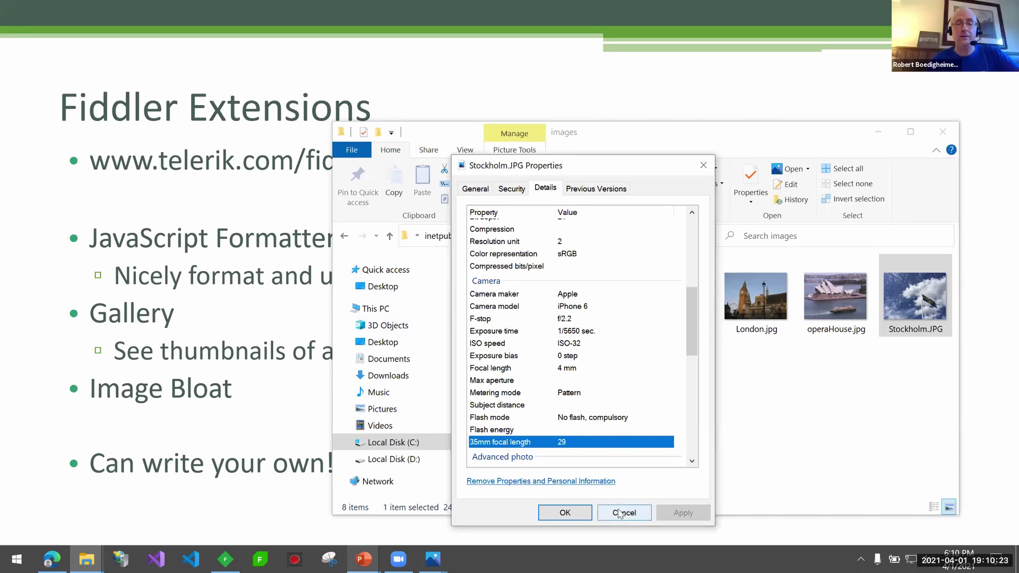
click(619, 513)
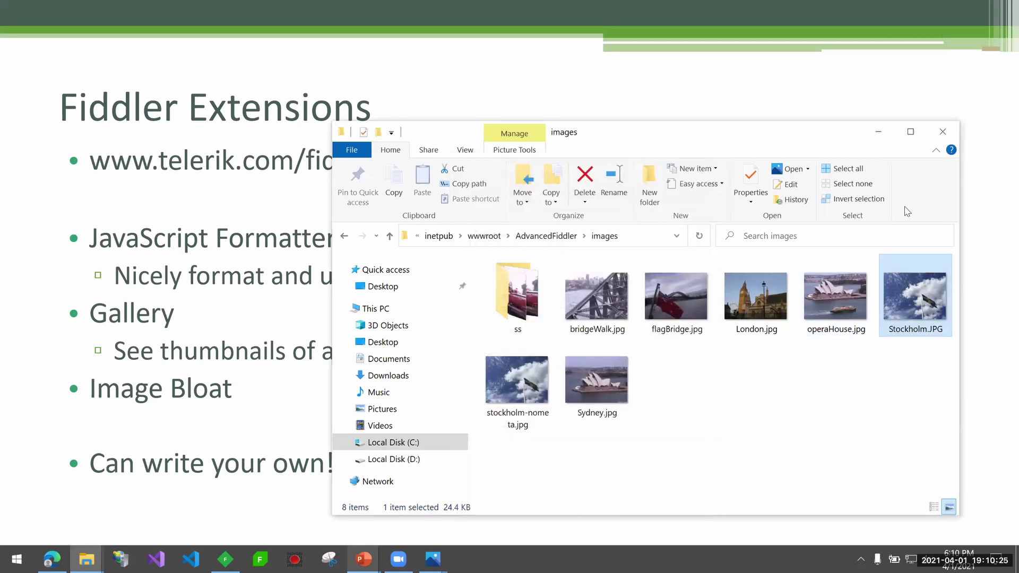
click(943, 133)
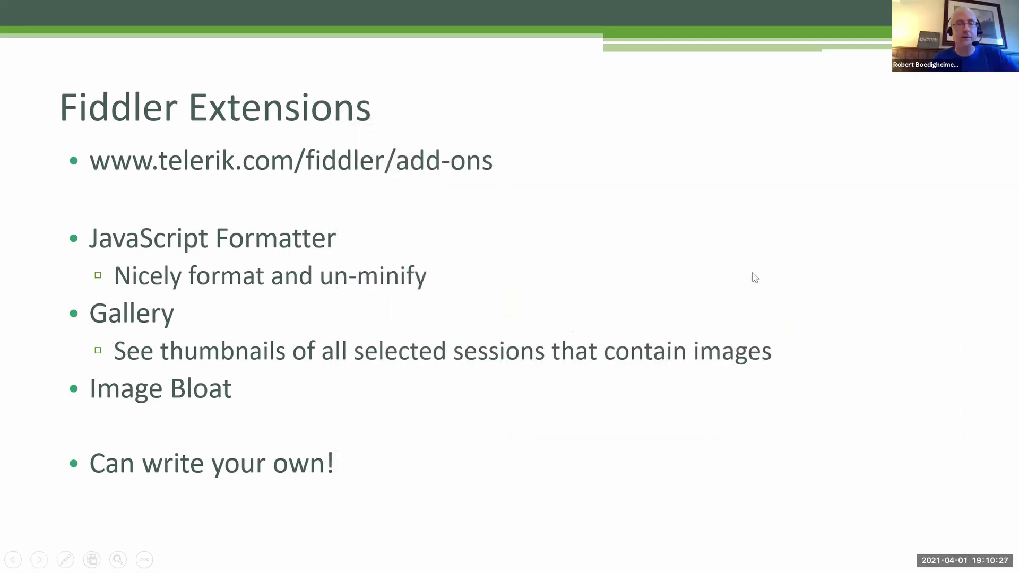
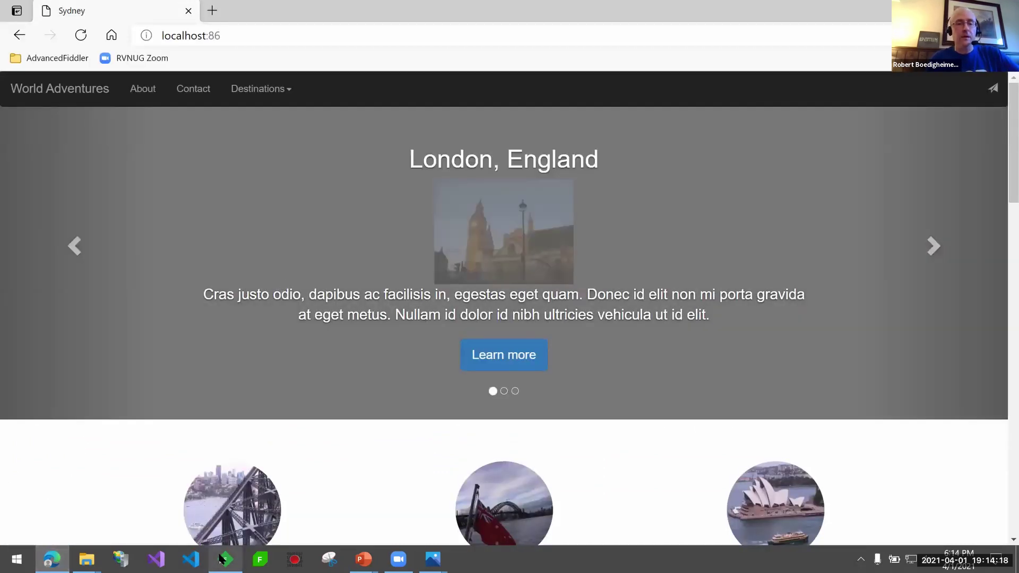
- Capture a timed screenshot of the travel site in Edge as a new Fiddler session
click(223, 559)
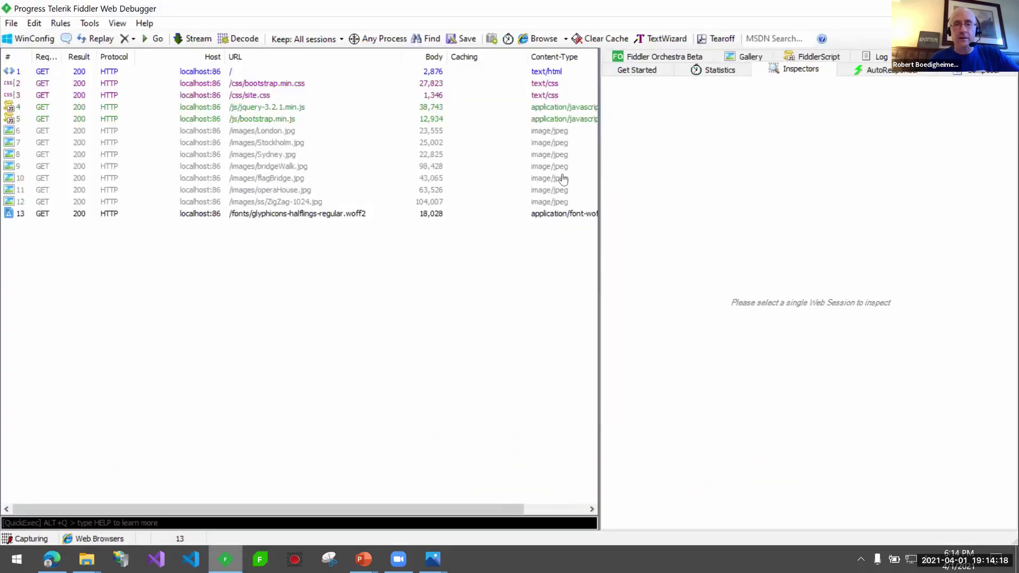
click(493, 40)
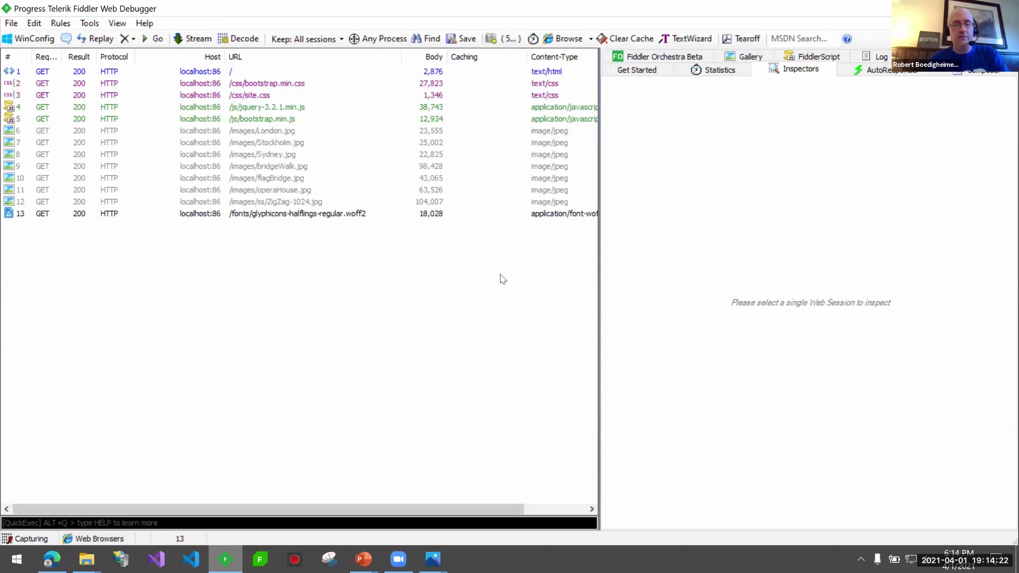
key(alt+Tab)
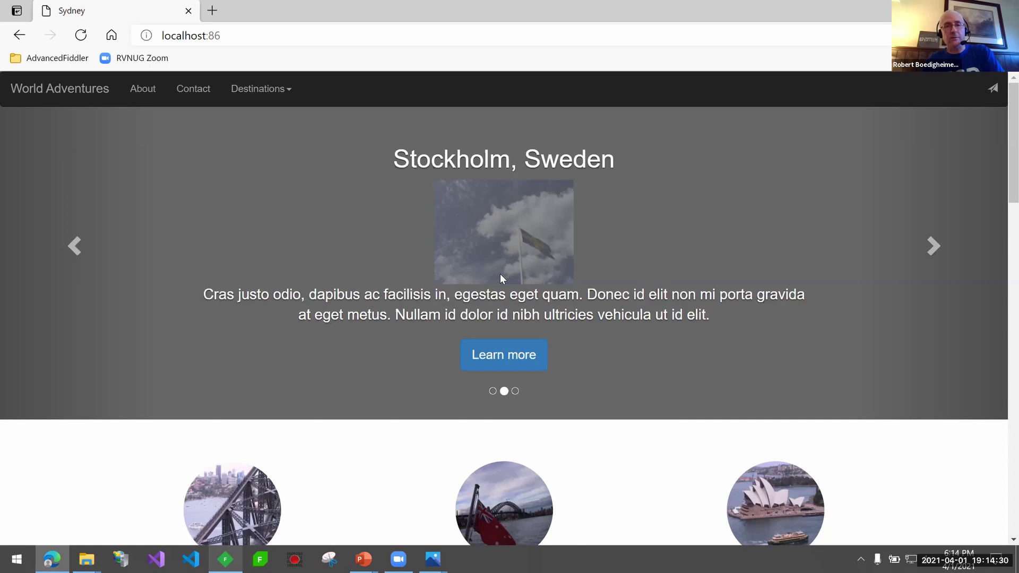
key(alt+Tab)
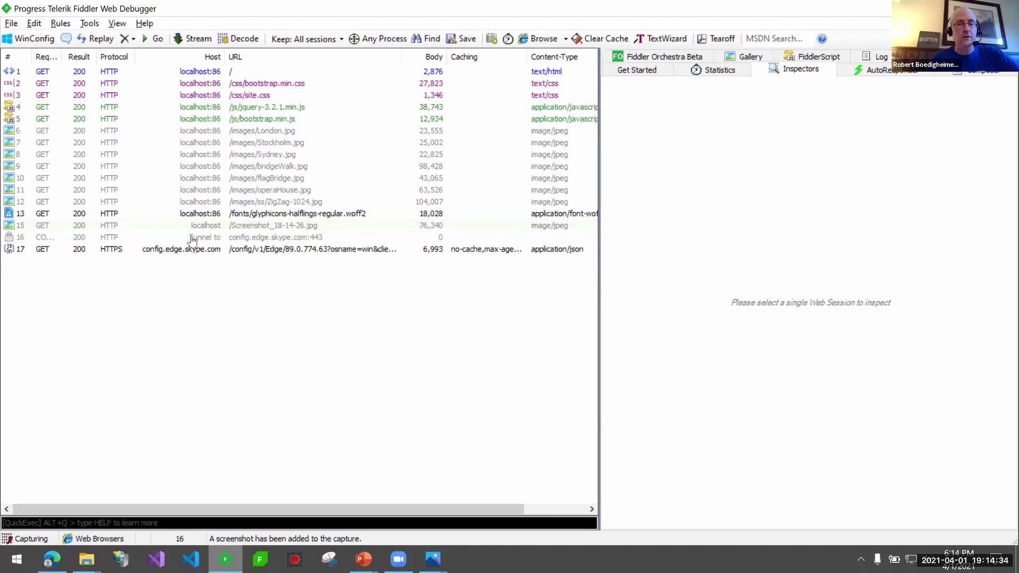
- Show screenshot session 15 in ImageView, then return to the Miscellaneous slide
click(285, 226)
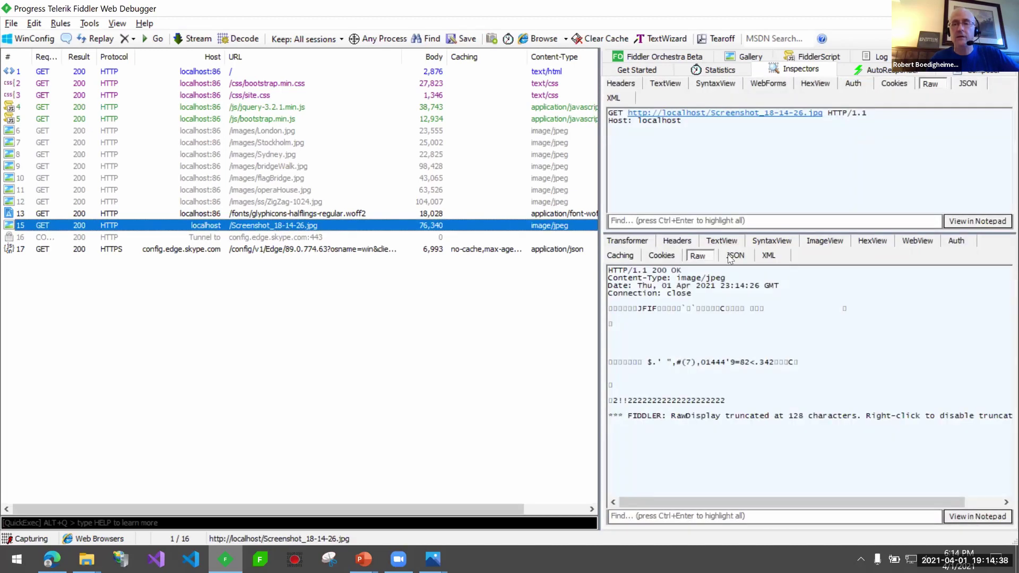
click(823, 242)
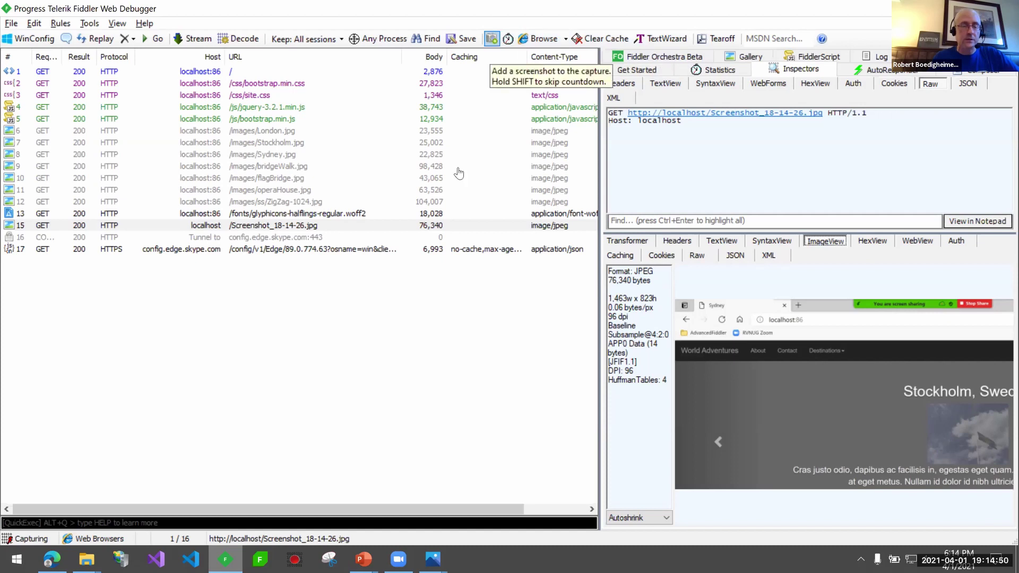
mouse_move(371, 559)
click(421, 519)
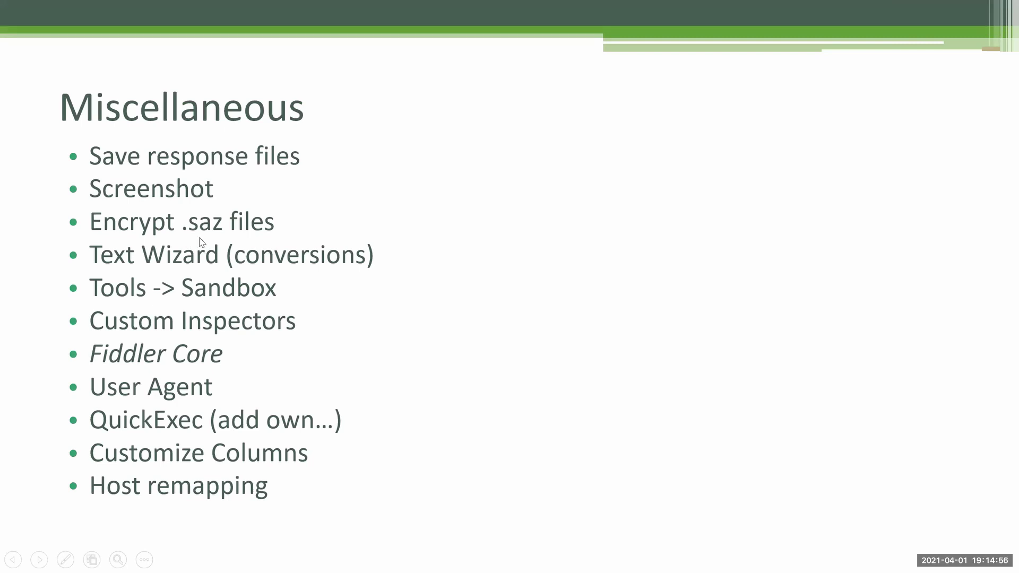
- Switch from the slide show back to Fiddler and focus the about:config QuickExec command
key(alt+Tab)
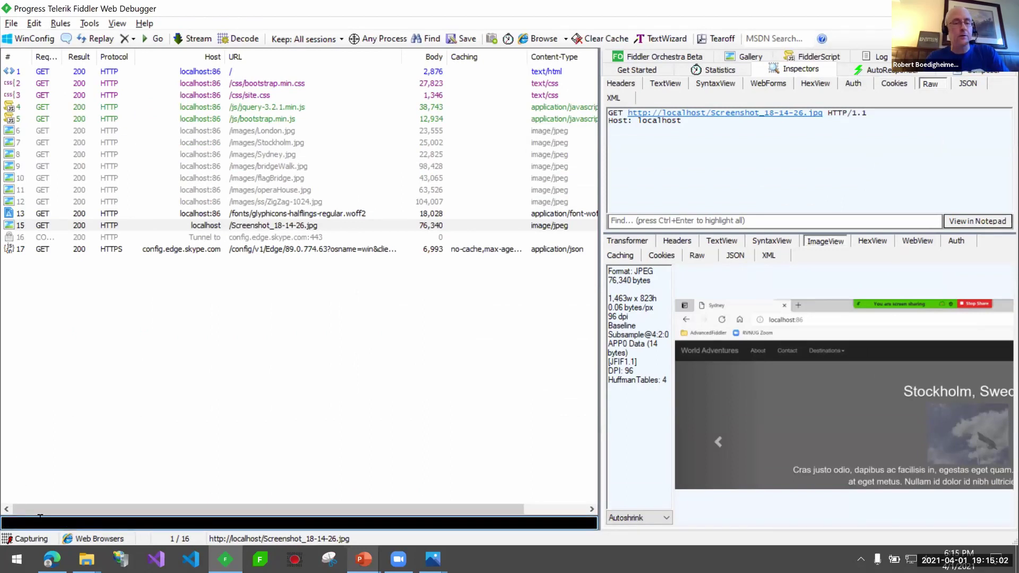
click(40, 518)
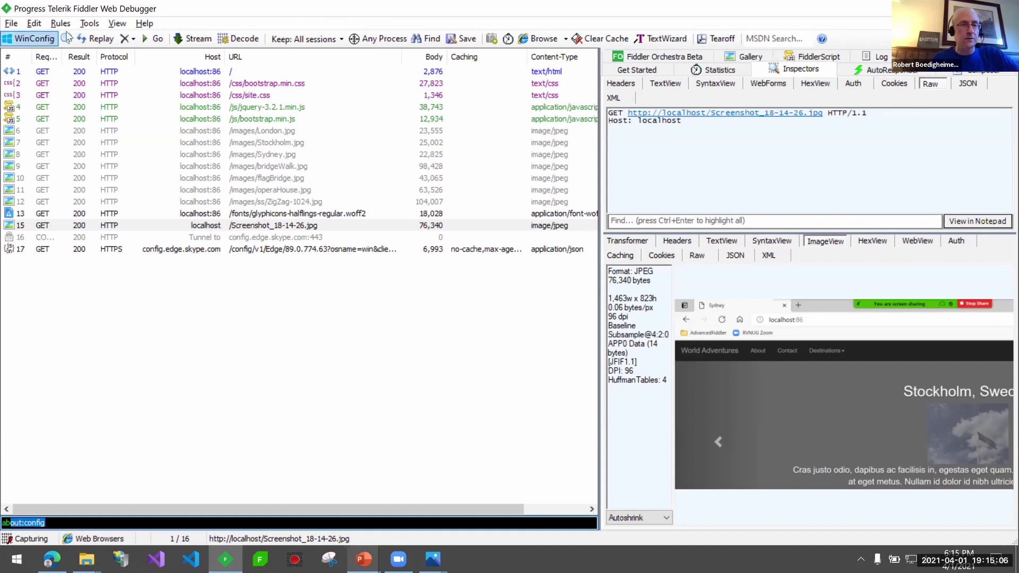
- Run about:config from QuickExec and scroll the preferences grid, e.g. fiddler.exporters.rawfiles.recreatestructure
click(89, 23)
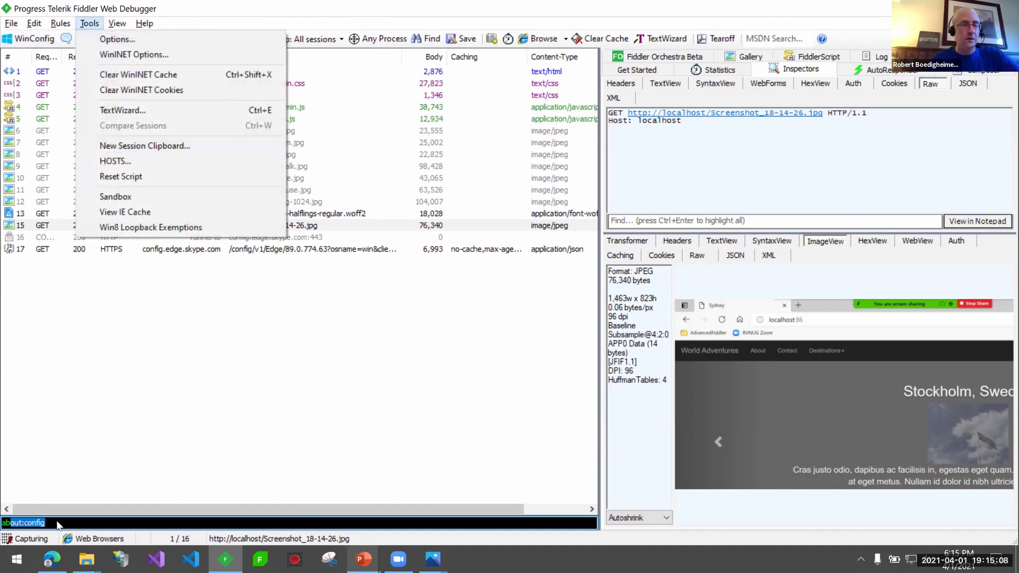
click(37, 522)
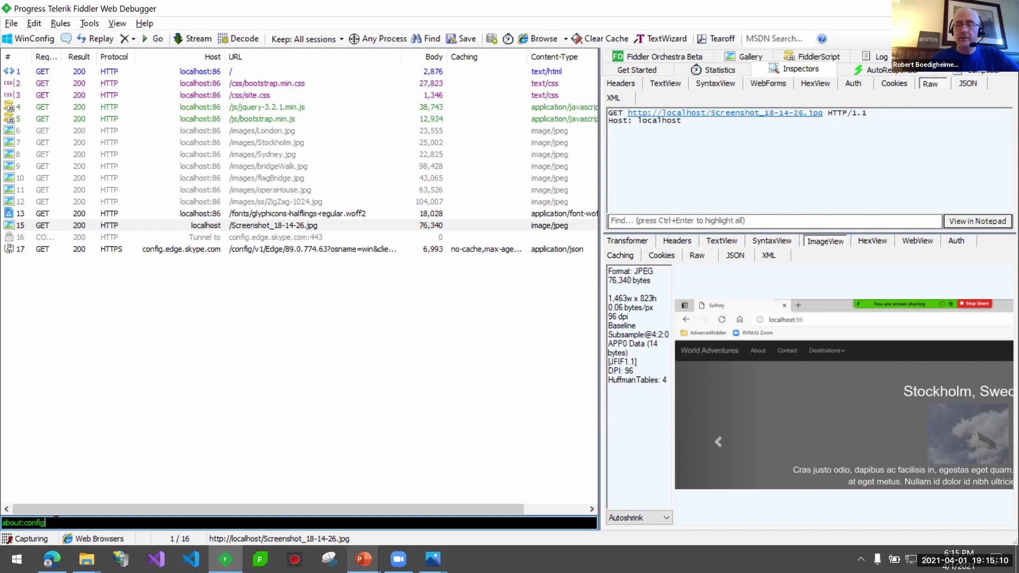
key(Return)
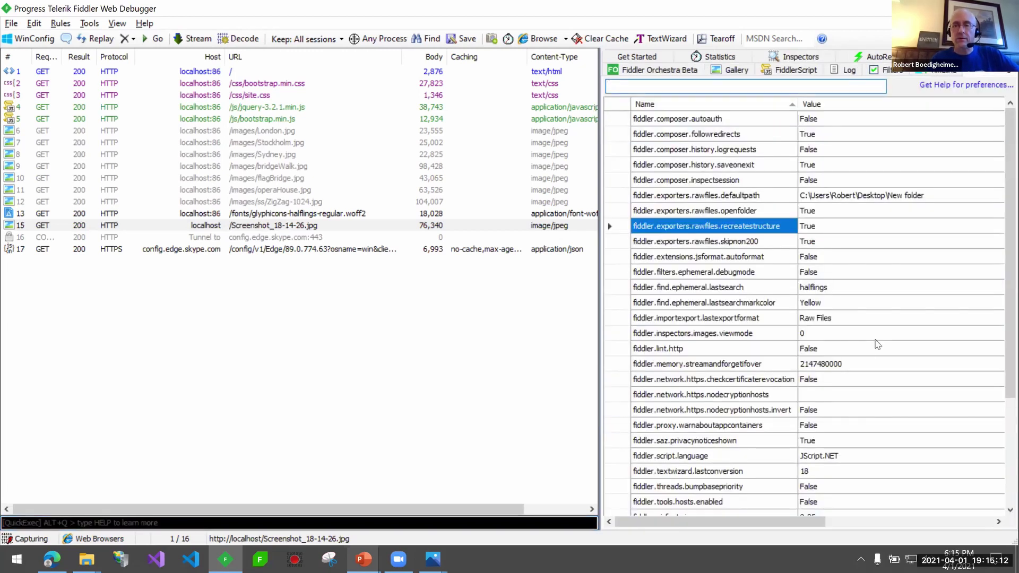
drag(1007, 143, 856, 293)
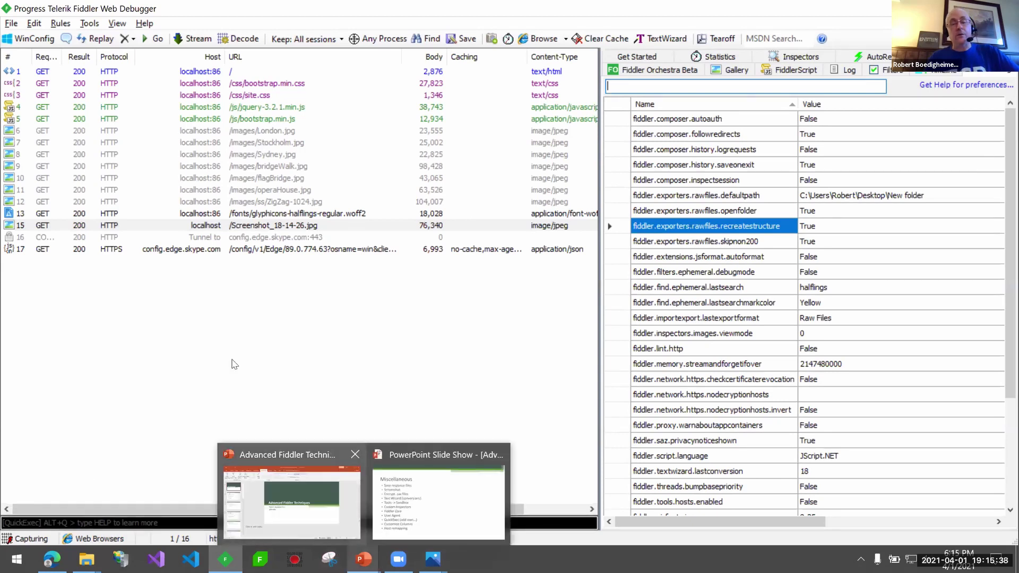
click(10, 24)
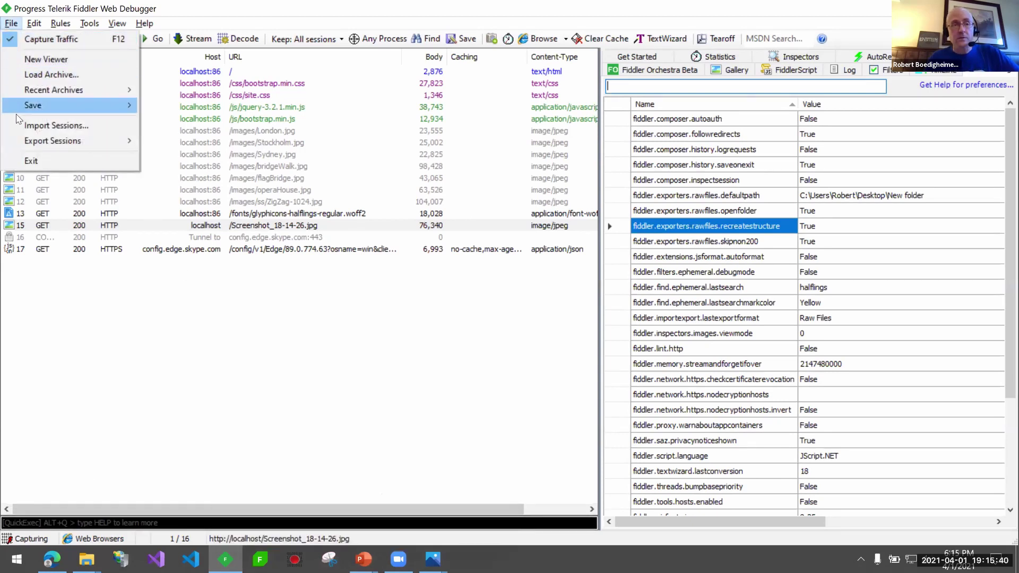
mouse_move(20, 110)
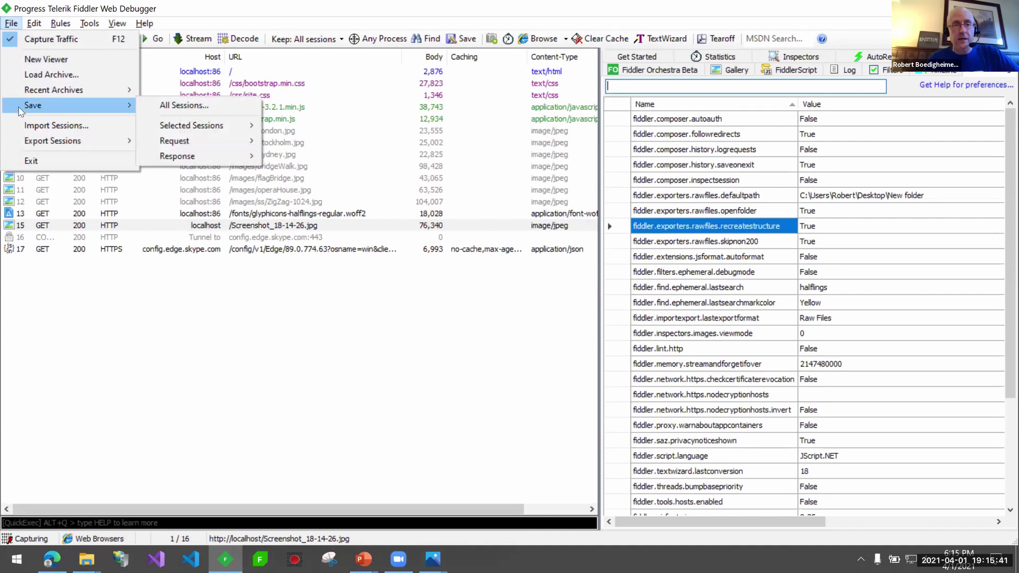
click(171, 106)
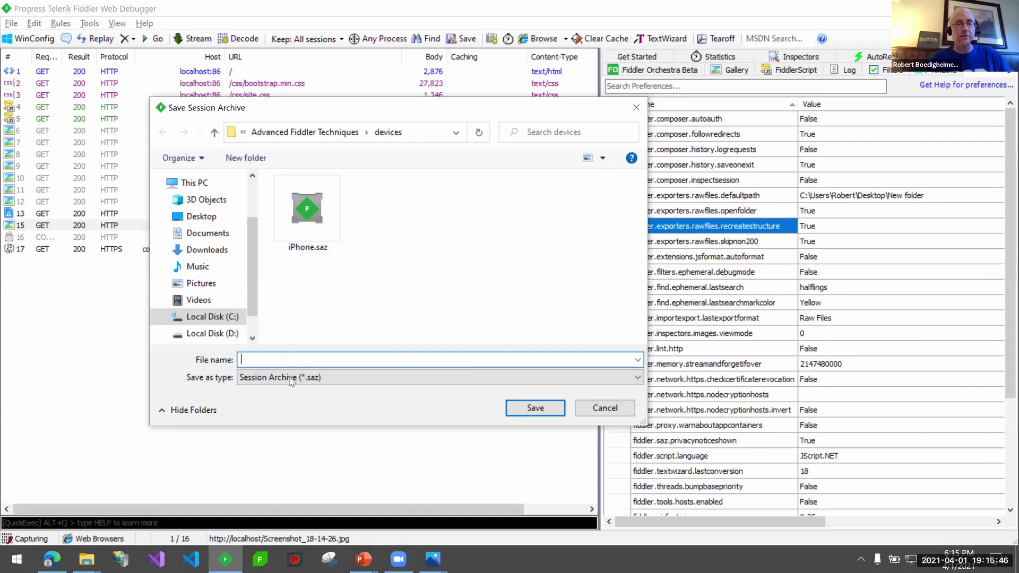
click(301, 380)
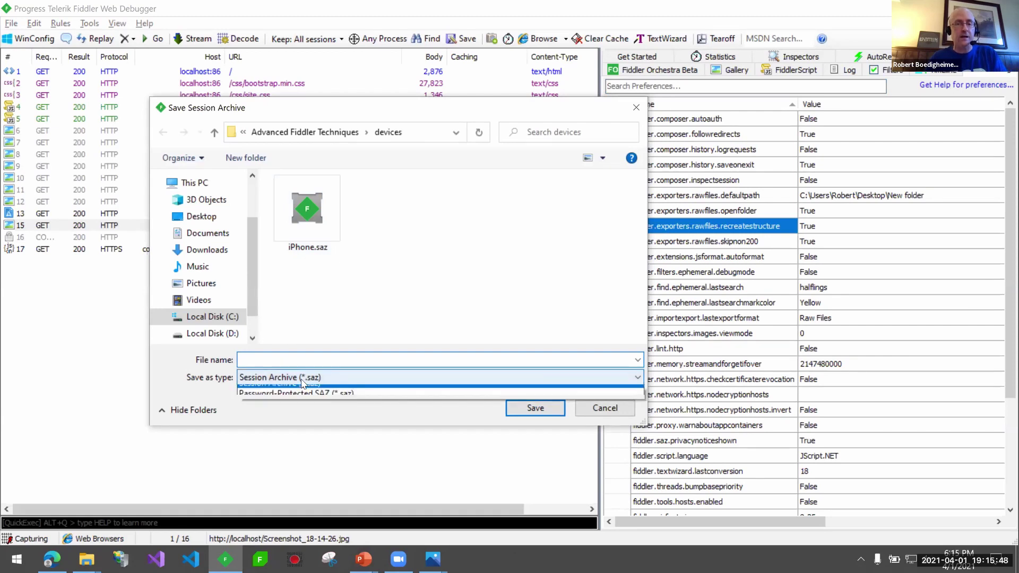
click(296, 402)
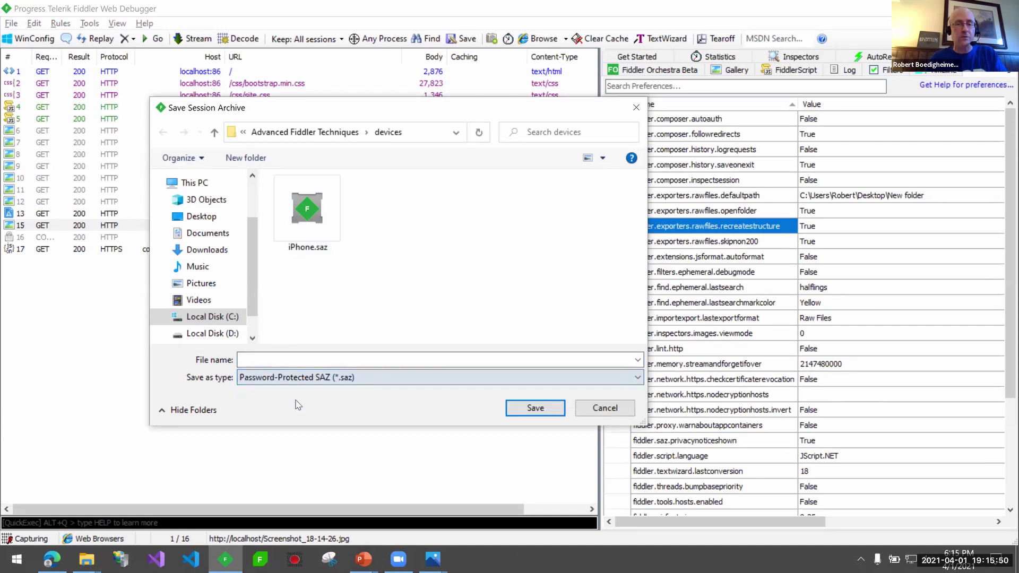
click(277, 360)
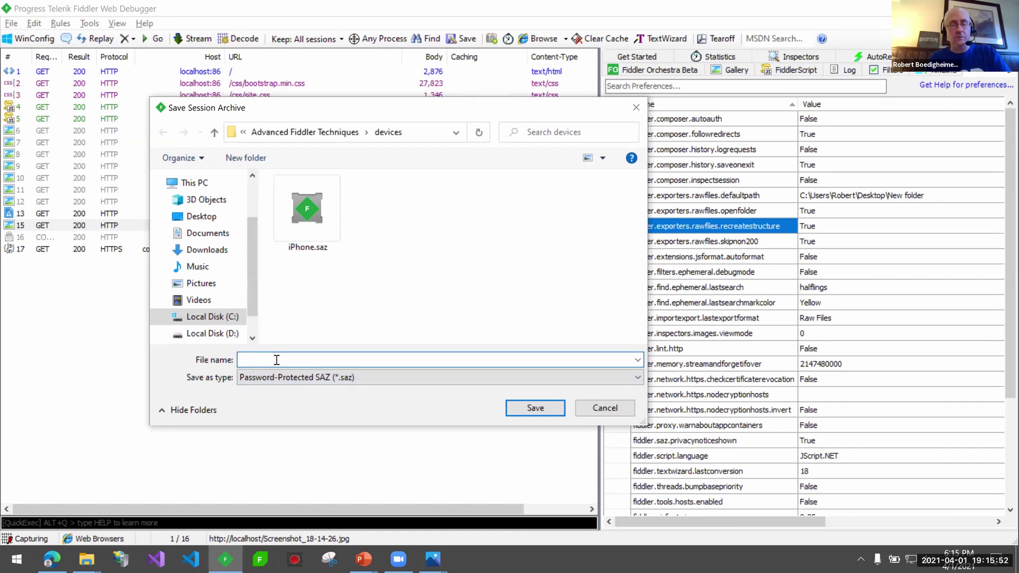
text(d)
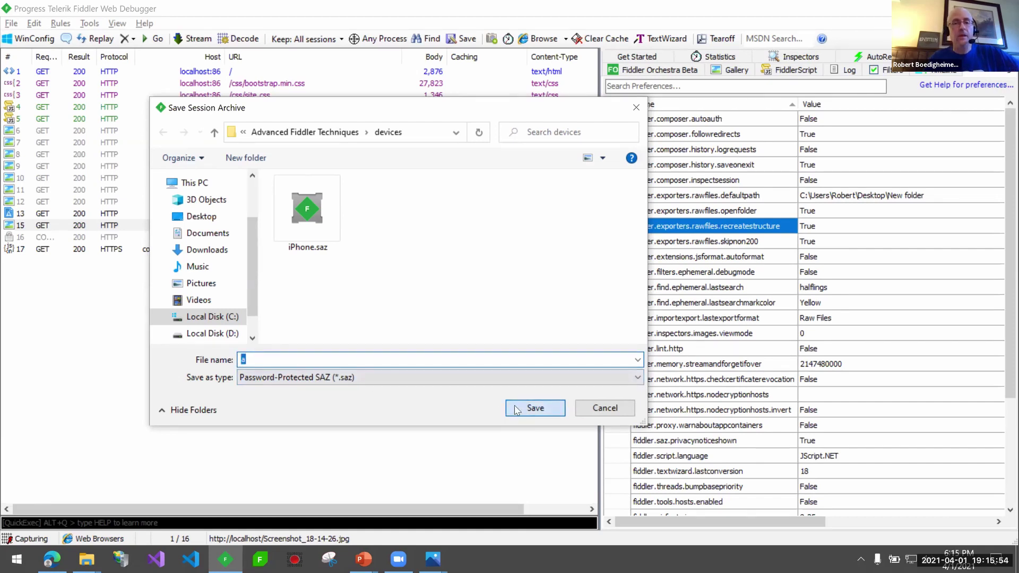
click(516, 409)
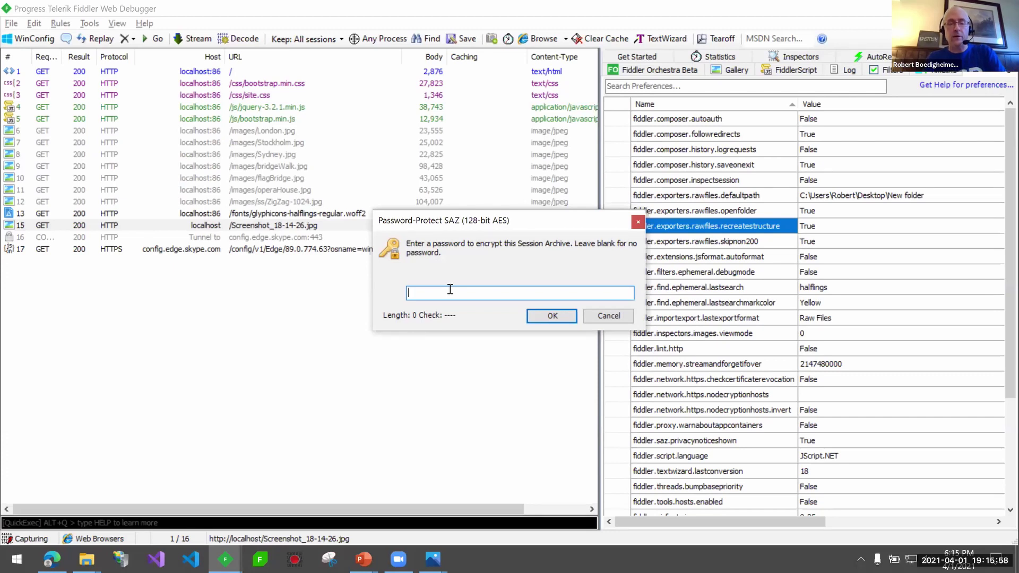
text(hello world)
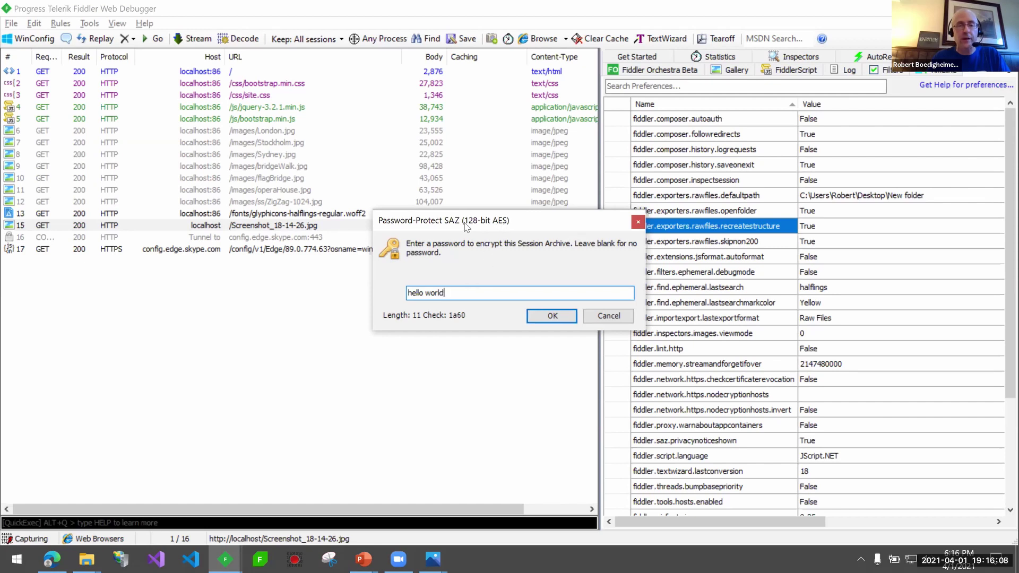
drag(457, 292, 387, 291)
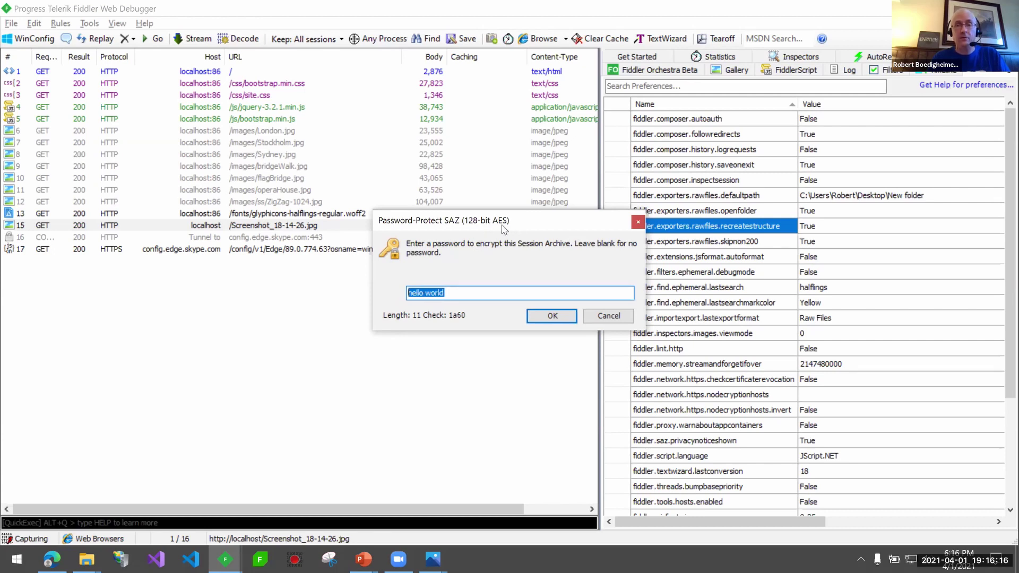
click(609, 316)
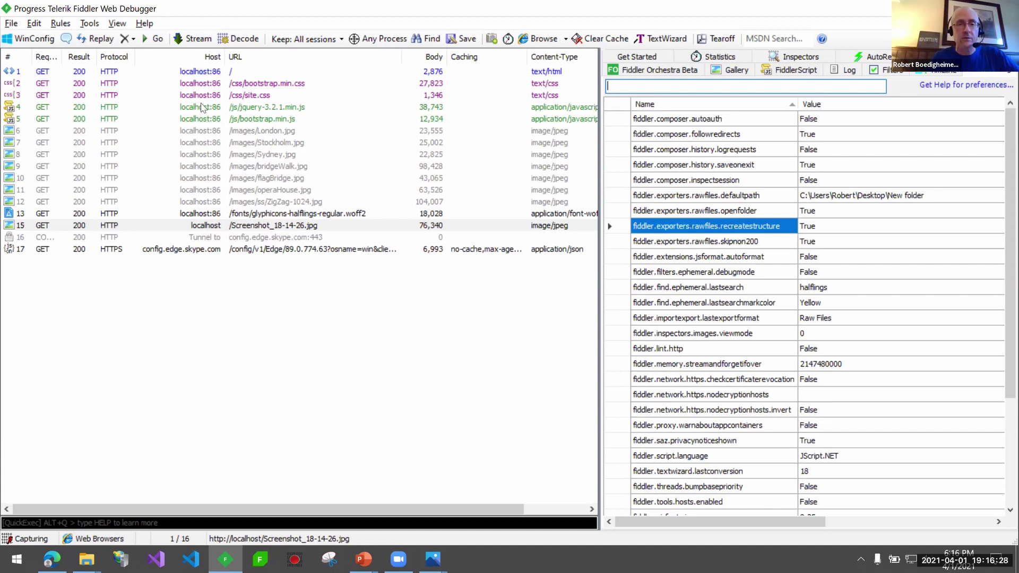
click(213, 75)
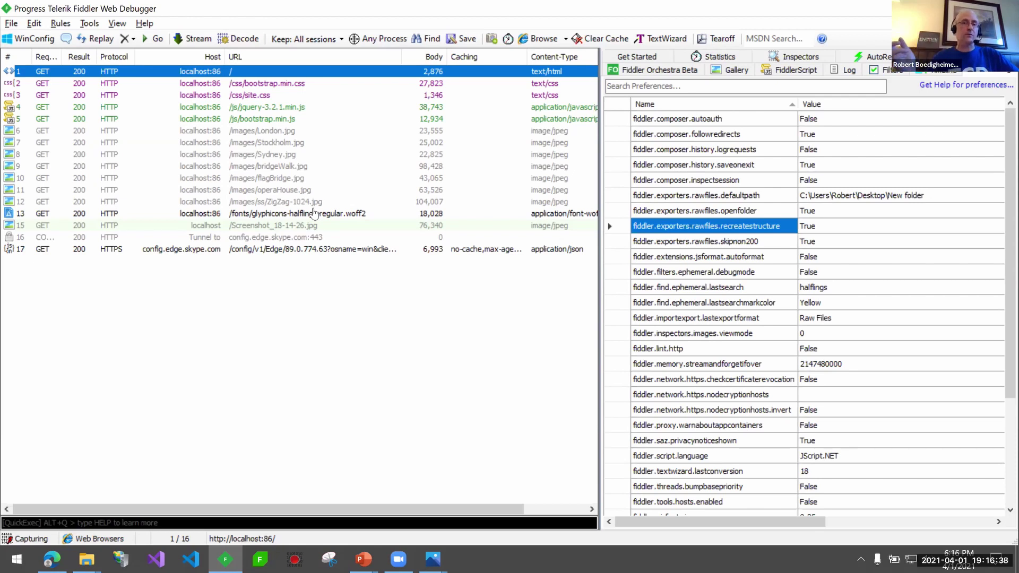
click(4, 23)
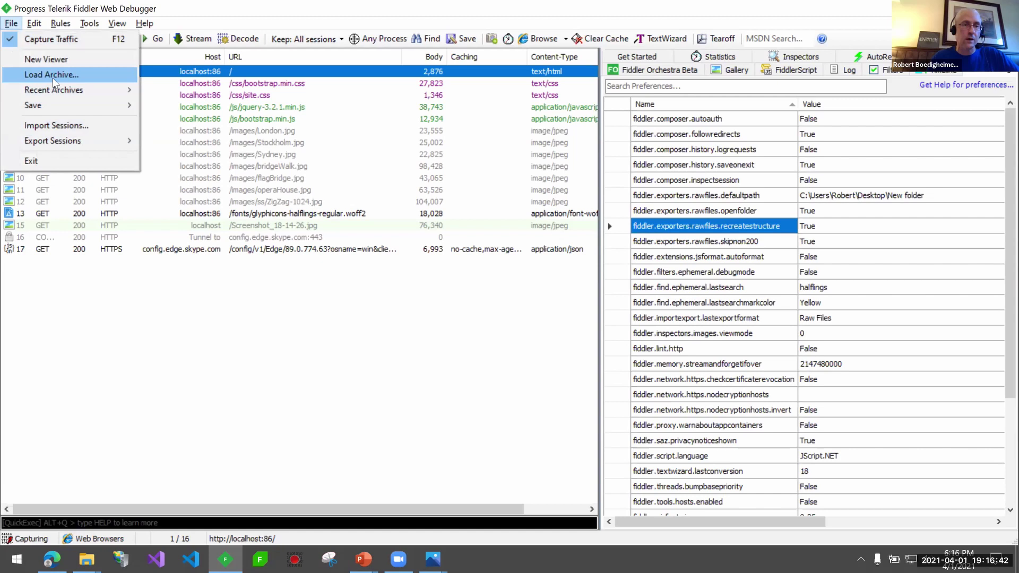
mouse_move(54, 108)
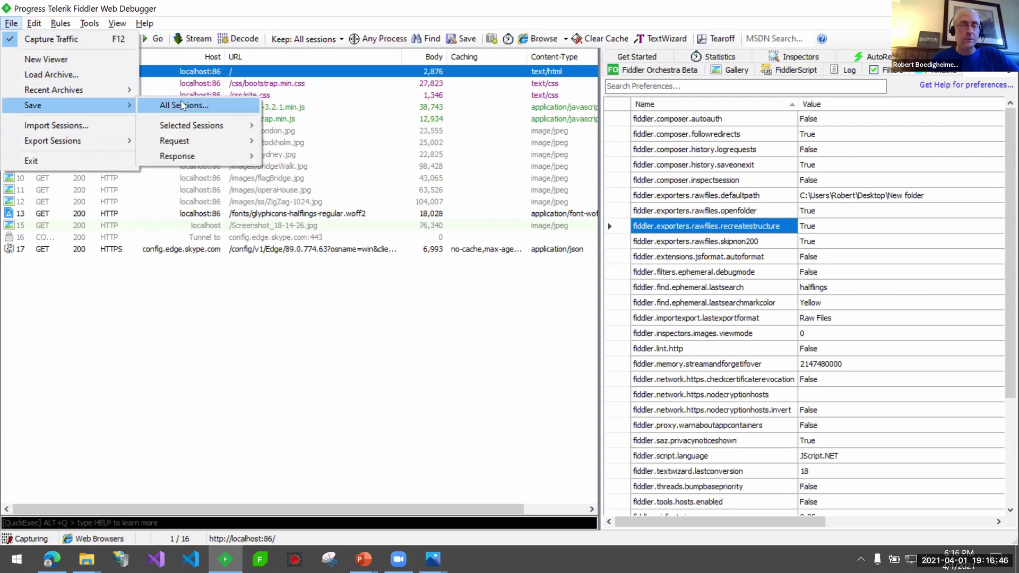
click(273, 270)
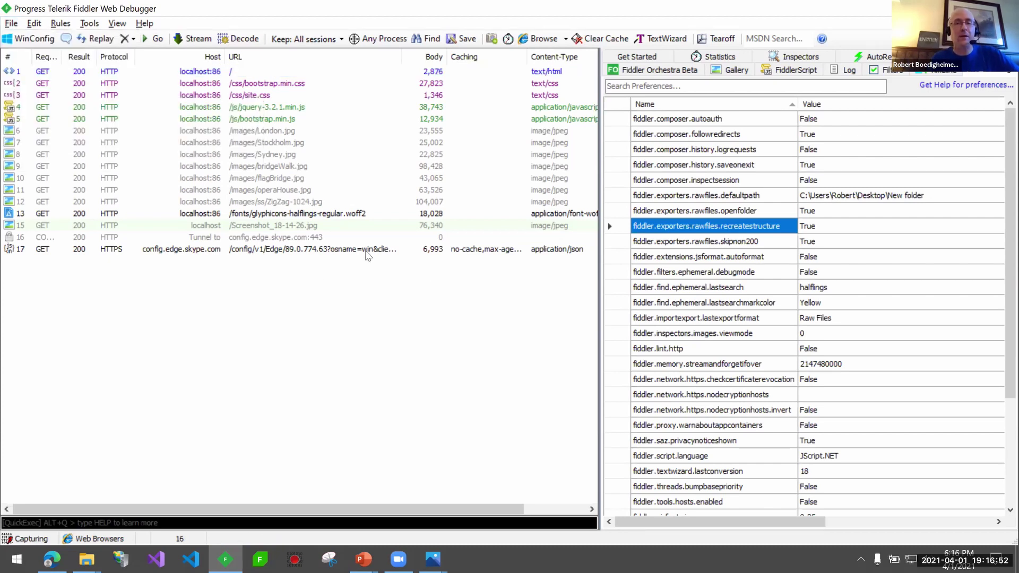
mouse_move(368, 558)
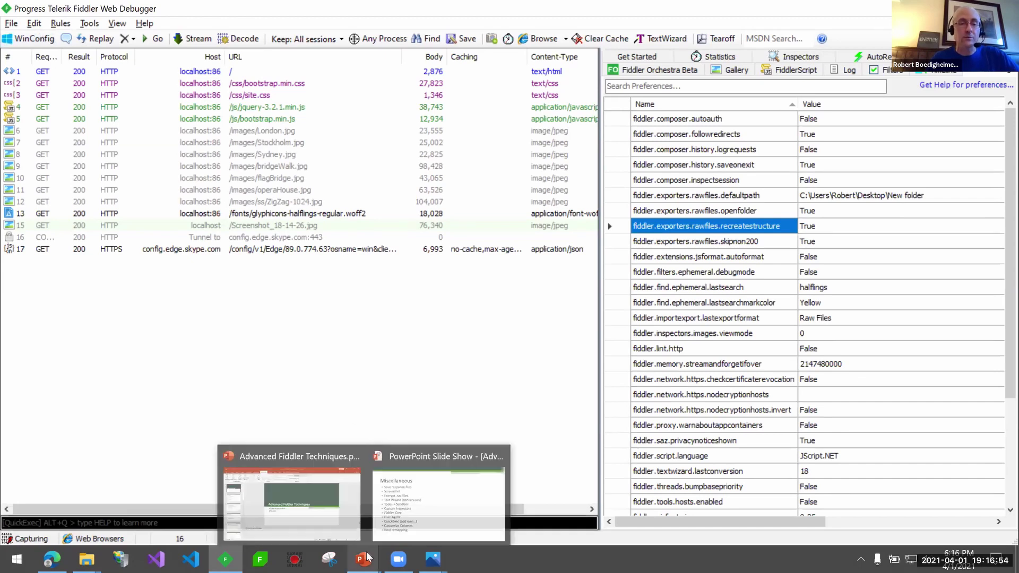
- Briefly show the Miscellaneous slide again, then switch to the Fiddler debugger
click(407, 513)
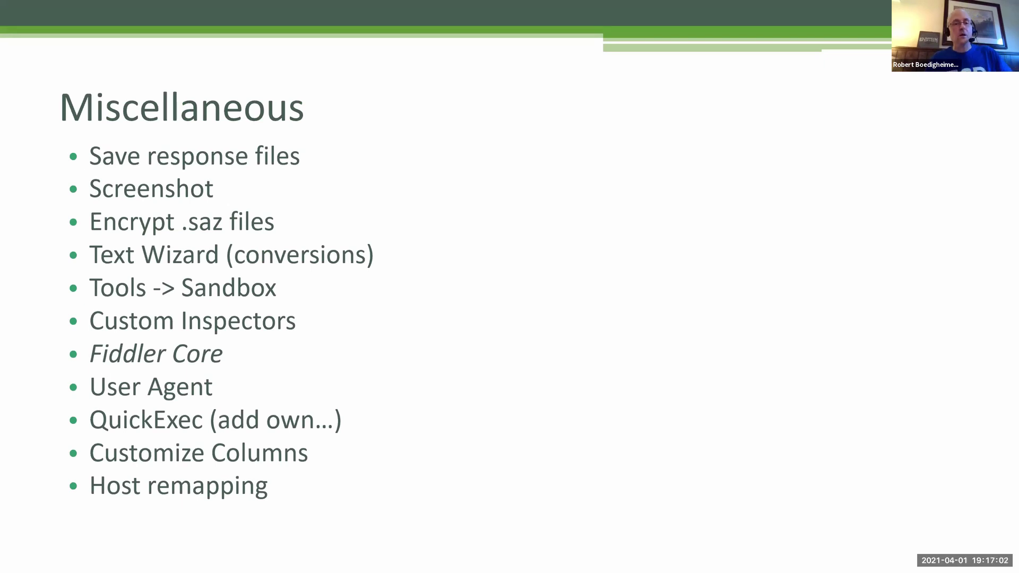
key(alt+Tab)
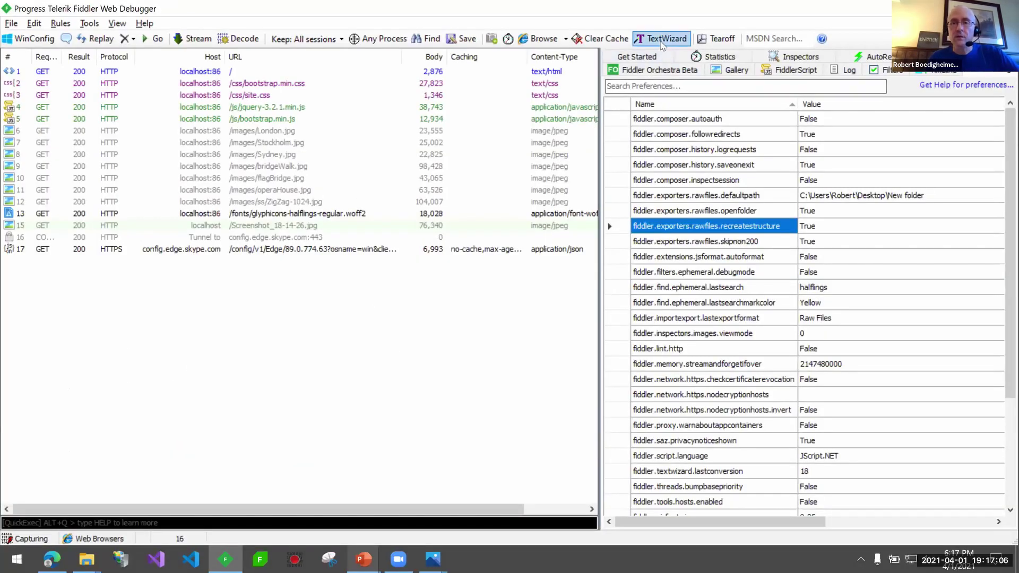
- Use TextWizard to show the sitepoint.com URL's SHA256 hash and Transform options, then return to the slide
click(664, 38)
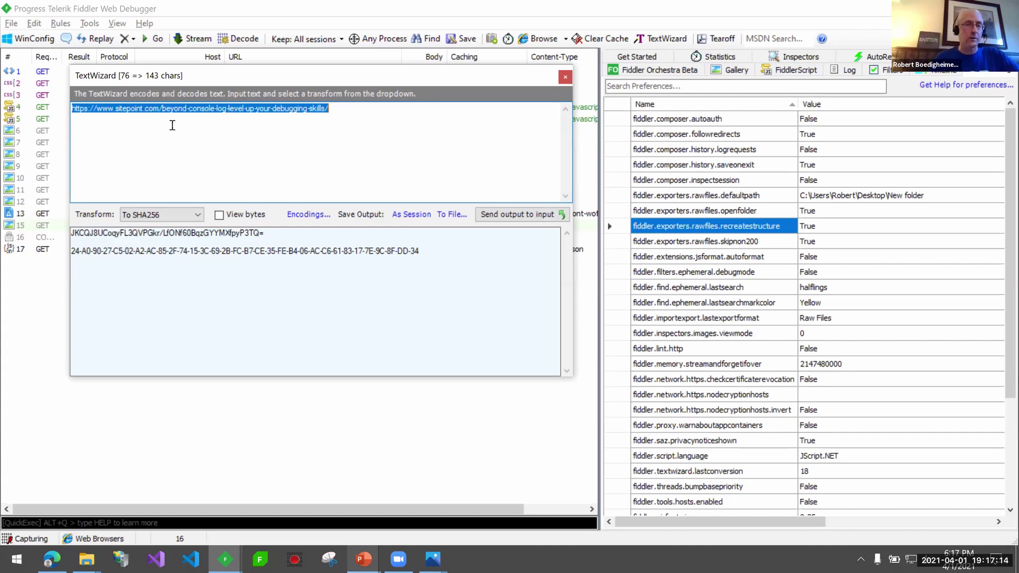
click(194, 215)
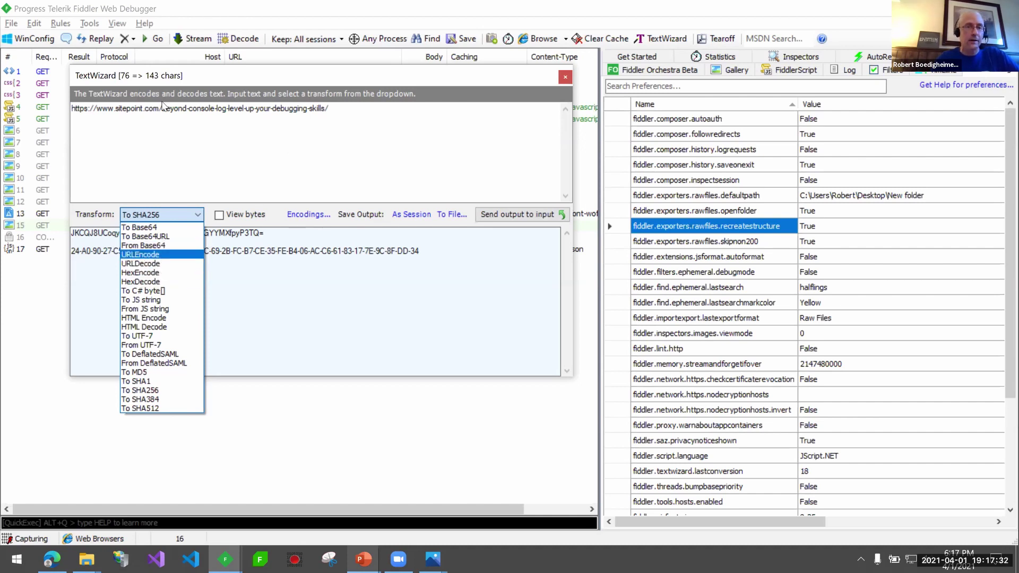
click(565, 78)
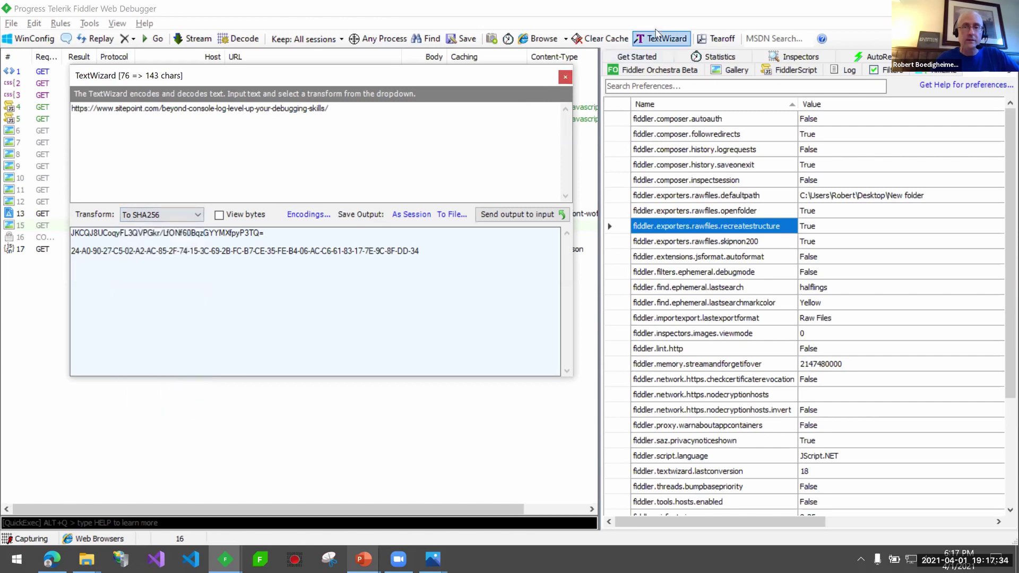
click(565, 78)
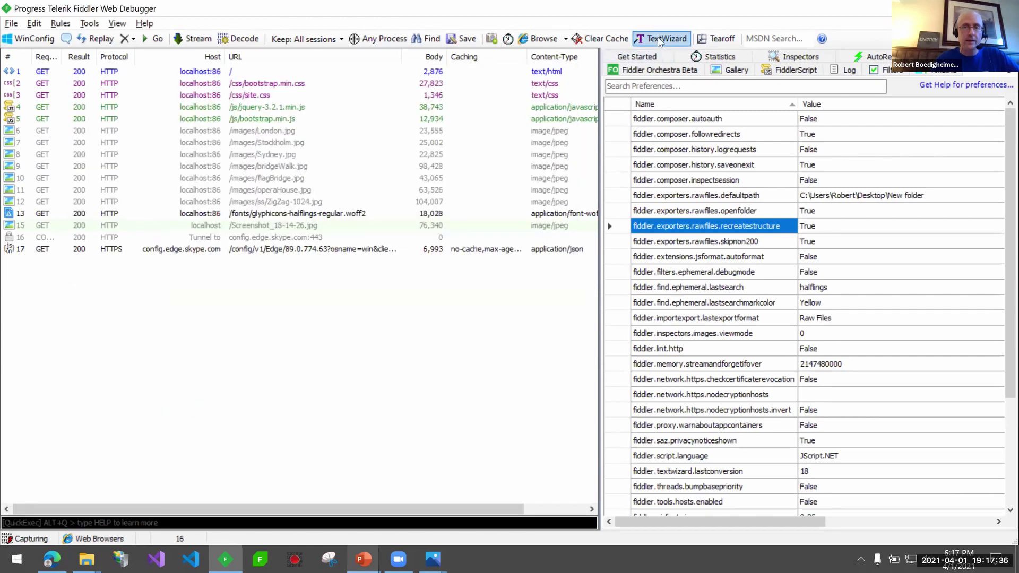
mouse_move(369, 554)
click(407, 513)
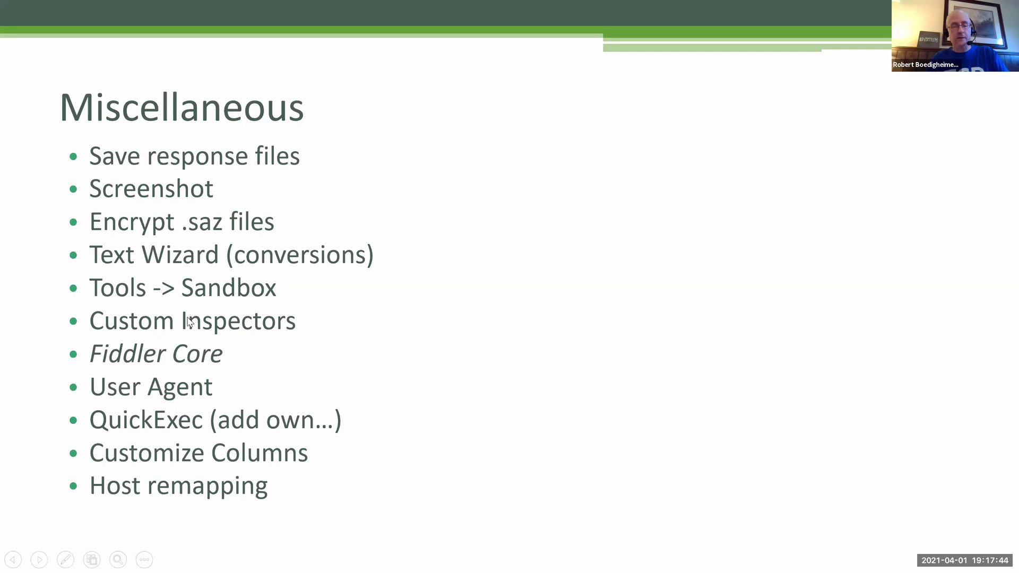
- In Edge, open the Composer - Tablet SuperStore favorite and select its webdbg.com/sandbox/shop address
key(alt+Tab)
key(Tab)
click(50, 58)
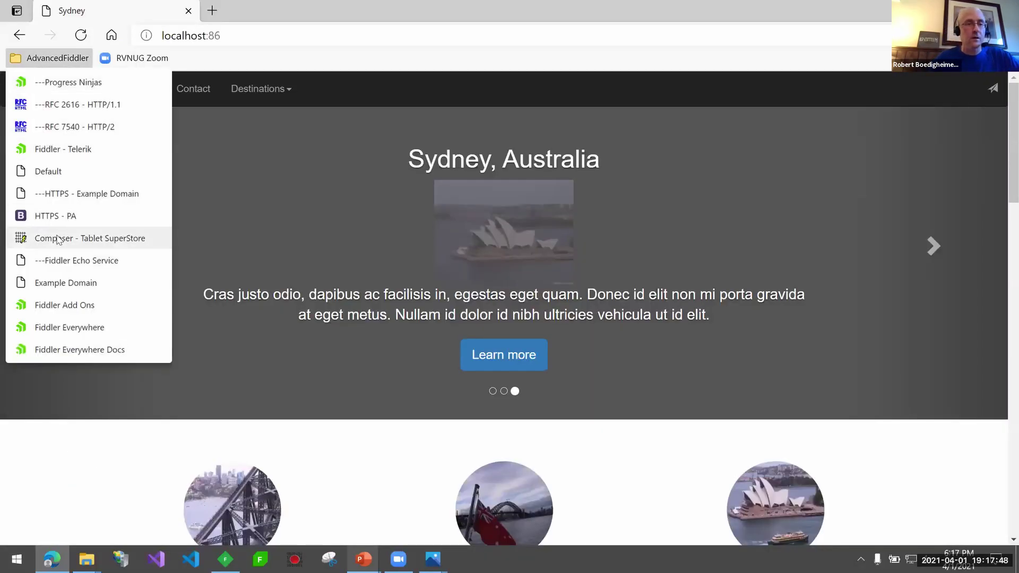
click(58, 239)
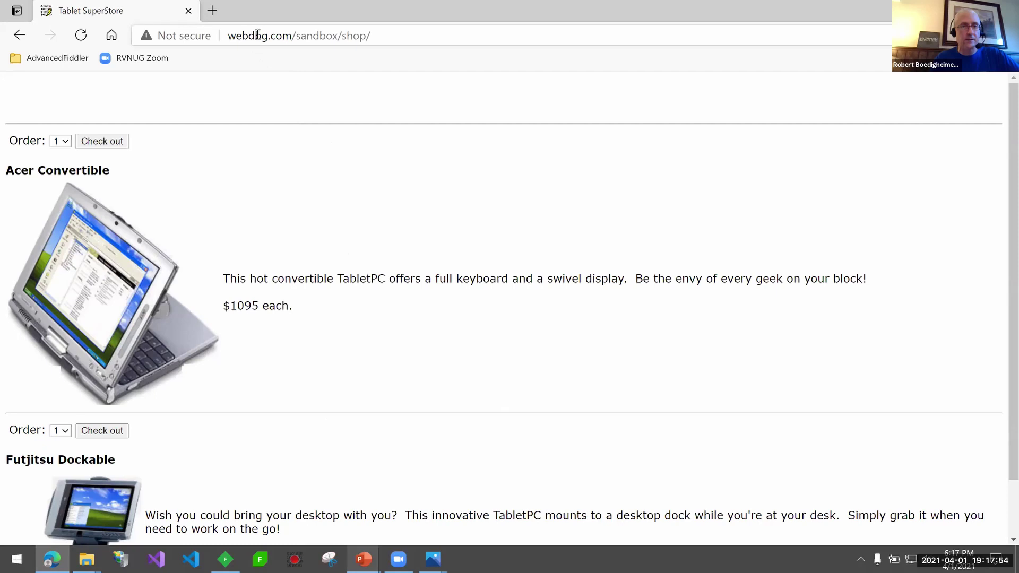
click(389, 38)
drag(320, 39, 203, 40)
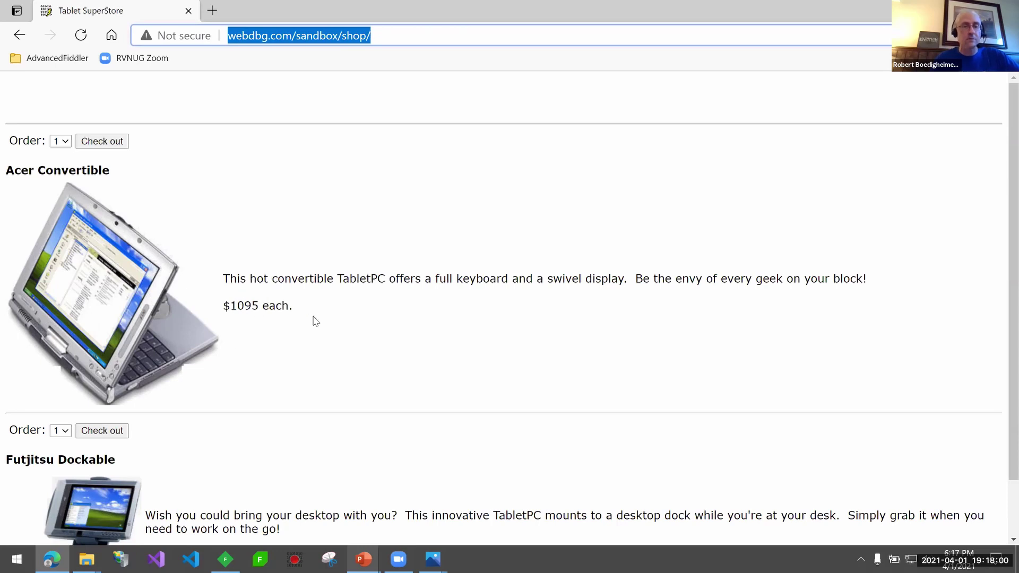
- Show the Miscellaneous slide briefly, then switch to Fiddler
click(372, 560)
click(402, 452)
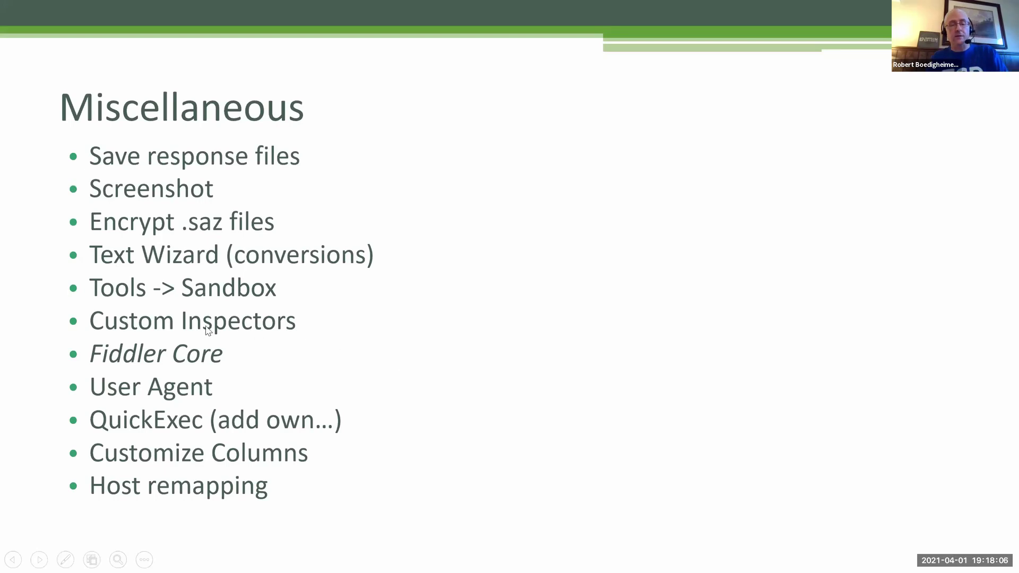
key(alt+Tab)
key(alt+Tab)
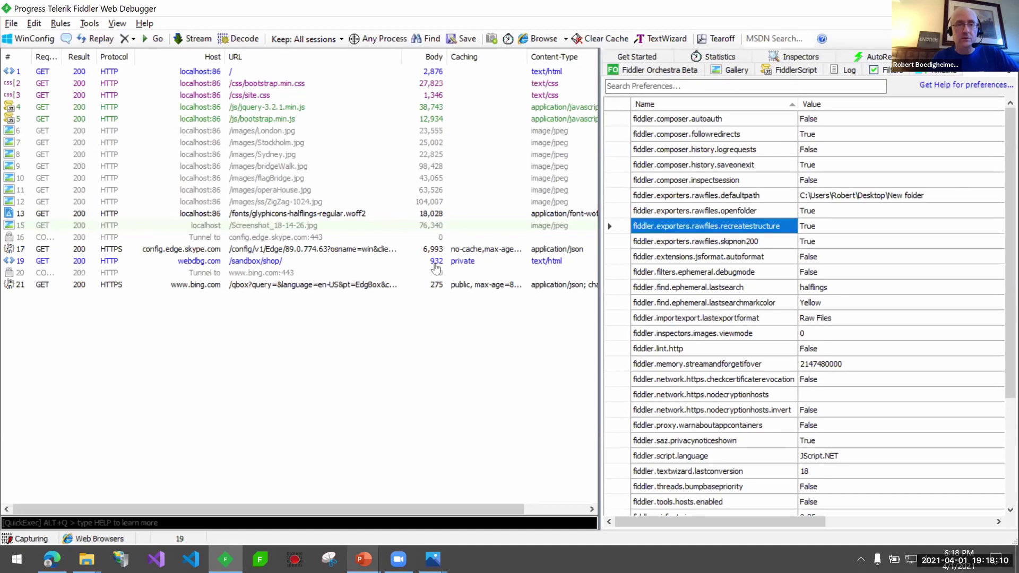
- Inspect the jquery-3.2.1.min.js session with its encoded response body decoded, then return to the slide
click(316, 181)
click(274, 106)
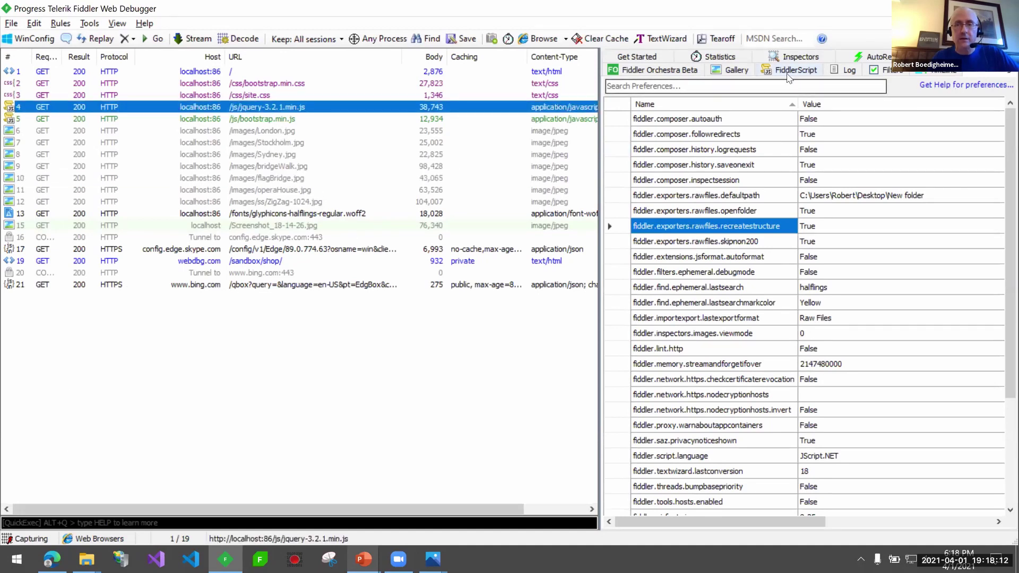
click(798, 57)
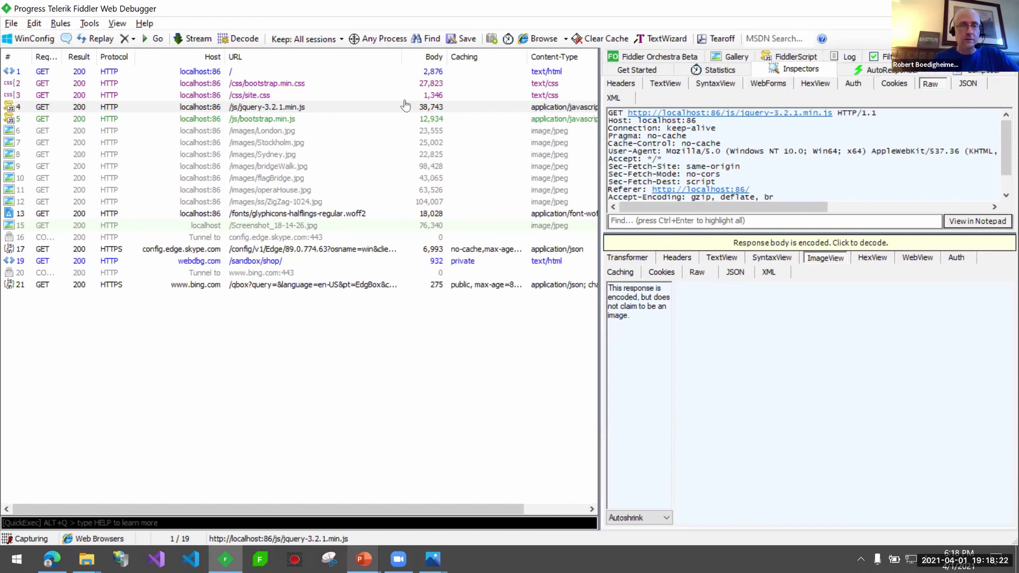
click(298, 108)
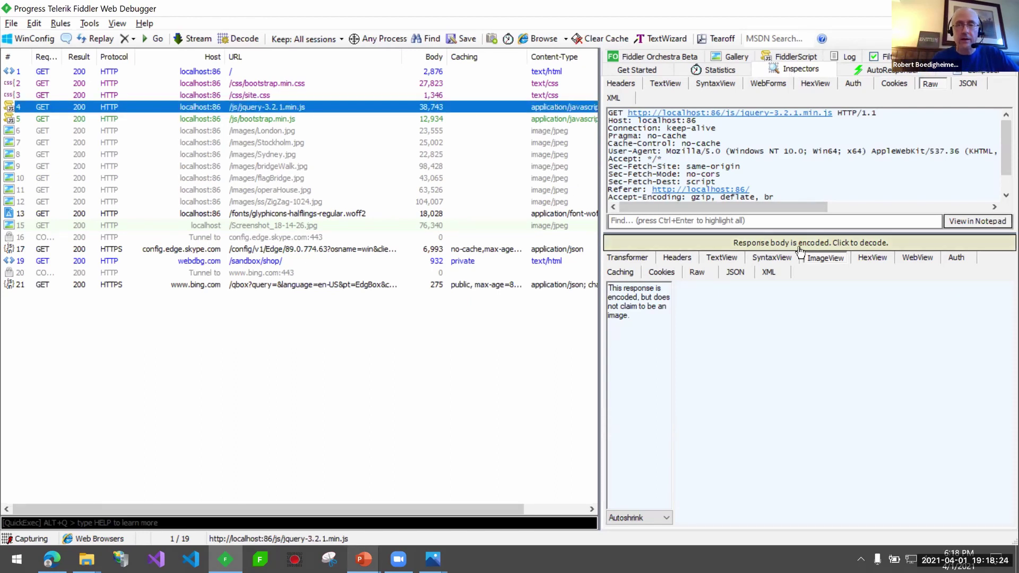
click(780, 243)
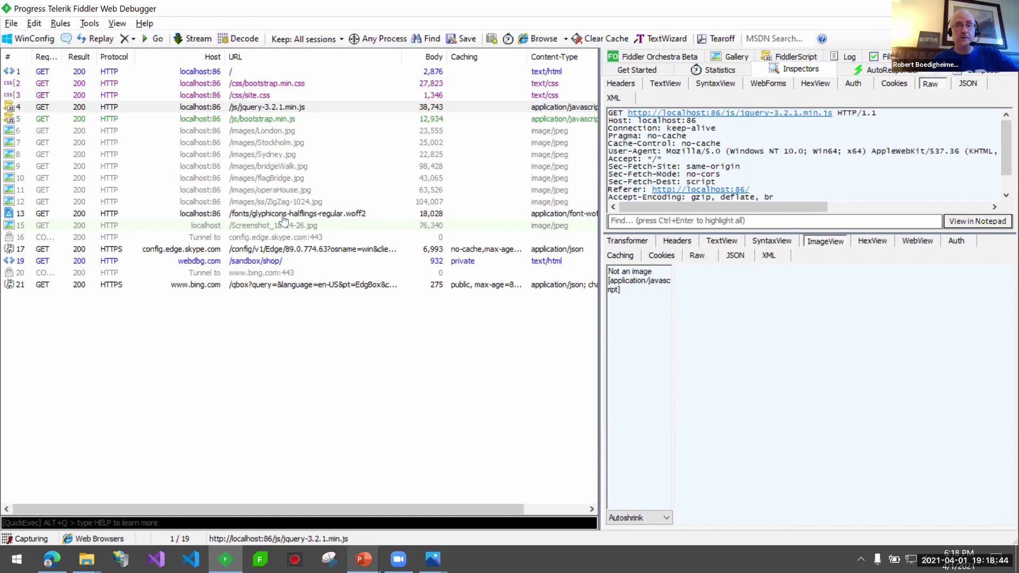
mouse_move(366, 559)
click(403, 507)
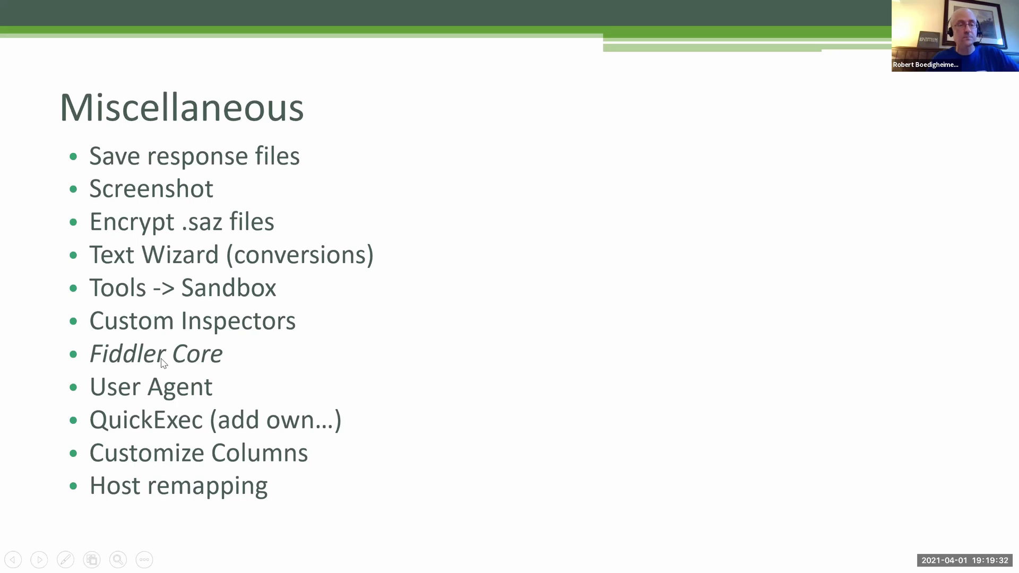
- In Fiddler, choose Rules > User-Agents > Custom and dismiss the custom string prompt
key(alt+Tab)
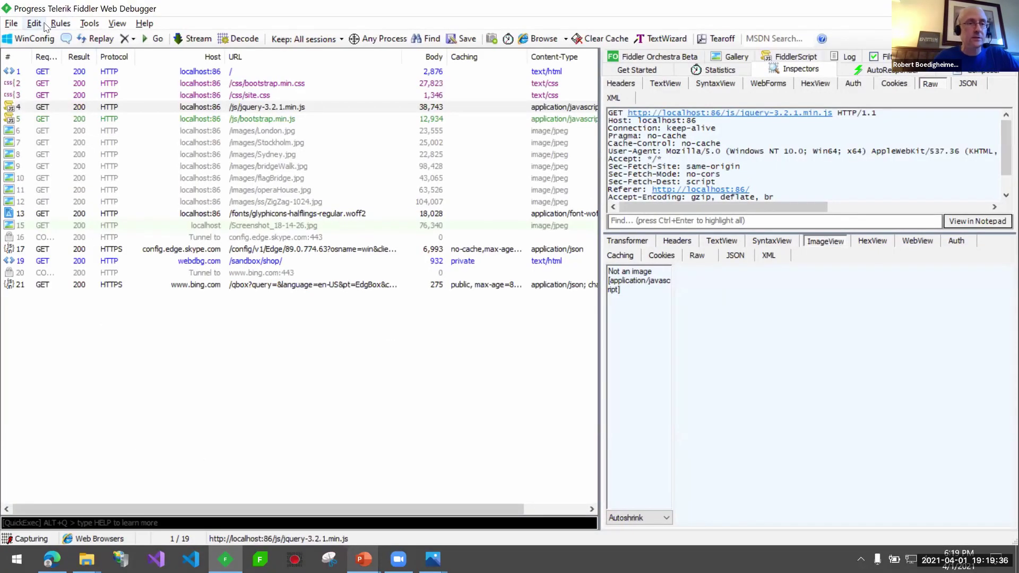
click(60, 24)
mouse_move(83, 234)
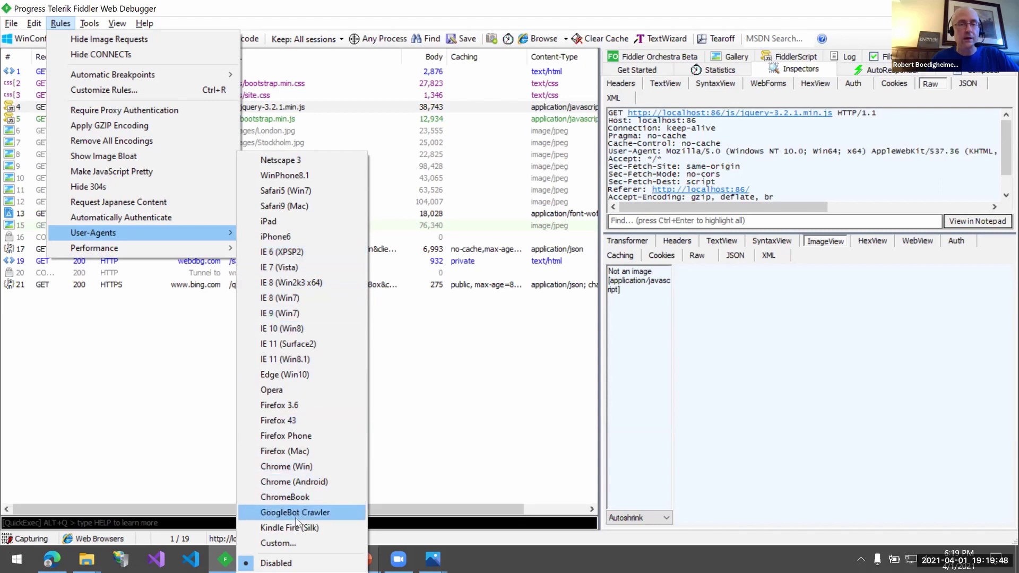
click(277, 542)
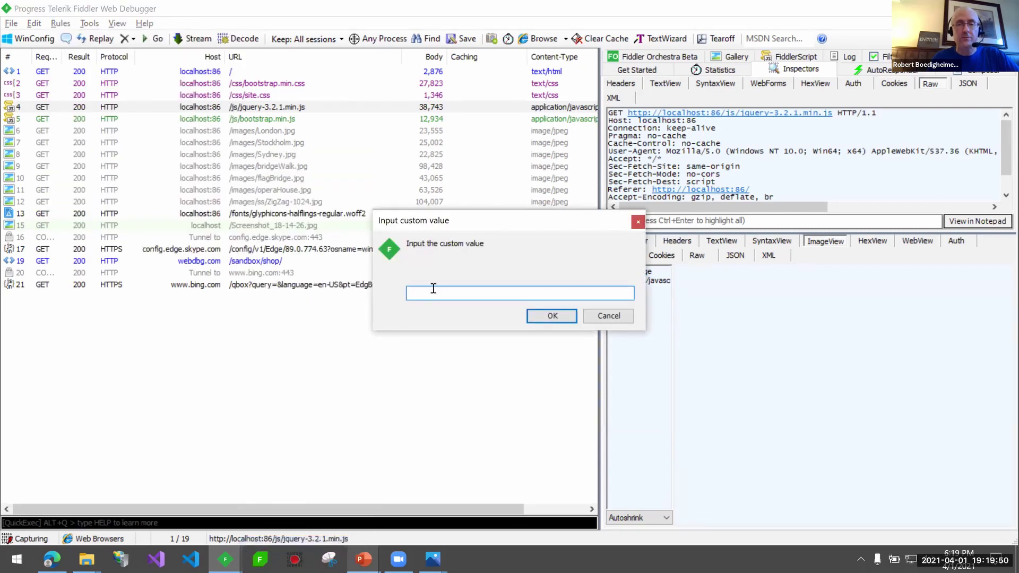
click(606, 316)
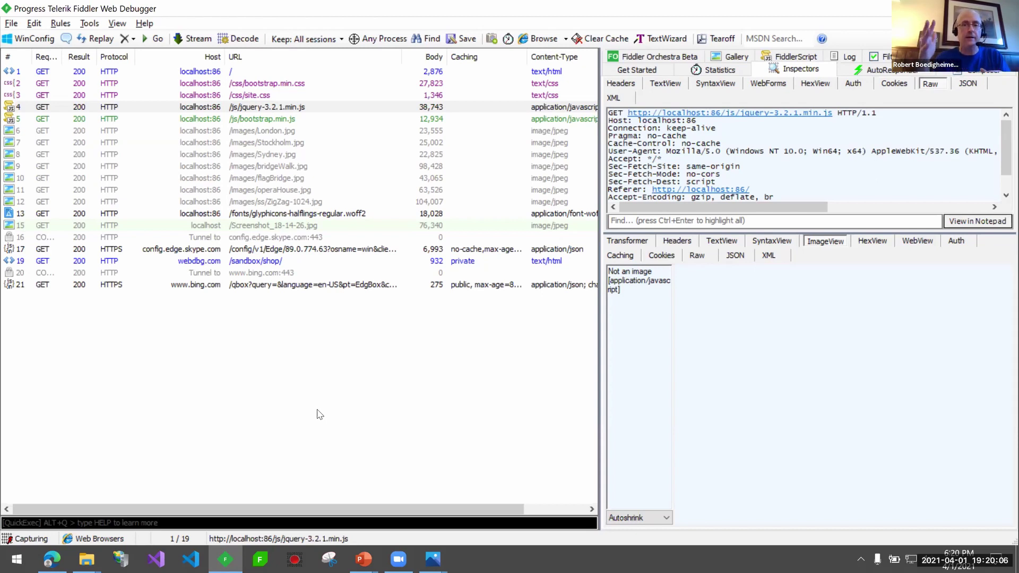
- Recheck the User-Agents menu, then pass through the Miscellaneous slide back to Fiddler
click(60, 23)
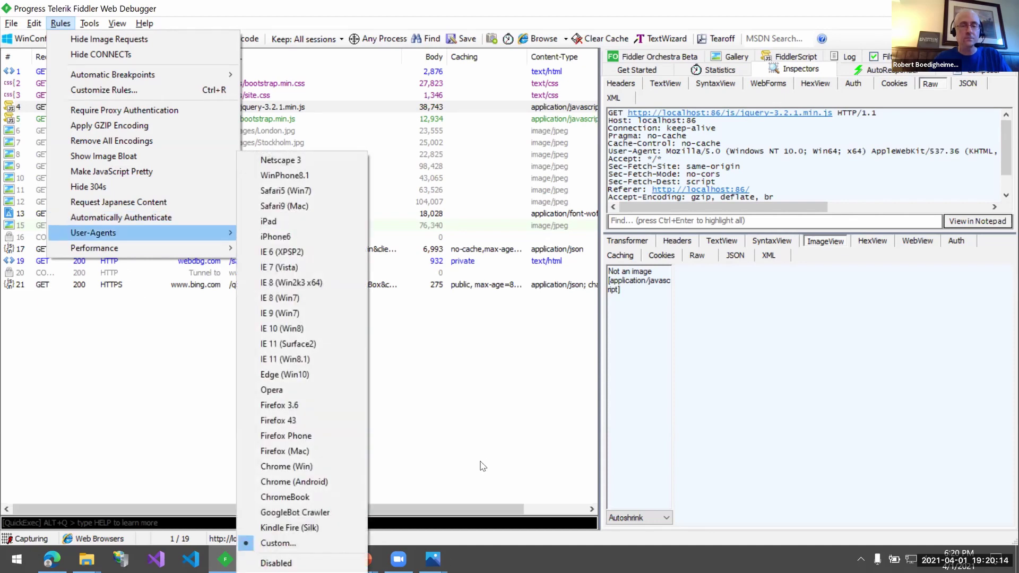
click(363, 559)
click(417, 506)
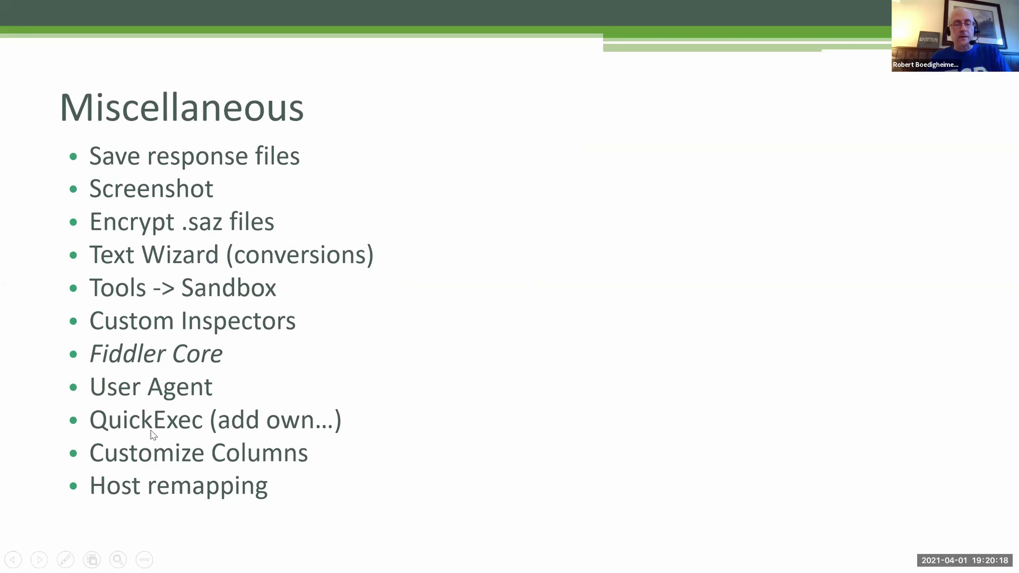
key(alt+Tab)
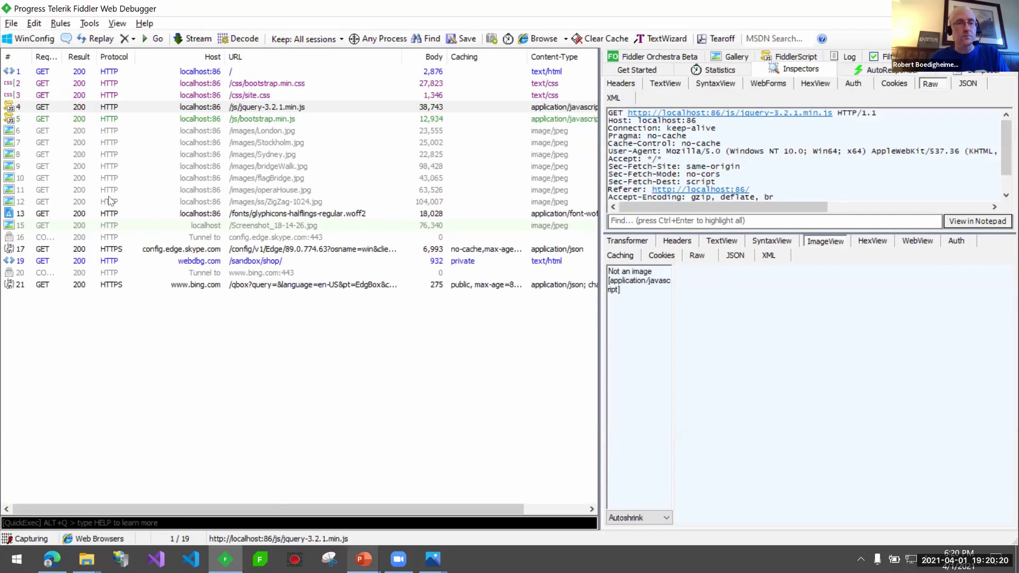
- Select sessions larger than 50000 bytes, then those smaller than 1000 bytes, via QuickExec
click(88, 522)
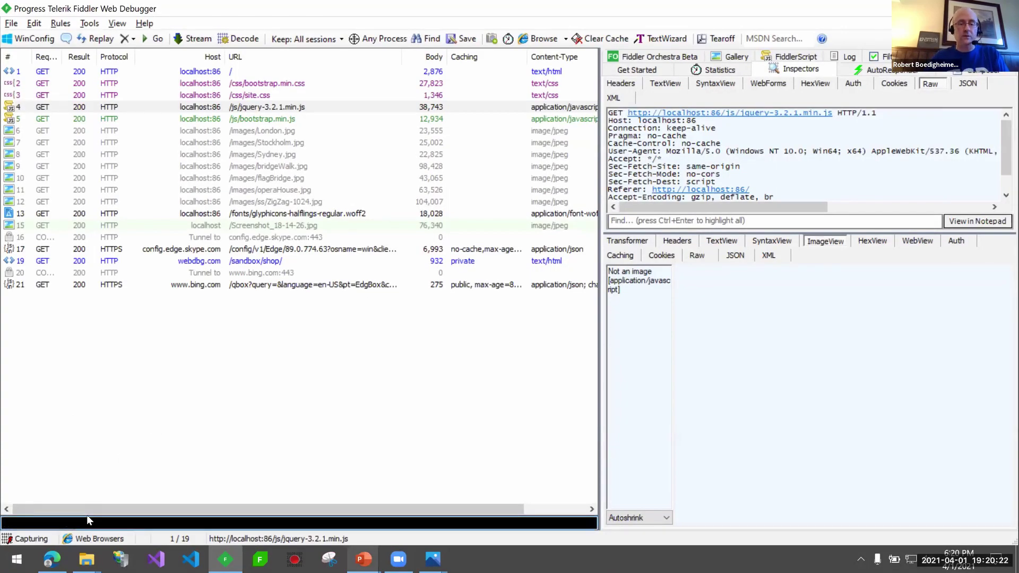
text(>50000)
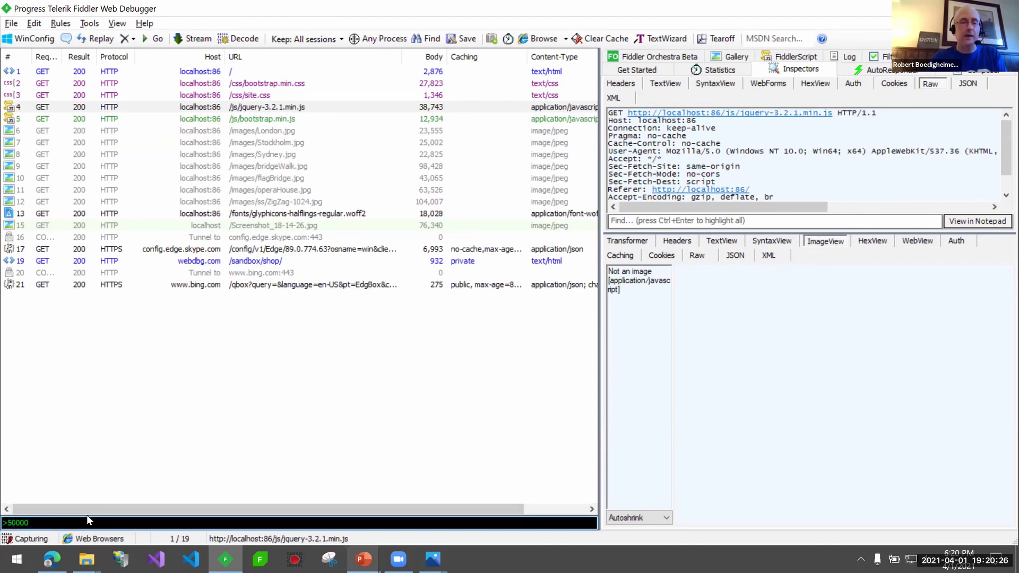
key(Return)
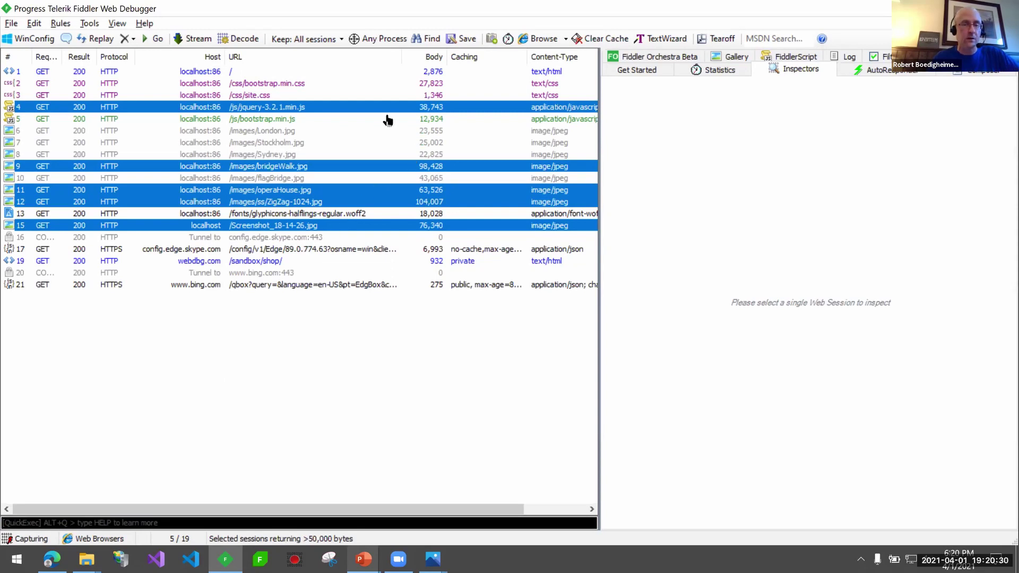
click(78, 522)
text(<1000)
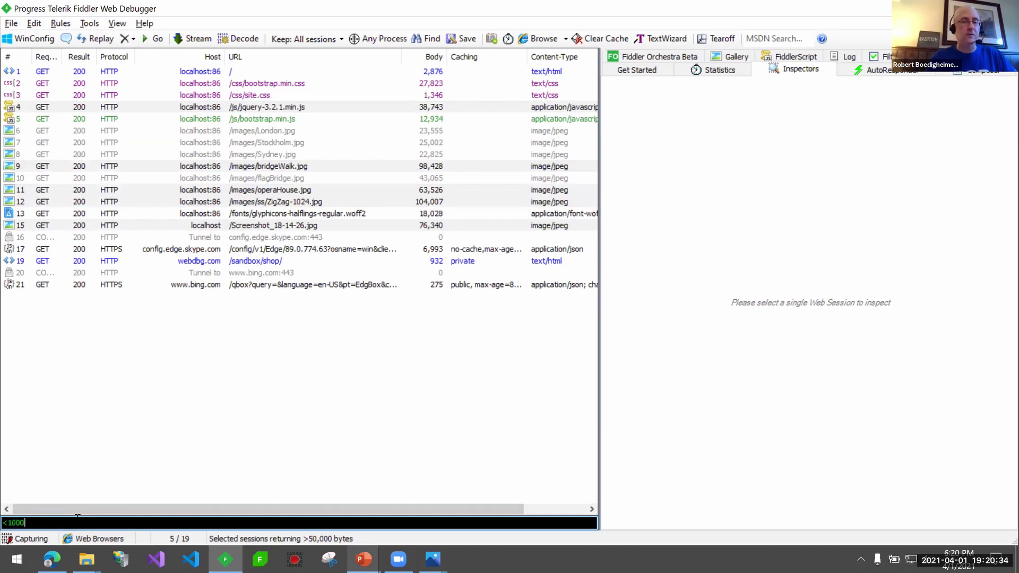
key(Return)
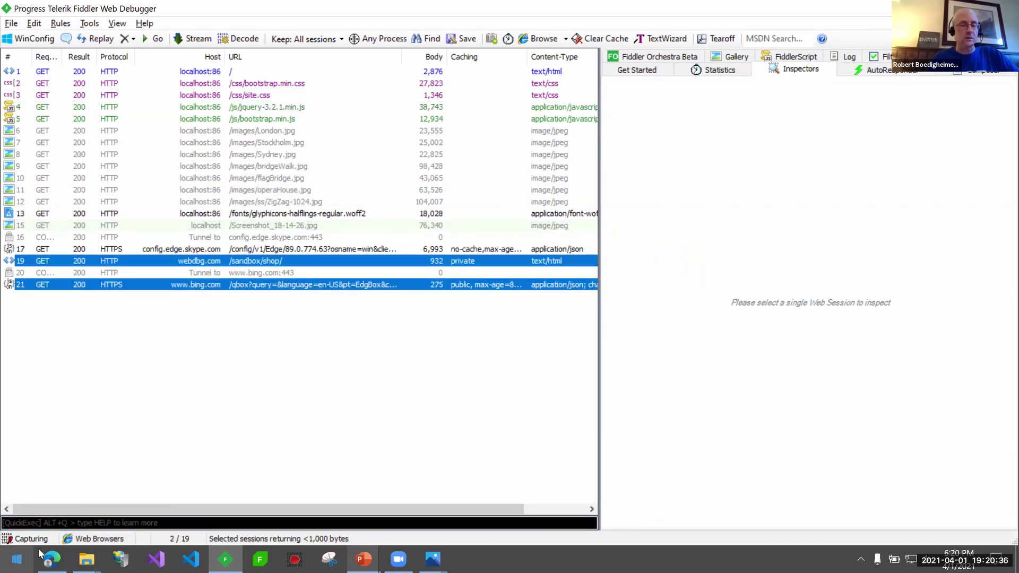
- Select the sessions returning HTTP 200 with =200, then only the CSS responses with select css
mouse_move(51, 559)
click(172, 519)
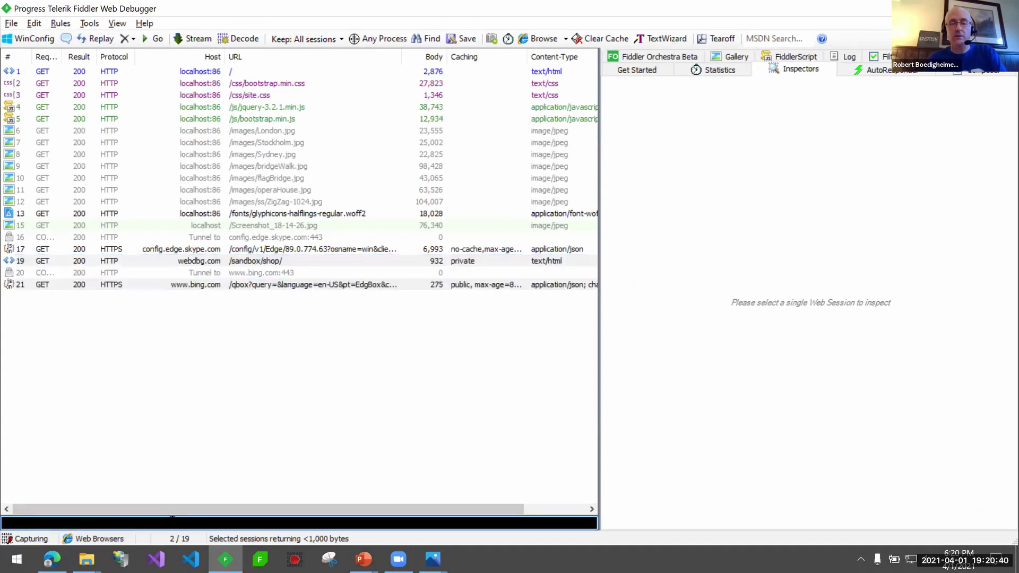
text(=200)
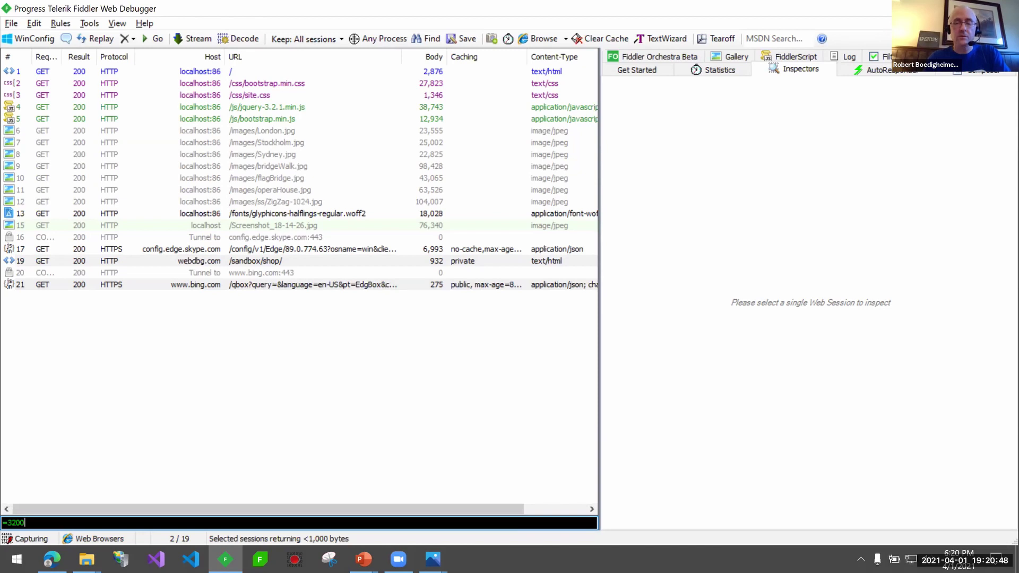
key(Return)
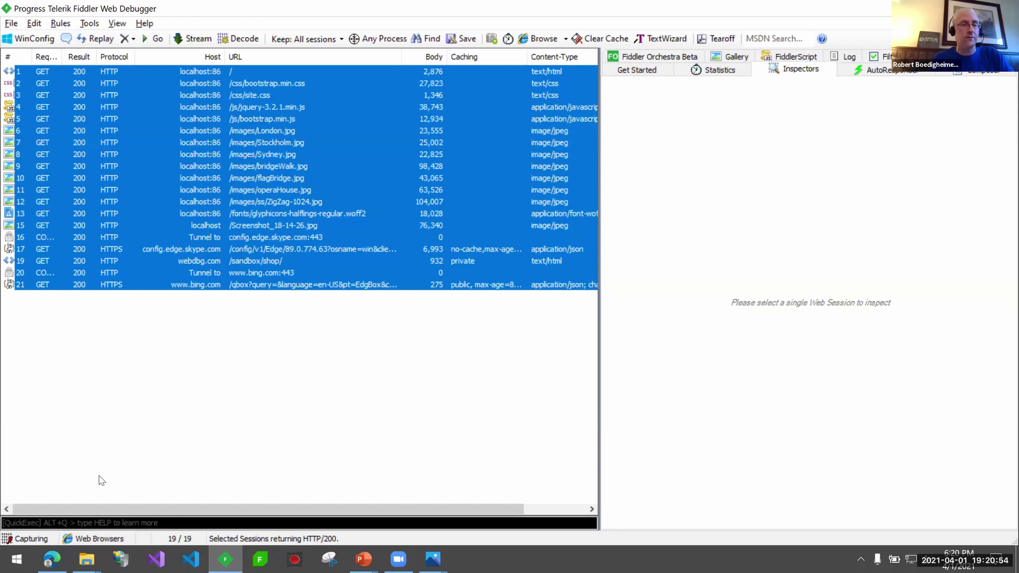
click(75, 517)
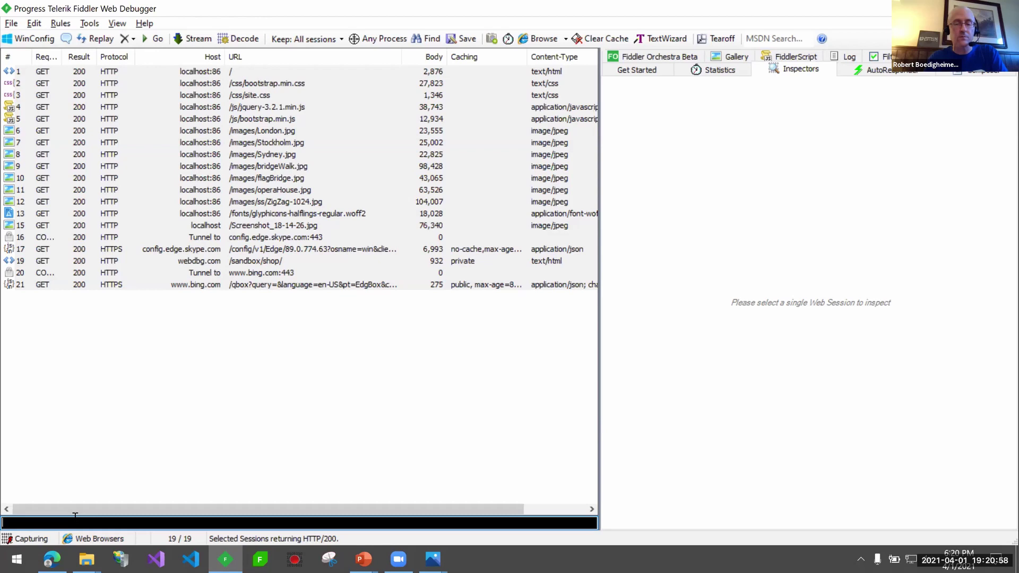
text(select css)
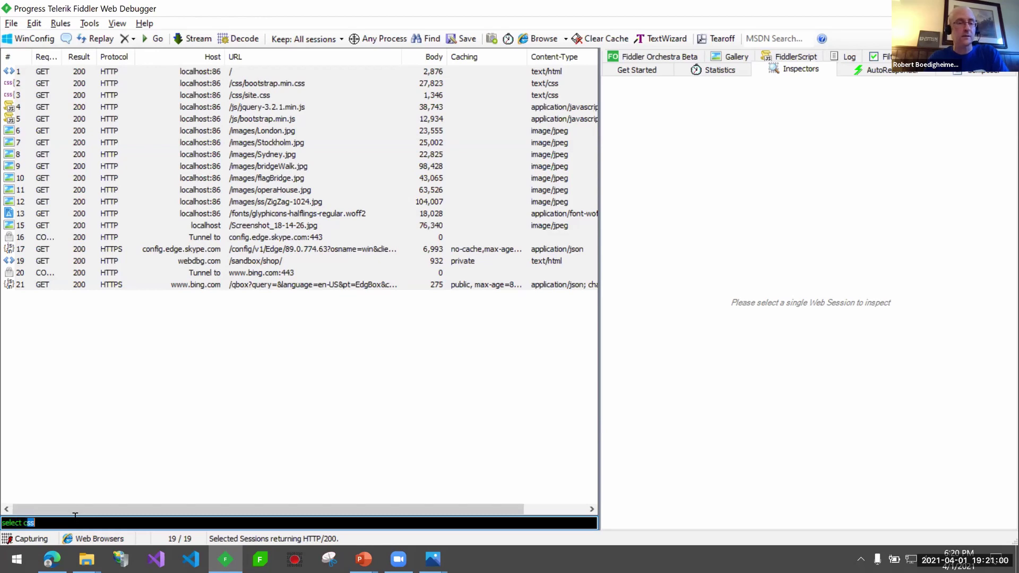
key(Return)
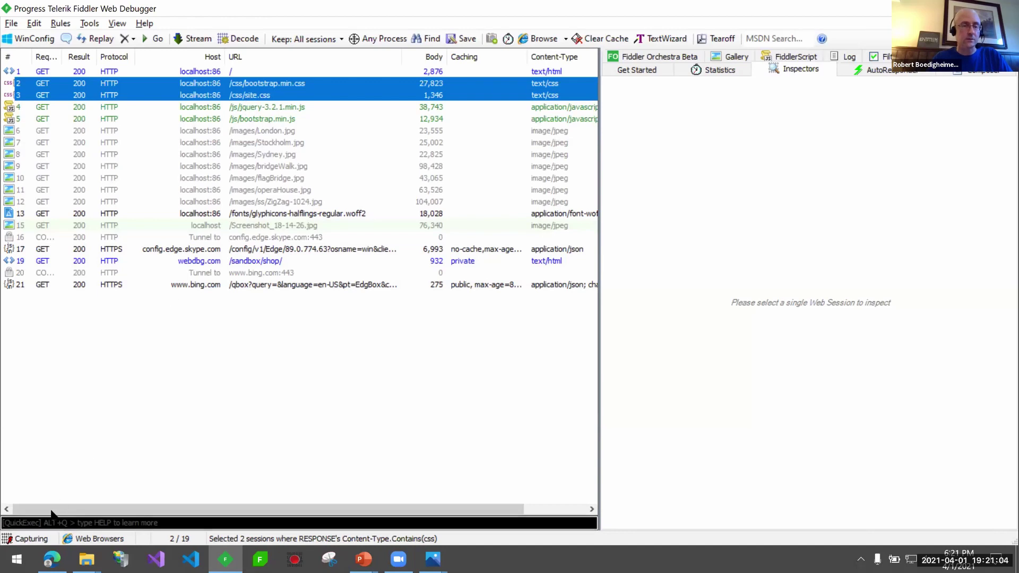
- Clear the whole session list with the cls command
click(46, 526)
text(cs)
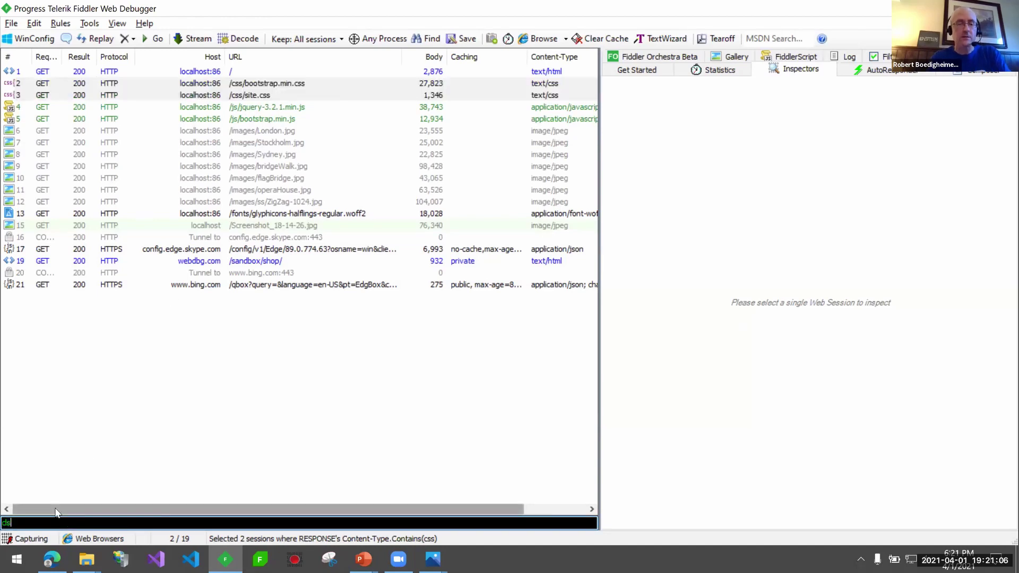
key(Return)
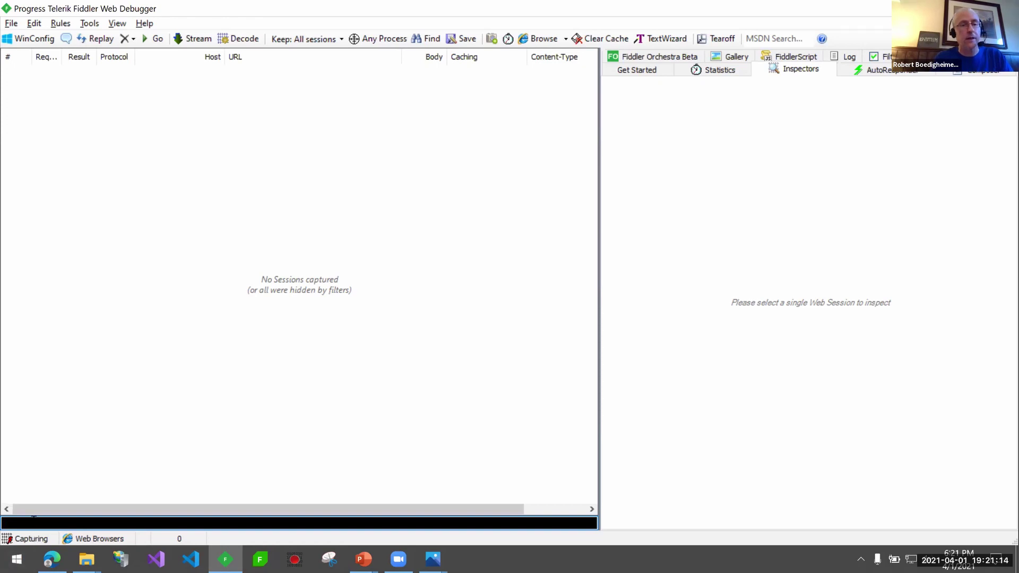
mouse_move(364, 559)
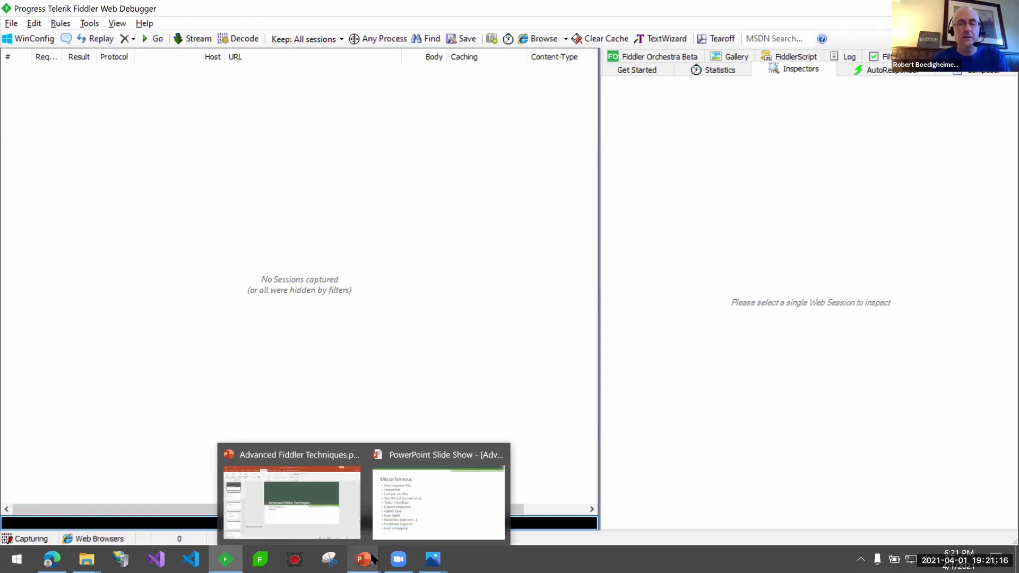
click(393, 521)
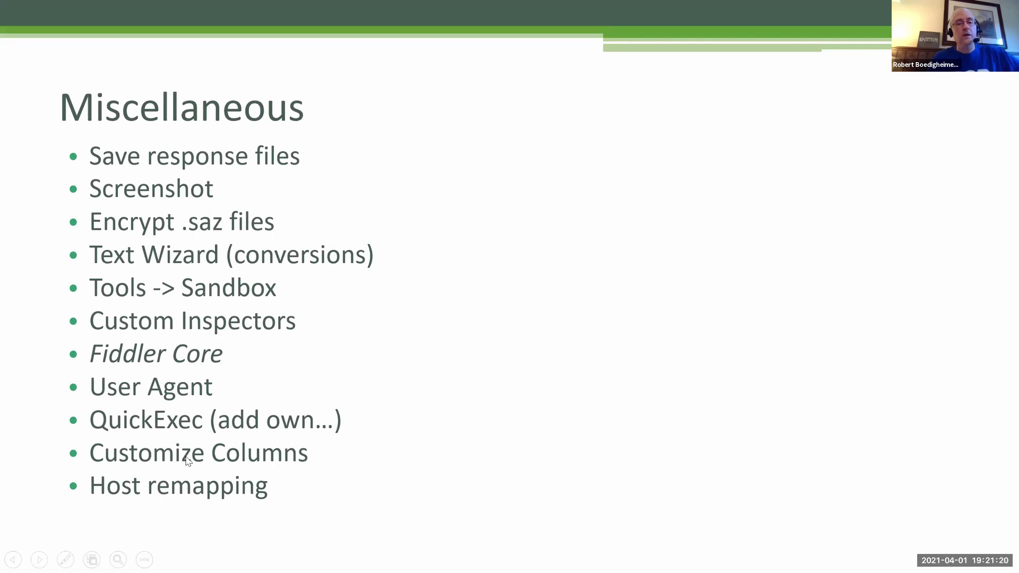
key(alt+Tab)
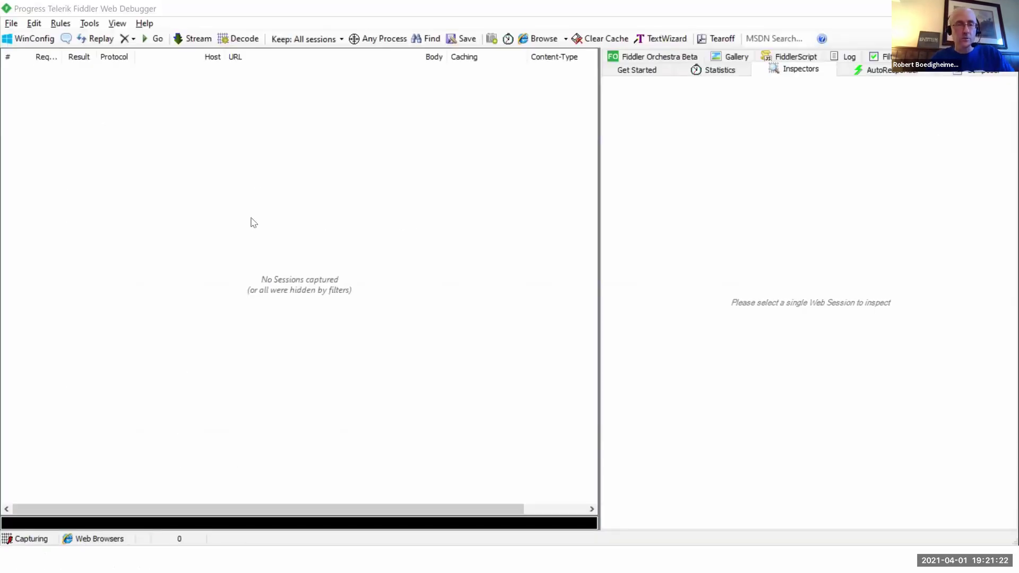
right_click(381, 55)
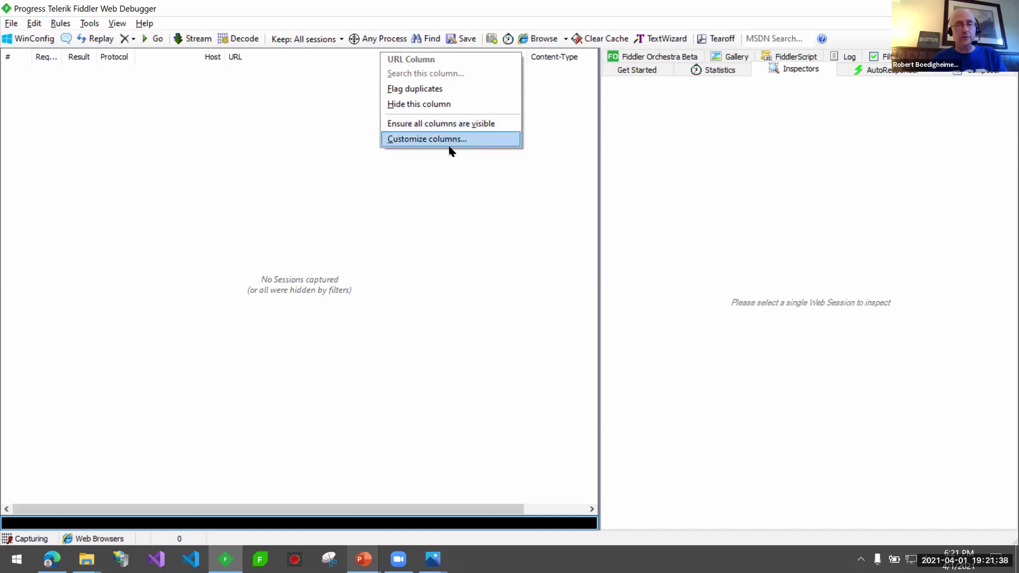
click(371, 557)
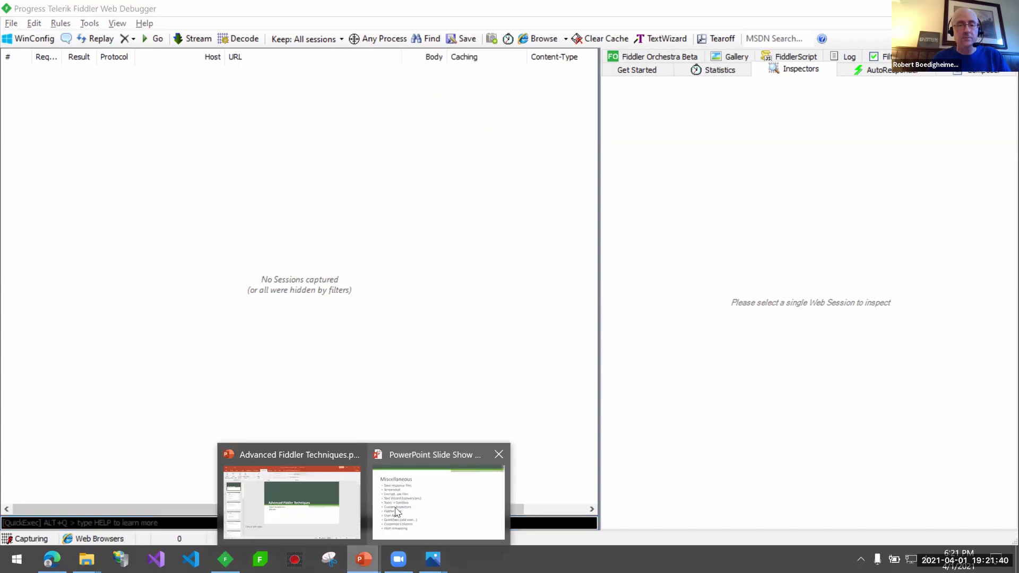
click(396, 513)
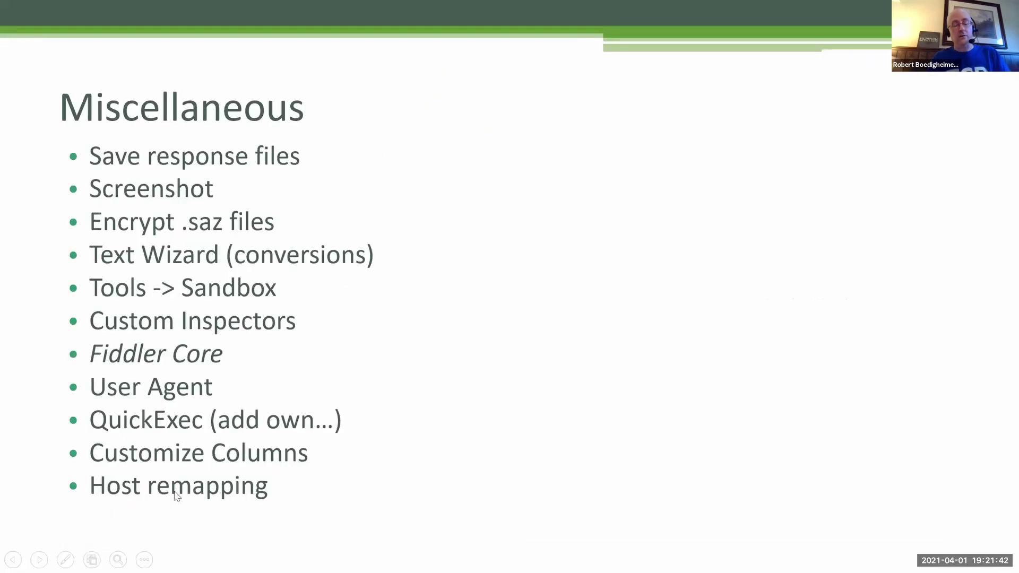
key(alt+Tab)
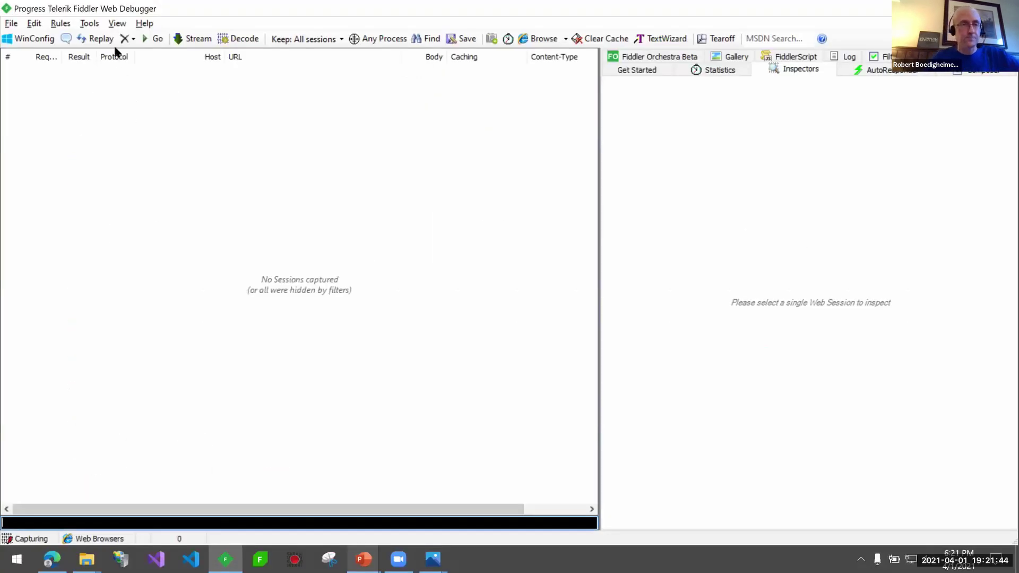
- Open the Example Domain favorite from Edge's AdvancedFiddler folder
click(89, 23)
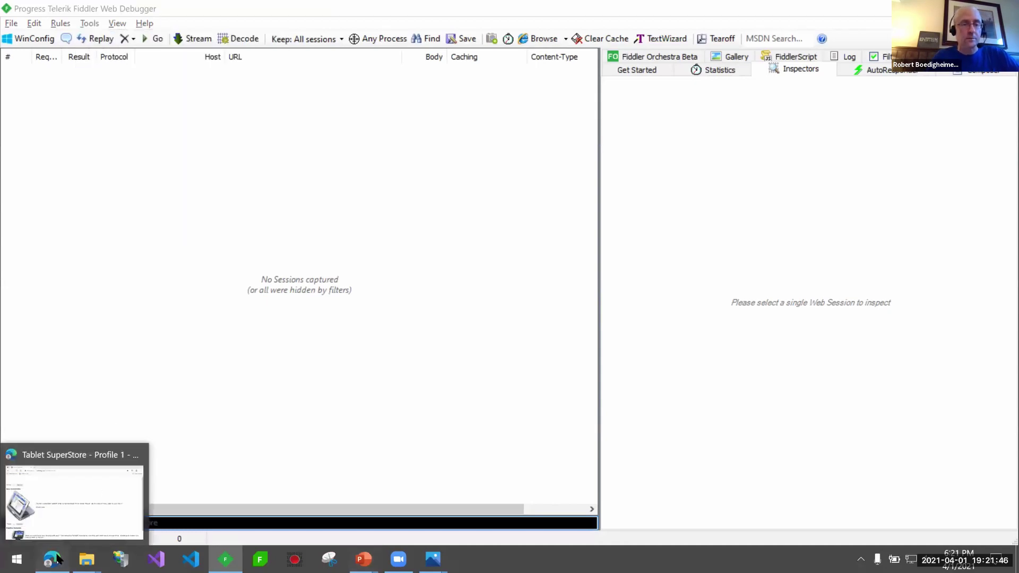
click(58, 559)
click(57, 58)
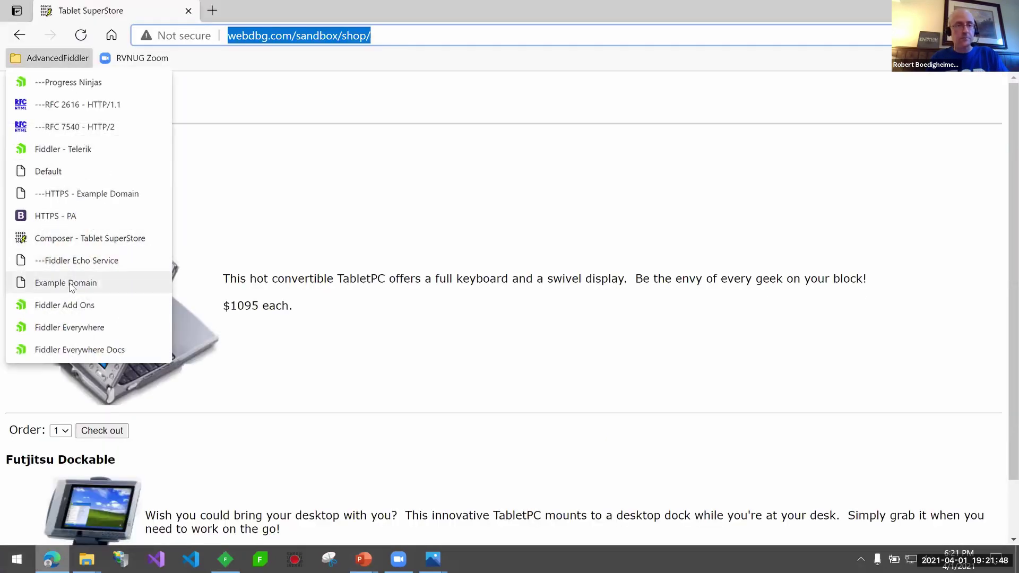
click(72, 284)
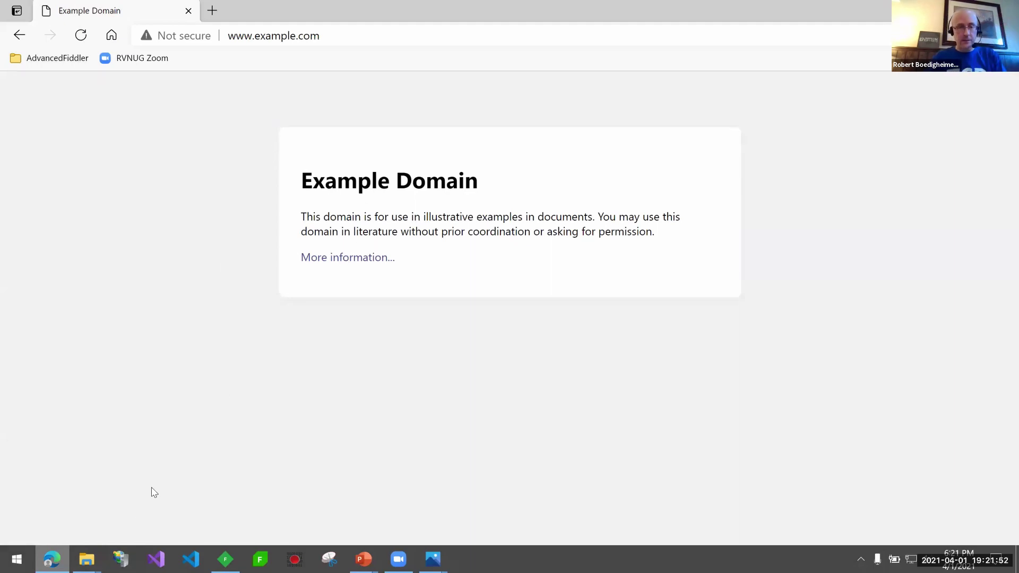
click(225, 559)
click(89, 24)
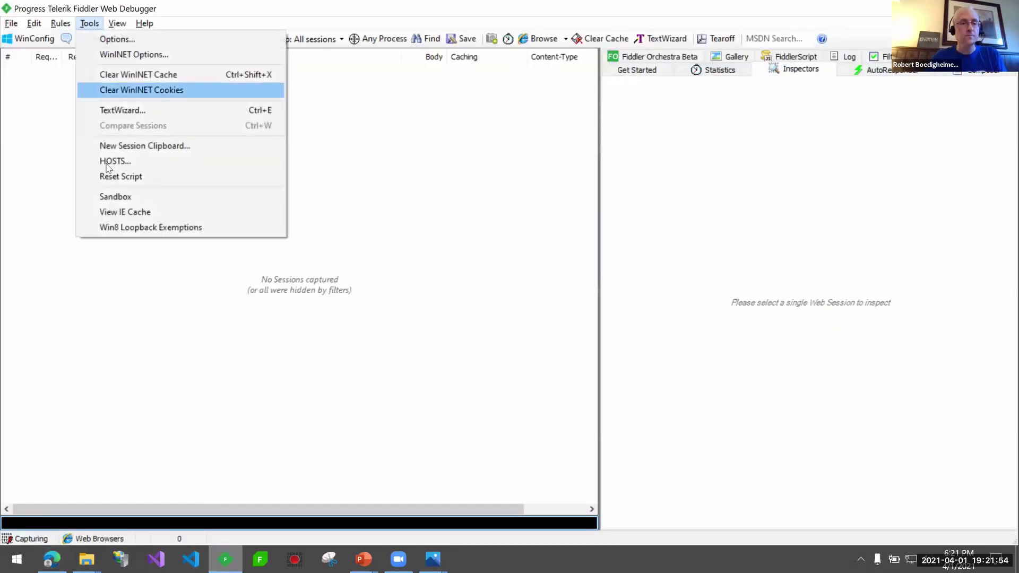
click(115, 161)
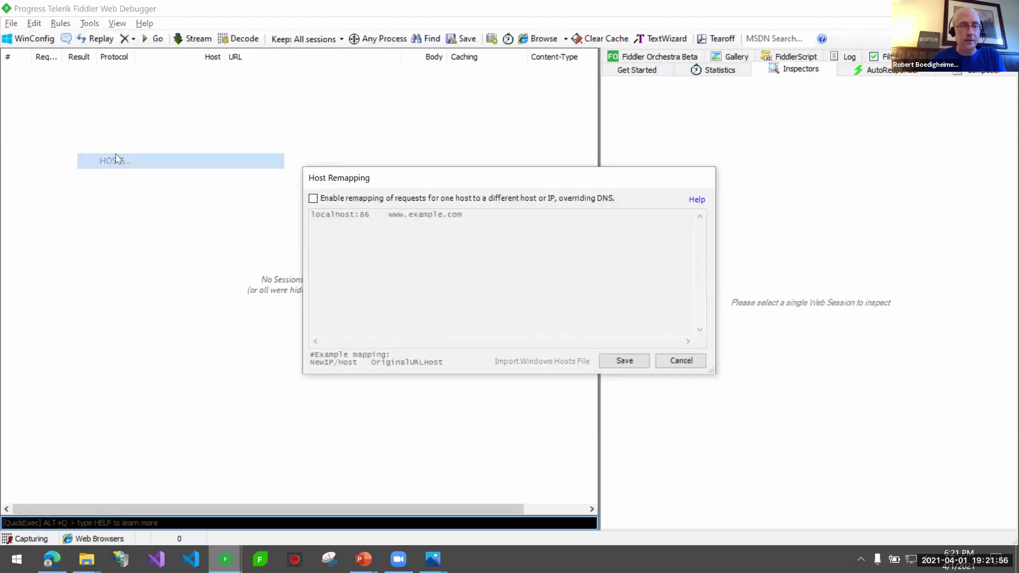
click(313, 198)
click(389, 215)
shift+click(473, 216)
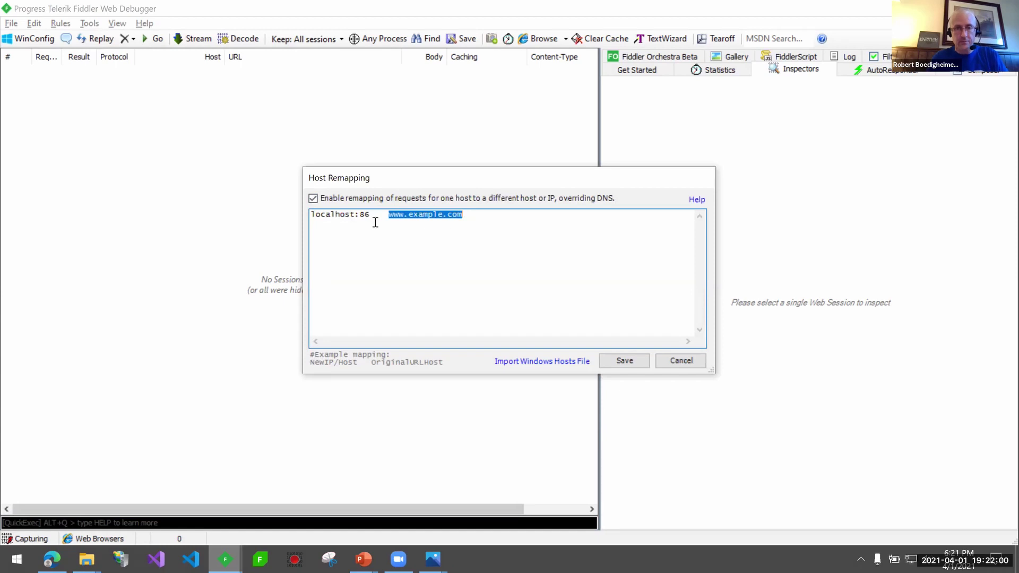
drag(371, 215, 308, 213)
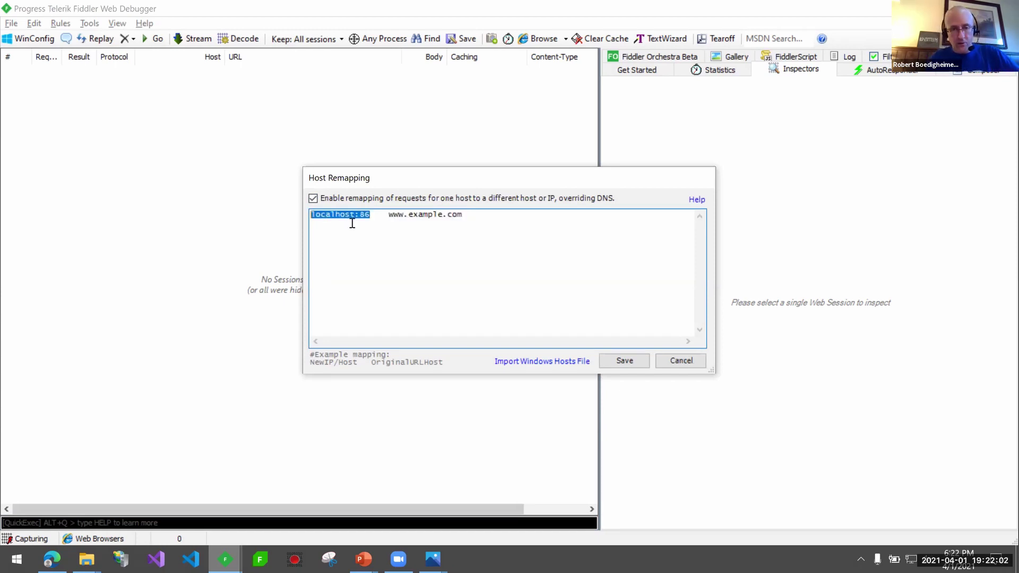
click(621, 362)
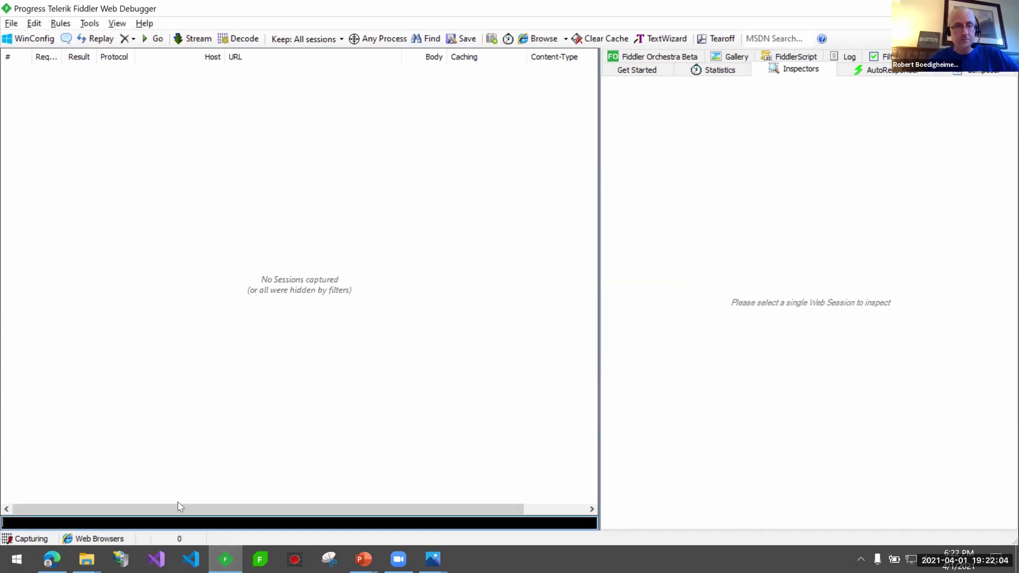
click(62, 557)
key(F5)
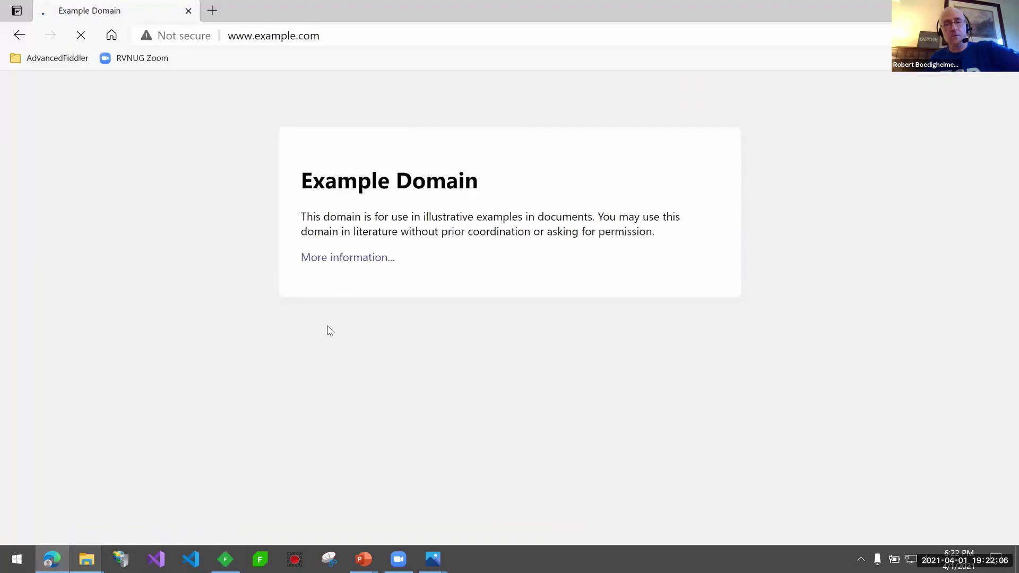
click(246, 36)
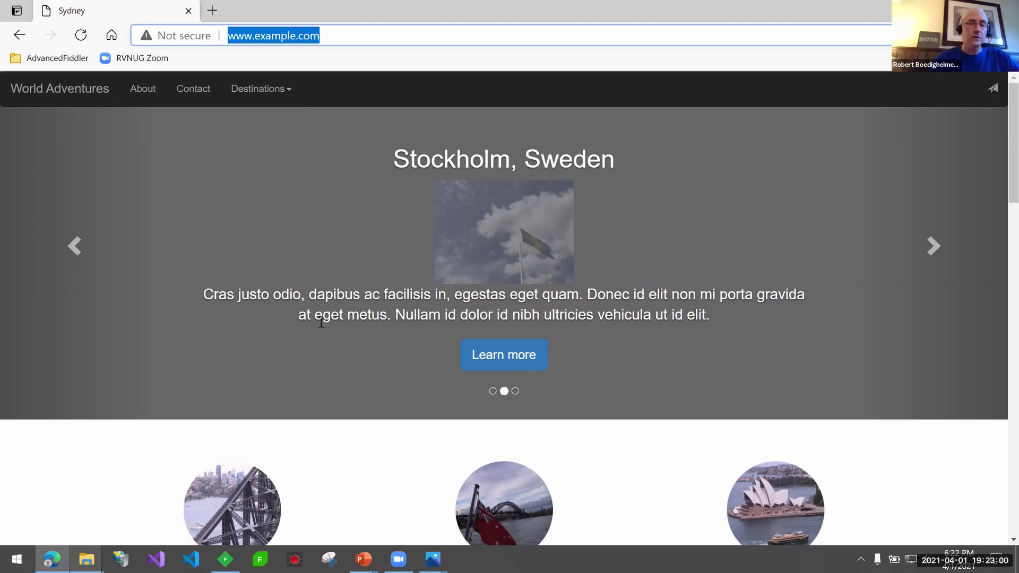
click(226, 558)
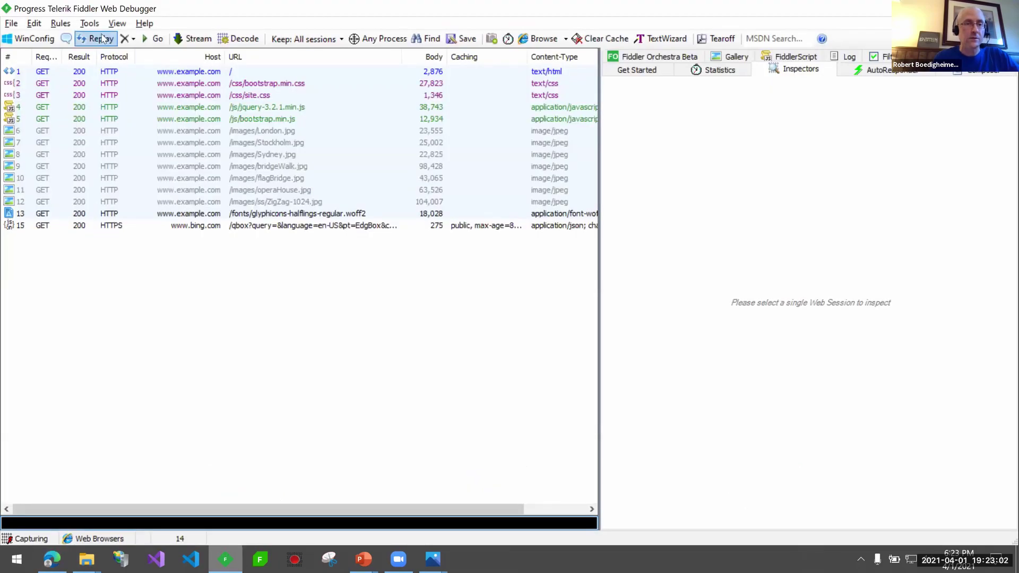
- Disable host remapping in Fiddler's HOSTS settings and save the change
click(90, 24)
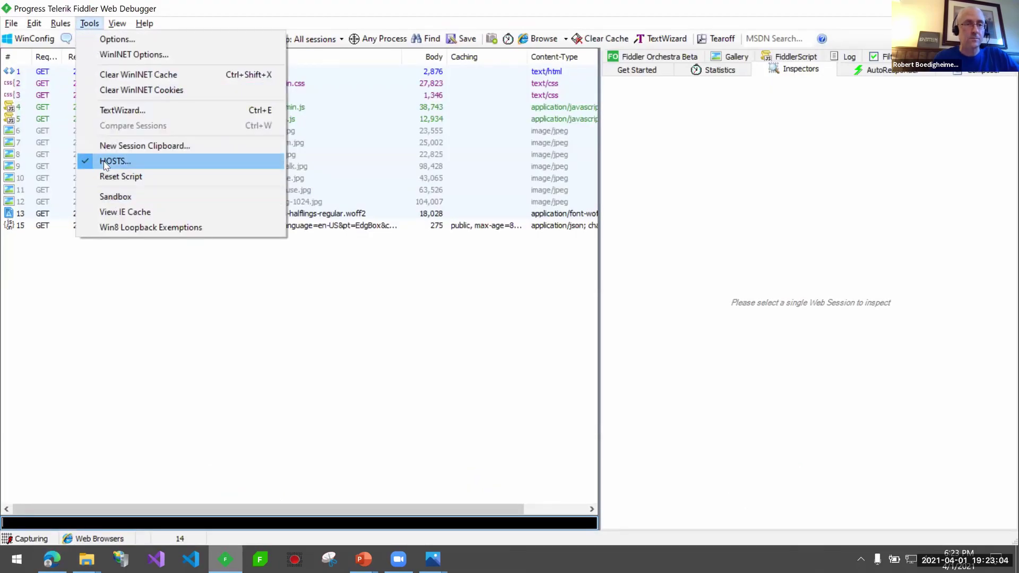
click(104, 159)
click(313, 199)
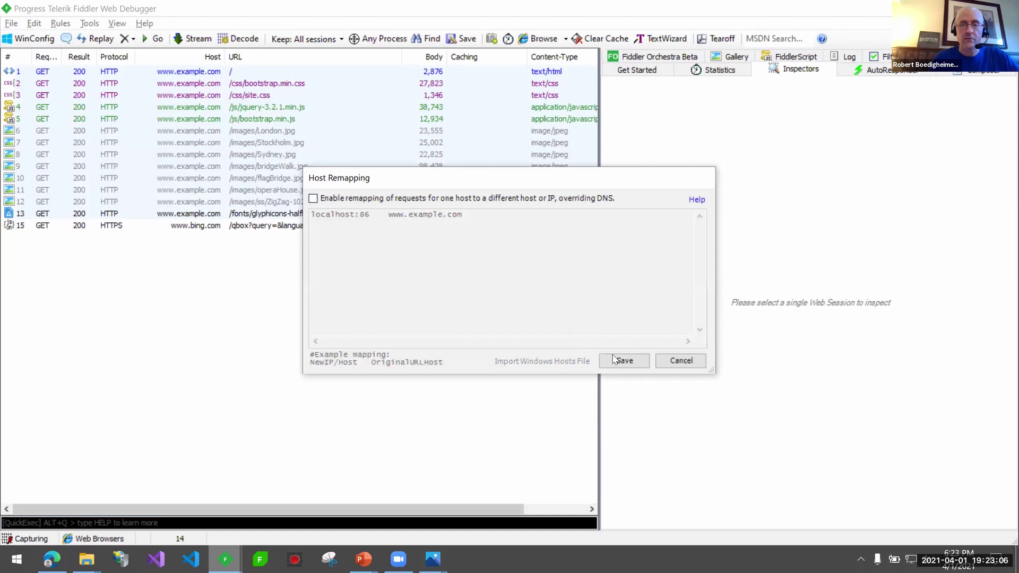
click(619, 361)
- Advance the PowerPoint slide show from the Miscellaneous slide to the Fiddler Everywhere slide
mouse_move(364, 559)
click(433, 501)
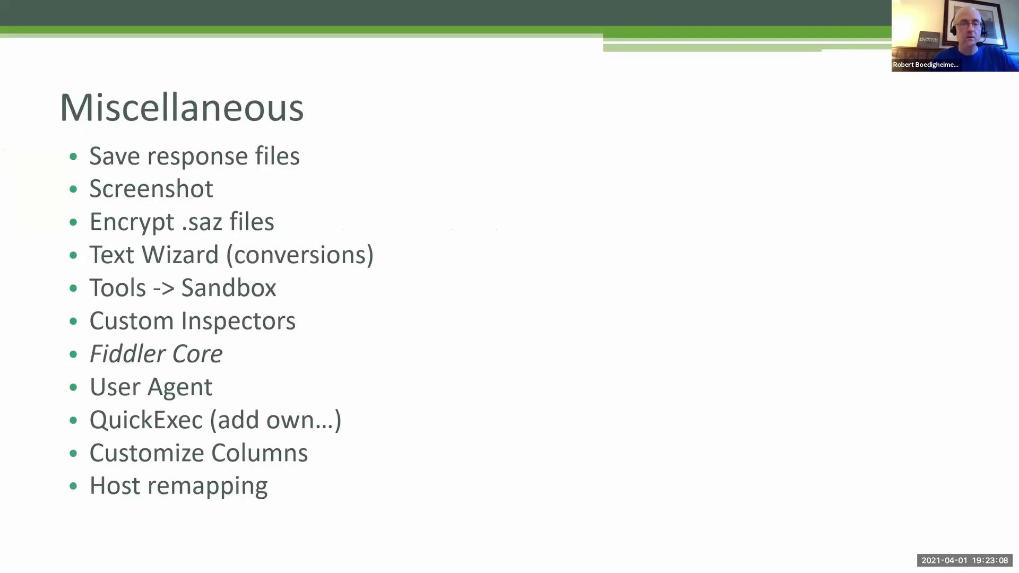
key(Right)
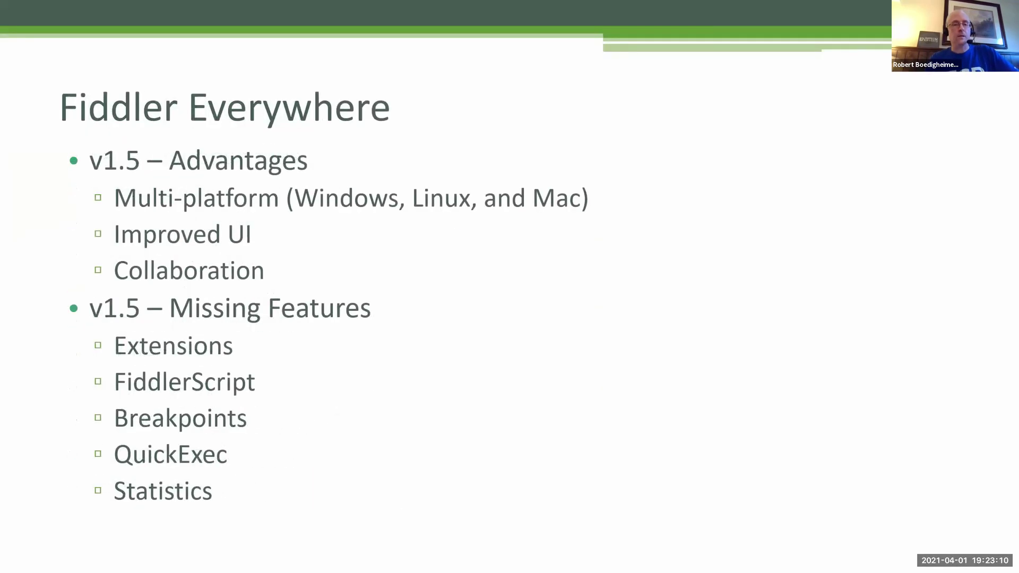
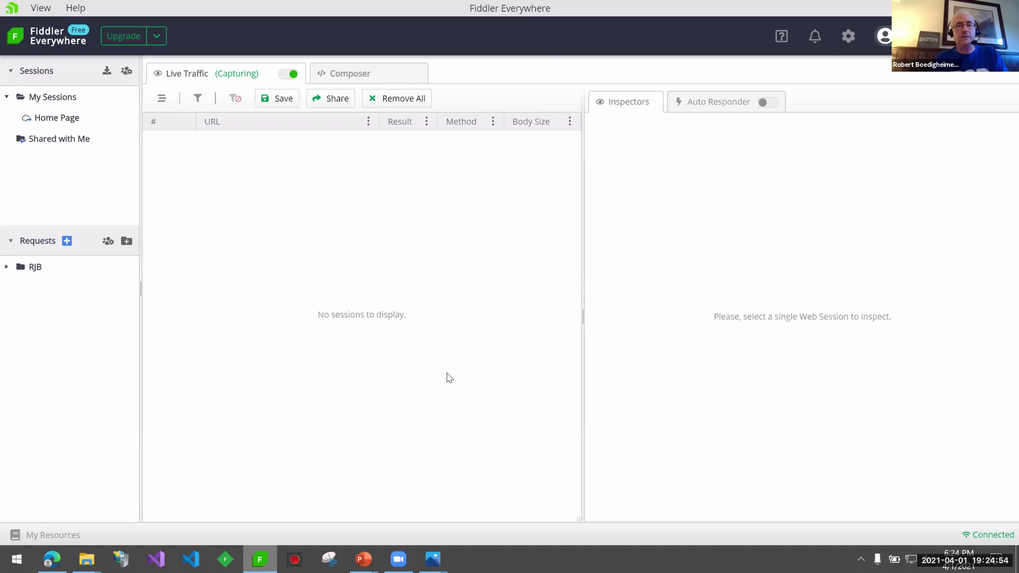
- Switch to the Edge browser that holds the test site
click(51, 559)
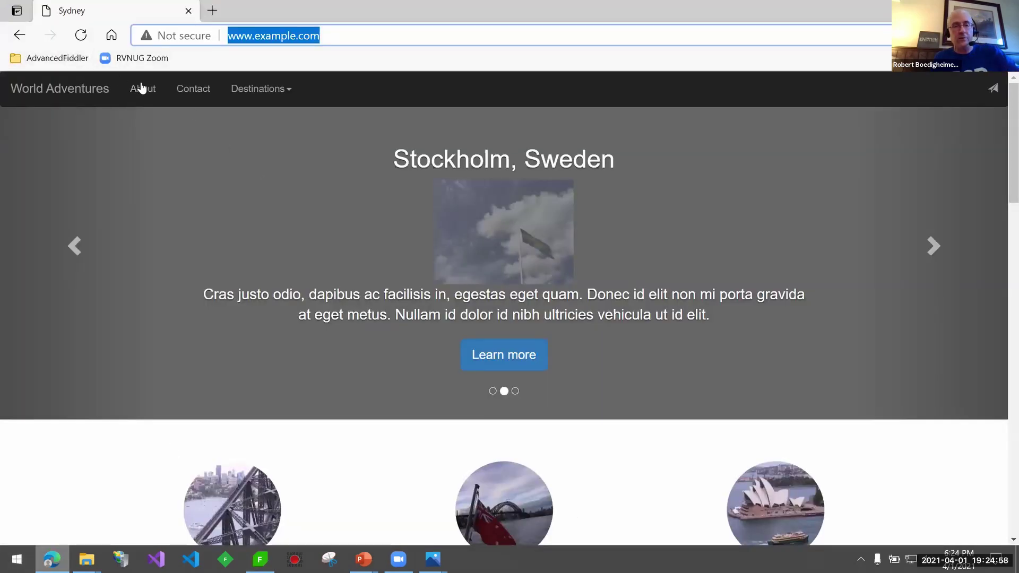
- Load the localhost:86 World Adventures site from the AdvancedFiddler bookmarks, then go back to Fiddler
click(51, 58)
click(237, 193)
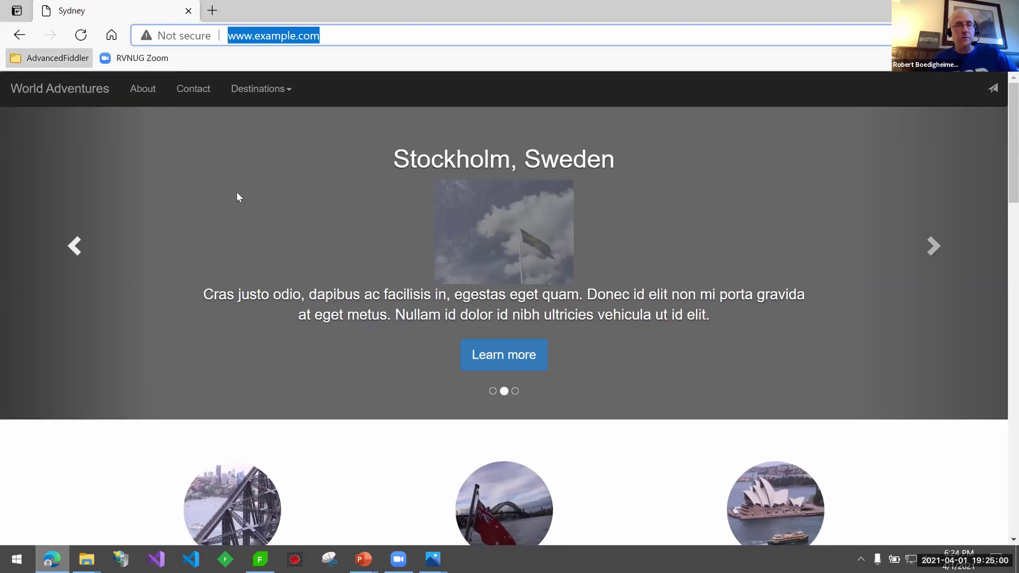
click(259, 559)
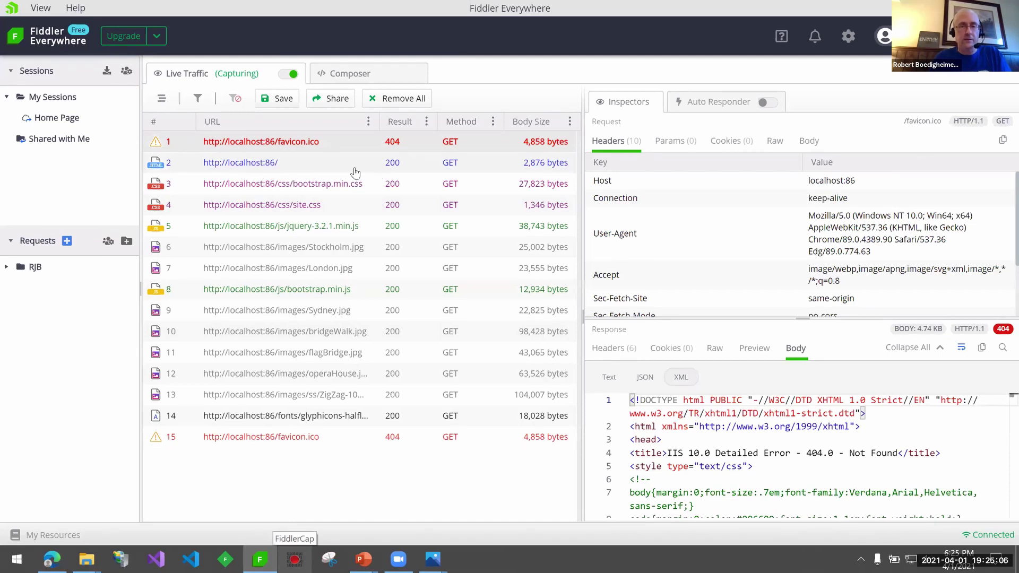
- Inspect the localhost:86 home page session's raw request and raw response
click(242, 166)
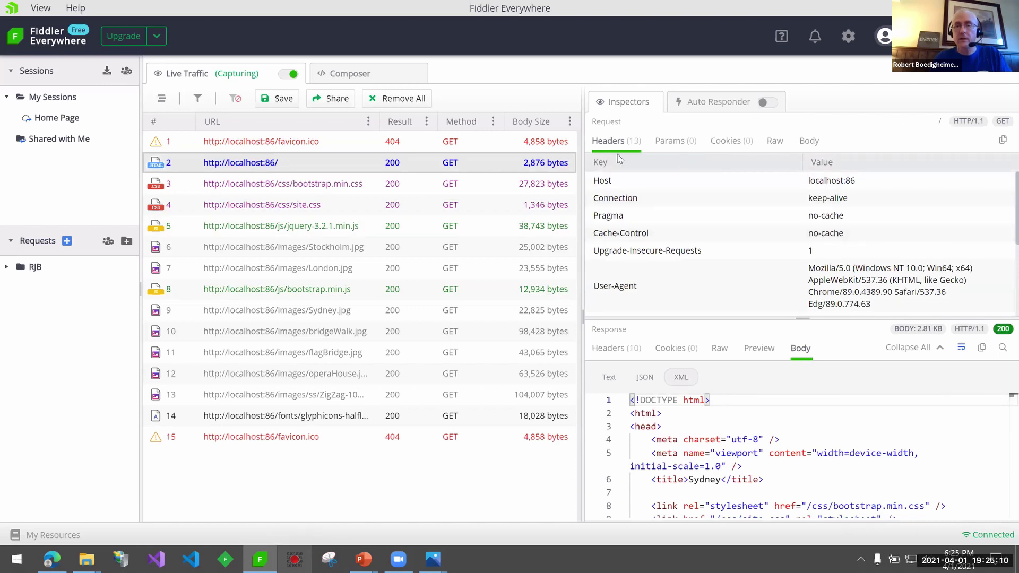
click(776, 142)
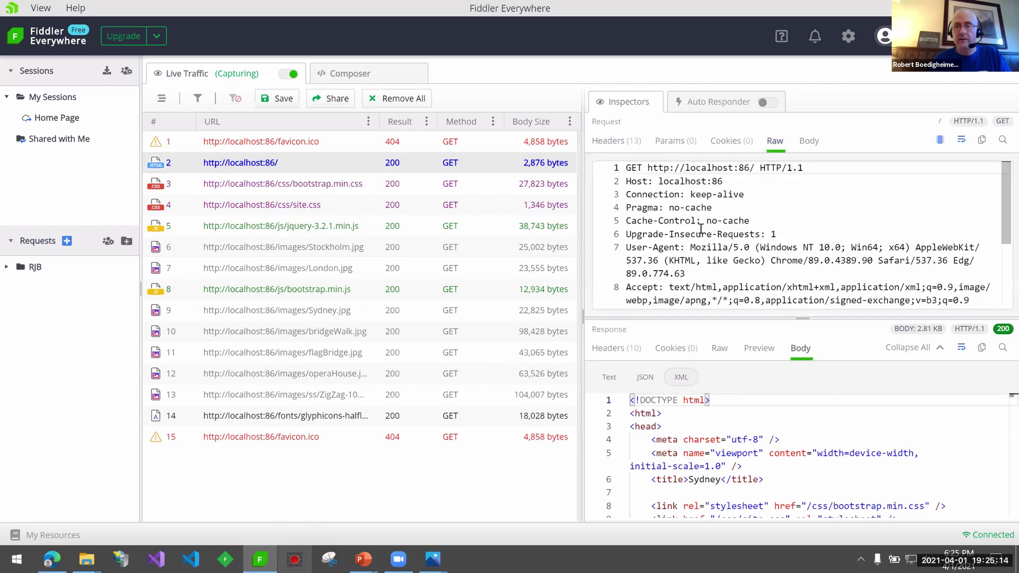
scroll(701, 229, down, 3)
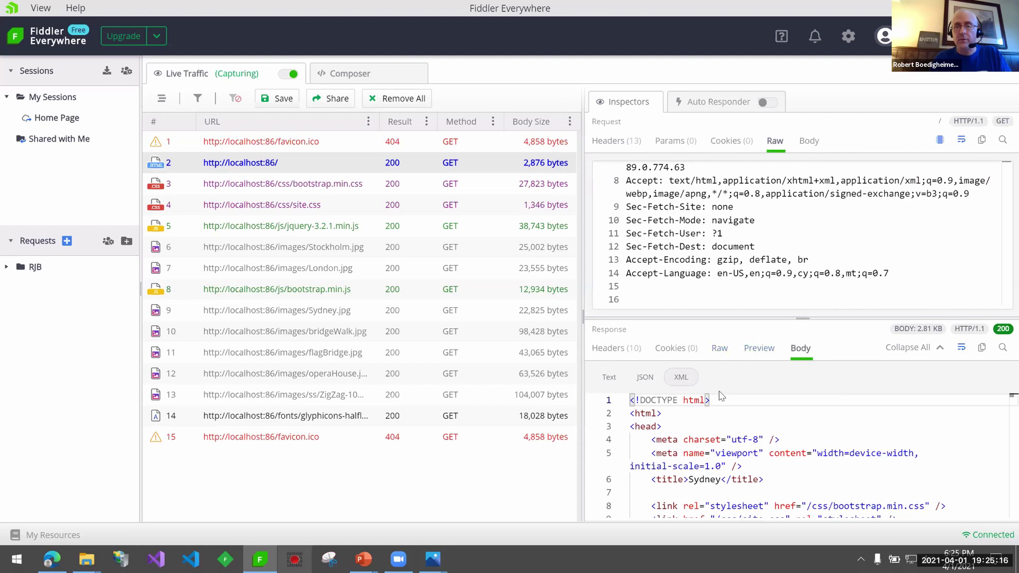
click(720, 350)
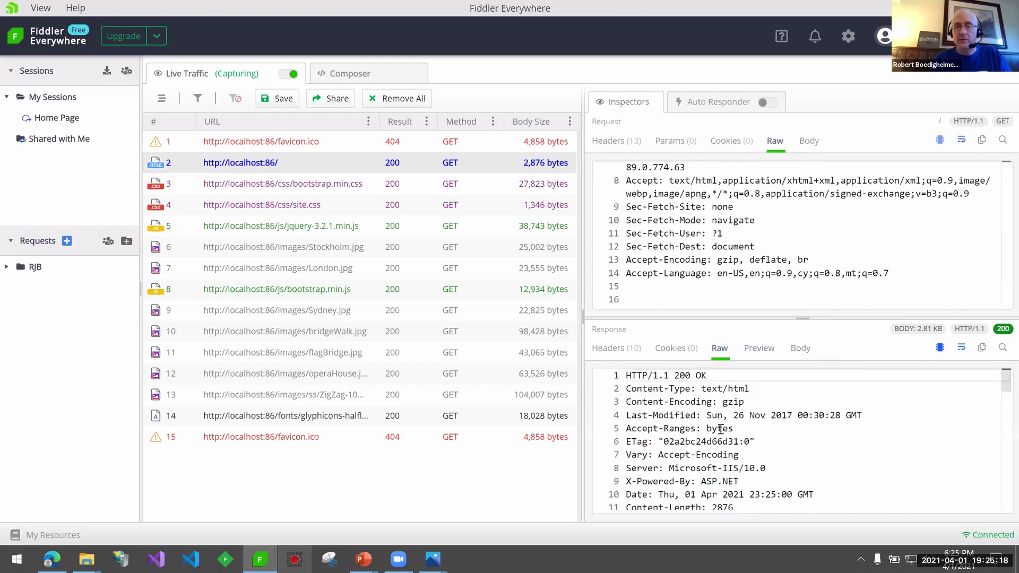
scroll(720, 430, down, 4)
scroll(721, 428, up, 4)
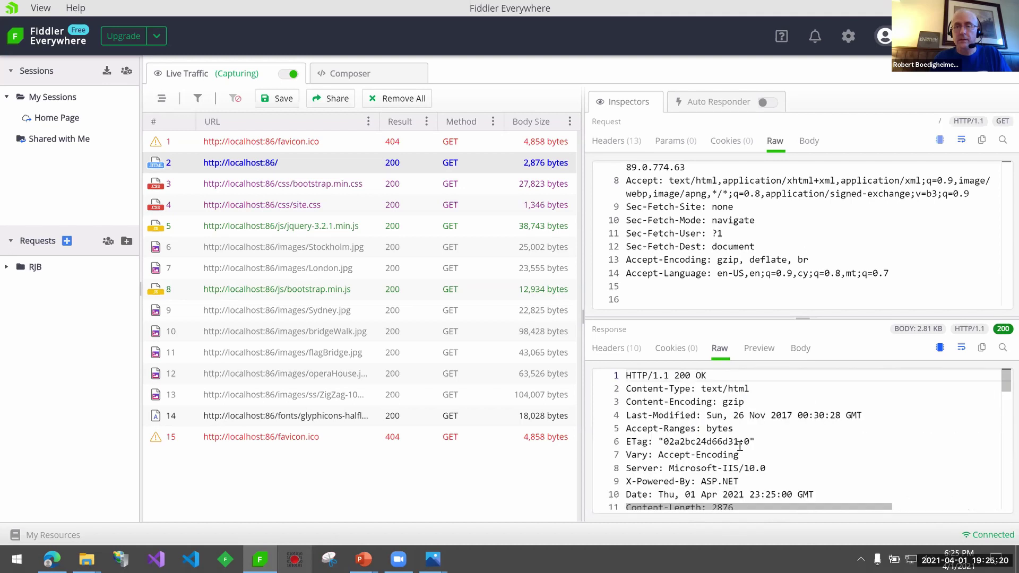
scroll(828, 474, down, 4)
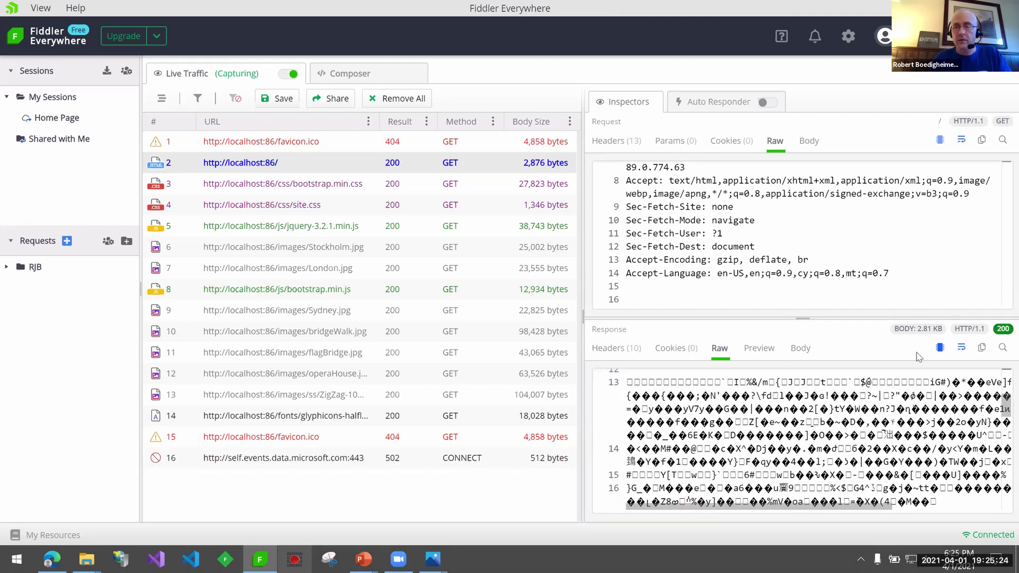
- Show the bootstrap.min.css session's headers and CSS response body
click(257, 162)
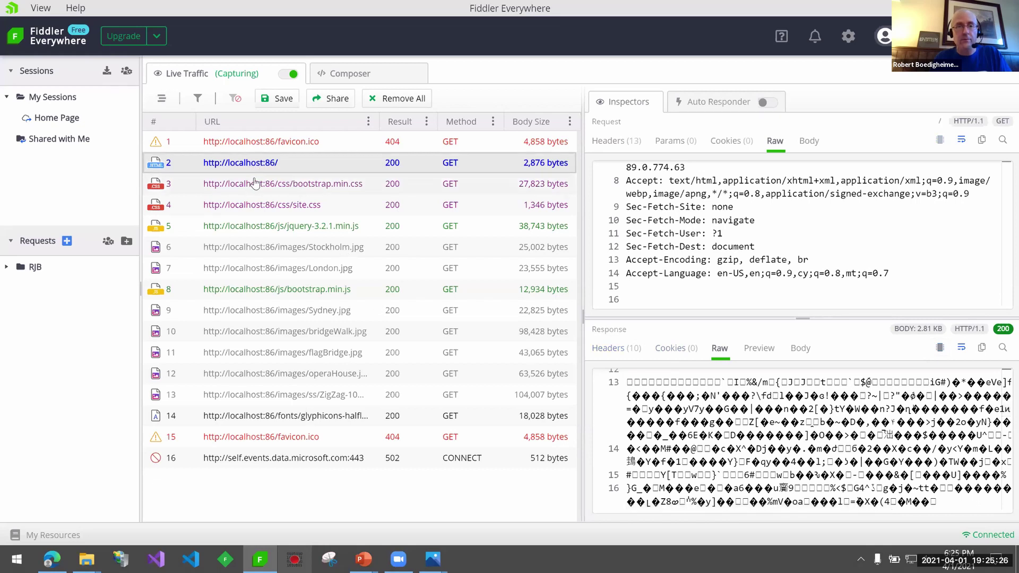
click(256, 183)
click(261, 164)
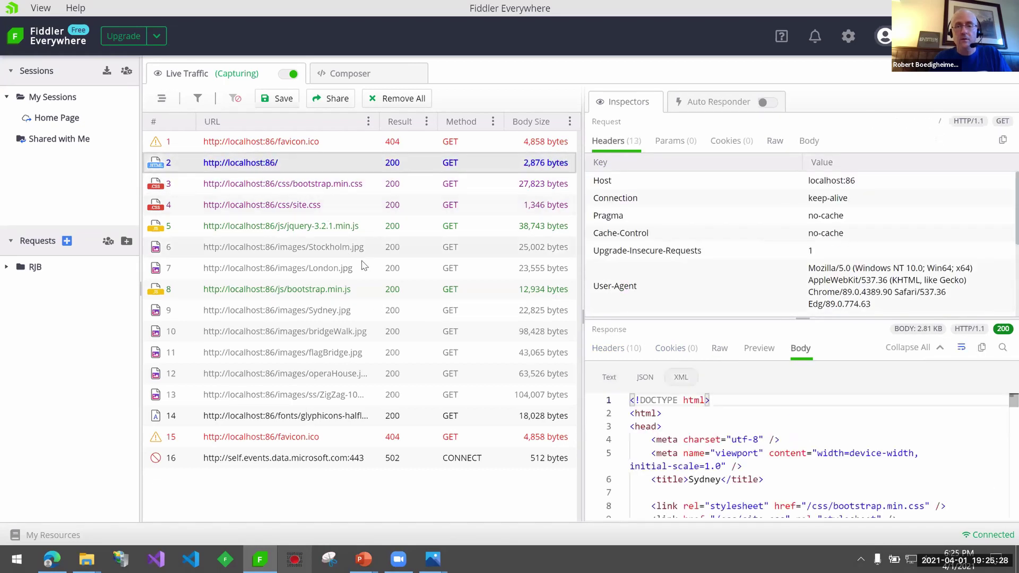
scroll(679, 438, down, 10)
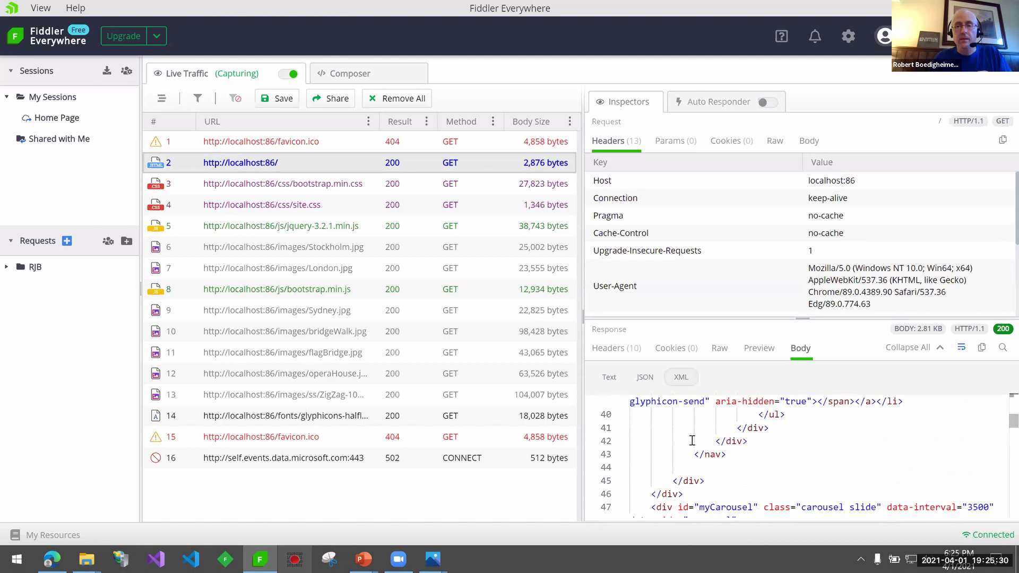
scroll(692, 441, up, 5)
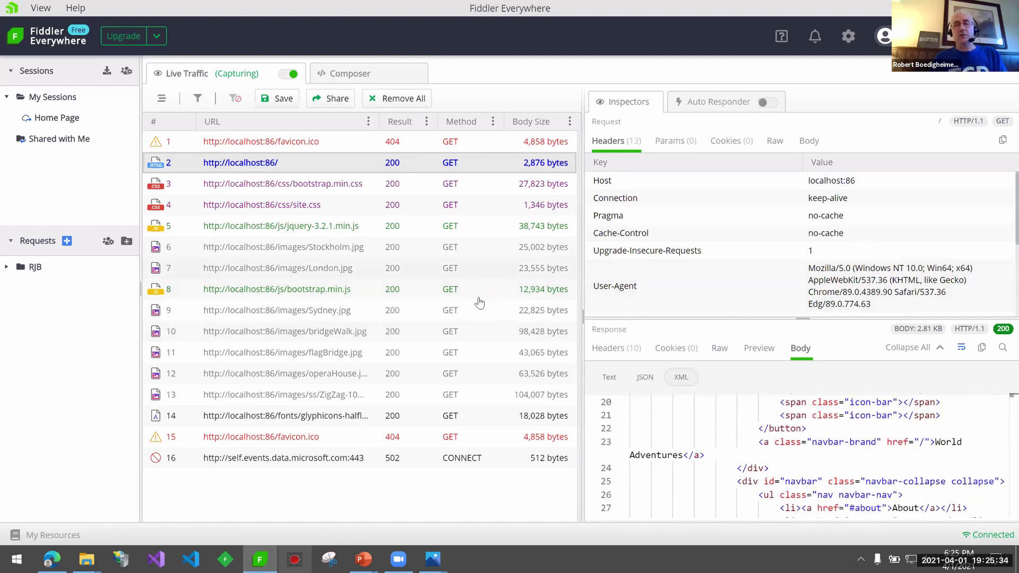
click(333, 190)
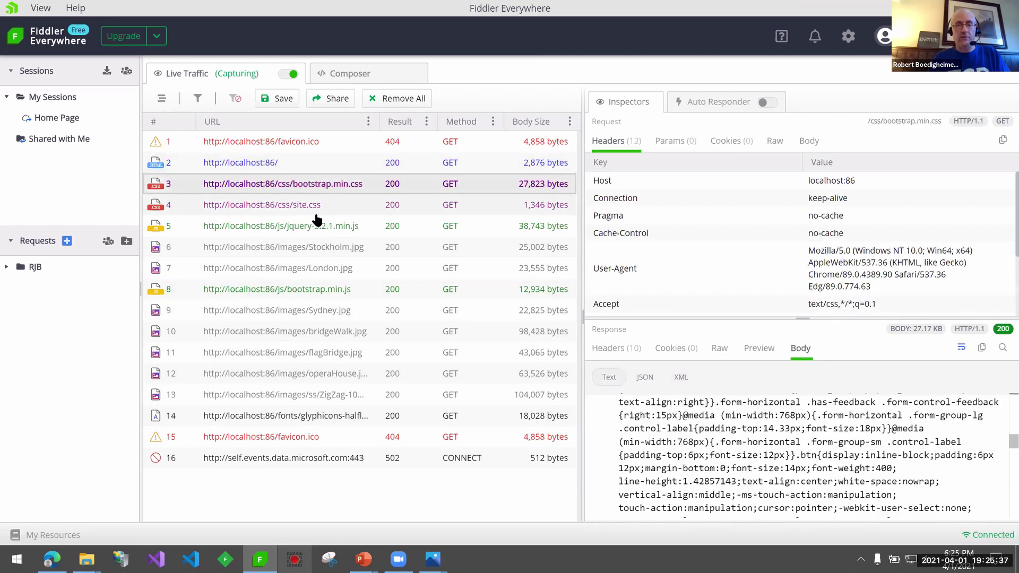
- Add an EXACT-match Auto Responder rule for bootstrap.min.css and enable Auto Responder
right_click(334, 188)
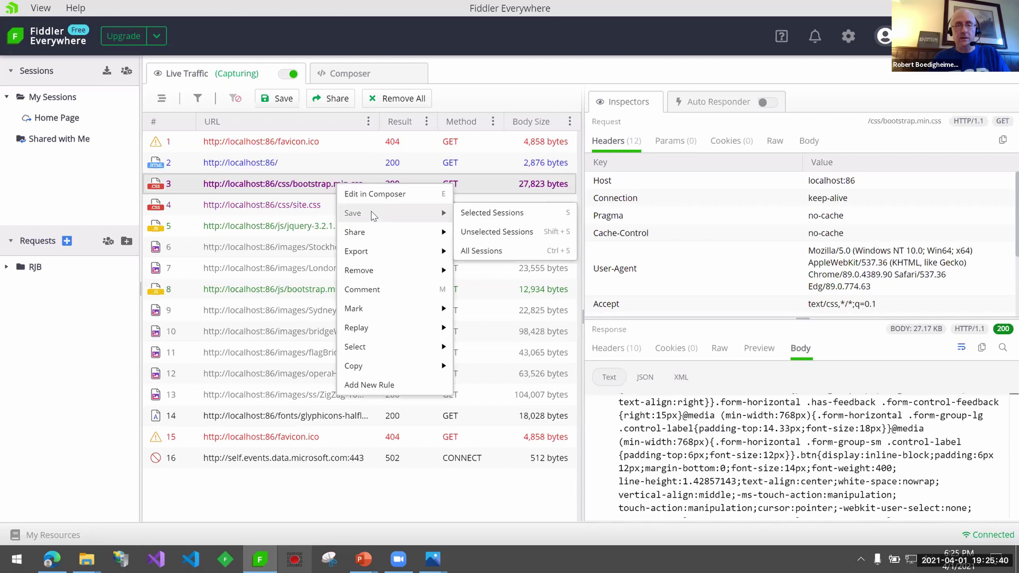
mouse_move(400, 307)
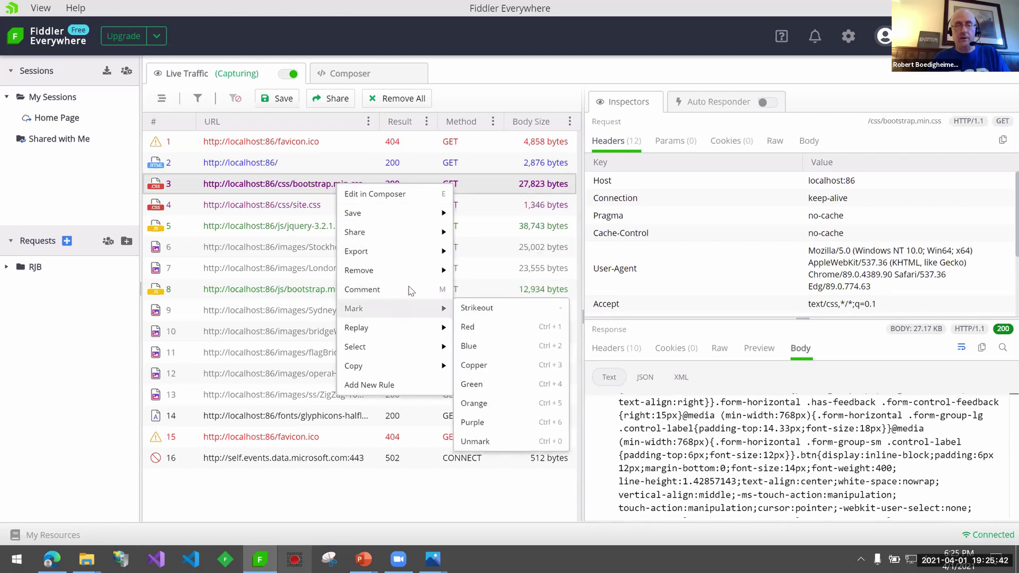
mouse_move(412, 236)
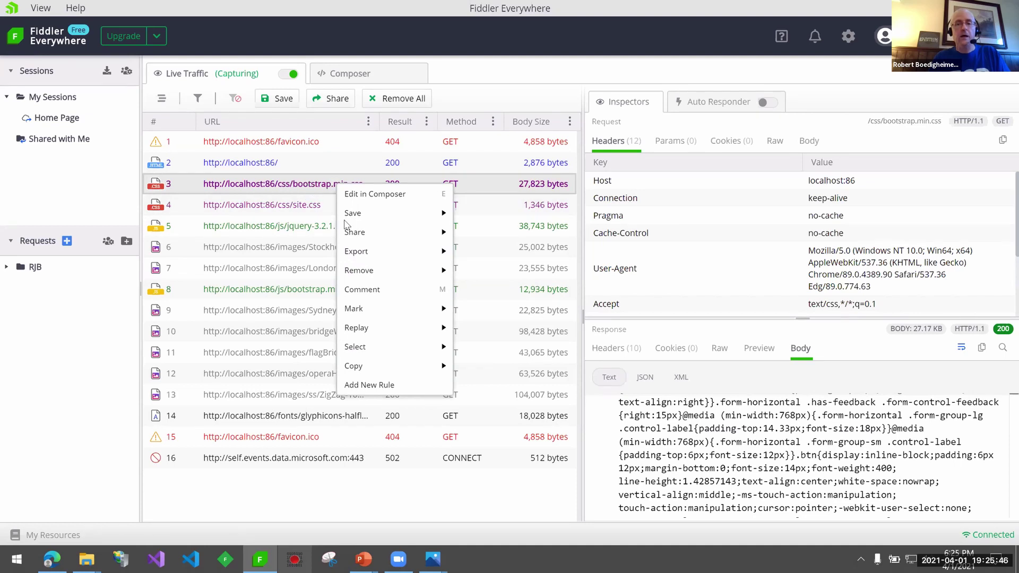
click(376, 386)
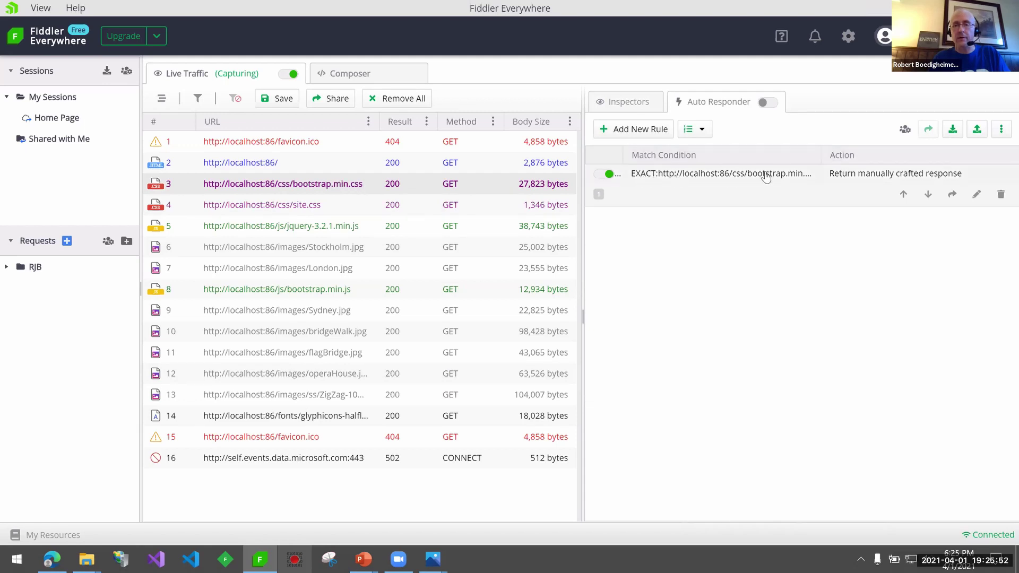
right_click(450, 187)
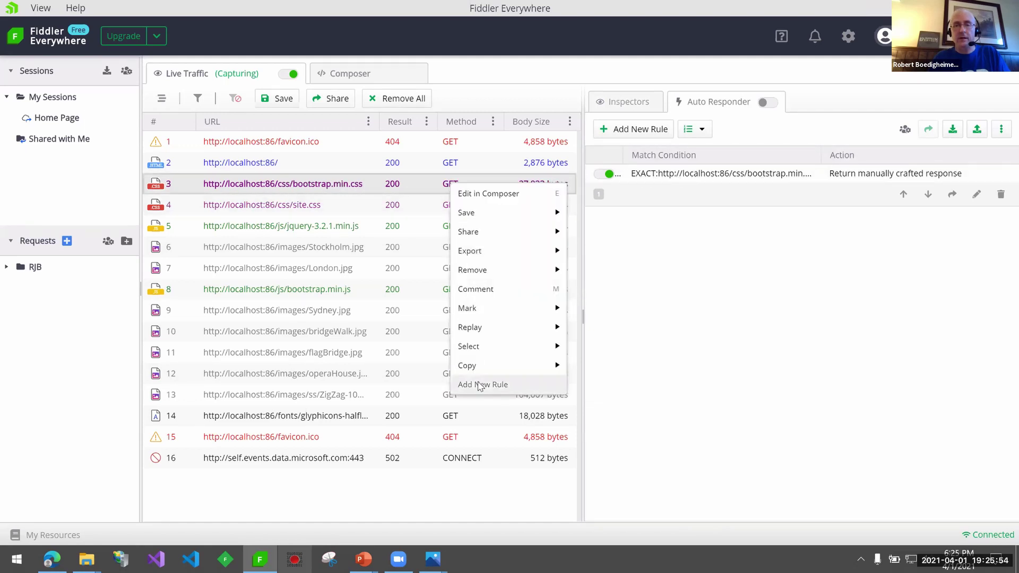
click(687, 322)
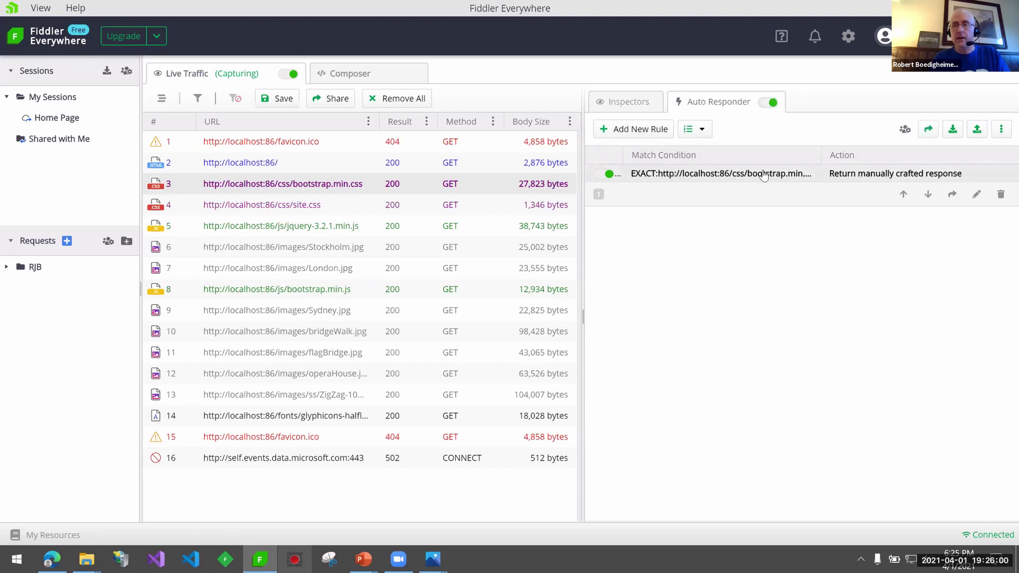
- Change the bootstrap.min.css rule's action to *delay:15000 and save it
double_click(800, 179)
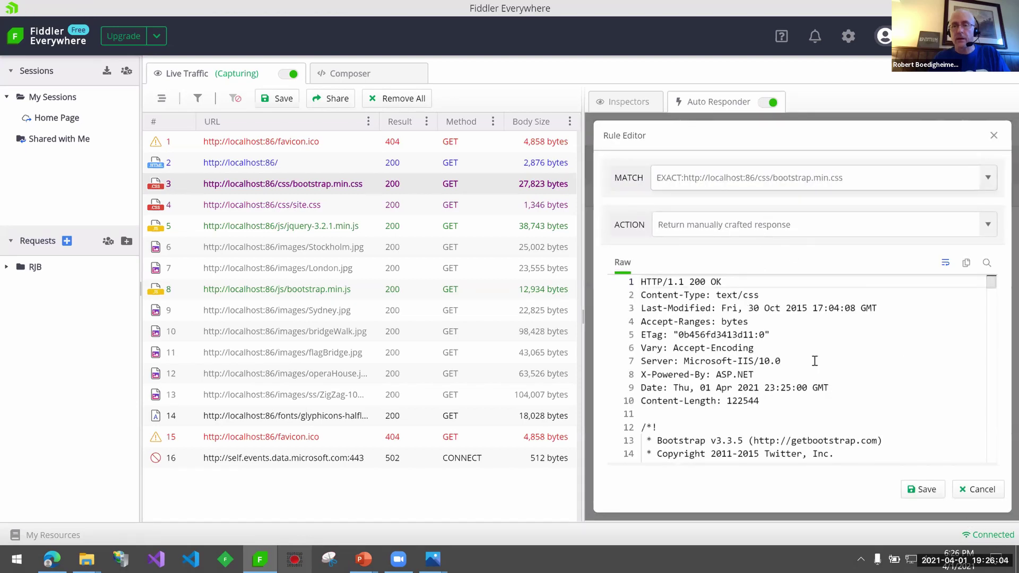
click(988, 225)
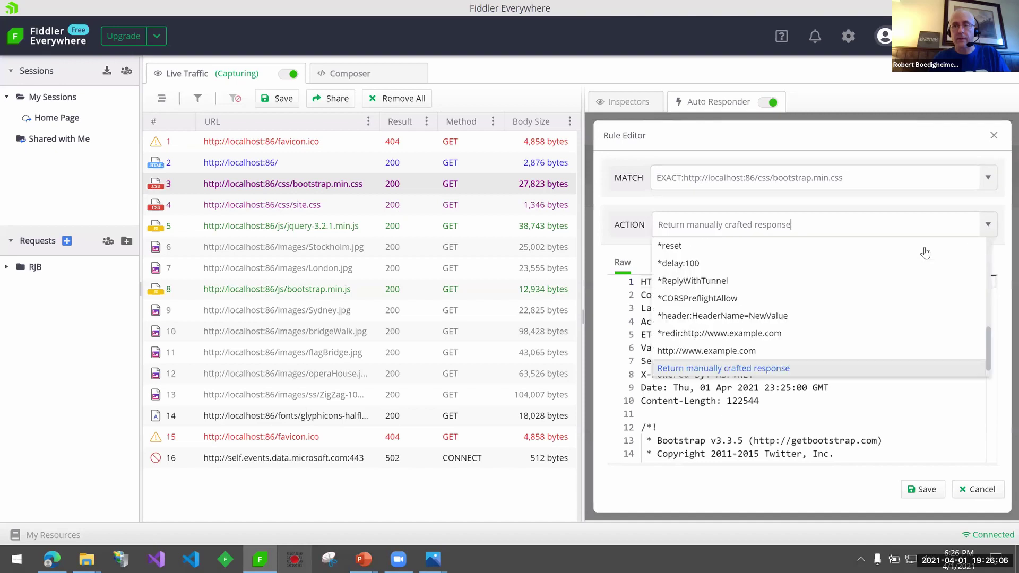
click(713, 264)
key(BackSpace)
key(BackSpace)
text(5000)
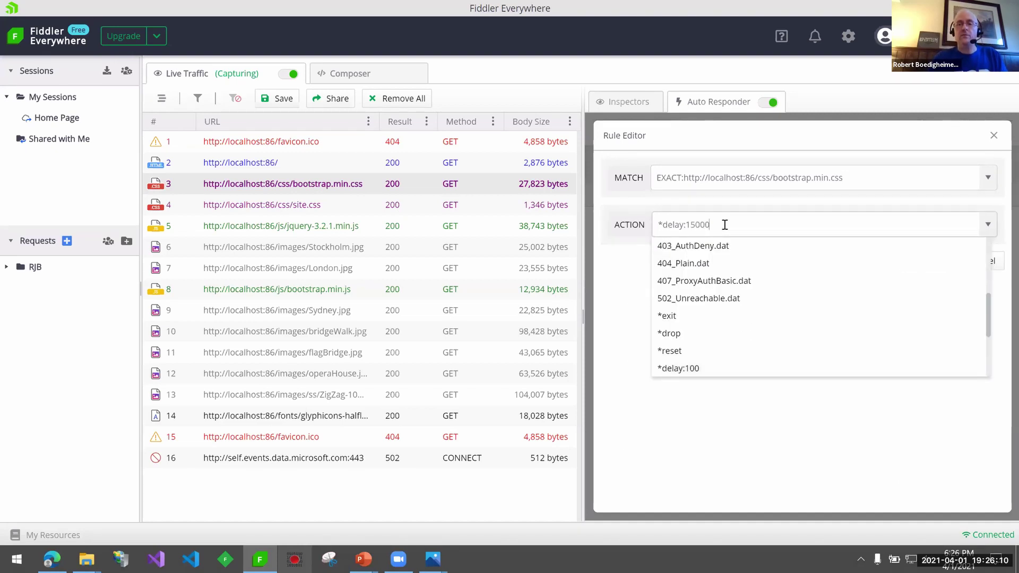
click(758, 391)
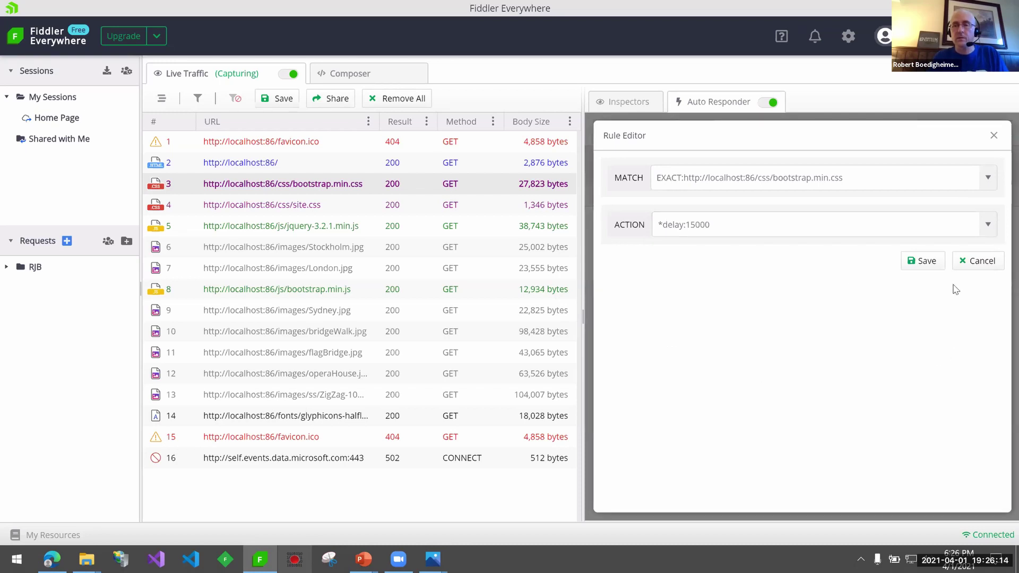
click(922, 261)
- Reload the site in Edge so the bootstrap.min.css request sits pending in Fiddler
click(68, 551)
key(F5)
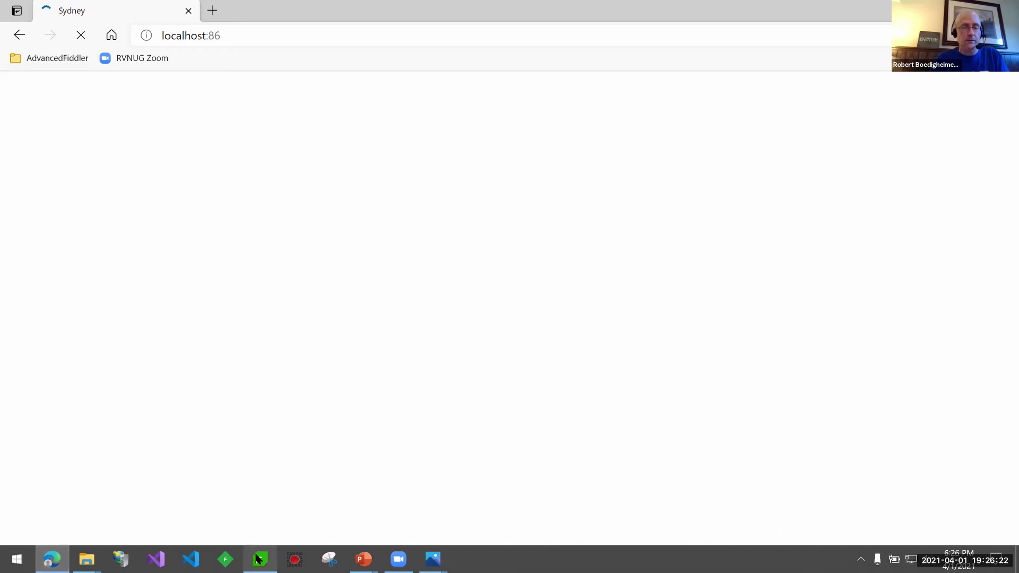
click(259, 559)
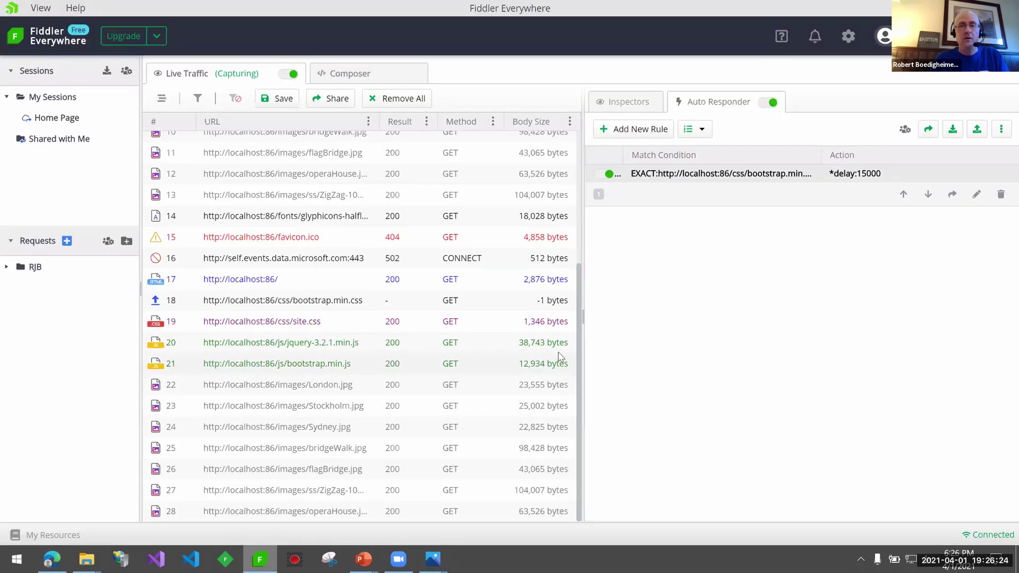
scroll(308, 239, up, 4)
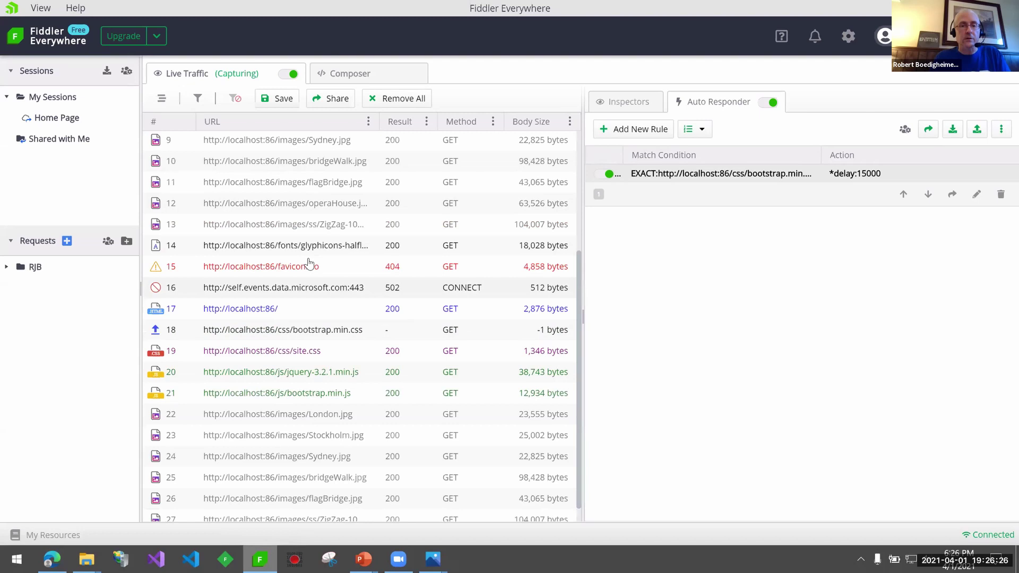
right_click(340, 190)
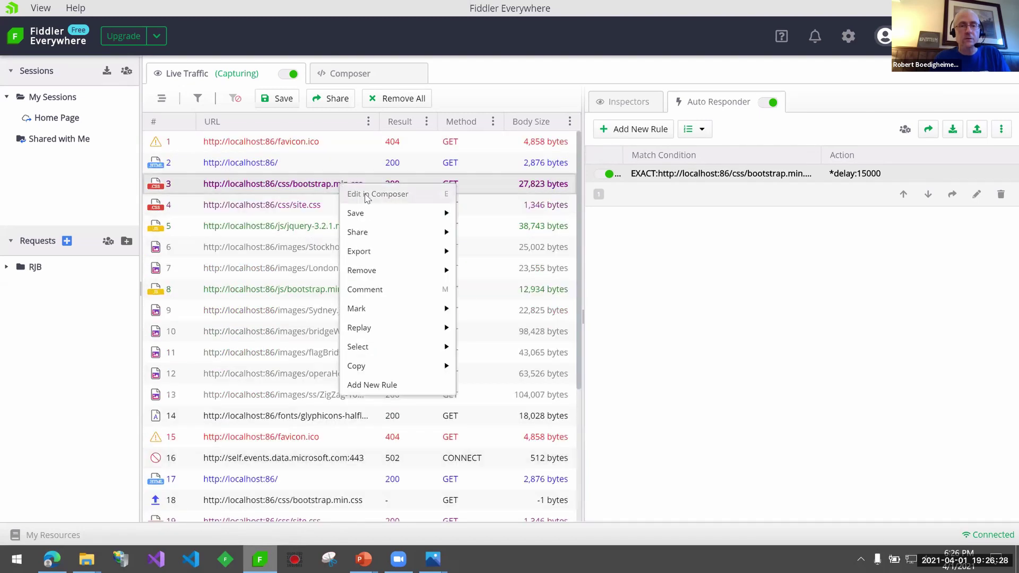
- Copy the bootstrap.min.css GET into the Composer with Accept-Encoding unchecked, then return to Live Traffic
click(367, 195)
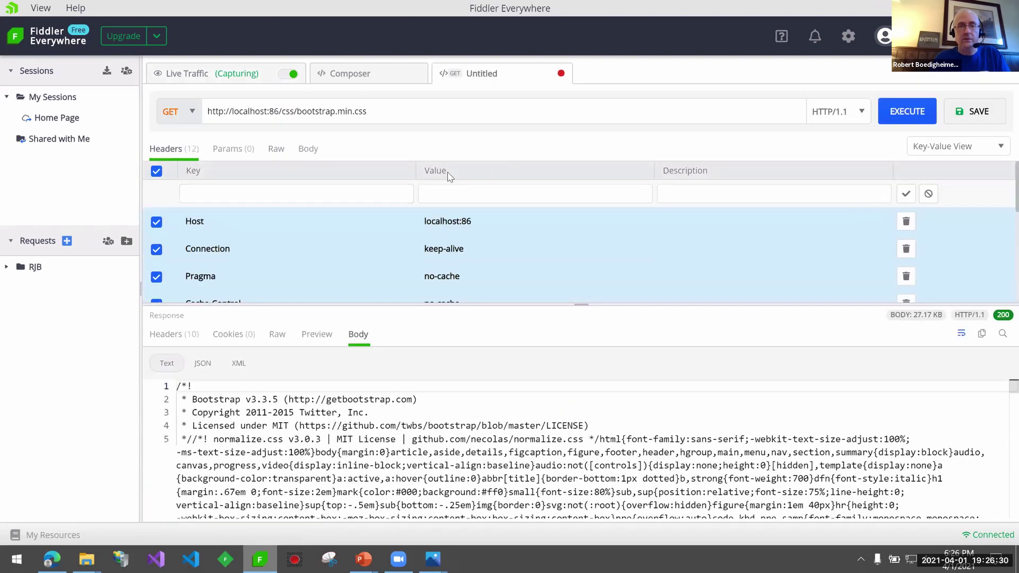
scroll(333, 240, down, 5)
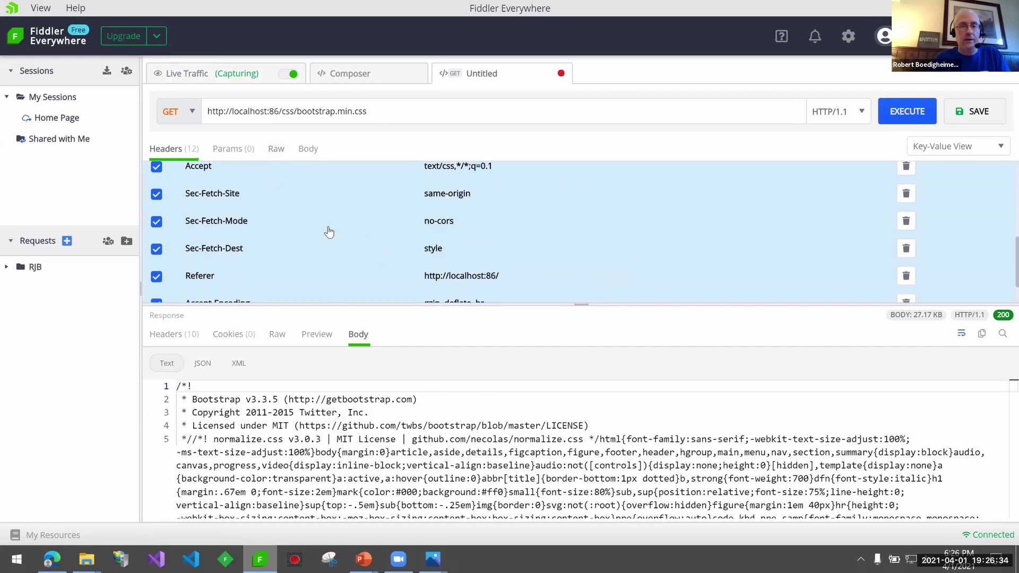
scroll(287, 271, down, 2)
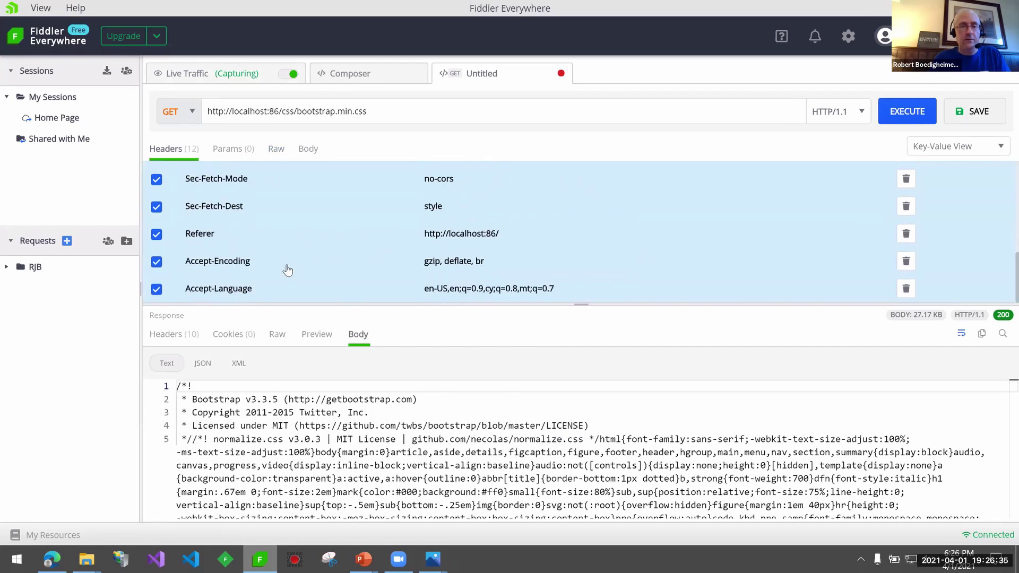
click(156, 263)
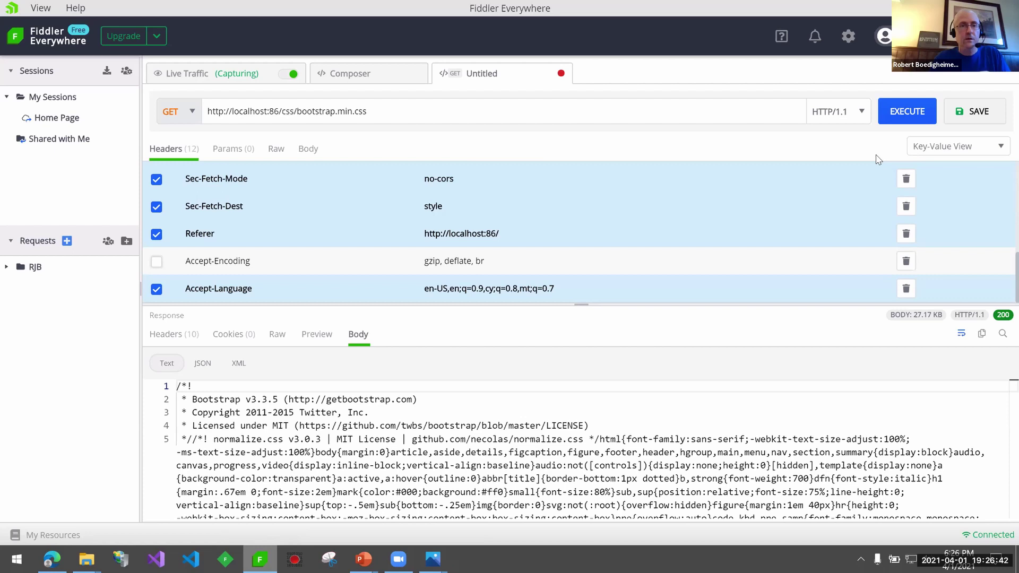
click(235, 76)
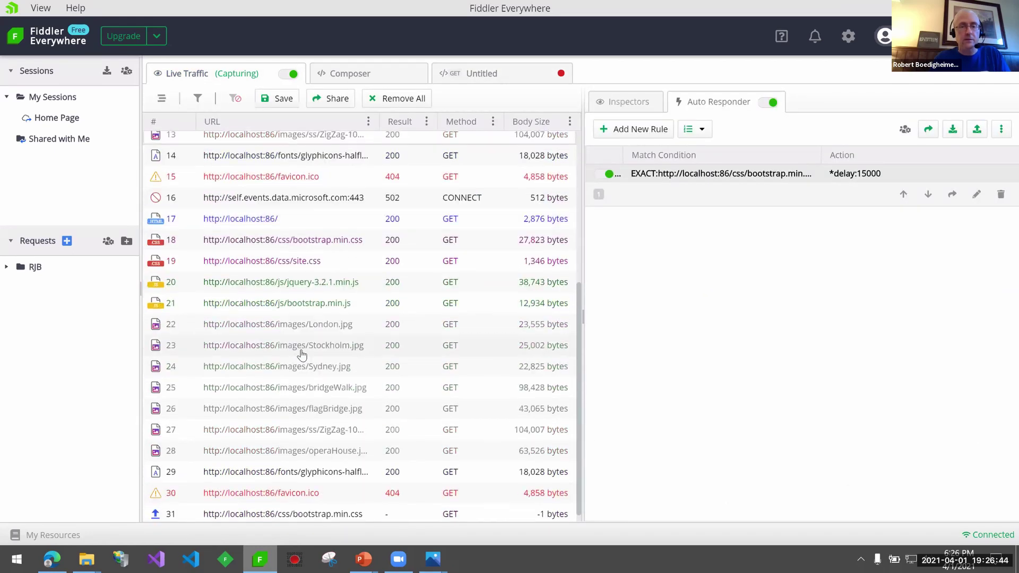
- Watch delayed request 31 for bootstrap.min.css finish with 200 and 122,544 bytes
click(292, 512)
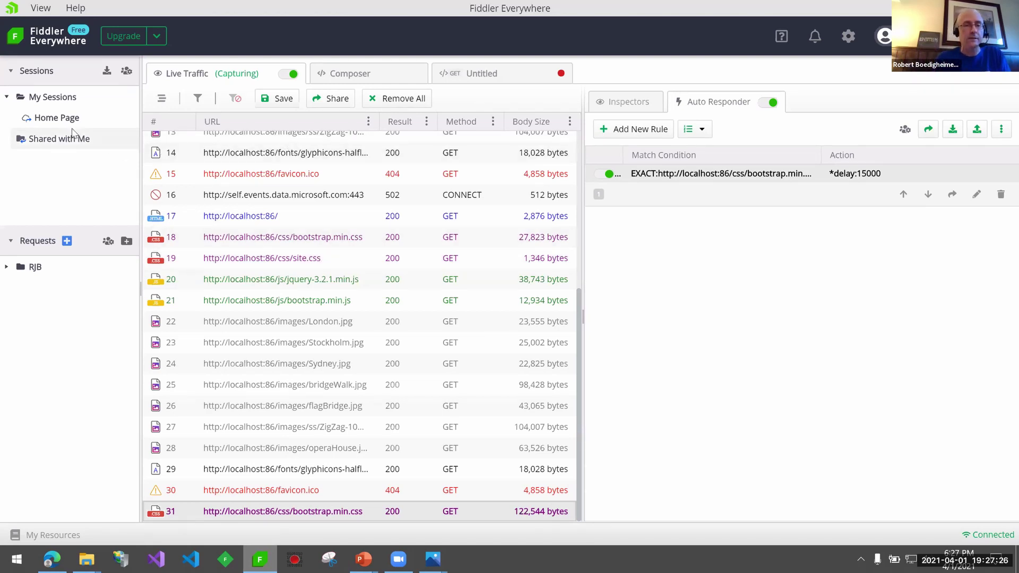
click(51, 122)
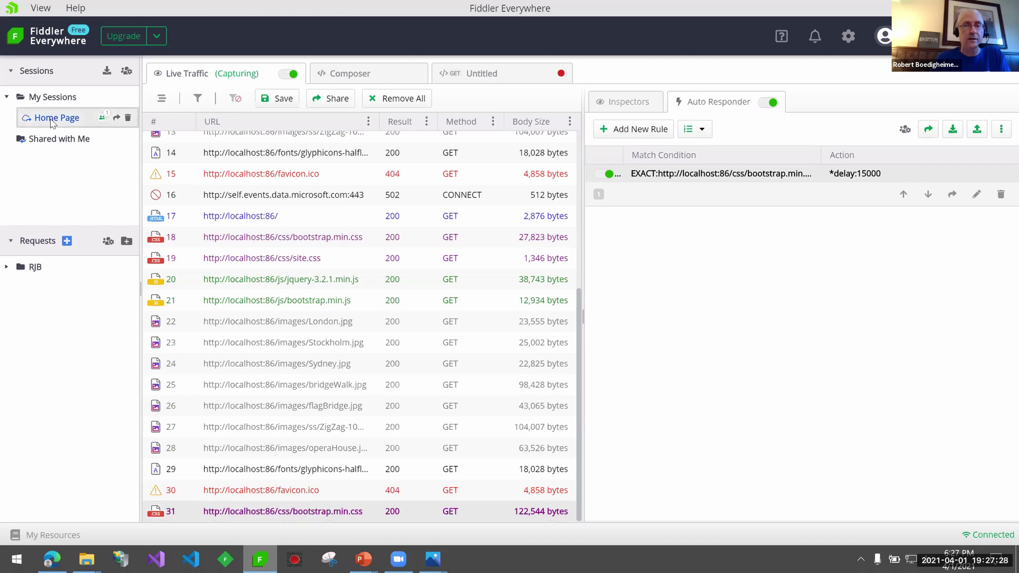
- Open the Home Page recorded session's 17 requests and close the Untitled request without saving
double_click(51, 121)
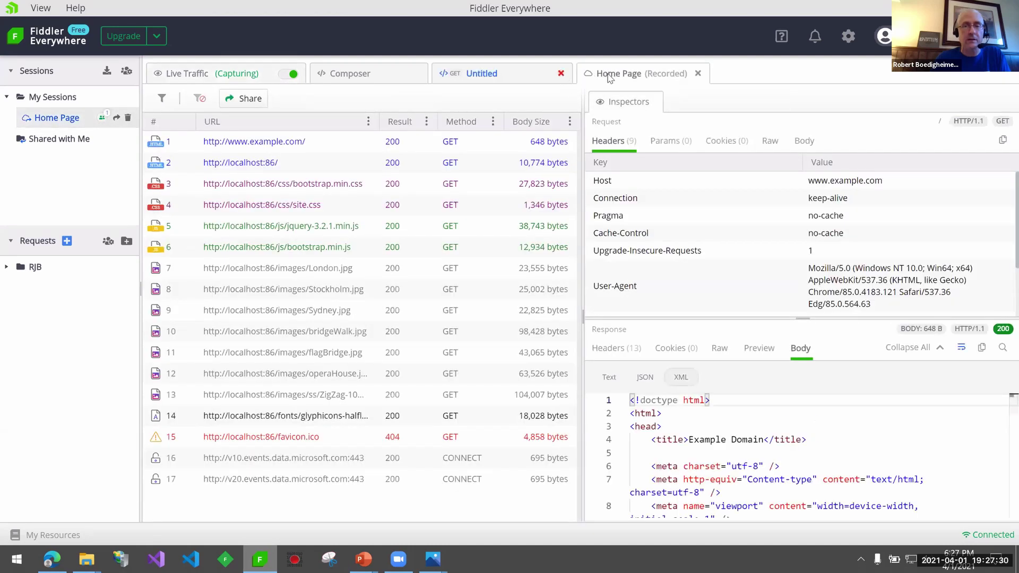
key(ctrl+w)
click(644, 316)
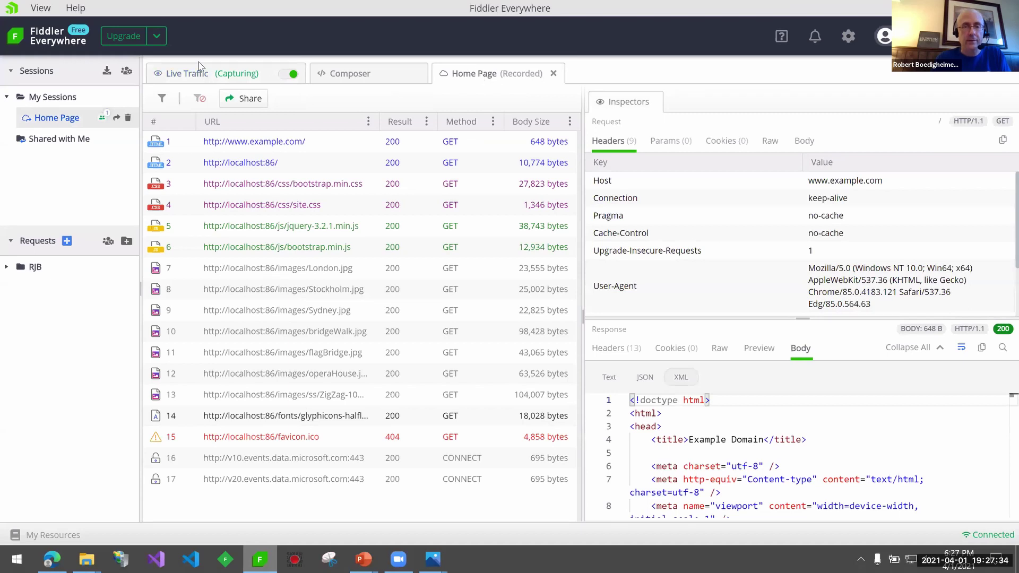
click(186, 73)
scroll(276, 244, up, 5)
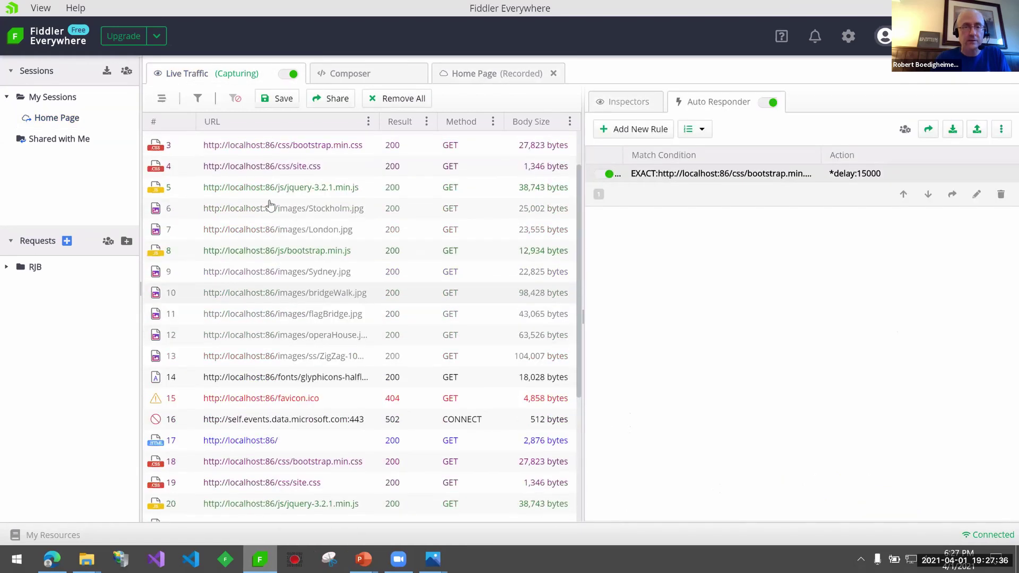
click(452, 75)
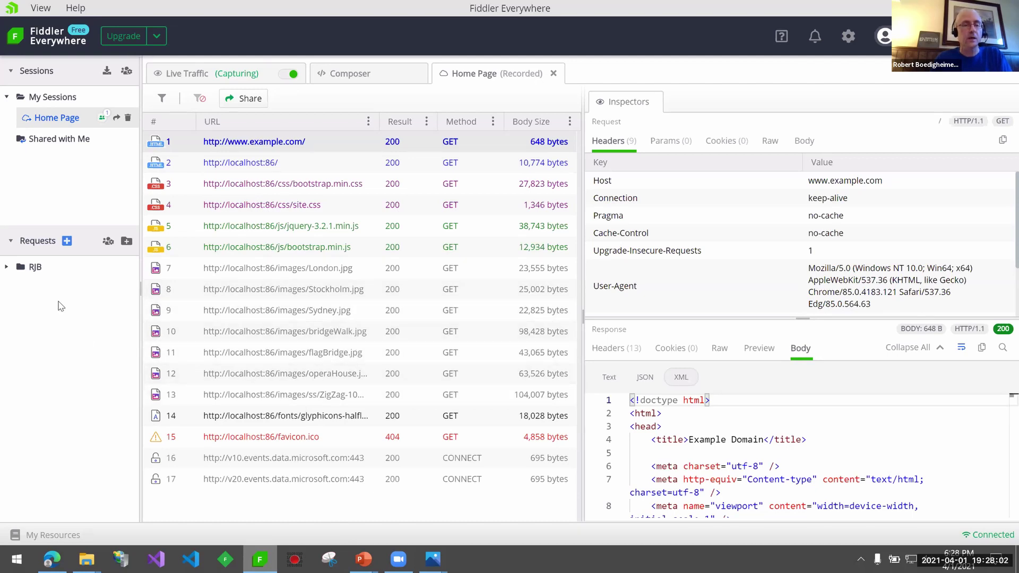
click(85, 286)
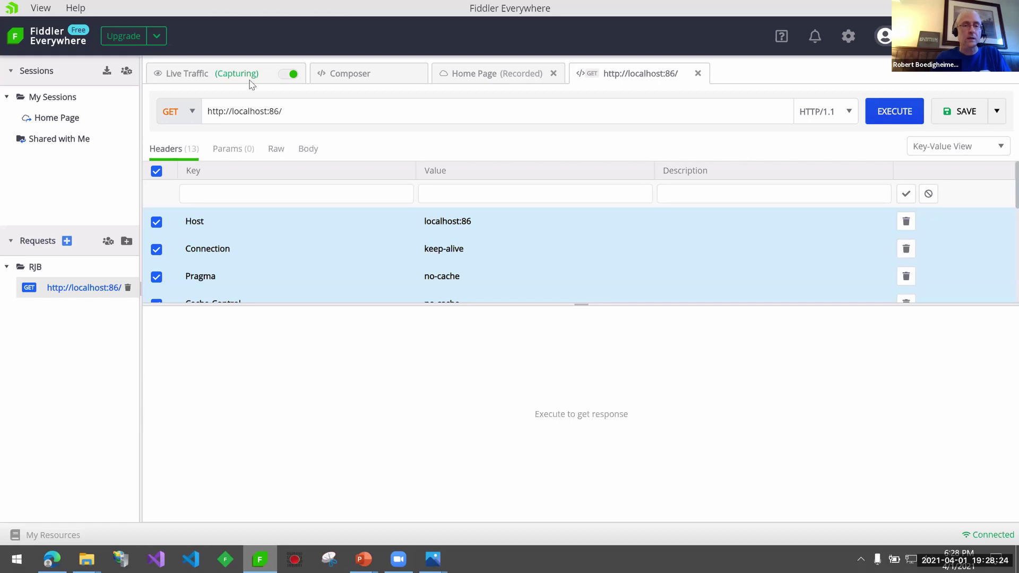
click(286, 77)
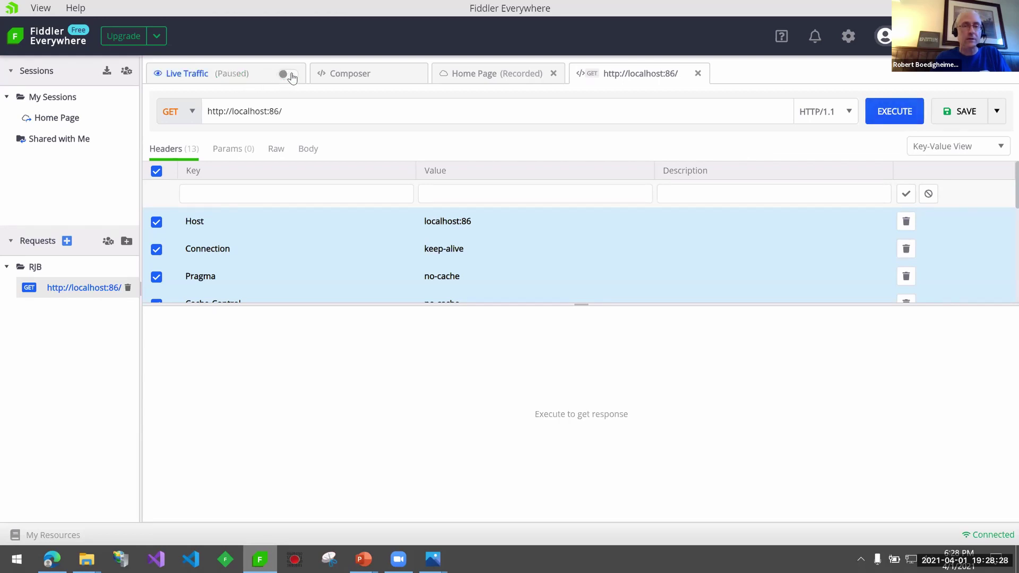
click(295, 77)
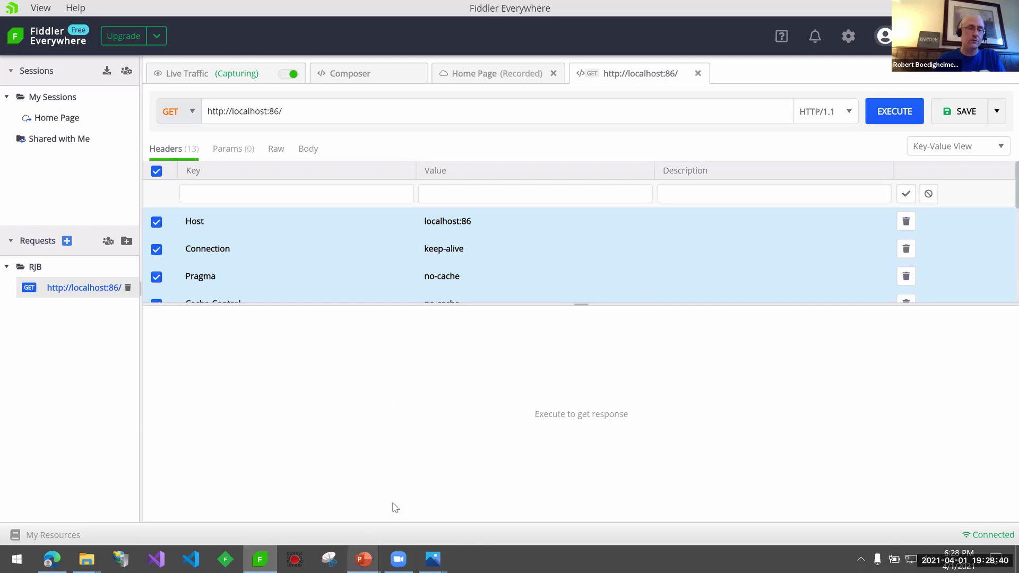
mouse_move(365, 557)
click(423, 517)
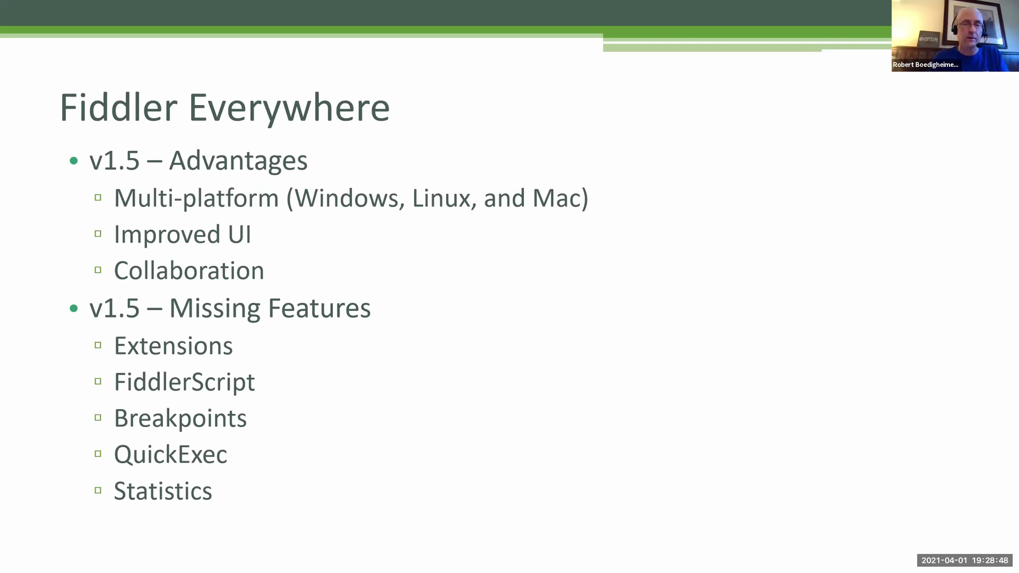
- Preview the Resources slide, return to the Fiddler Everywhere slide, then Alt+Tab out of the show
key(Right)
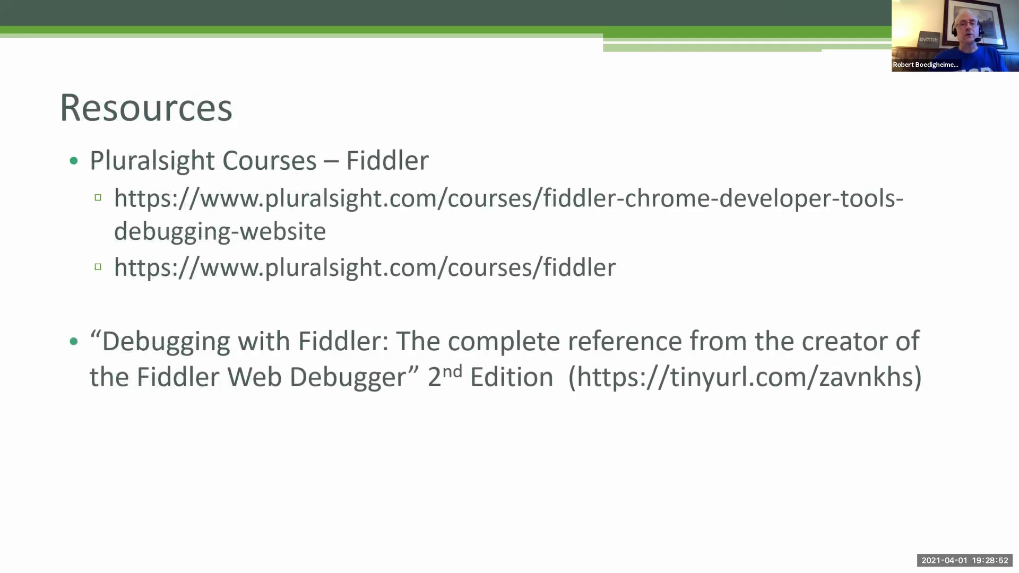
key(Left)
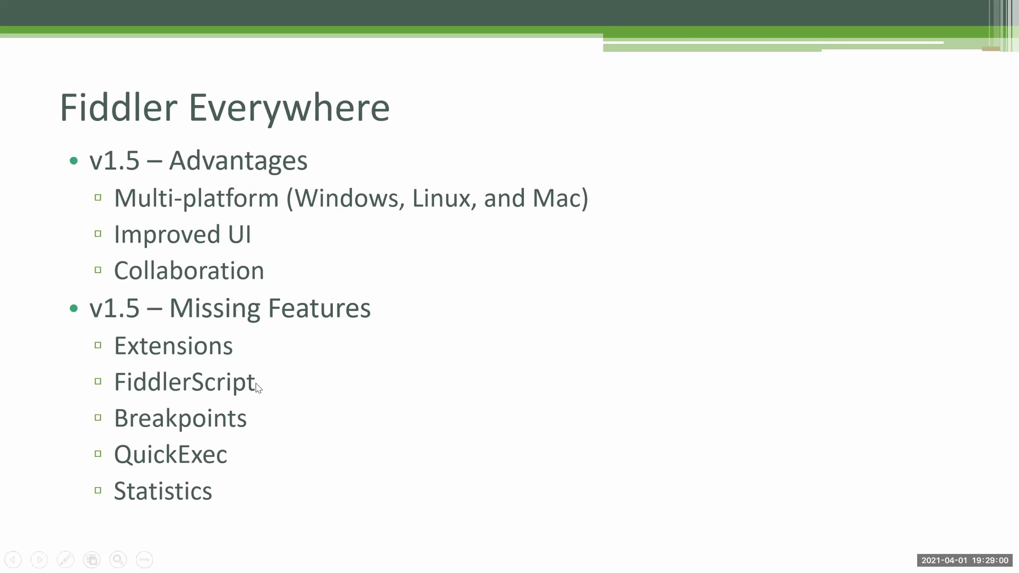
key(alt+Tab)
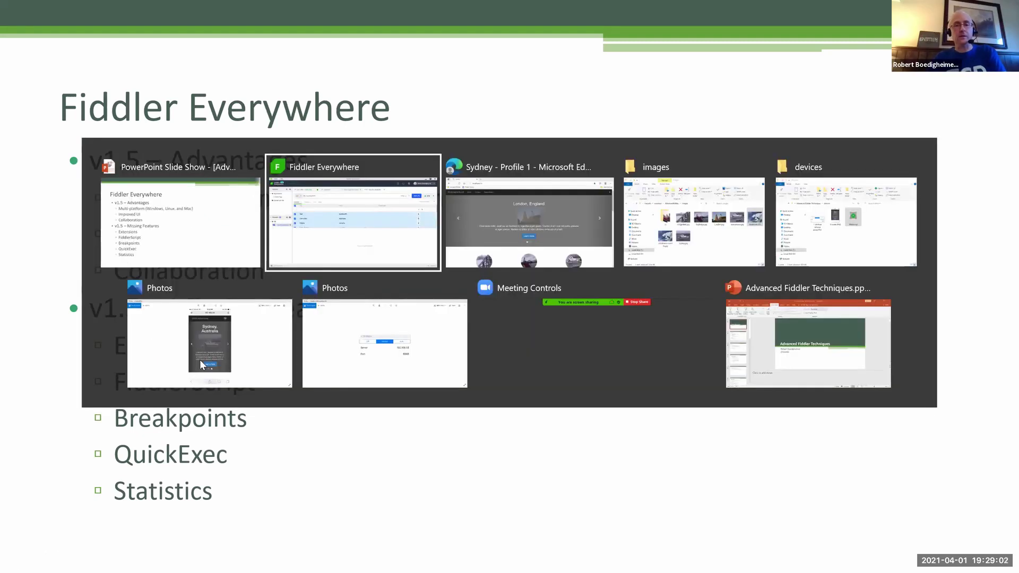
key(alt+Tab)
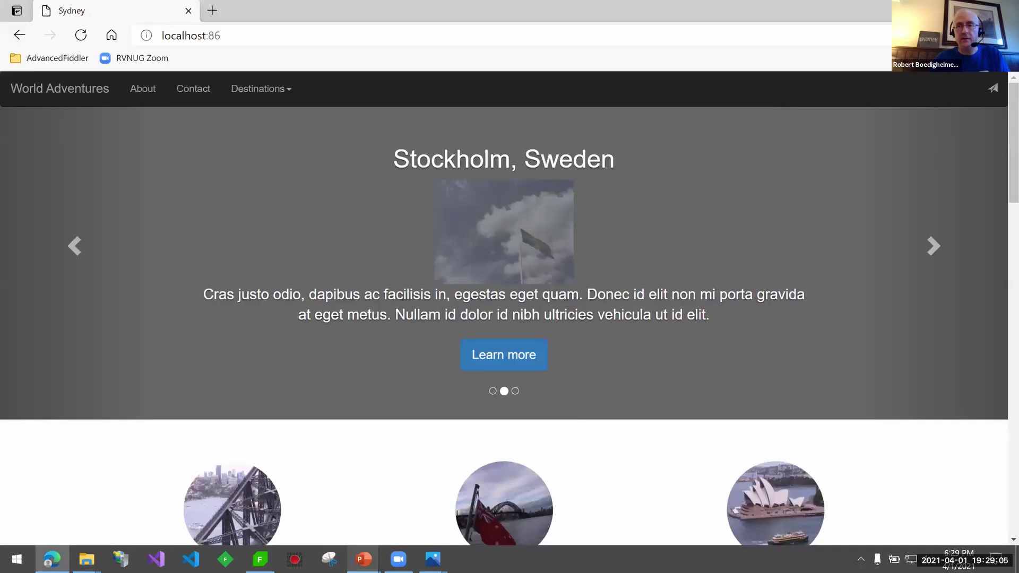
- From Edge's System settings, open the computer's Windows proxy settings
click(997, 36)
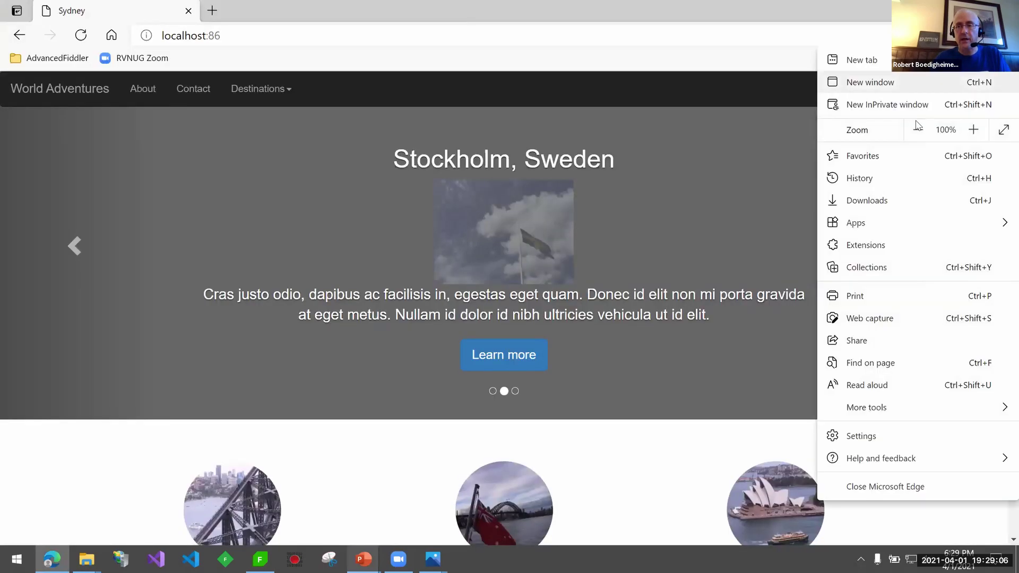
click(884, 442)
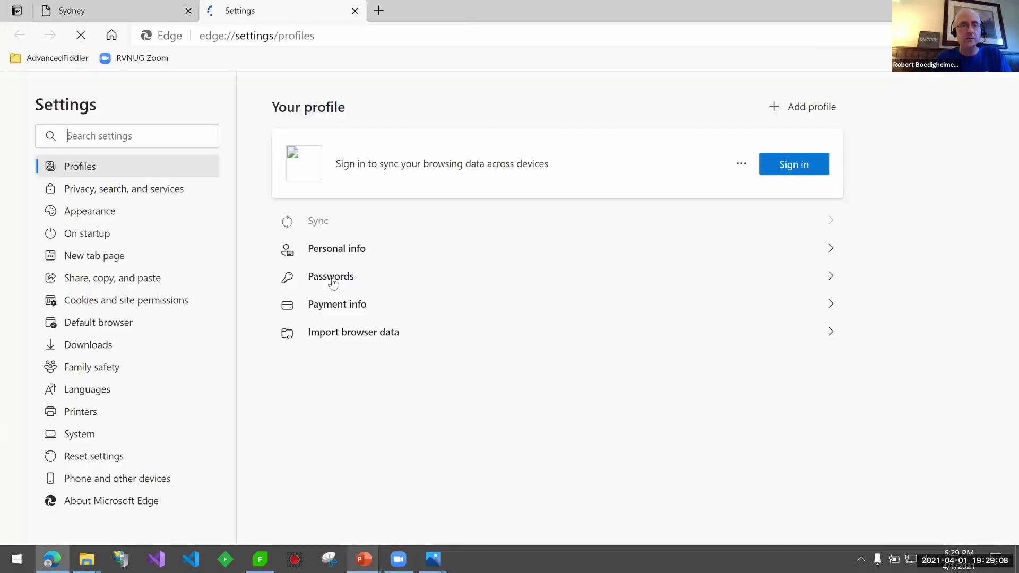
click(98, 440)
scroll(365, 385, down, 1)
scroll(365, 387, up, 1)
click(412, 250)
- Check the 127.0.0.1 proxy's 8866 port, close proxy settings, and resume the slide show
scroll(488, 332, down, 5)
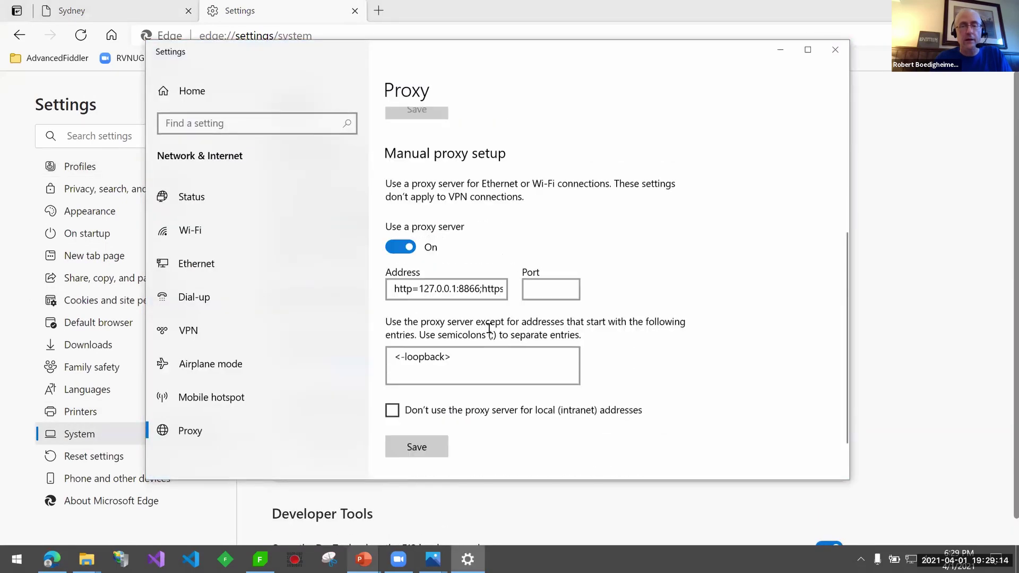
click(463, 261)
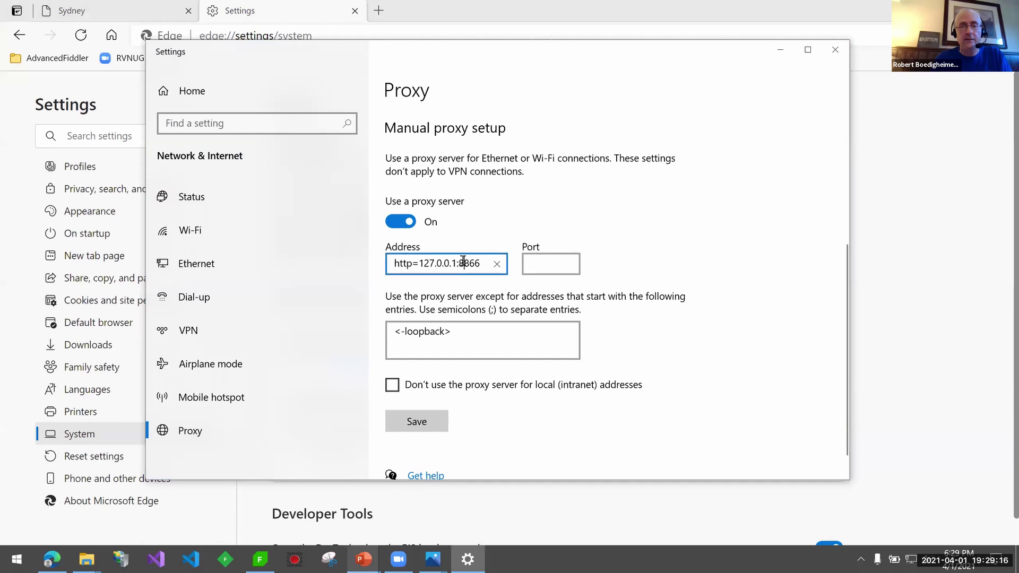
double_click(461, 263)
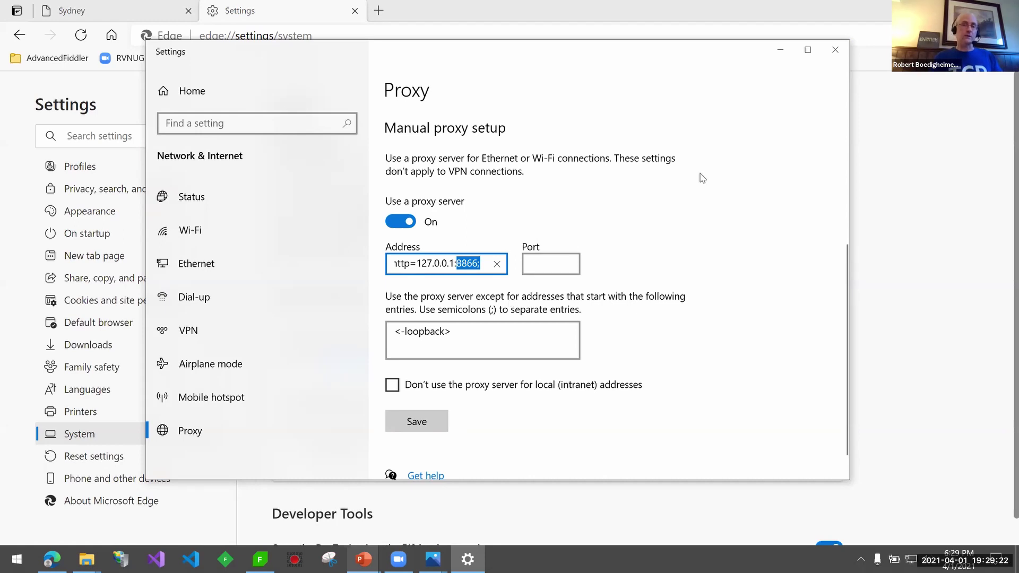
key(alt+F4)
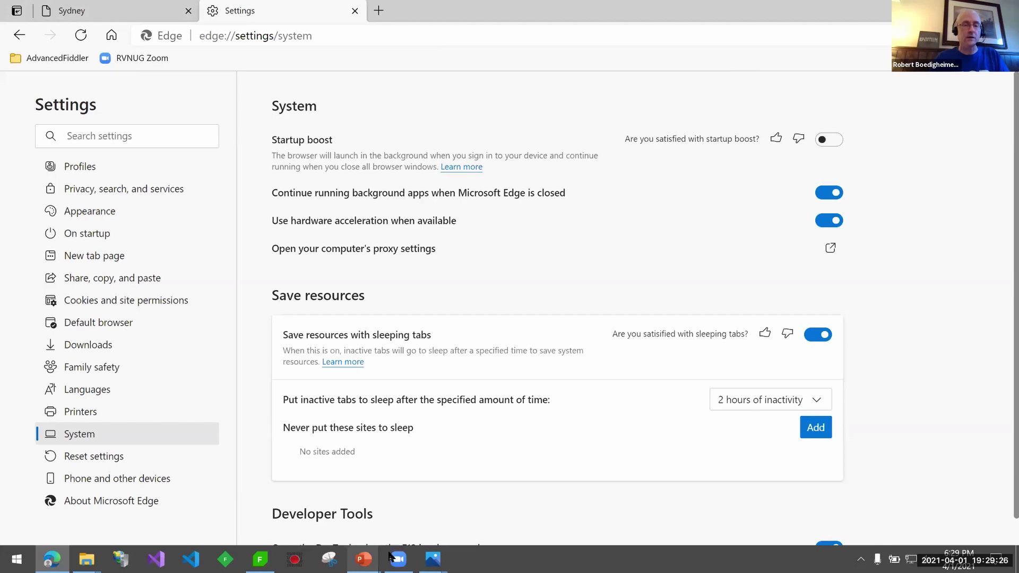
mouse_move(363, 559)
click(467, 499)
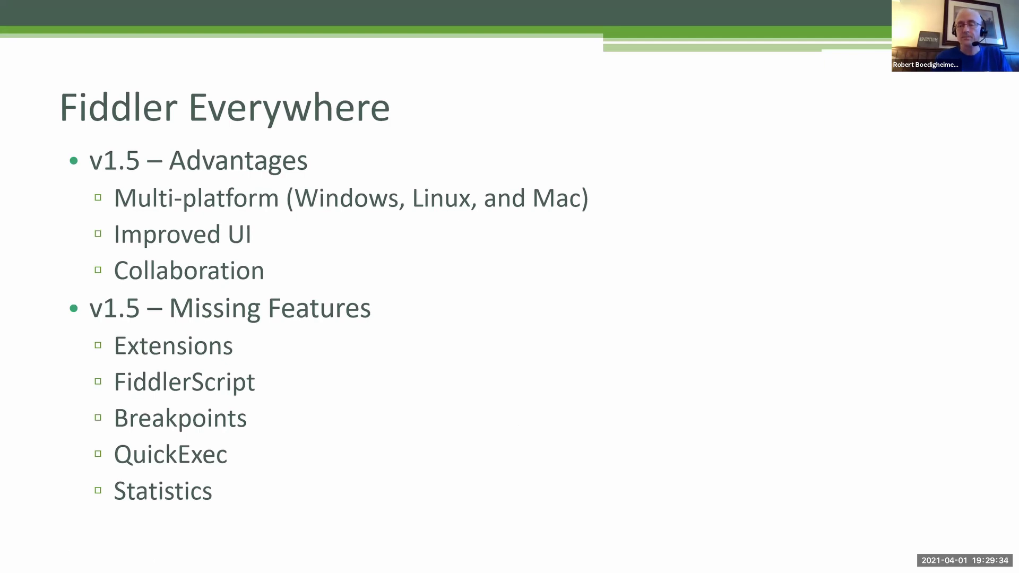
- Advance the presentation to the Resources slide, then bring Fiddler Everywhere back to front
key(Right)
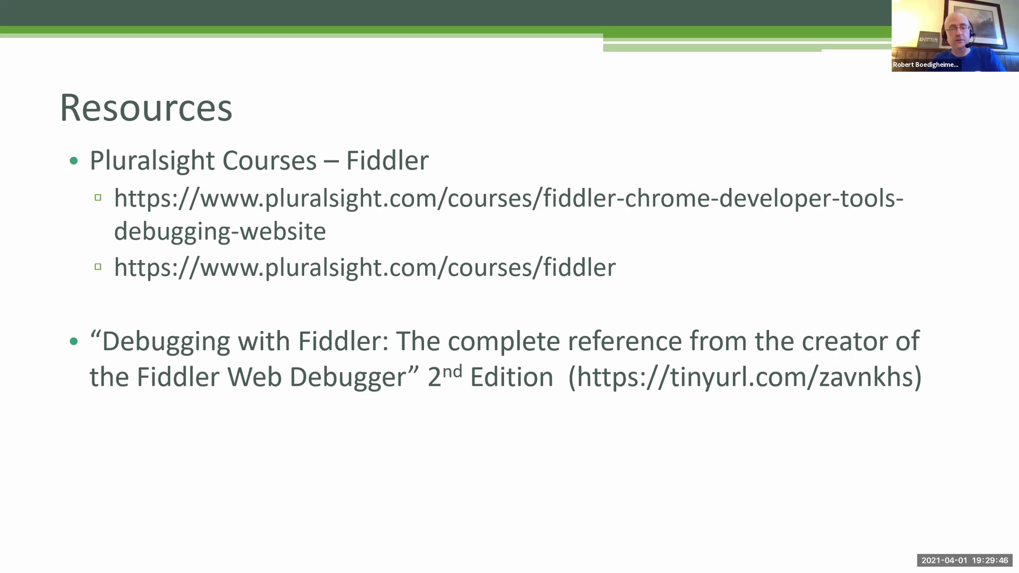
key(alt+Tab)
key(alt+Tab)
key(alt+Tab)
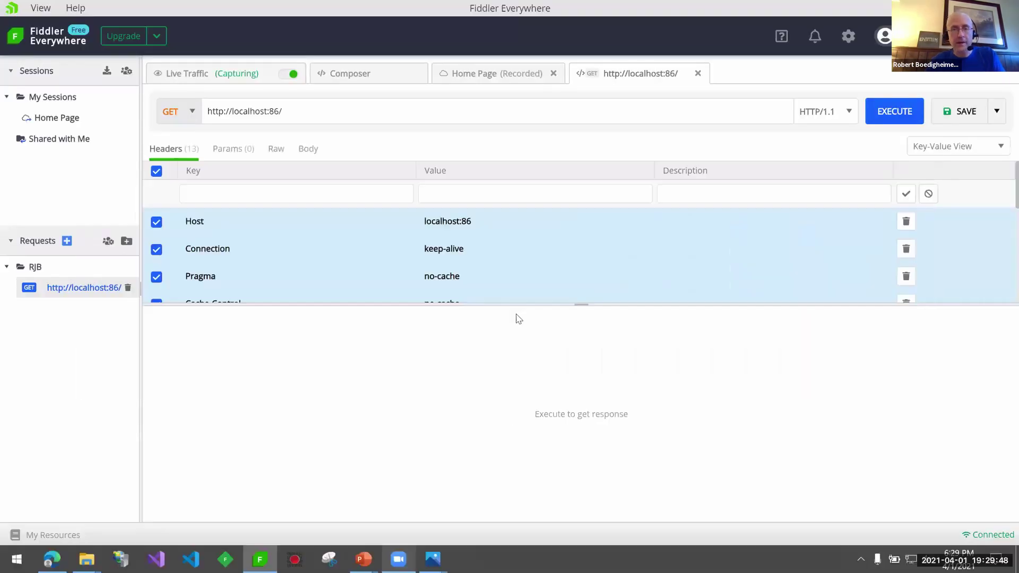
- Cancel the Save Session dialog for the Live Traffic capture and return to the Resources slide
click(193, 74)
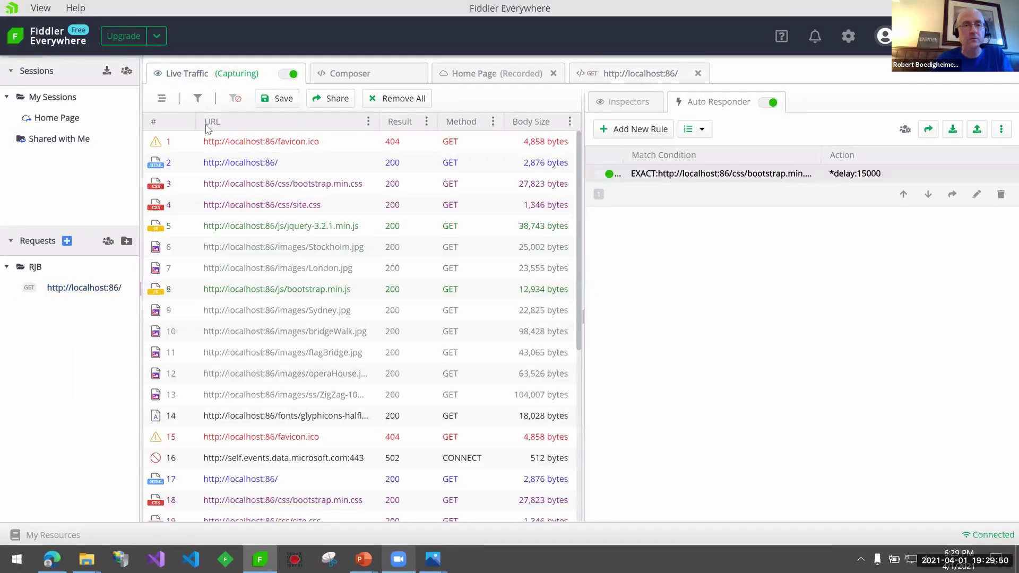
click(284, 99)
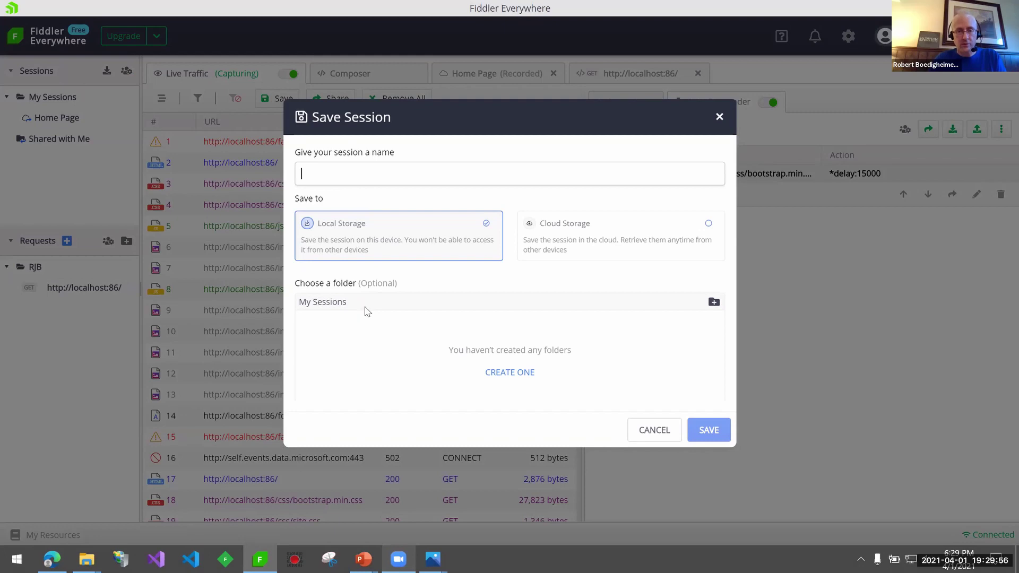
click(653, 430)
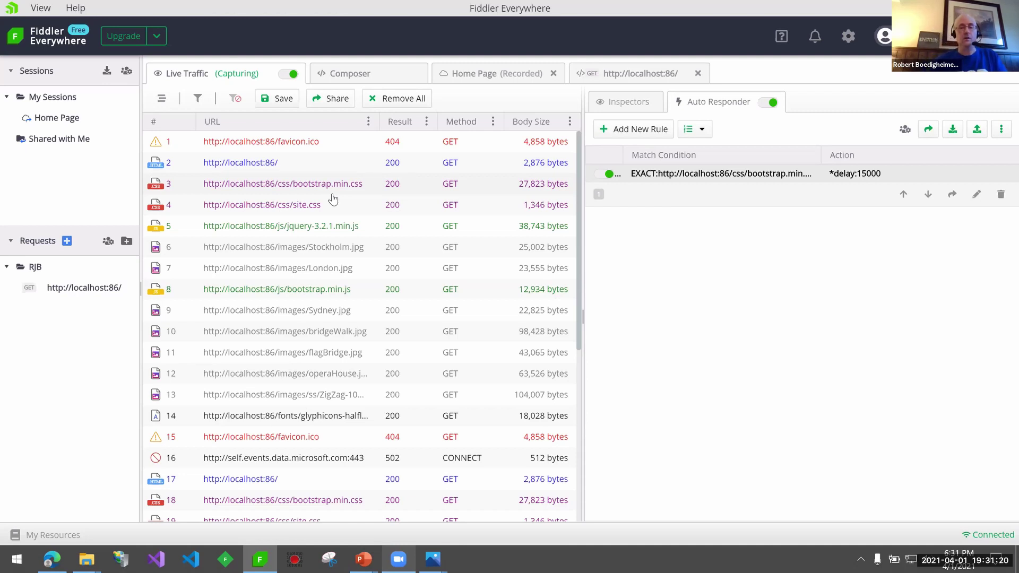
mouse_move(363, 559)
click(438, 502)
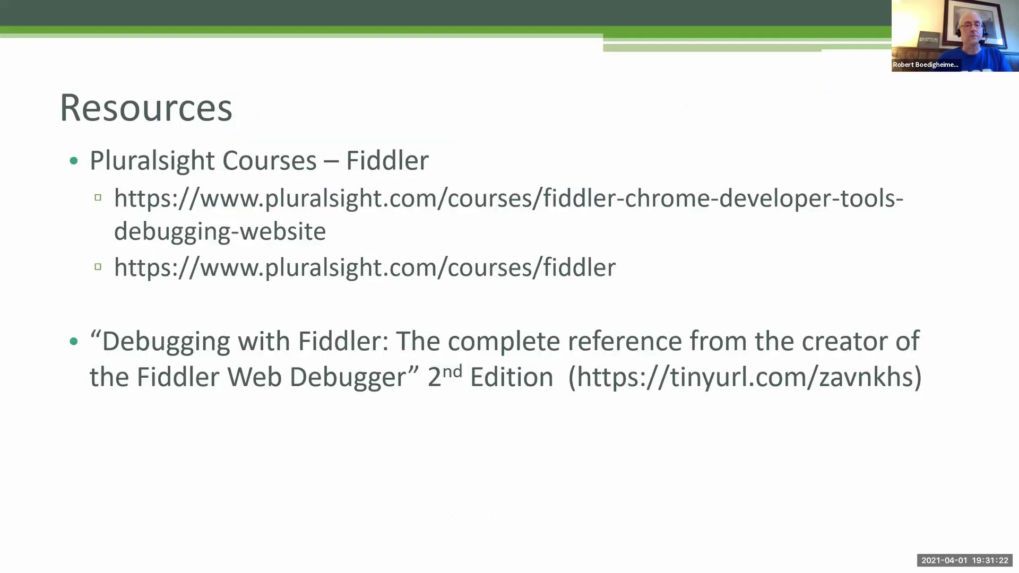